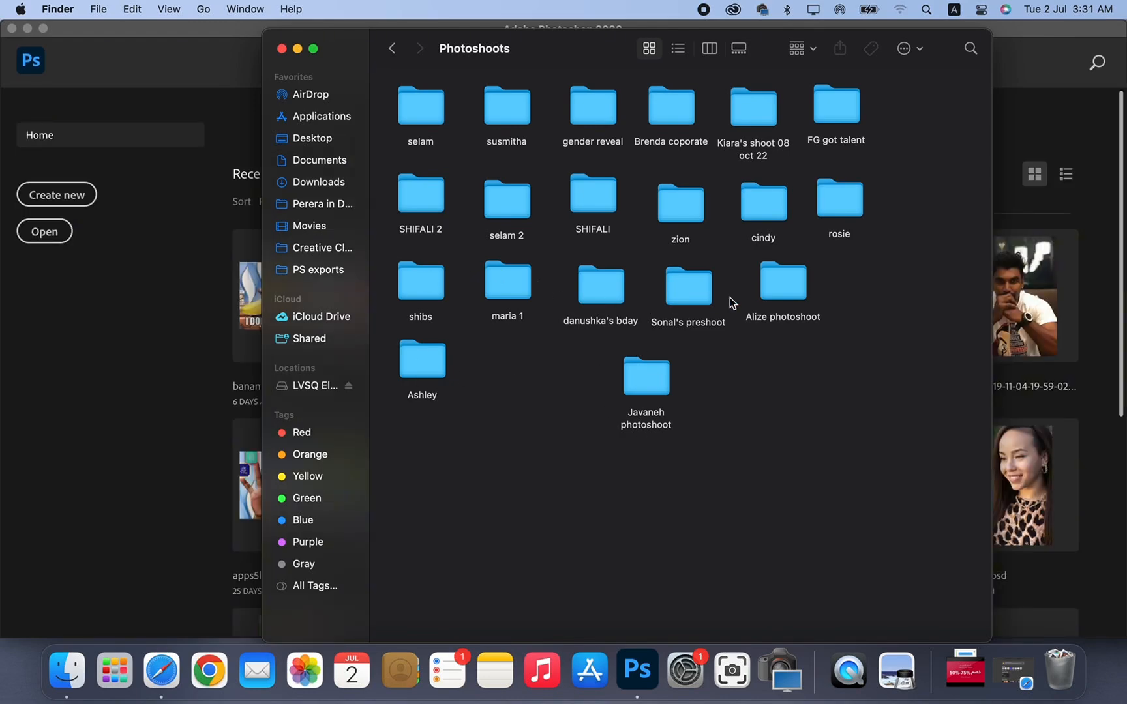
# - Open the client's photoshoot folder that holds the purple-lit portraits and find the shots around IMG_9301 to IMG_9305
pyautogui.doubleClick(668, 217)
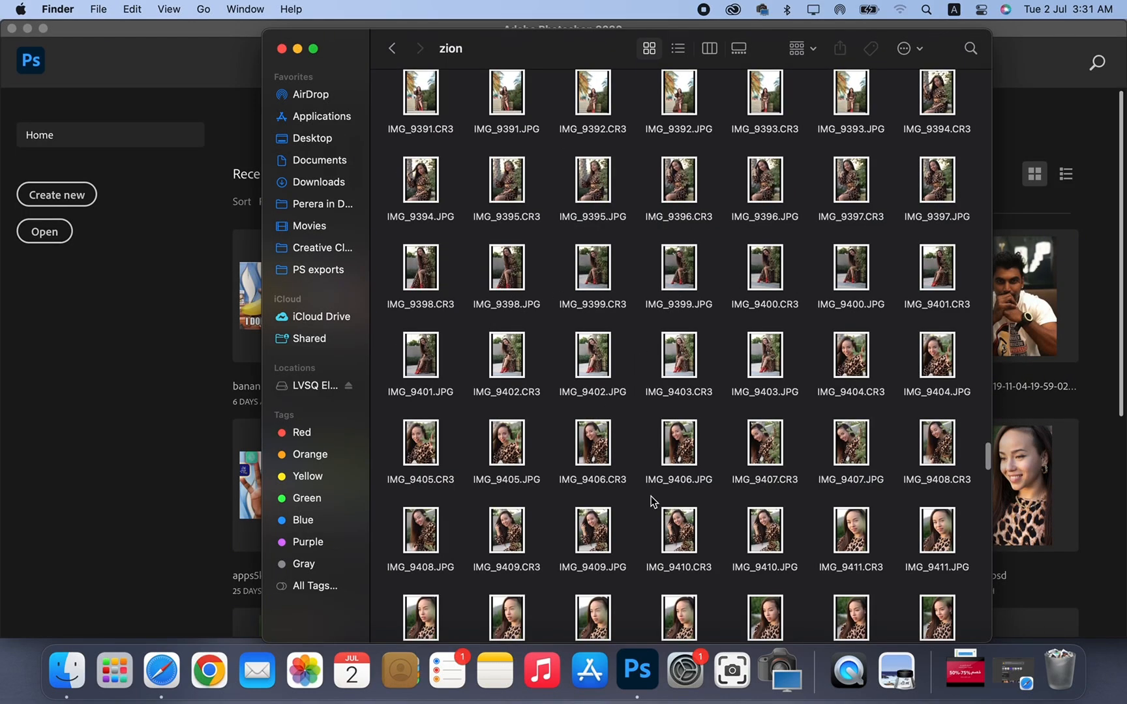
pyautogui.scroll(-10, 646, 515)
pyautogui.scroll(-20, 645, 522)
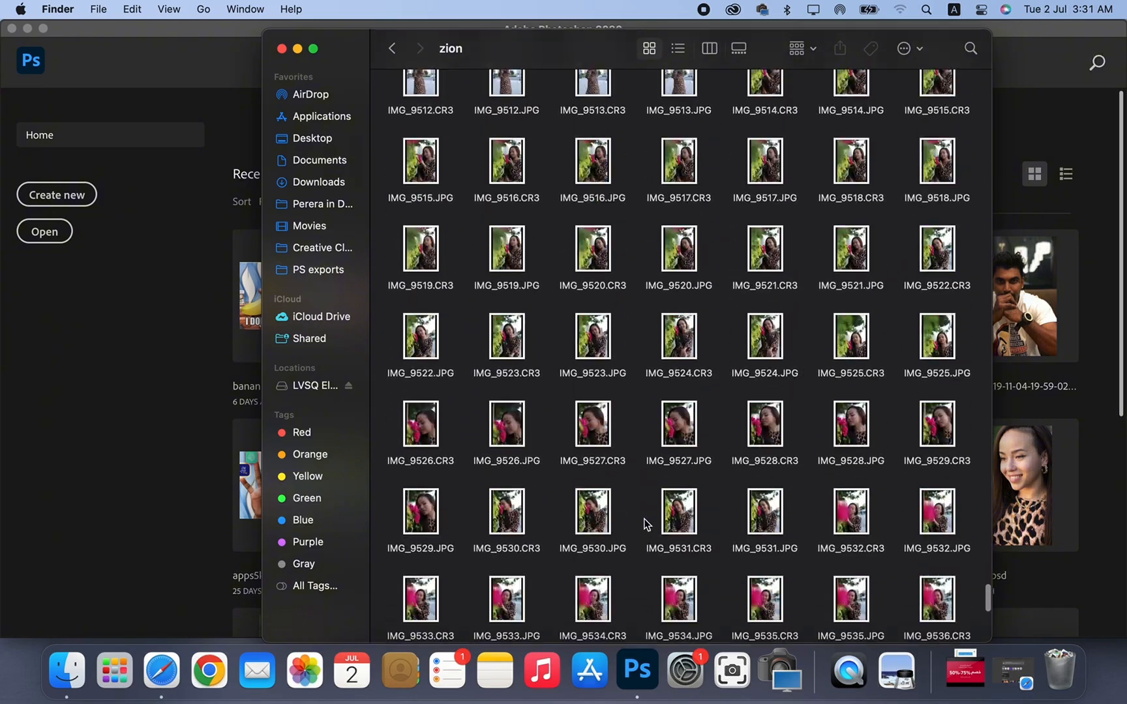
pyautogui.scroll(15, 646, 521)
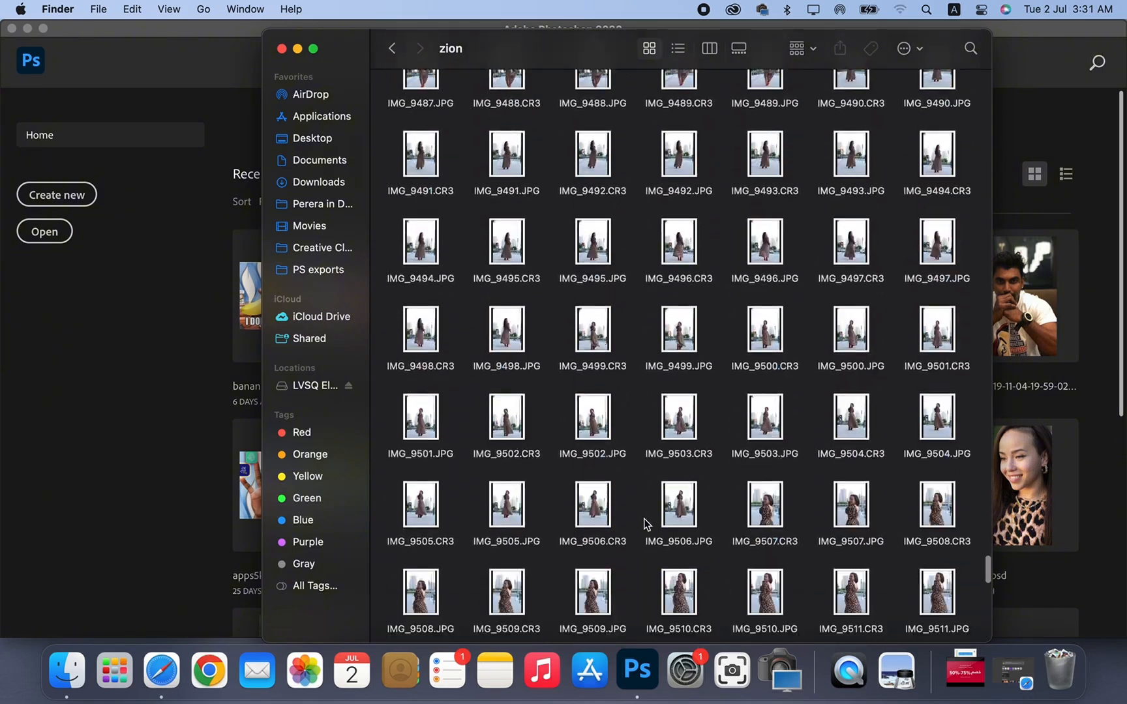
pyautogui.scroll(6, 645, 523)
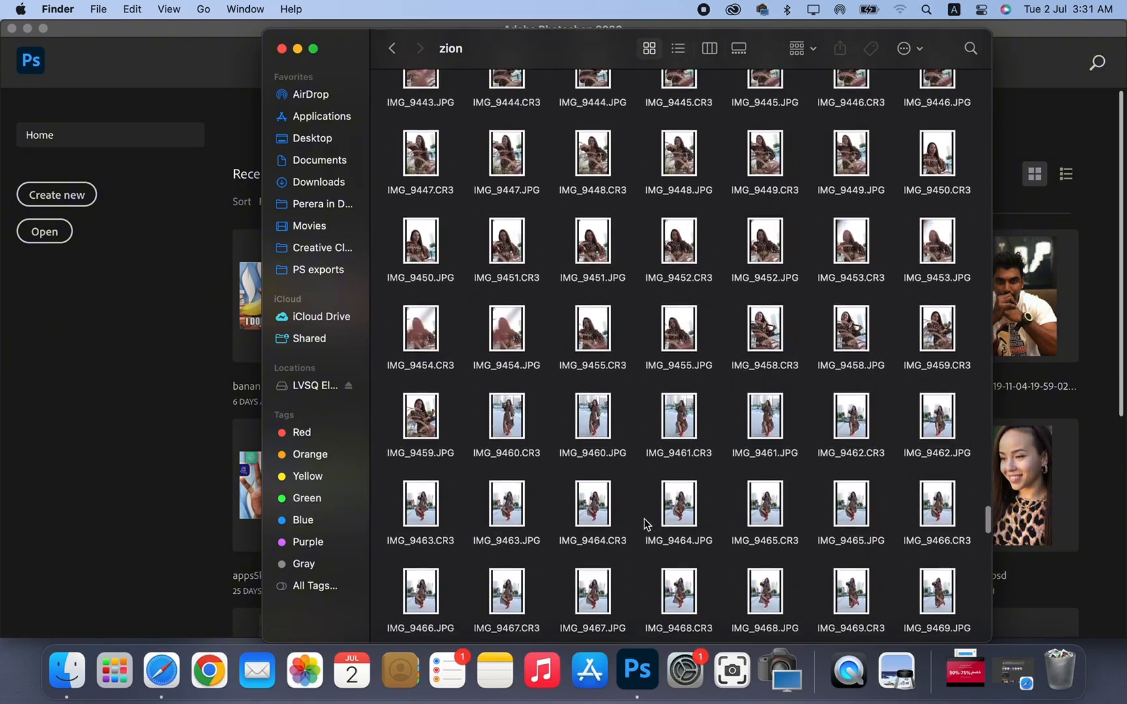
pyautogui.scroll(15, 646, 523)
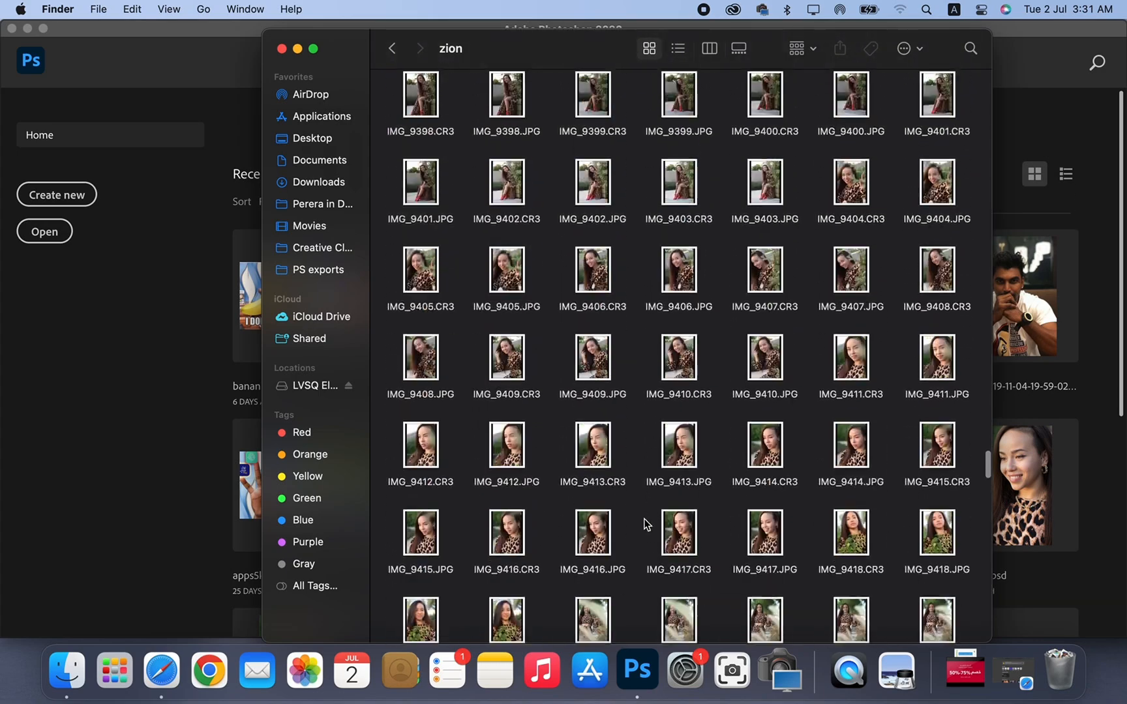
pyautogui.scroll(10, 647, 523)
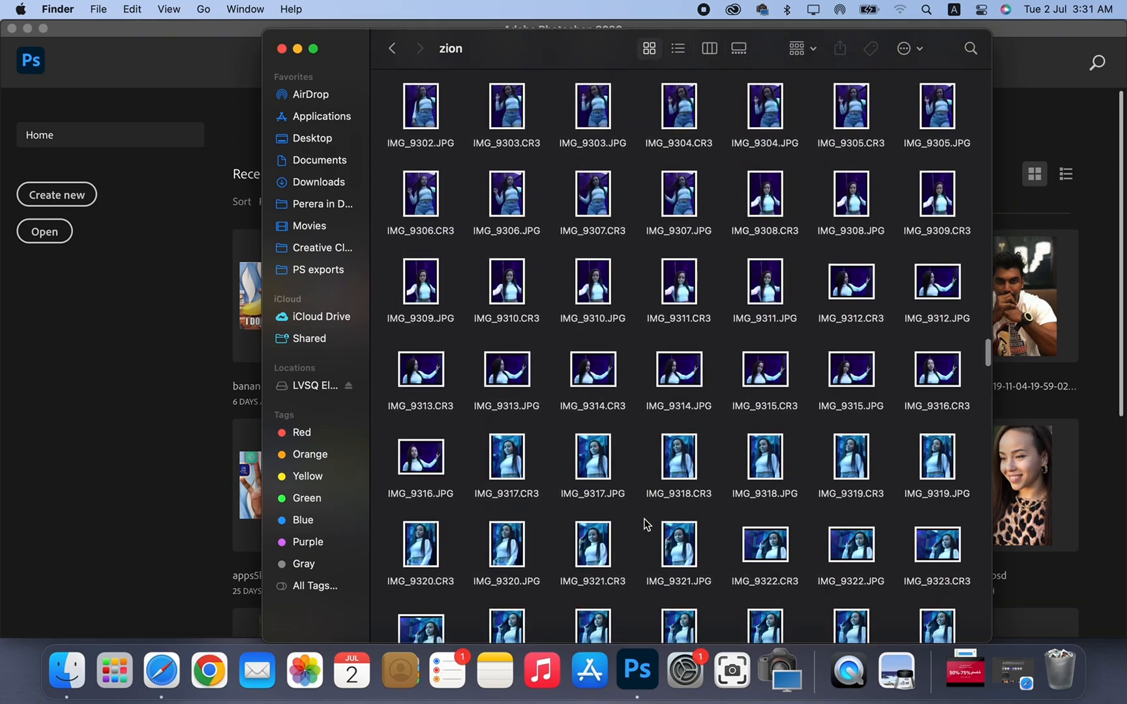
pyautogui.scroll(3, 636, 171)
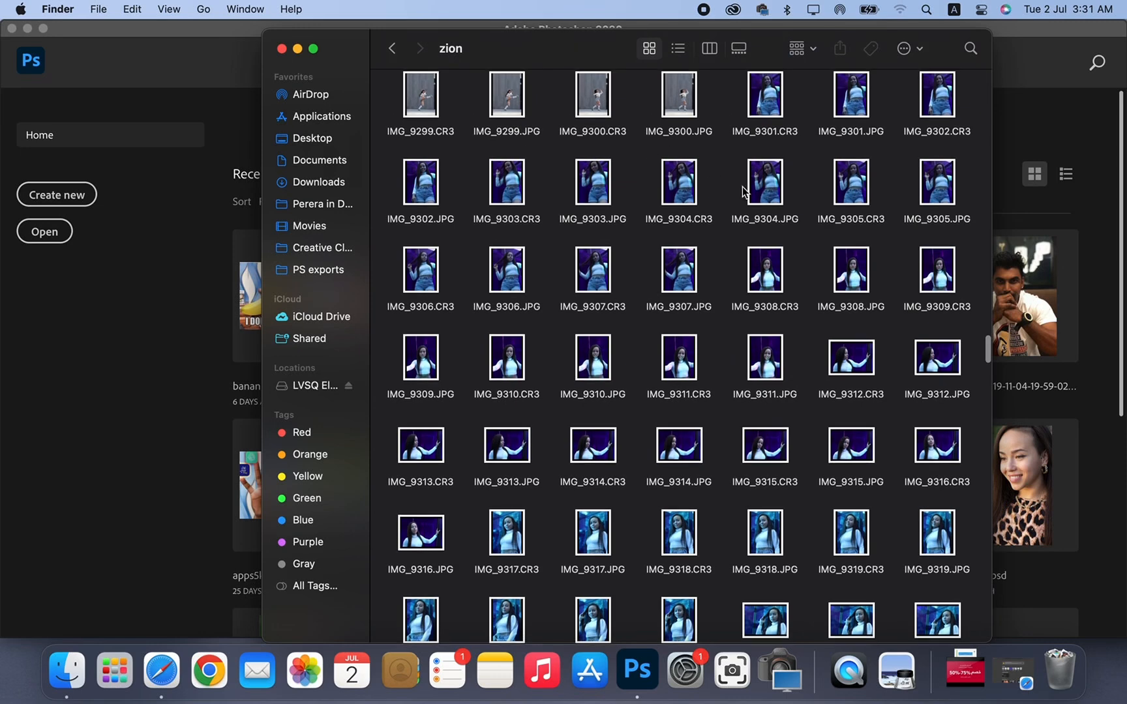
# - Preview IMG_9305.JPG and IMG_9302.JPG at a larger size, closing each image after viewing it
pyautogui.click(852, 191)
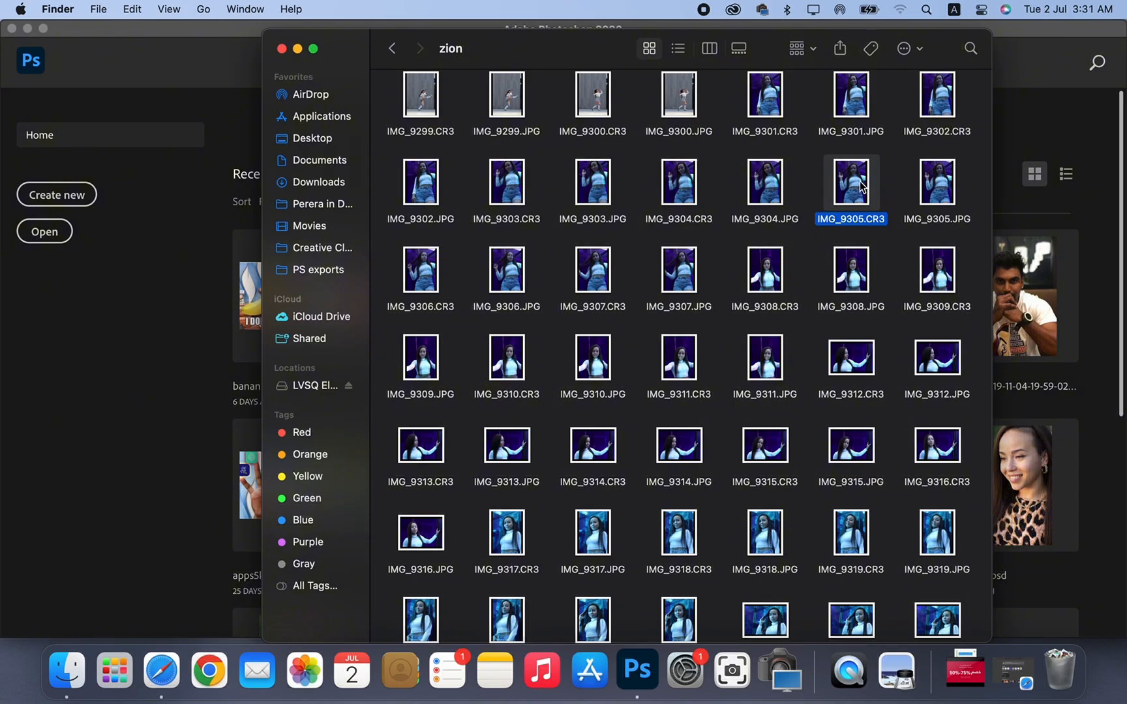
pyautogui.moveTo(860, 182); pyautogui.dragTo(856, 182)
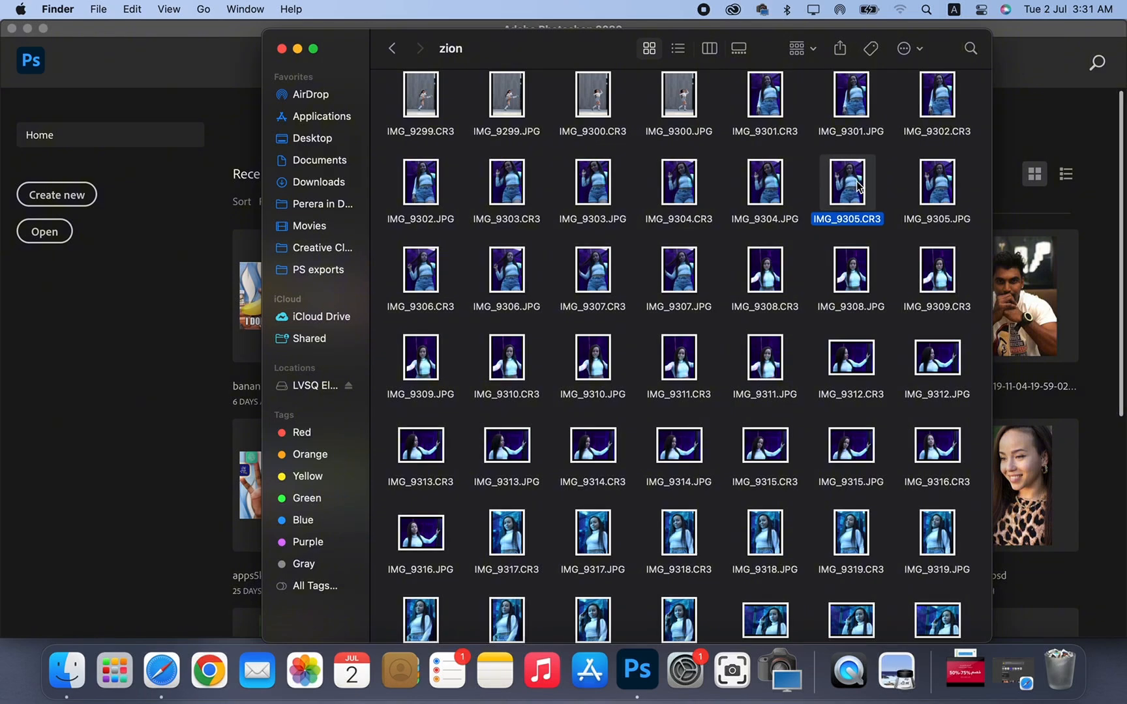
pyautogui.doubleClick(939, 186)
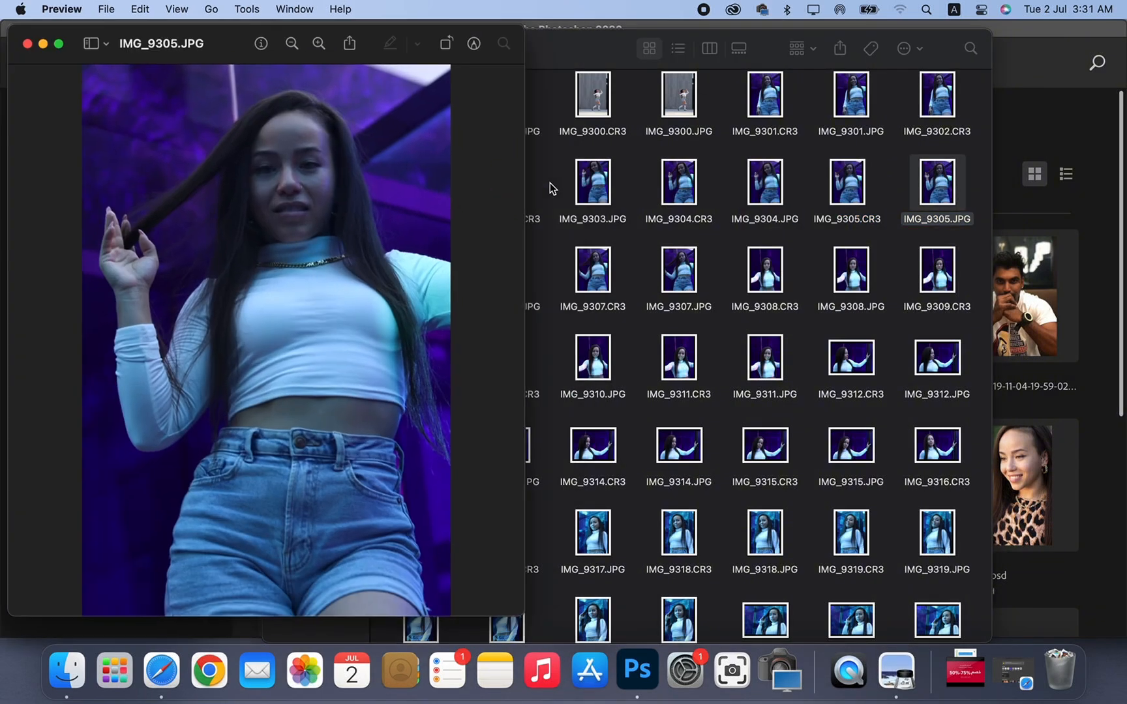
pyautogui.click(23, 43)
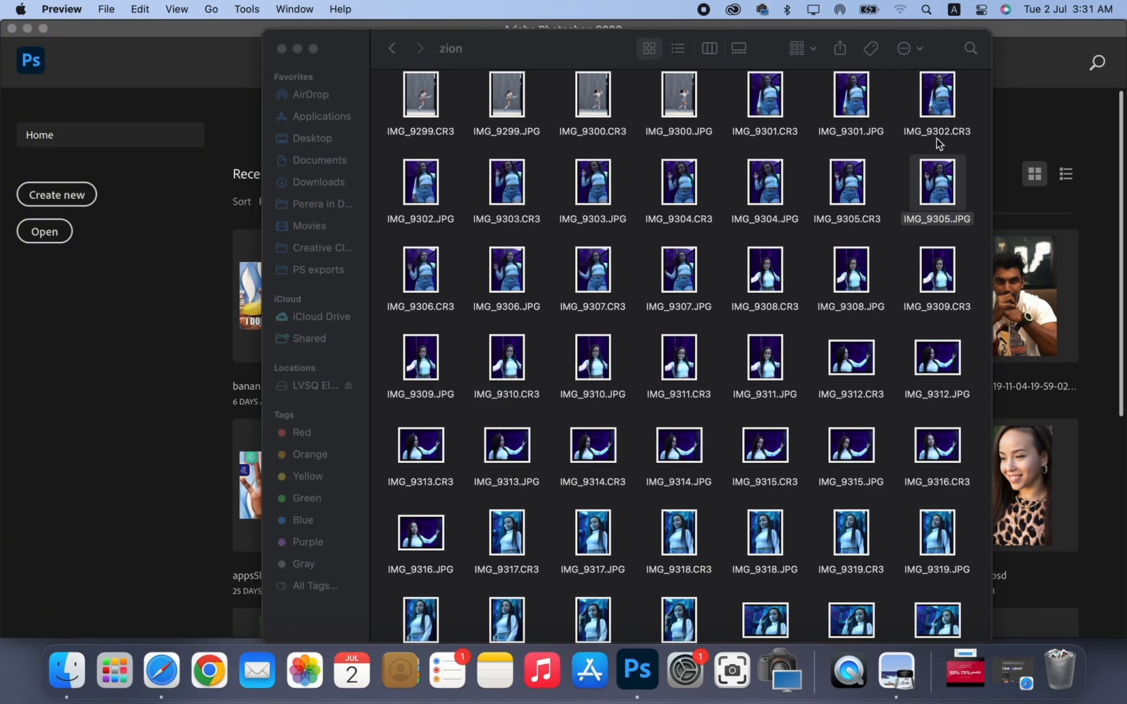
pyautogui.scroll(-1, 938, 133)
pyautogui.scroll(4, 938, 130)
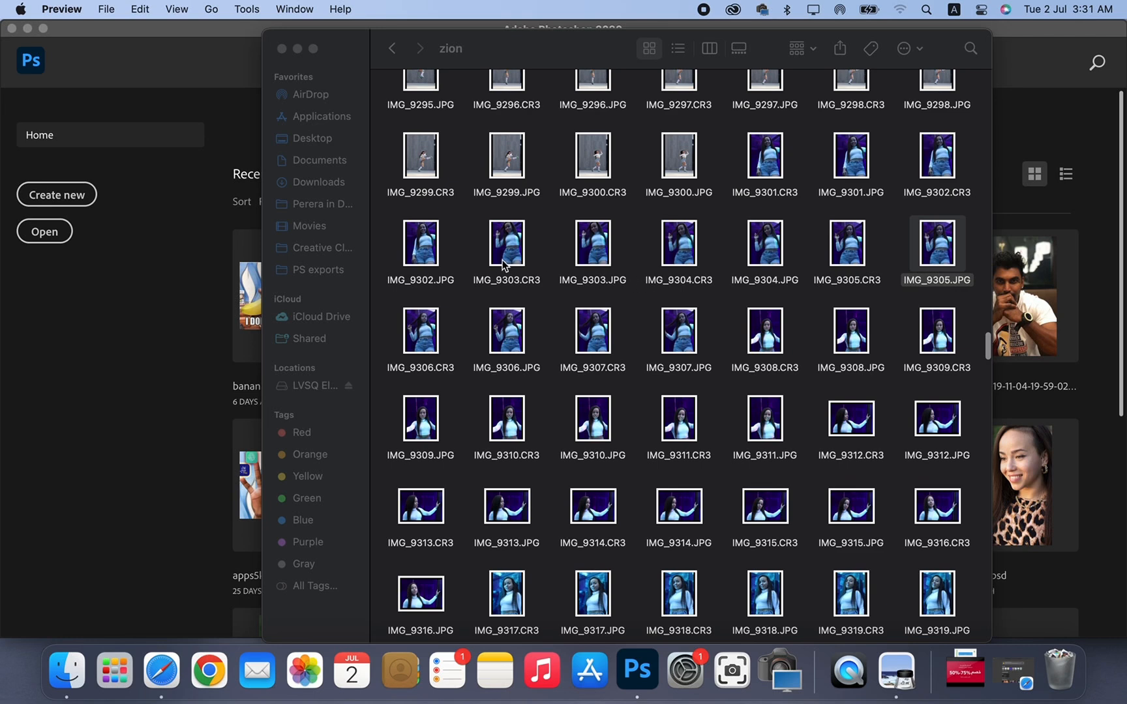
pyautogui.doubleClick(428, 260)
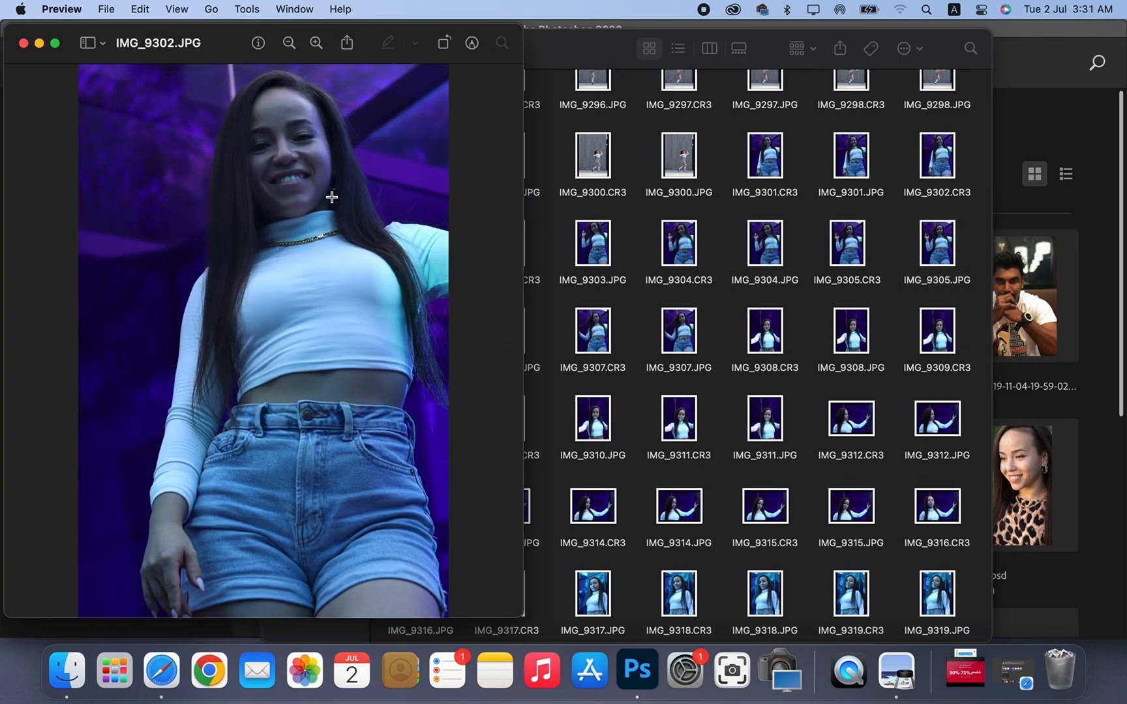
pyautogui.click(23, 43)
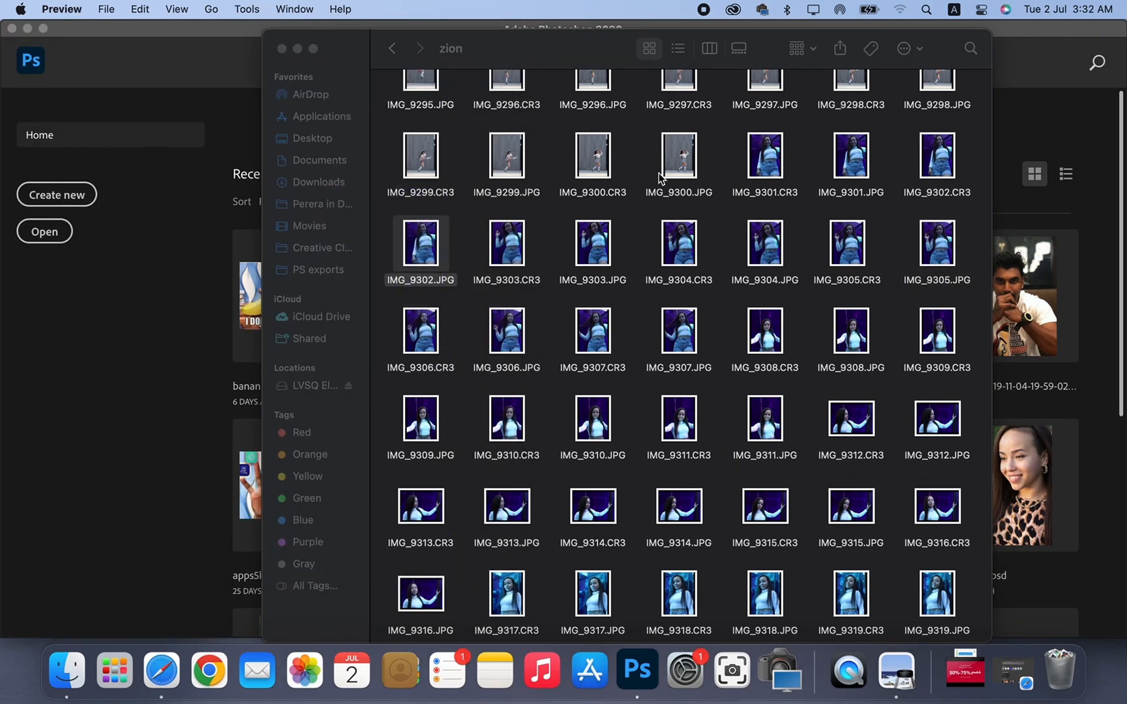
# - Open the raw photo IMG_9305.CR3 in Photoshop's Camera Raw, with the filmstrip collapsed and the editor in full screen
pyautogui.moveTo(860, 251); pyautogui.dragTo(369, 319)
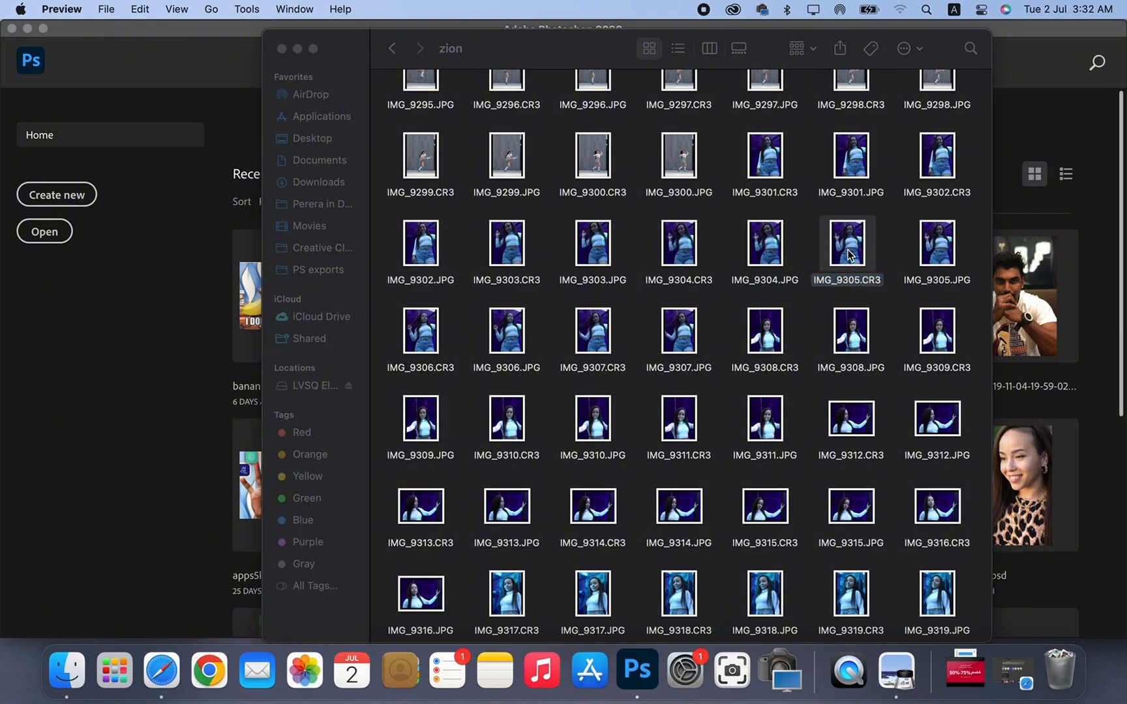
pyautogui.moveTo(842, 250); pyautogui.dragTo(244, 342)
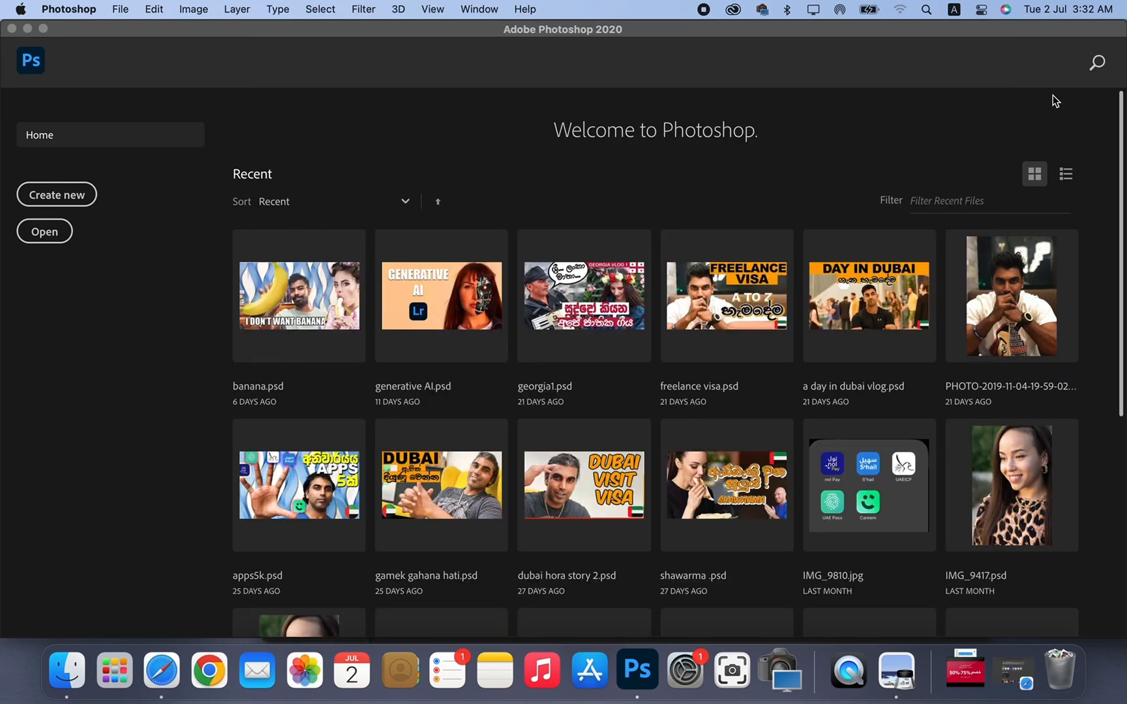
pyautogui.click(1055, 101)
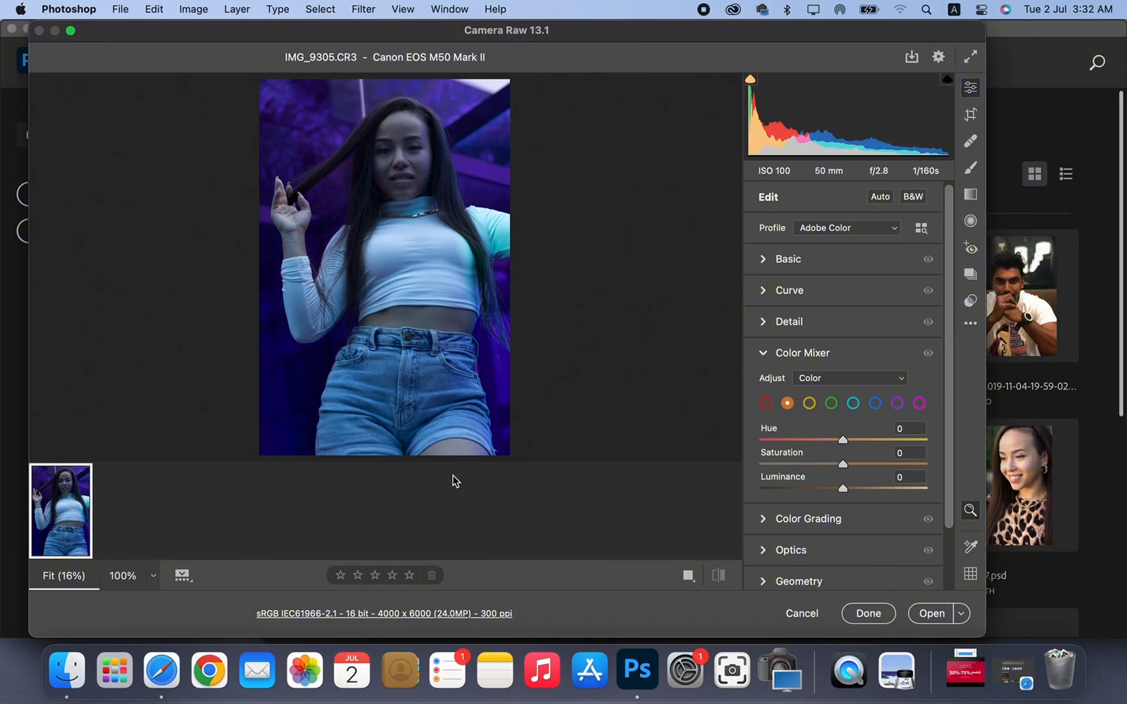
pyautogui.moveTo(453, 457); pyautogui.dragTo(455, 522)
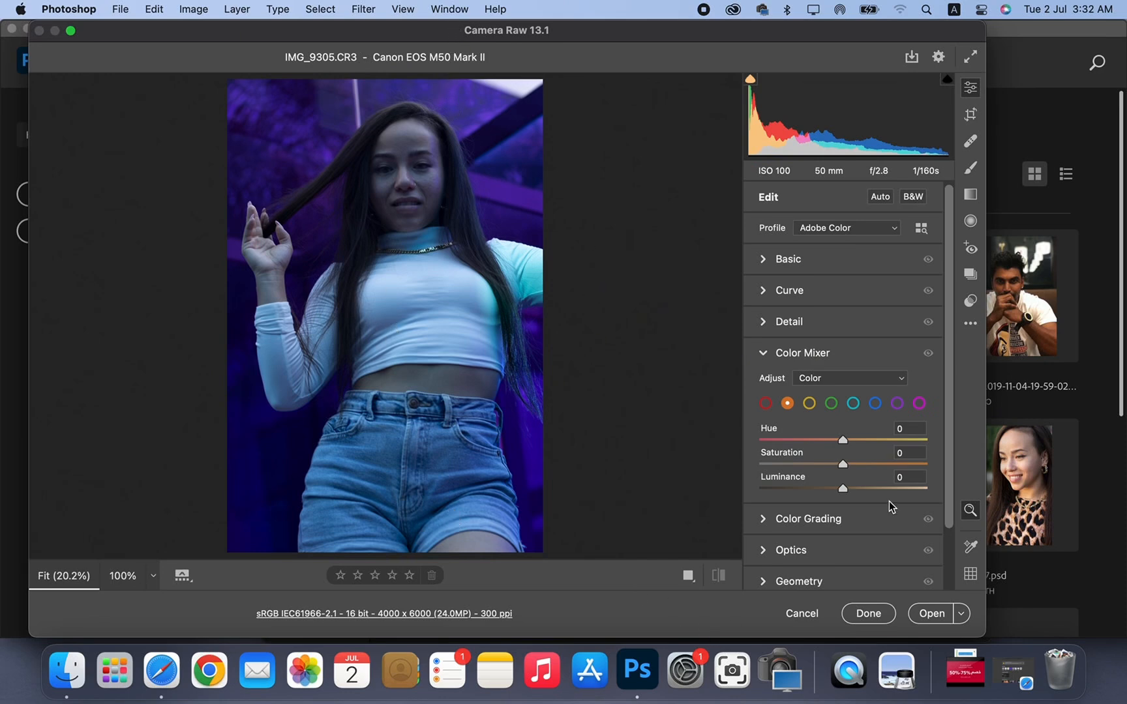
pyautogui.click(970, 57)
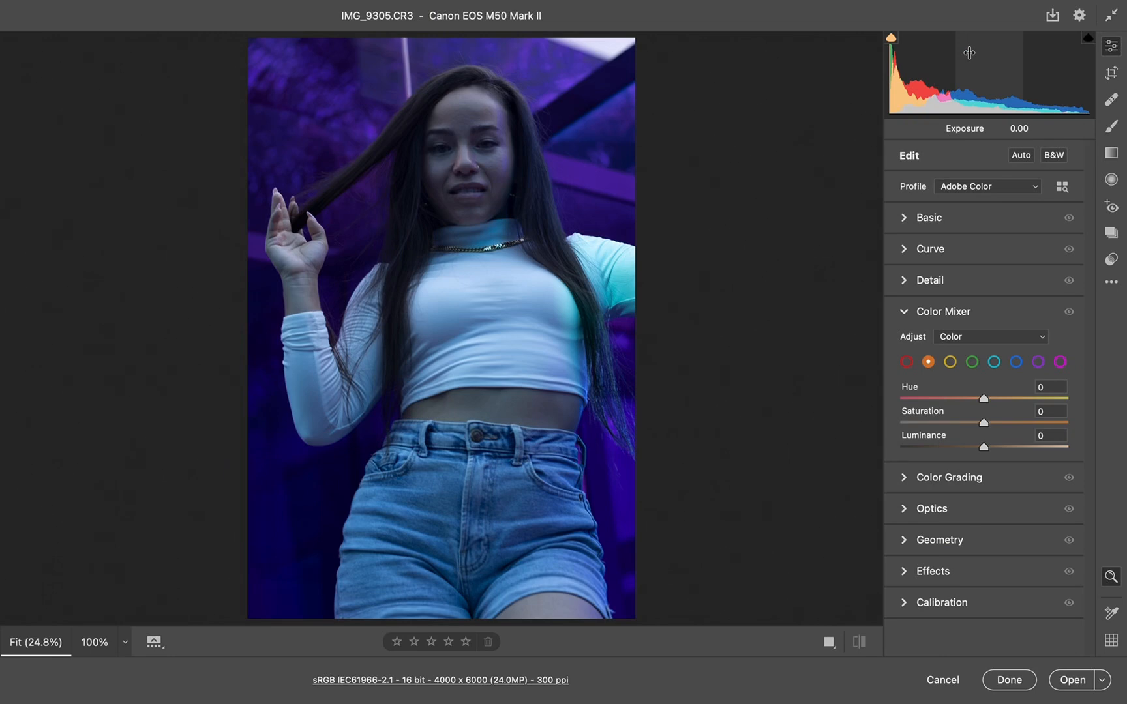
# - Examine the portrait's face and upper body at several zoom levels
pyautogui.click(471, 186)
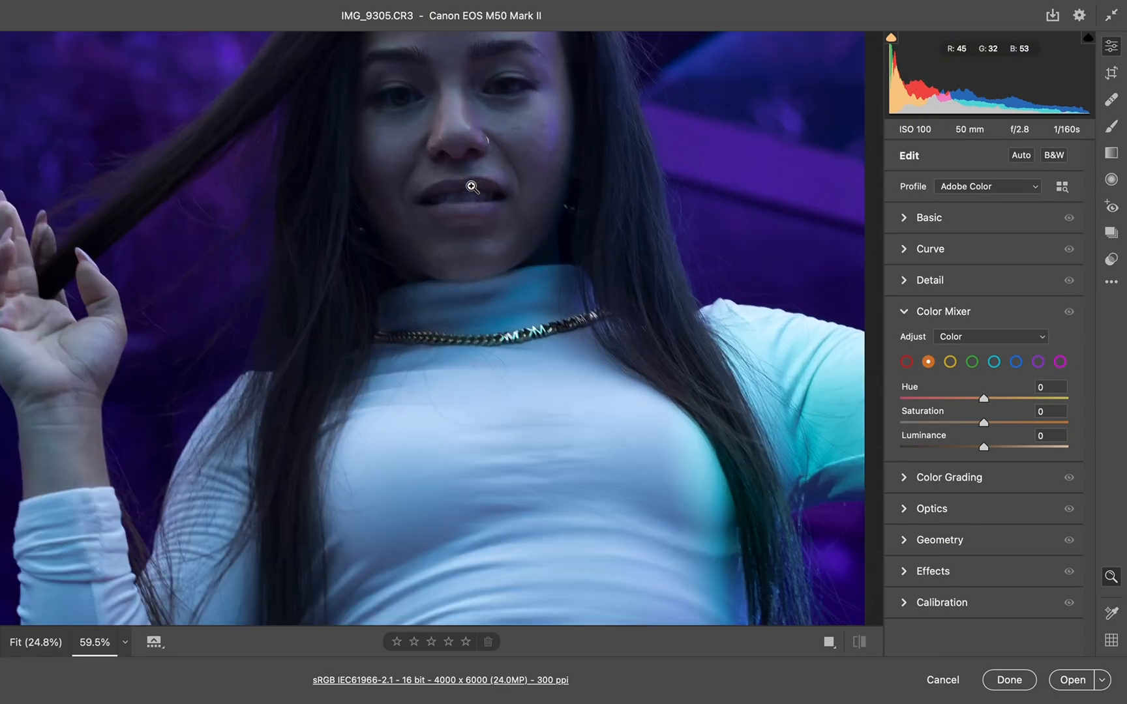
pyautogui.scroll(-4, 471, 187)
pyautogui.scroll(4, 471, 186)
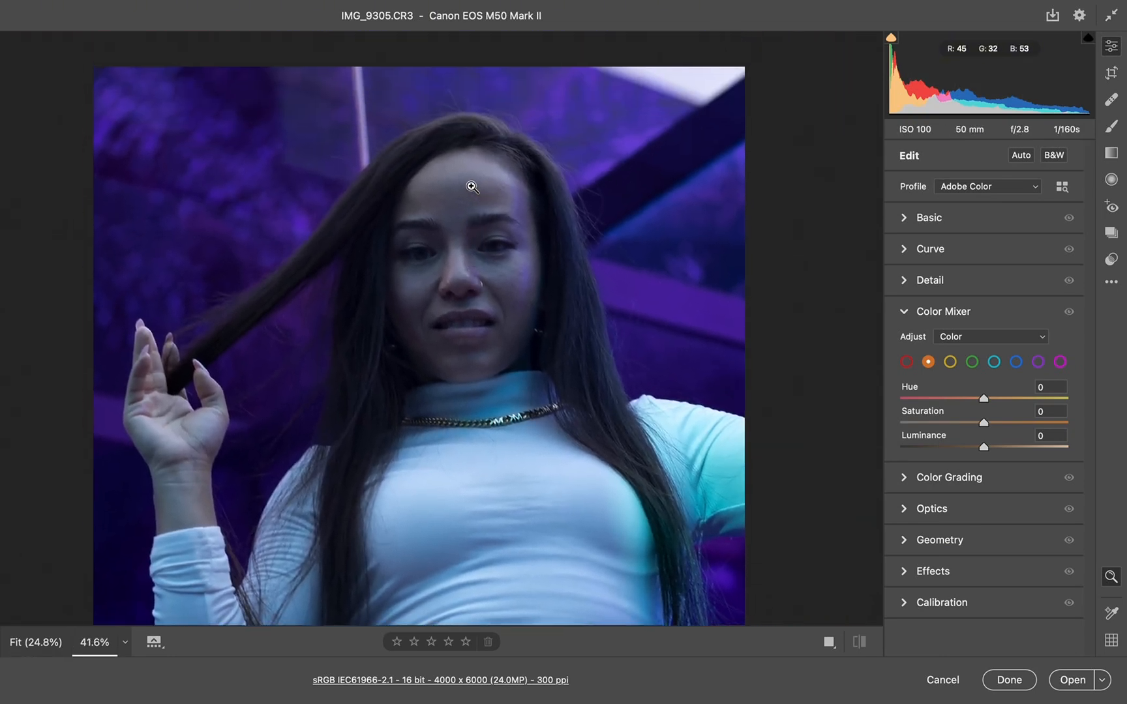
pyautogui.scroll(-5, 471, 187)
pyautogui.scroll(3, 471, 187)
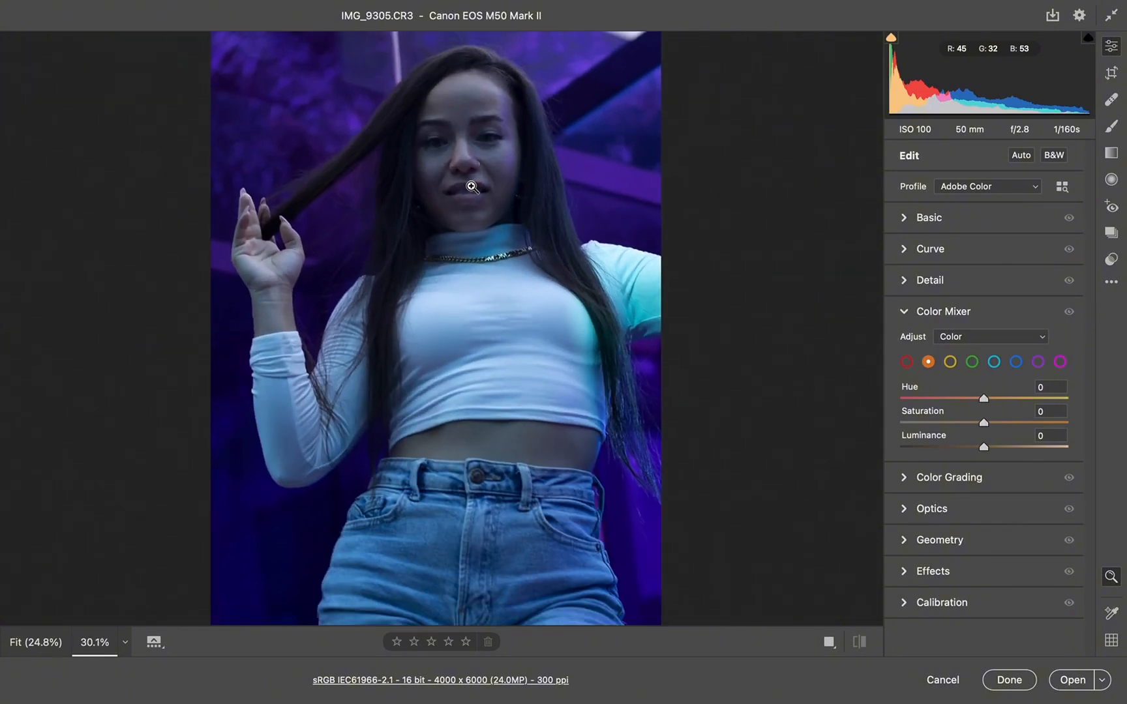
pyautogui.scroll(1, 471, 187)
pyautogui.scroll(-3, 470, 187)
pyautogui.scroll(2, 471, 186)
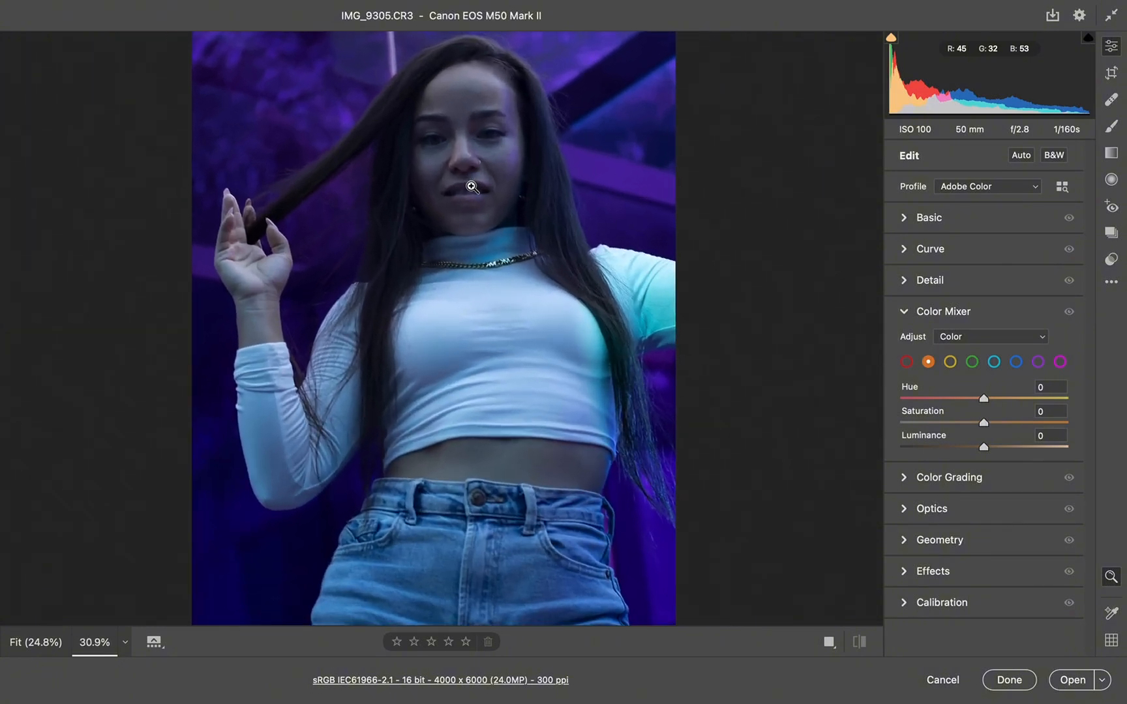
pyautogui.scroll(3, 470, 187)
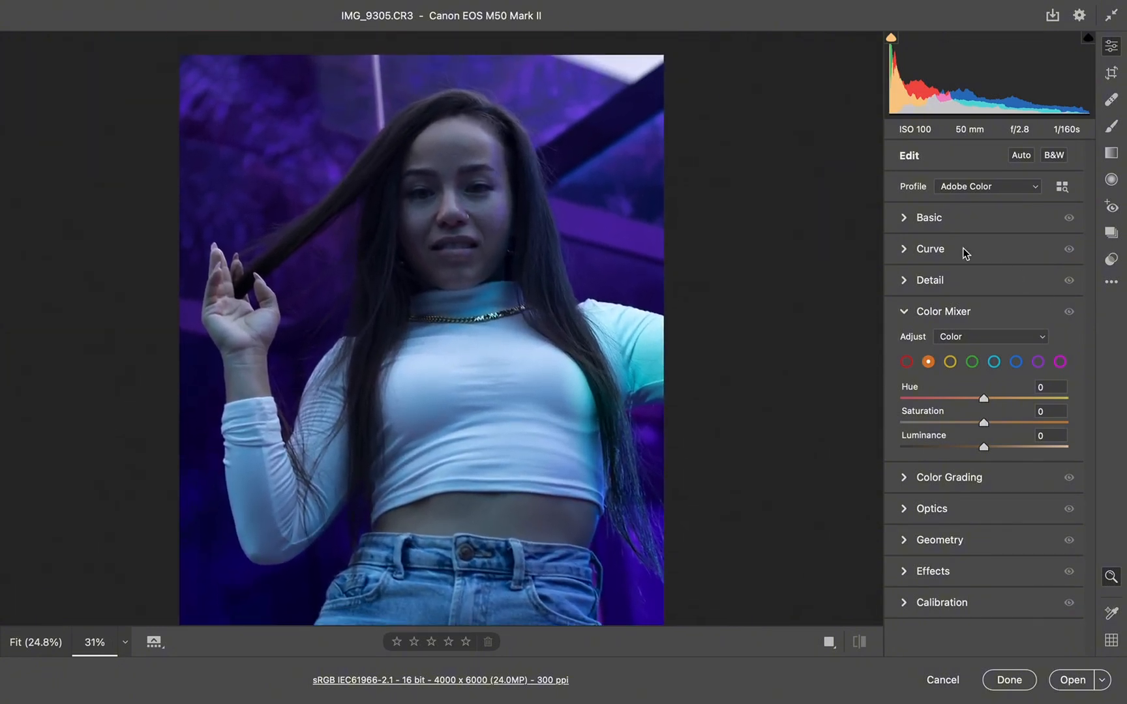
# - Set Highlights to +6, Shadows to +17, Contrast to +8 and Exposure to +0.10, and compare the result with the default settings
pyautogui.click(896, 219)
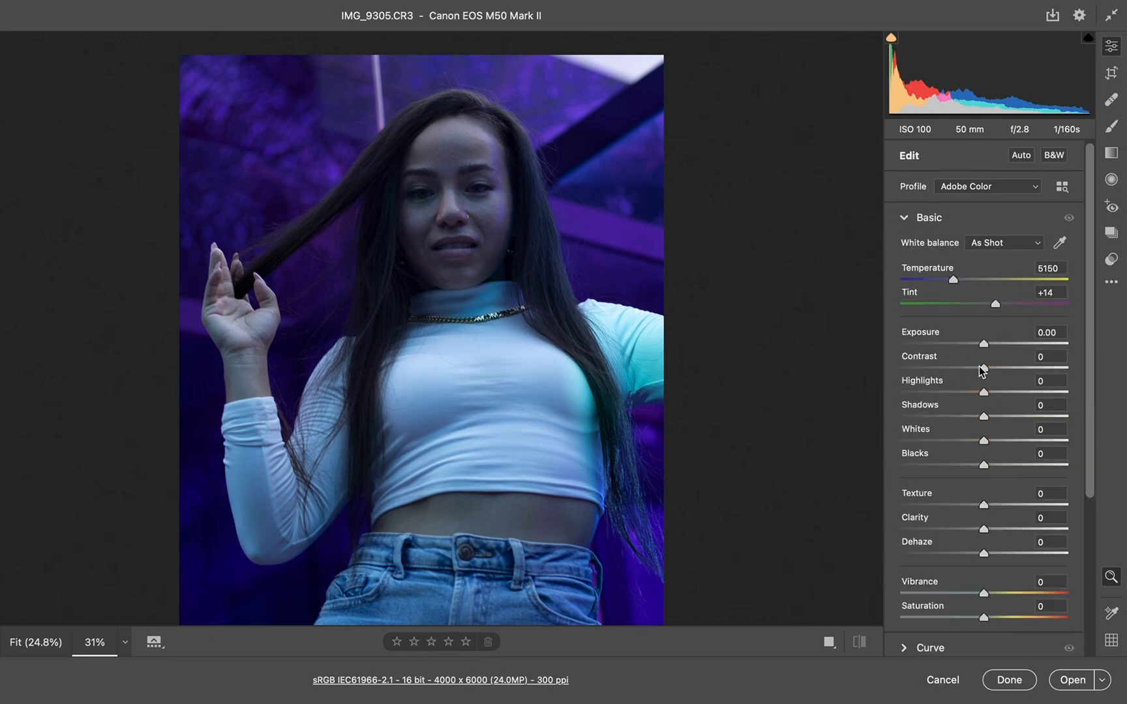
pyautogui.moveTo(983, 391)
pyautogui.mouseDown()
pyautogui.moveTo(971, 392)
pyautogui.moveTo(1028, 391)
pyautogui.moveTo(976, 398)
pyautogui.moveTo(988, 408)
pyautogui.mouseUp()
pyautogui.moveTo(983, 417)
pyautogui.mouseDown()
pyautogui.moveTo(1028, 417)
pyautogui.moveTo(996, 417)
pyautogui.mouseUp()
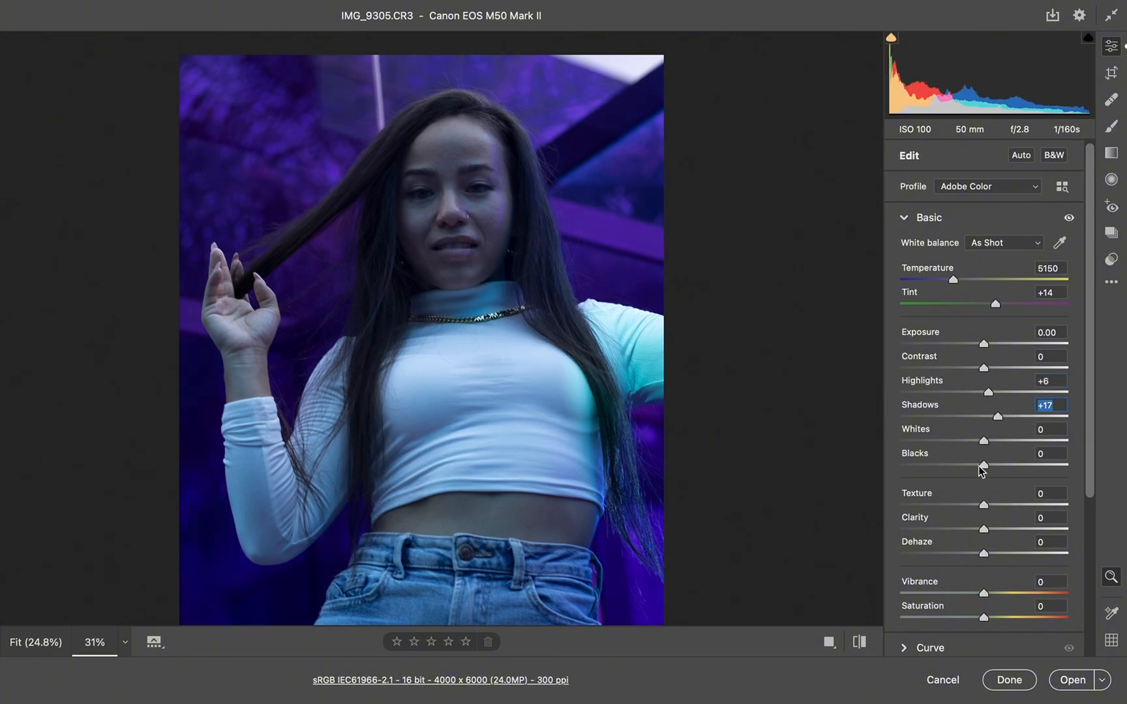
pyautogui.moveTo(980, 371)
pyautogui.mouseDown()
pyautogui.moveTo(1003, 376)
pyautogui.moveTo(988, 375)
pyautogui.moveTo(984, 353)
pyautogui.mouseUp()
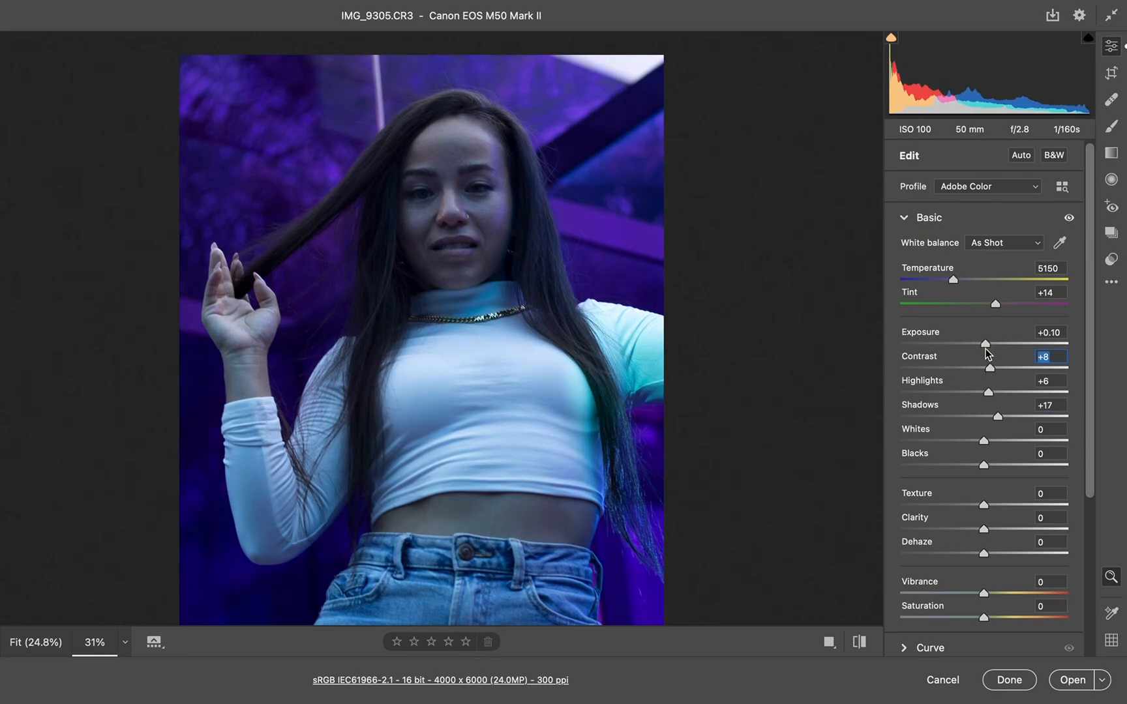
pyautogui.click(860, 643)
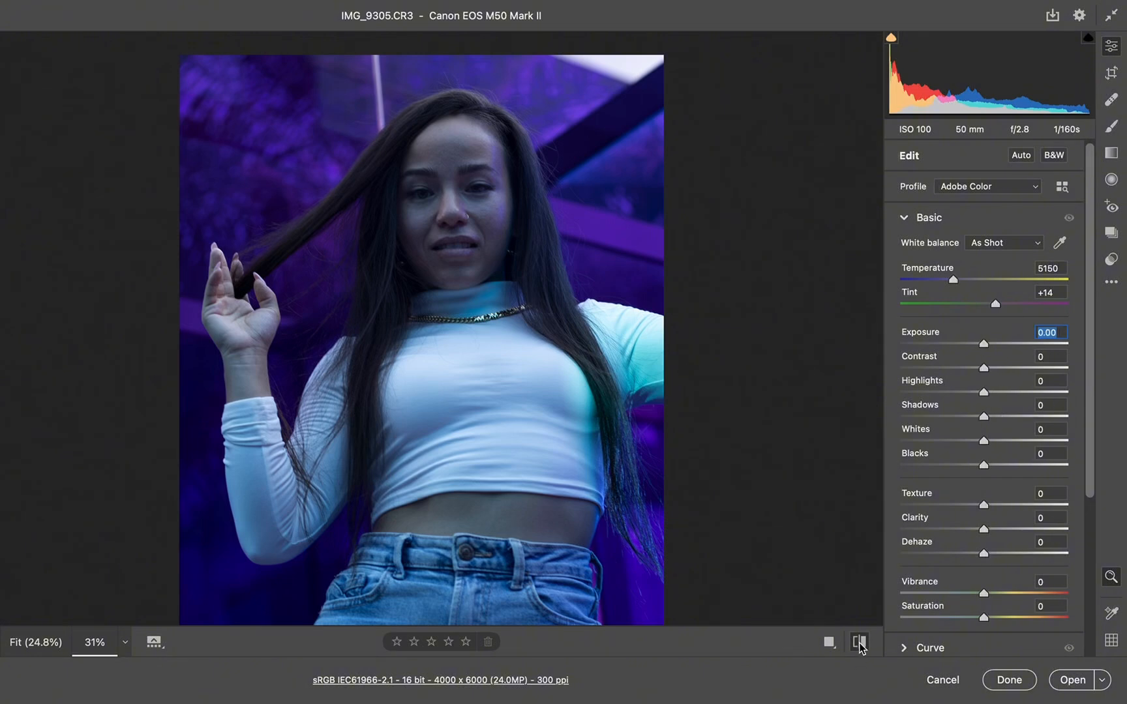
pyautogui.click(859, 643)
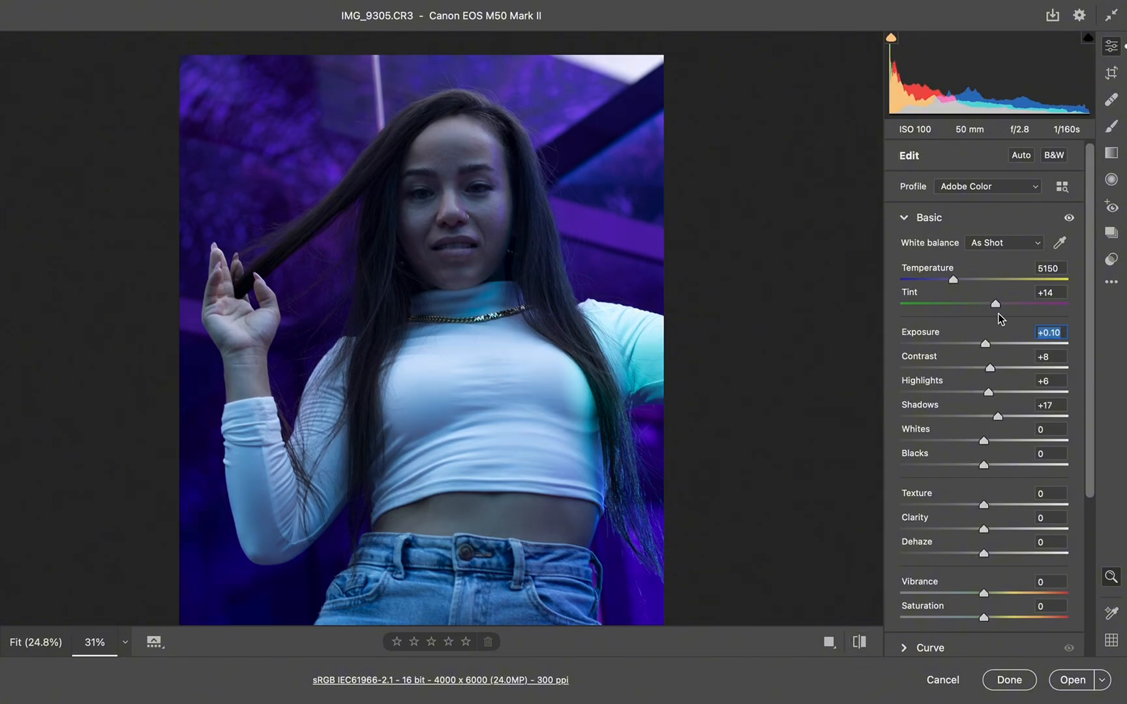
# - Set the white balance Temperature to 5550 and Dehaze to +8
pyautogui.moveTo(954, 280); pyautogui.dragTo(960, 283)
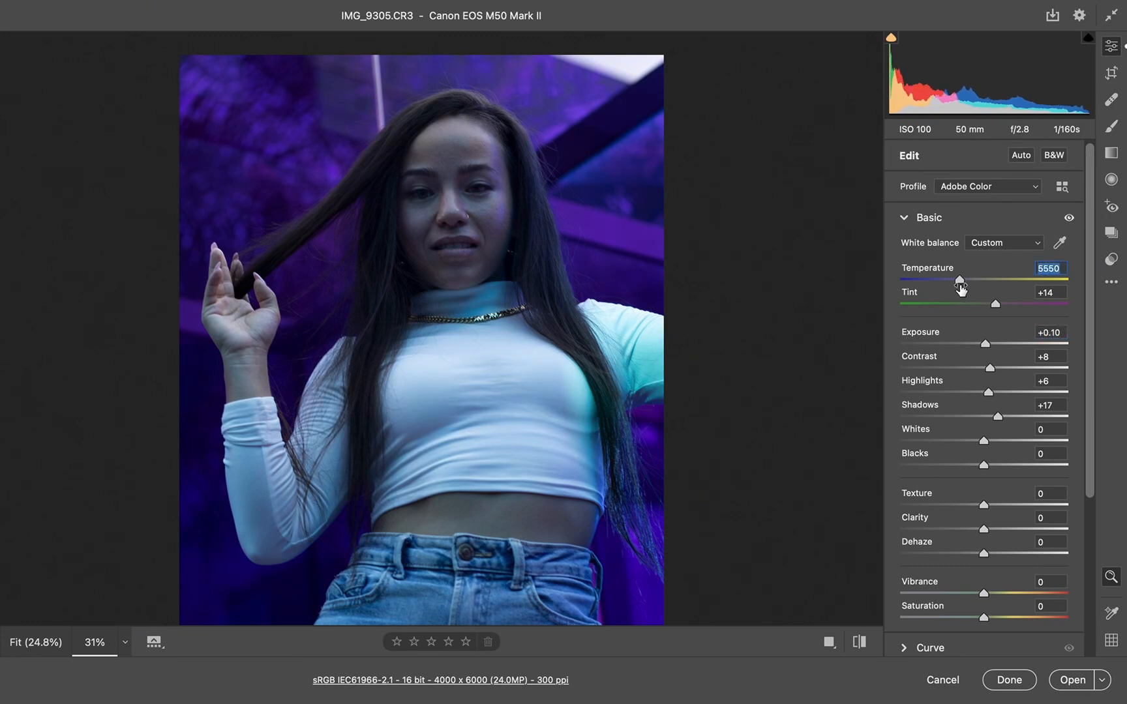
pyautogui.scroll(-5, 973, 393)
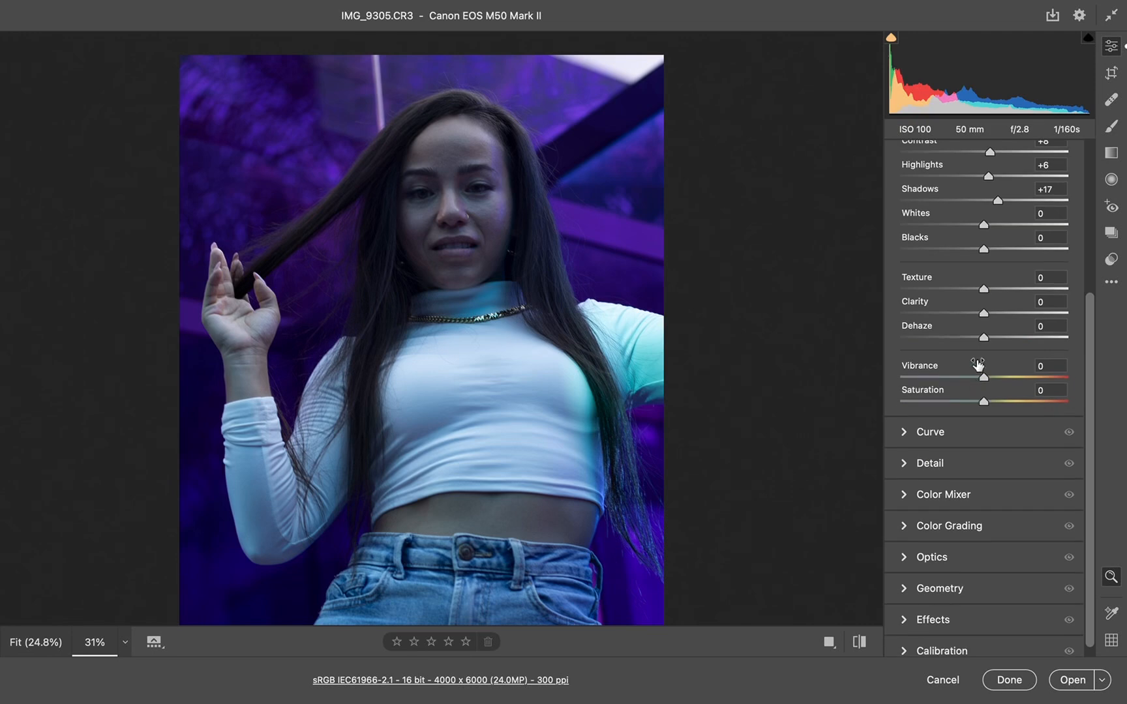
pyautogui.moveTo(985, 336)
pyautogui.mouseDown()
pyautogui.moveTo(1004, 340)
pyautogui.moveTo(966, 334)
pyautogui.moveTo(1002, 338)
pyautogui.moveTo(992, 337)
pyautogui.mouseUp()
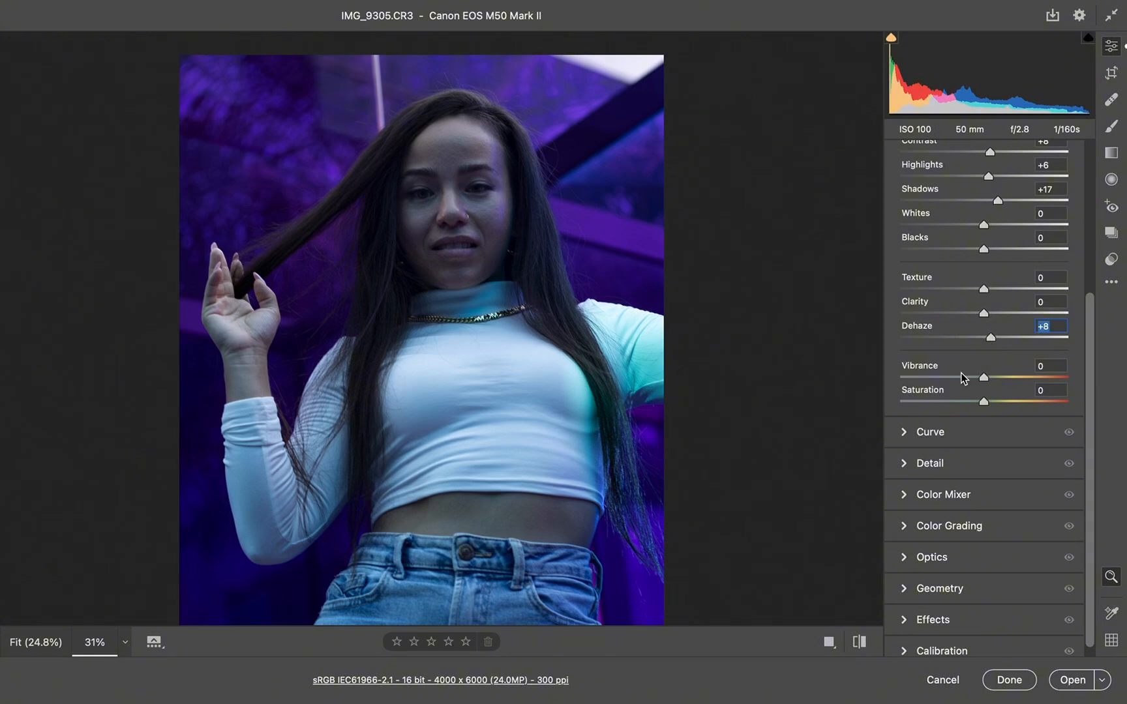
# - Raise the point curve's upper tones with a point at input 178, output 198, and add a second point in the shadows
pyautogui.scroll(-1, 942, 443)
pyautogui.click(908, 422)
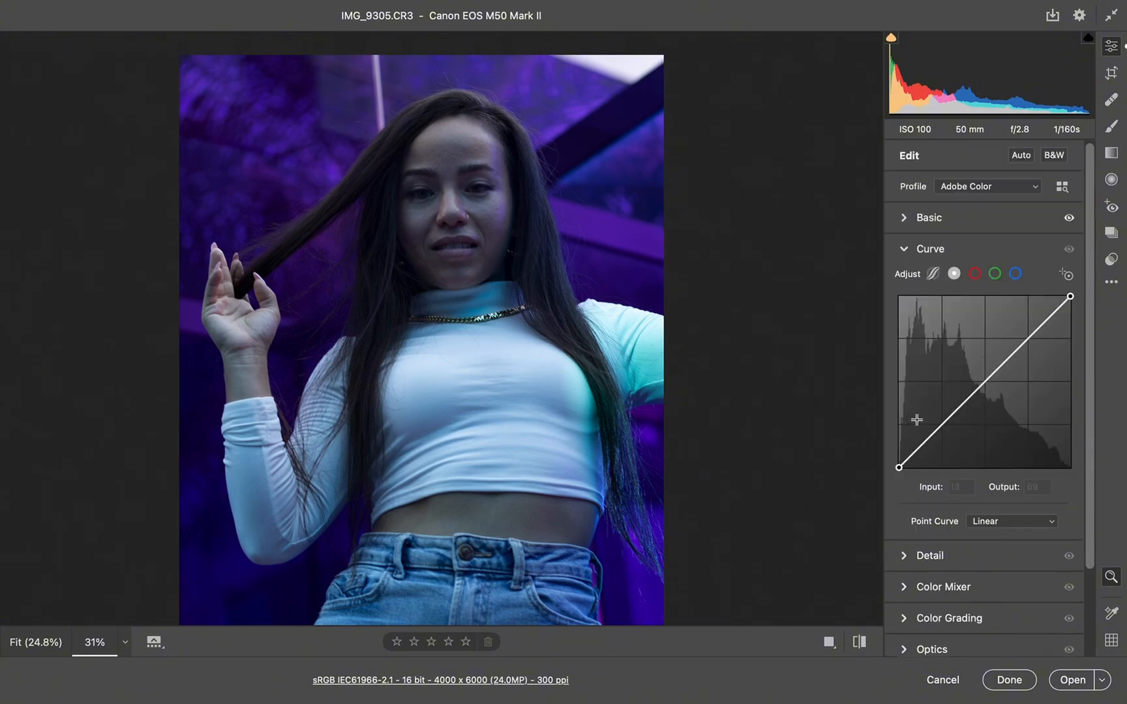
pyautogui.click(1025, 343)
pyautogui.moveTo(1025, 343); pyautogui.dragTo(1020, 336)
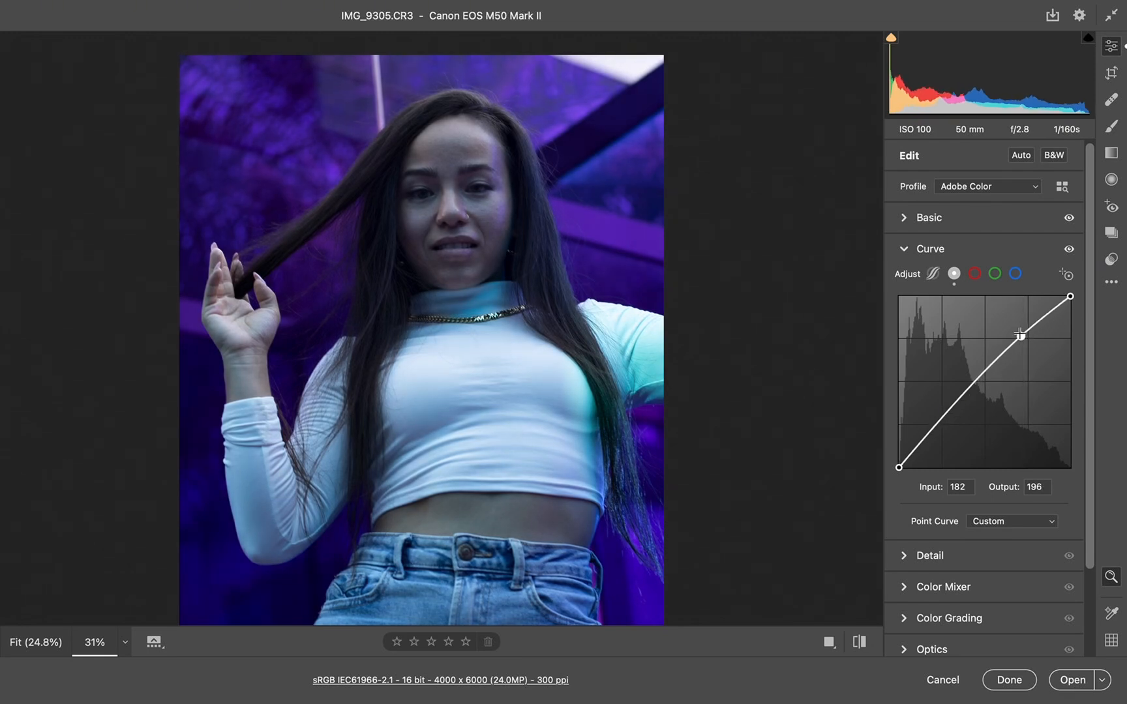
pyautogui.moveTo(933, 428); pyautogui.dragTo(933, 428)
pyautogui.moveTo(1021, 336); pyautogui.dragTo(1019, 335)
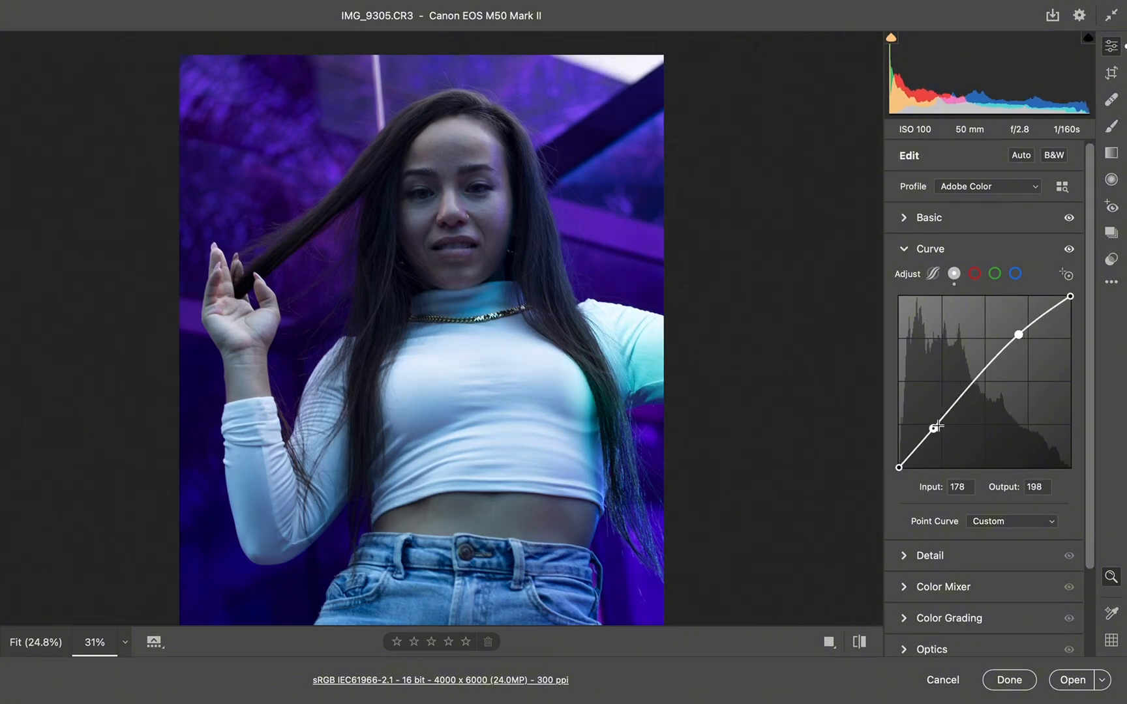
# - Lift the shadow point of the curve slightly and raise the Noise Reduction amount in the Detail settings
pyautogui.moveTo(933, 428); pyautogui.dragTo(937, 425)
pyautogui.scroll(-4, 937, 425)
pyautogui.click(897, 457)
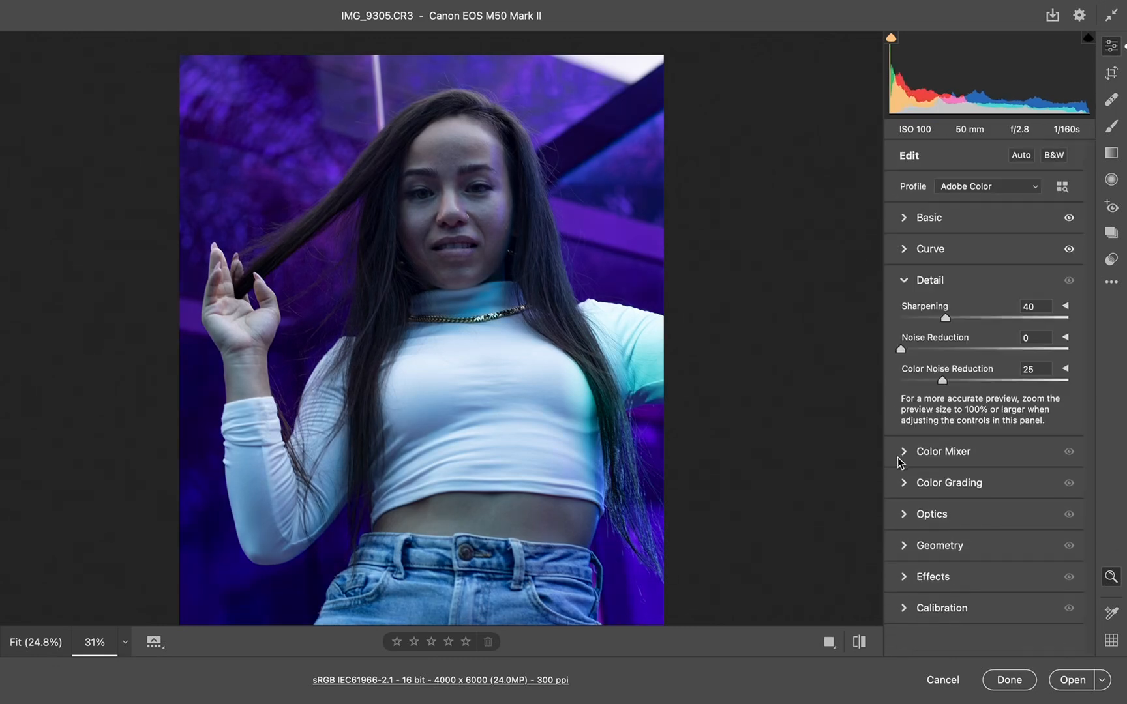
pyautogui.moveTo(901, 349); pyautogui.dragTo(950, 380)
# - In the Color Mixer, set the oranges' Luminance to +12 and raise the Luminance of the purples and magentas
pyautogui.click(899, 463)
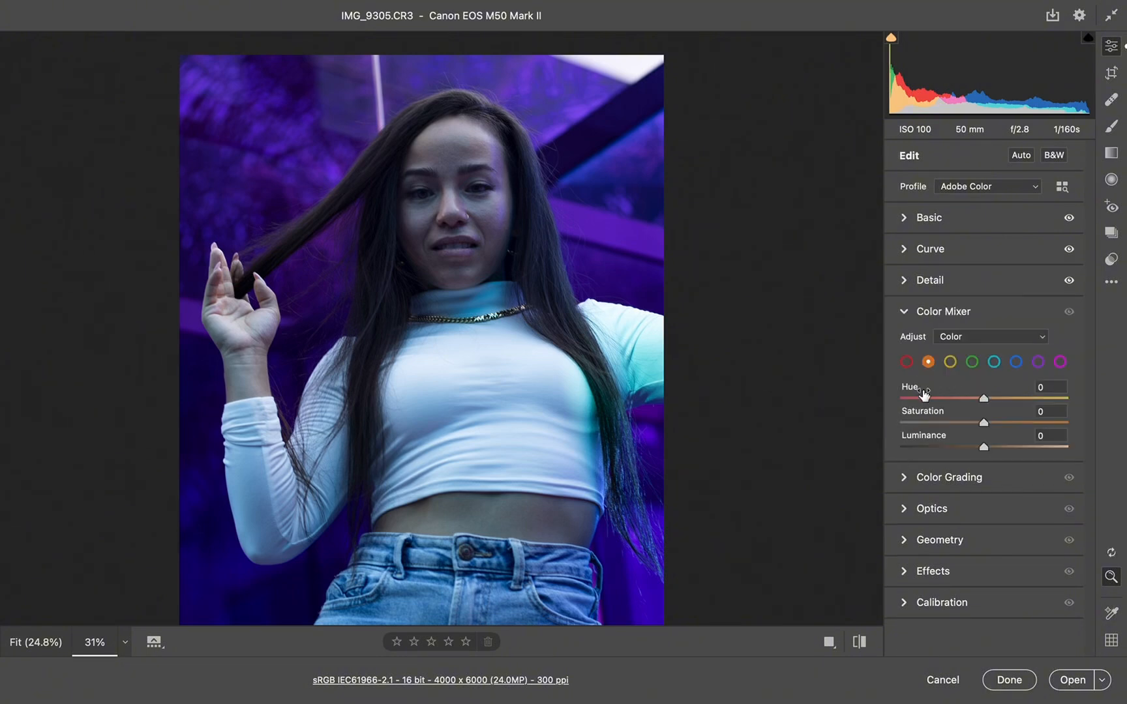
pyautogui.moveTo(985, 448)
pyautogui.mouseDown()
pyautogui.moveTo(1012, 450)
pyautogui.moveTo(972, 448)
pyautogui.moveTo(1004, 453)
pyautogui.moveTo(994, 446)
pyautogui.mouseUp()
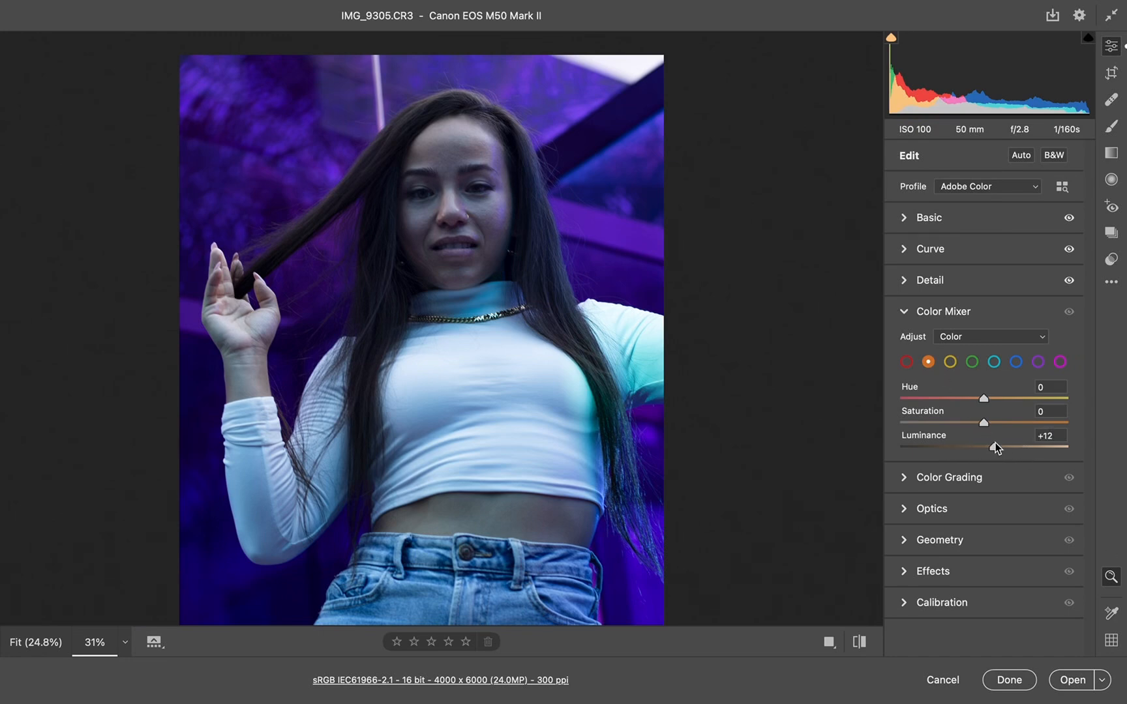
pyautogui.click(1038, 361)
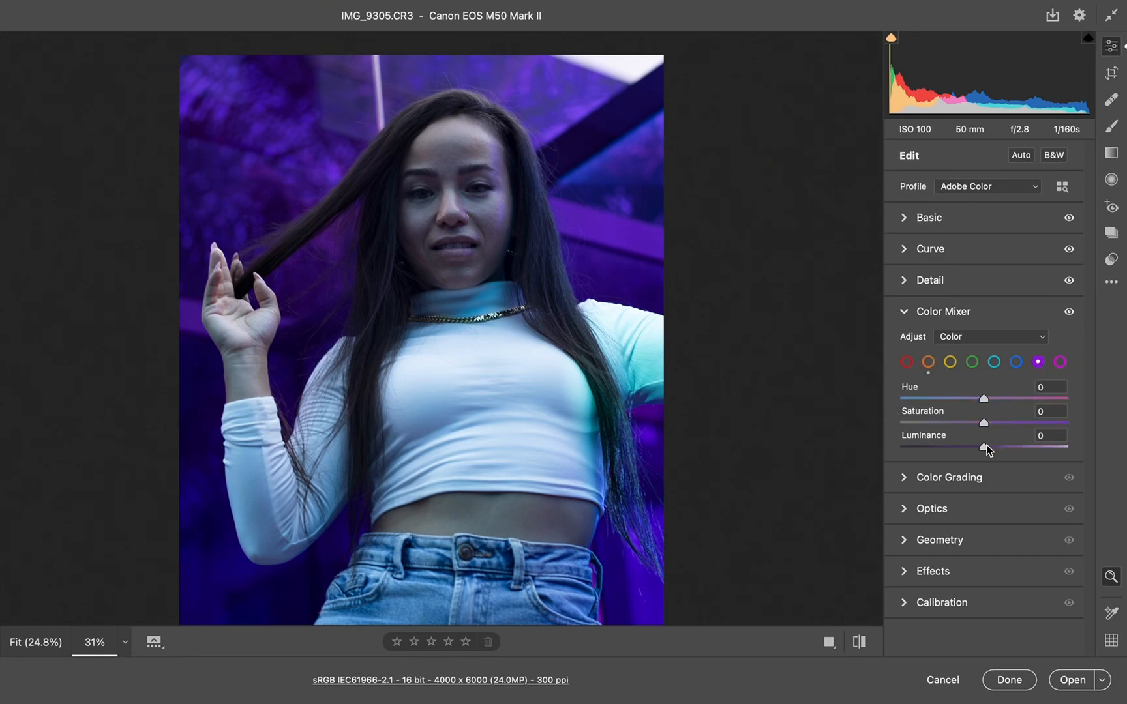
pyautogui.moveTo(985, 448)
pyautogui.mouseDown()
pyautogui.moveTo(1020, 451)
pyautogui.moveTo(1002, 447)
pyautogui.mouseUp()
pyautogui.click(1058, 363)
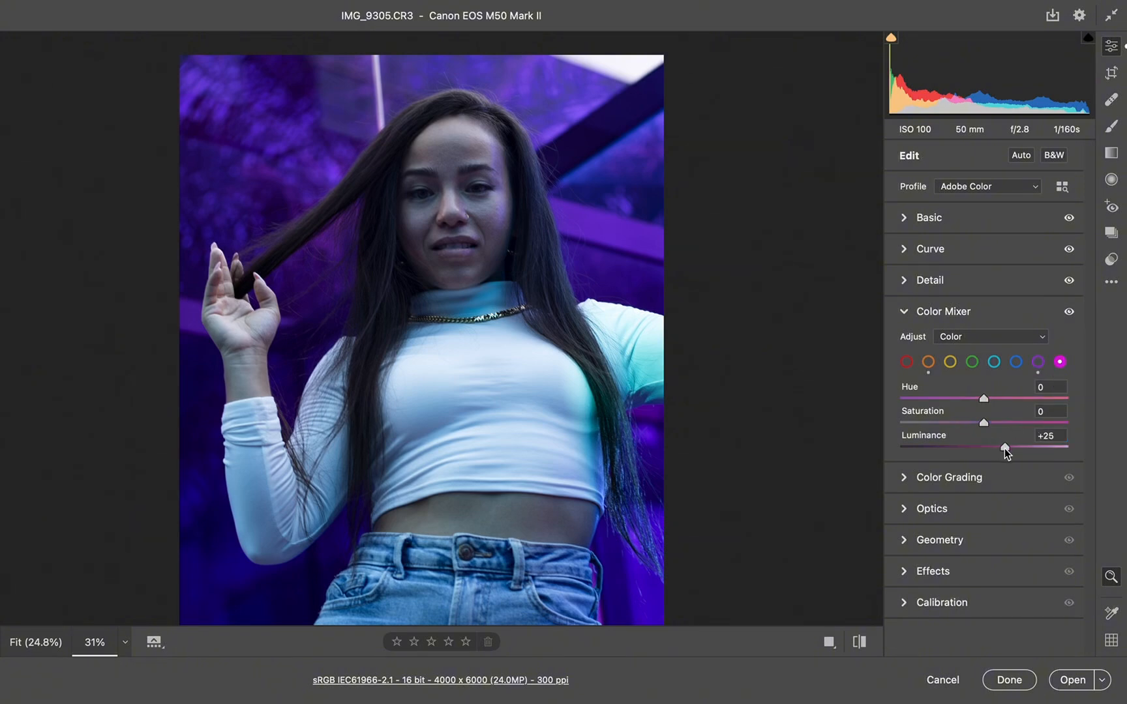
pyautogui.moveTo(1004, 448)
pyautogui.mouseDown()
pyautogui.moveTo(1013, 447)
pyautogui.moveTo(996, 447)
pyautogui.mouseUp()
# - Try extra Saturation on the blues, reset it to 0, and set the blues' Luminance to +8
pyautogui.click(994, 362)
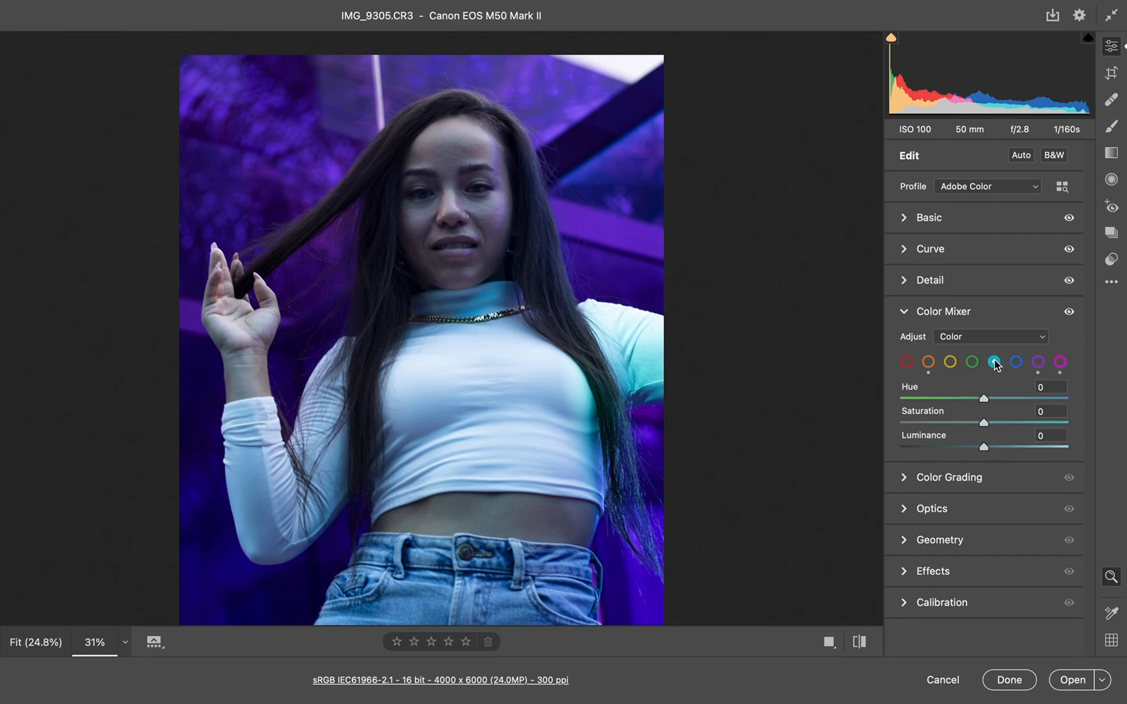
pyautogui.click(1016, 363)
pyautogui.moveTo(984, 422)
pyautogui.mouseDown()
pyautogui.moveTo(957, 422)
pyautogui.moveTo(1012, 423)
pyautogui.moveTo(944, 429)
pyautogui.moveTo(990, 437)
pyautogui.mouseUp()
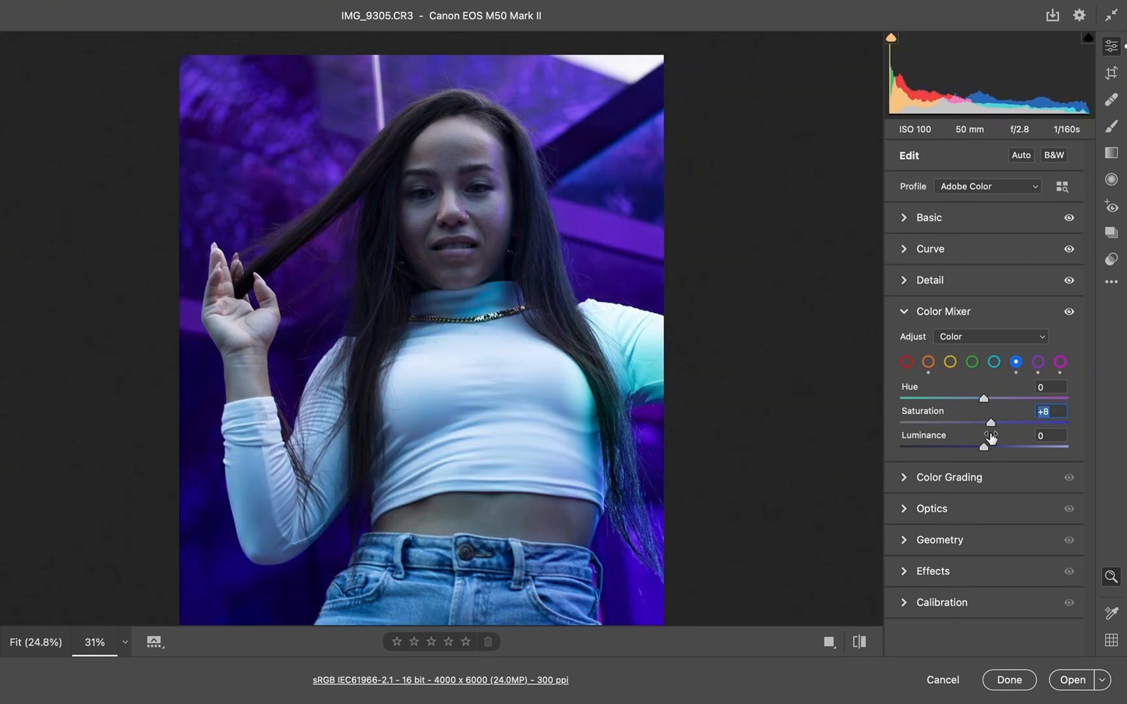
pyautogui.doubleClick(990, 423)
pyautogui.moveTo(984, 448)
pyautogui.mouseDown()
pyautogui.moveTo(1011, 448)
pyautogui.moveTo(973, 448)
pyautogui.moveTo(998, 455)
pyautogui.mouseUp()
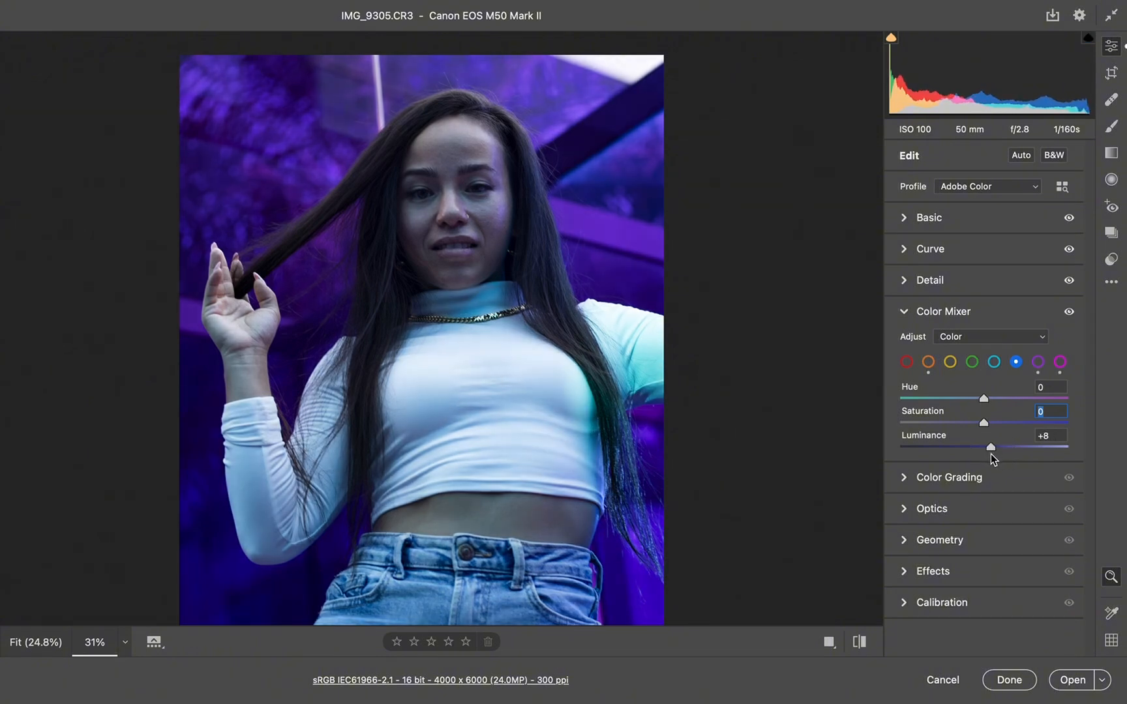
pyautogui.press('Tab')
# - Set the Color Mixer Luminance to +22 for the aquas, raise it for the greens, and set it to +8 for the yellows
pyautogui.click(994, 363)
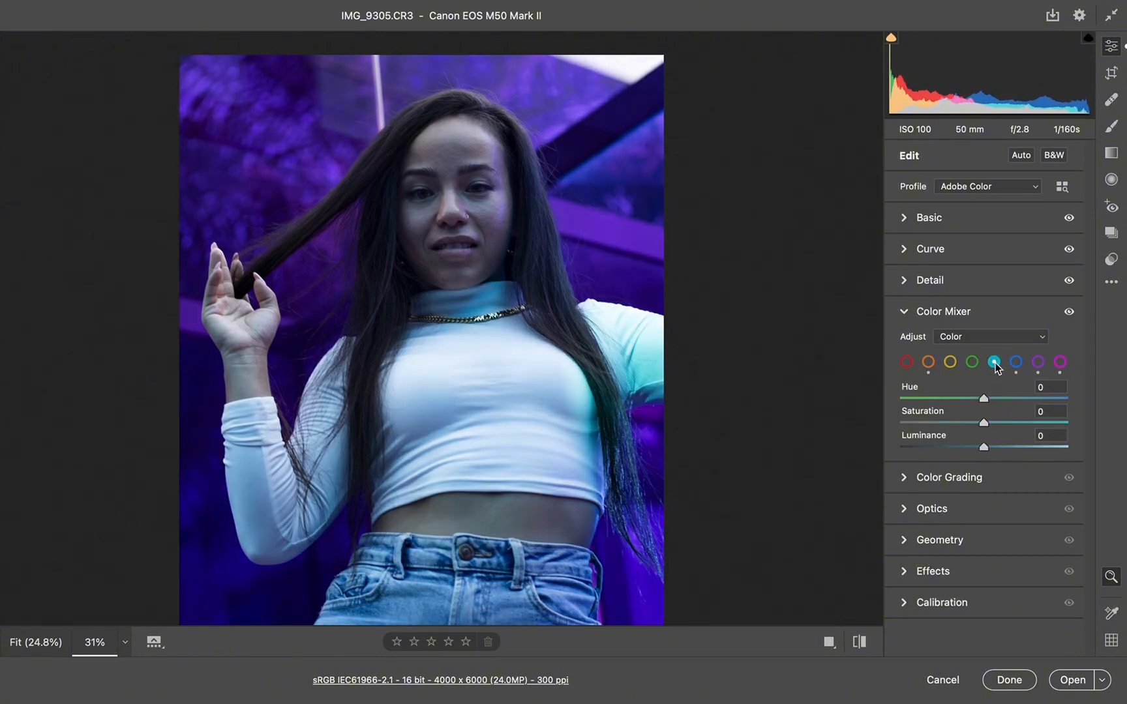
pyautogui.moveTo(983, 447)
pyautogui.mouseDown()
pyautogui.moveTo(1003, 450)
pyautogui.moveTo(959, 444)
pyautogui.moveTo(1024, 448)
pyautogui.moveTo(1000, 451)
pyautogui.mouseUp()
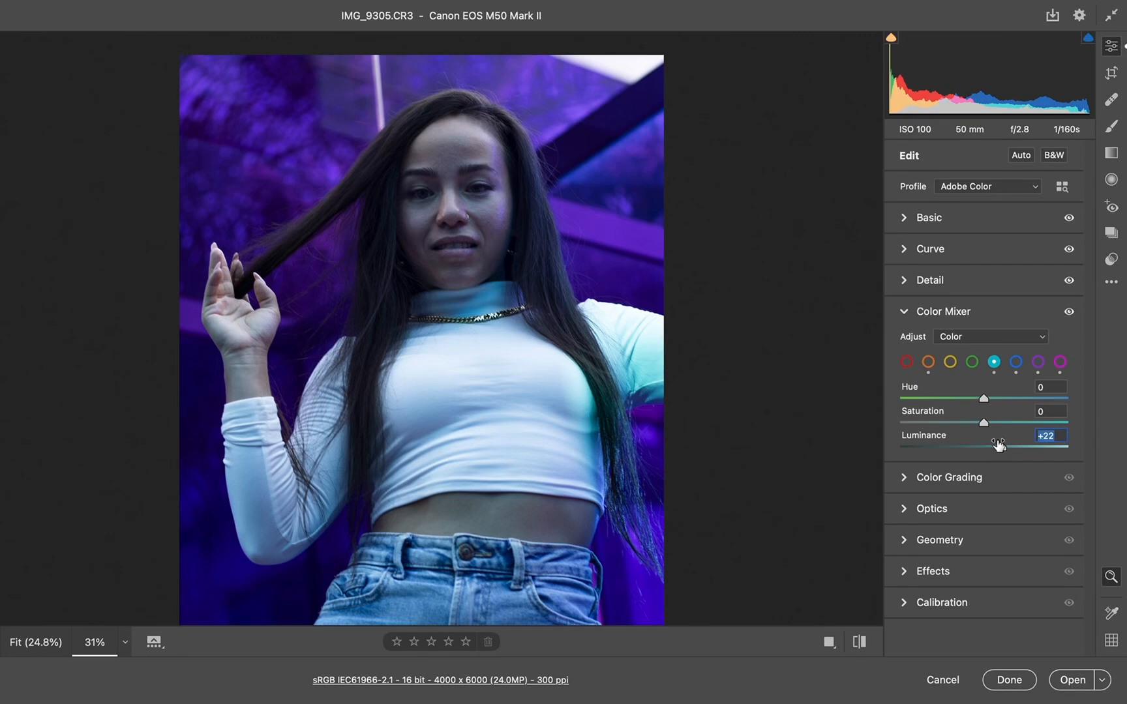
pyautogui.click(973, 363)
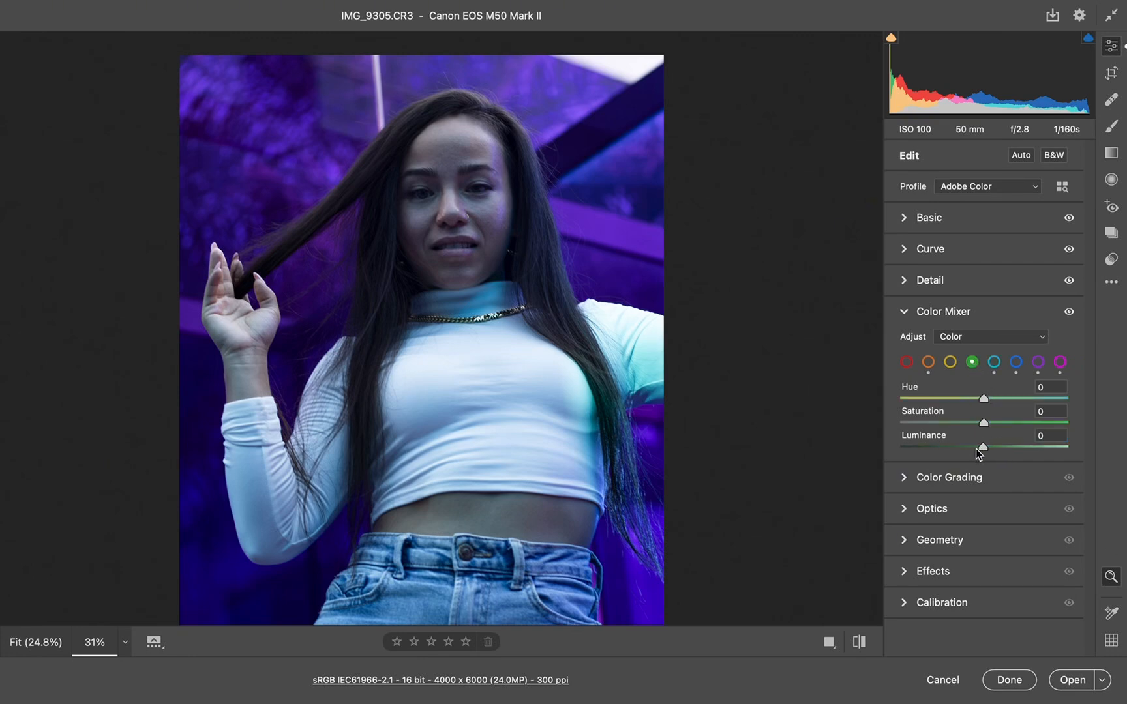
pyautogui.moveTo(976, 449)
pyautogui.mouseDown()
pyautogui.moveTo(949, 450)
pyautogui.moveTo(1043, 450)
pyautogui.moveTo(965, 445)
pyautogui.moveTo(989, 454)
pyautogui.moveTo(915, 422)
pyautogui.moveTo(1045, 422)
pyautogui.moveTo(978, 418)
pyautogui.moveTo(992, 450)
pyautogui.mouseUp()
pyautogui.click(949, 362)
pyautogui.doubleClick(981, 422)
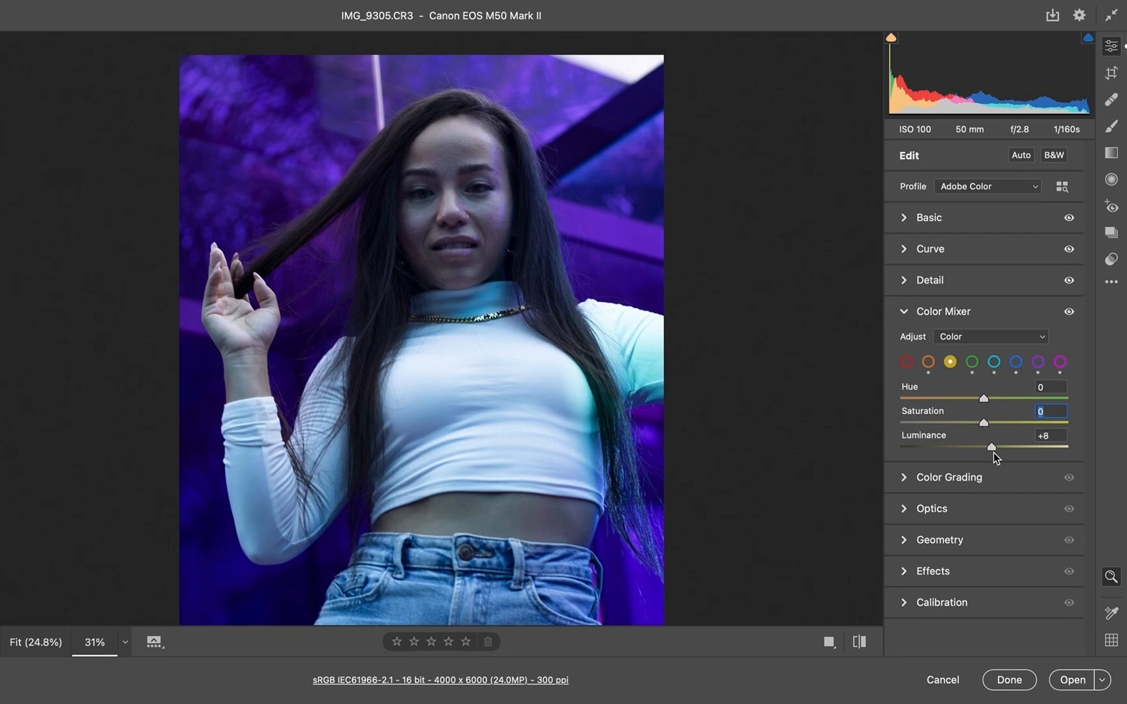
# - Enable Remove chromatic aberration and Use profile corrections for the portrait's lens
pyautogui.click(907, 541)
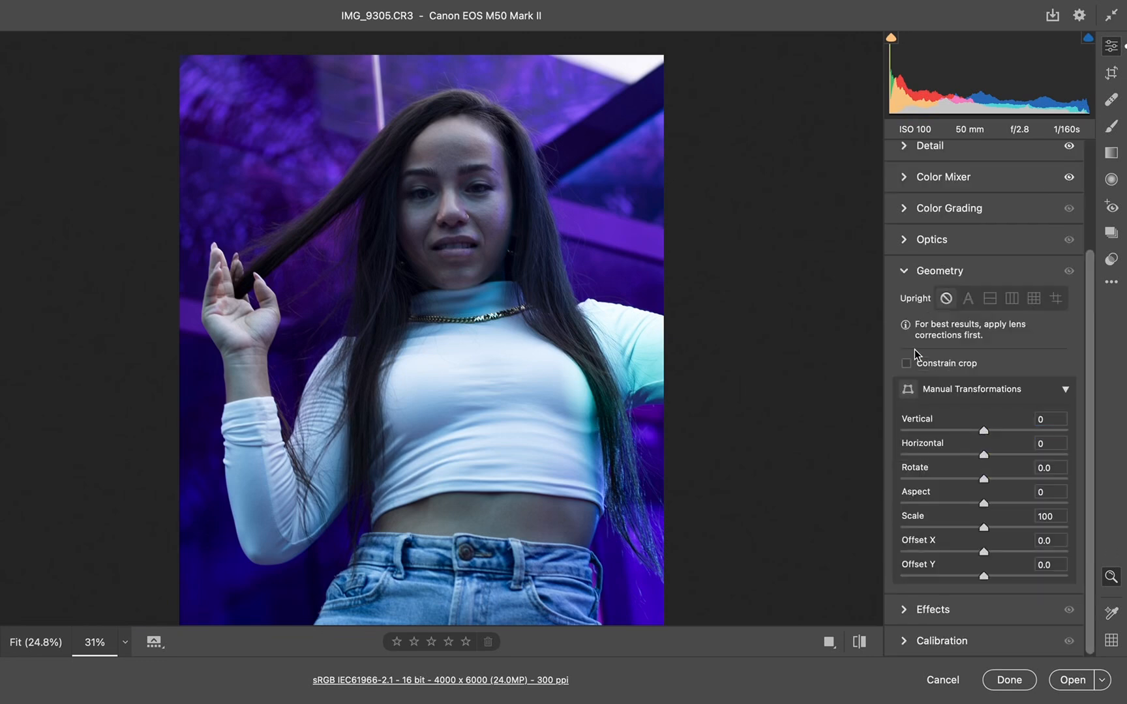
pyautogui.click(904, 271)
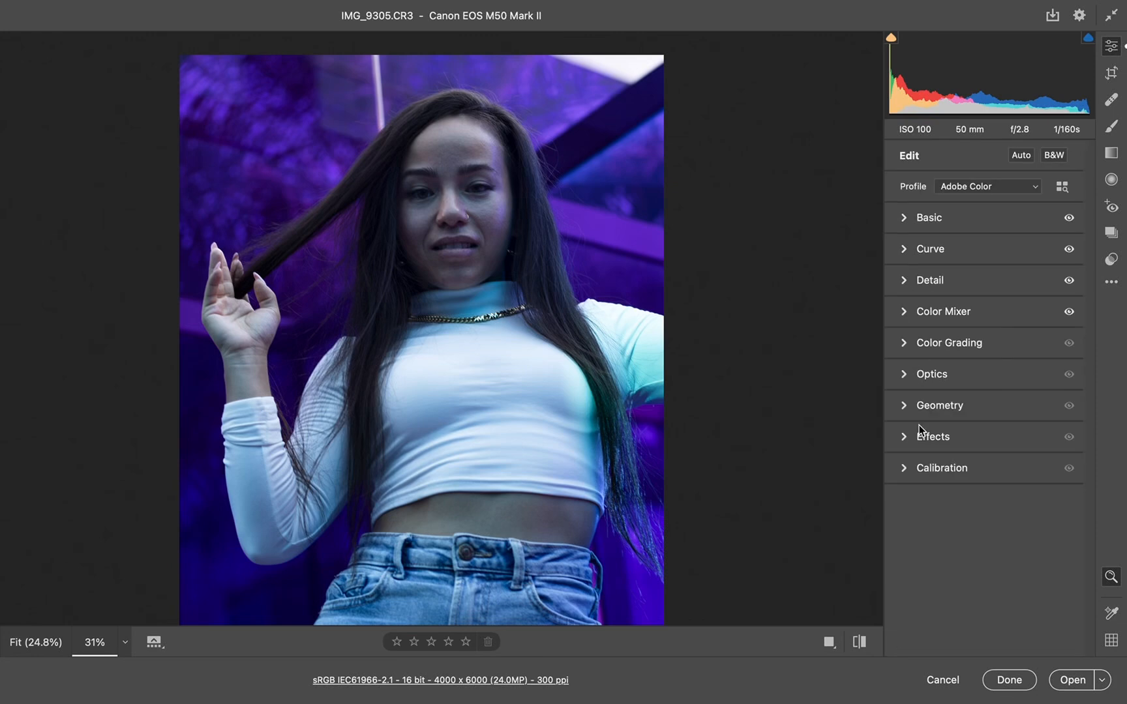
pyautogui.click(906, 374)
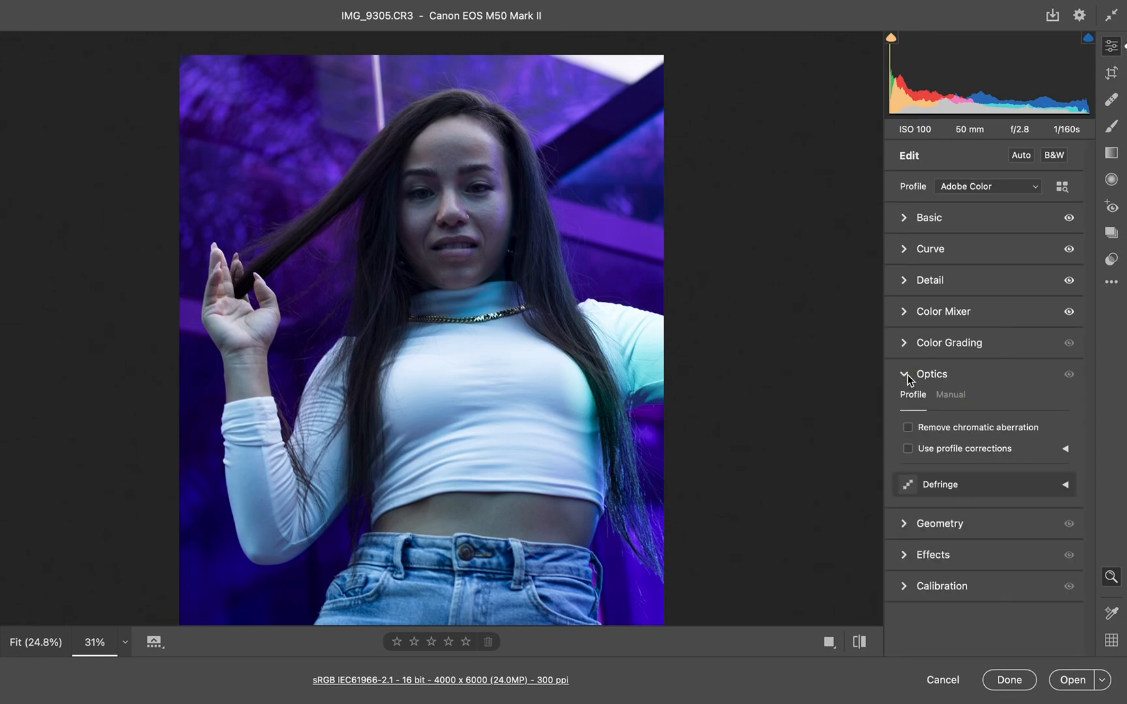
pyautogui.click(908, 428)
pyautogui.click(909, 449)
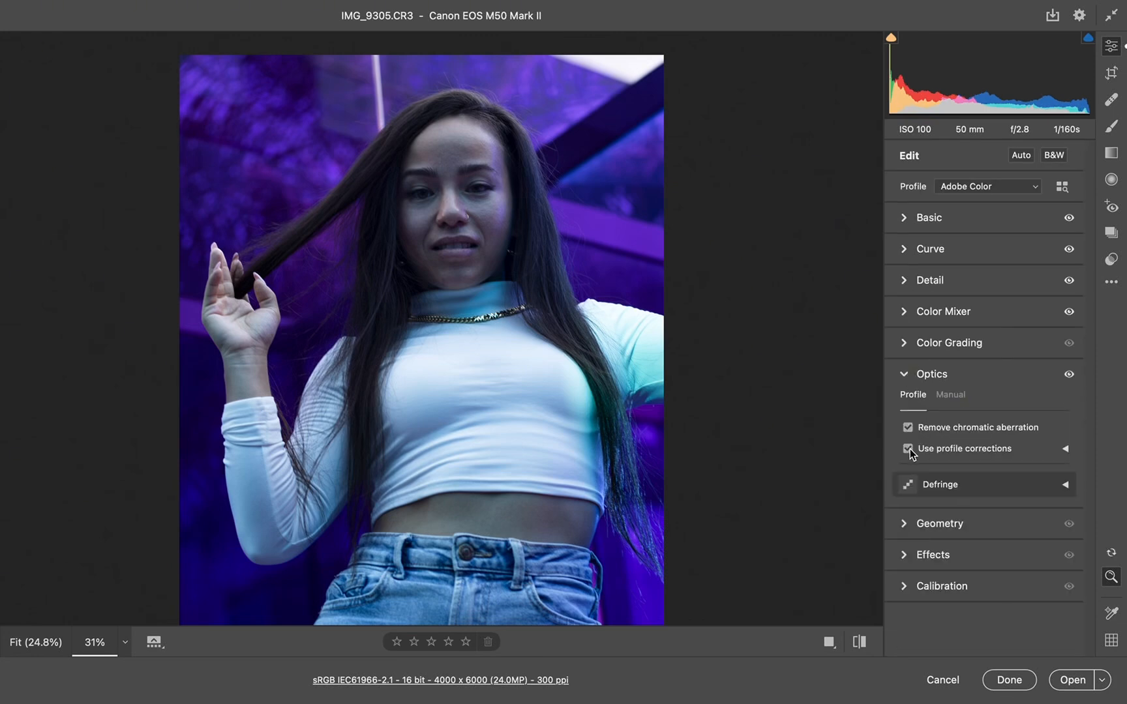
# - Set the lens profile's correction amounts to 115 for Distortion and 124 for Vignette
pyautogui.click(1064, 449)
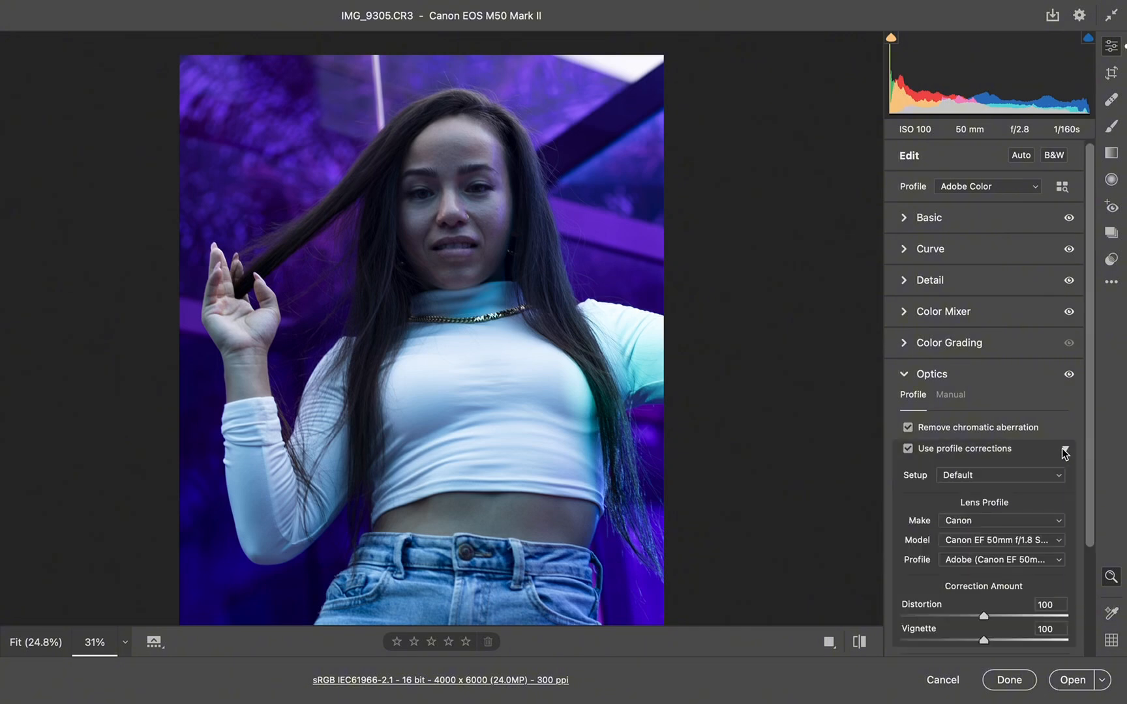
pyautogui.scroll(-3, 1030, 541)
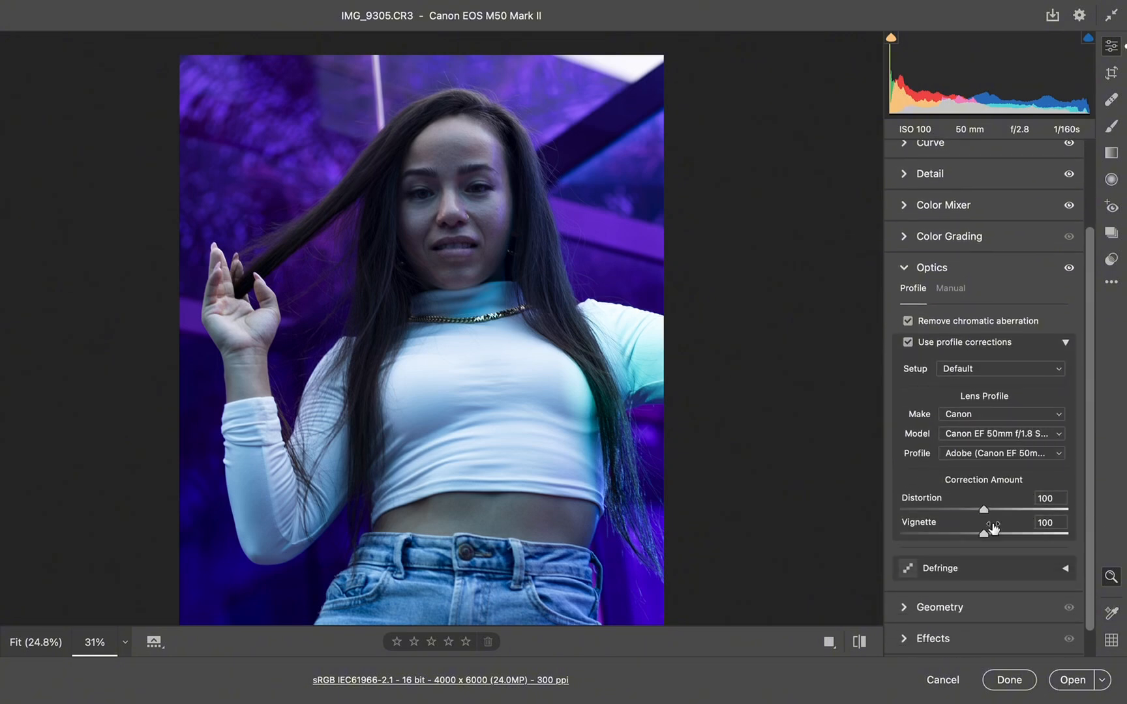
pyautogui.moveTo(983, 509)
pyautogui.mouseDown()
pyautogui.moveTo(965, 510)
pyautogui.moveTo(1015, 514)
pyautogui.moveTo(926, 496)
pyautogui.moveTo(1003, 509)
pyautogui.moveTo(992, 503)
pyautogui.mouseUp()
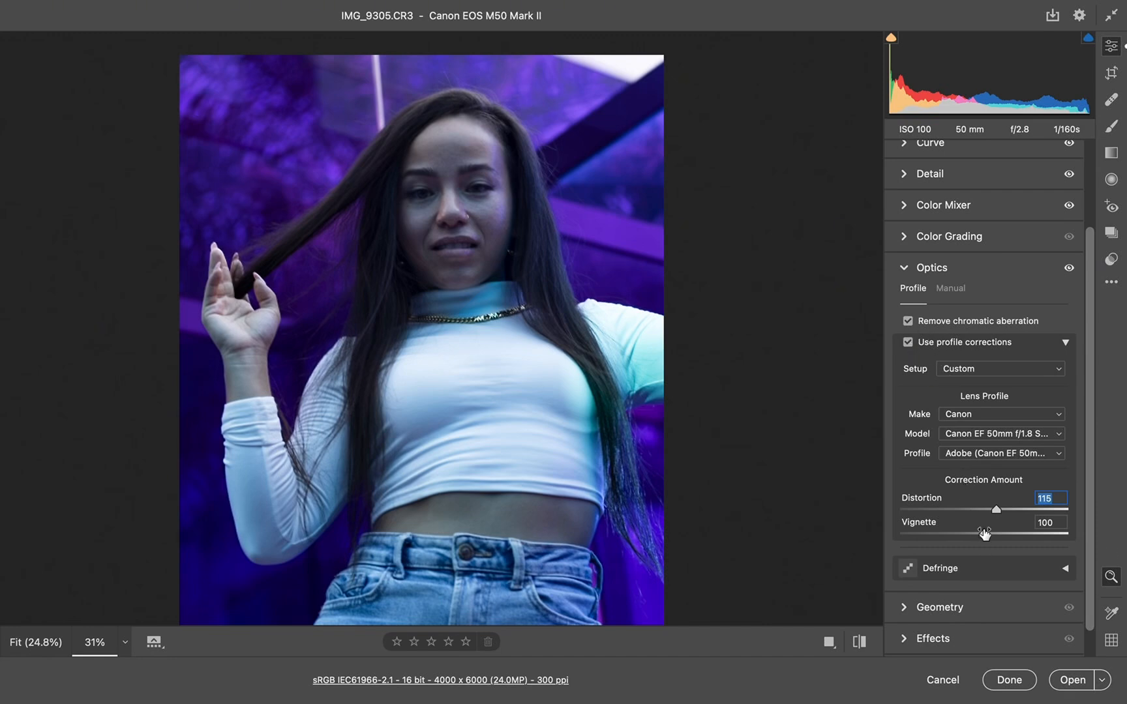
pyautogui.moveTo(985, 533)
pyautogui.mouseDown()
pyautogui.moveTo(956, 536)
pyautogui.moveTo(1047, 535)
pyautogui.moveTo(968, 550)
pyautogui.moveTo(1030, 551)
pyautogui.moveTo(1004, 541)
pyautogui.mouseUp()
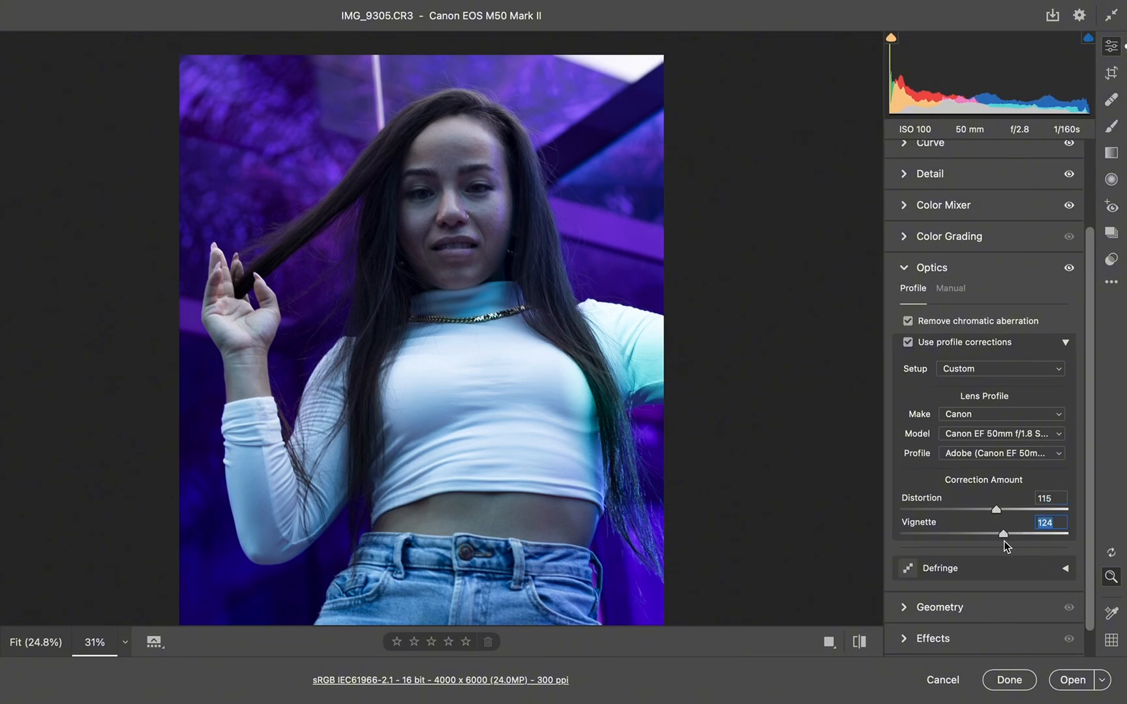
pyautogui.click(1064, 569)
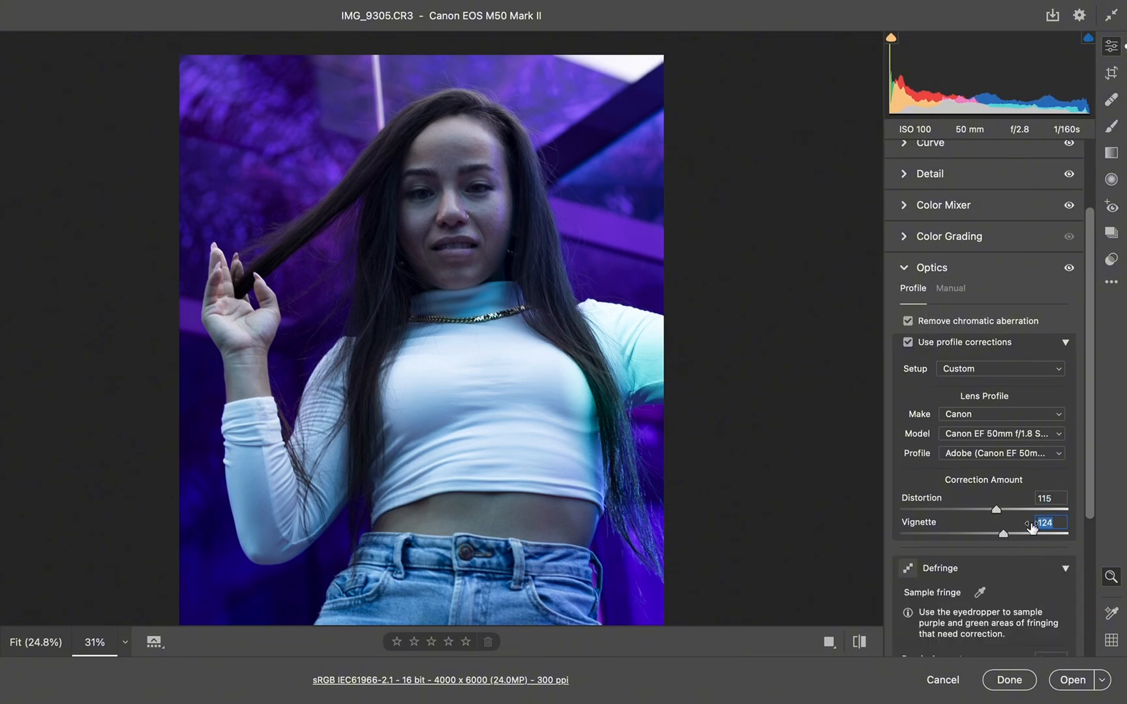
pyautogui.click(1065, 568)
pyautogui.click(1064, 342)
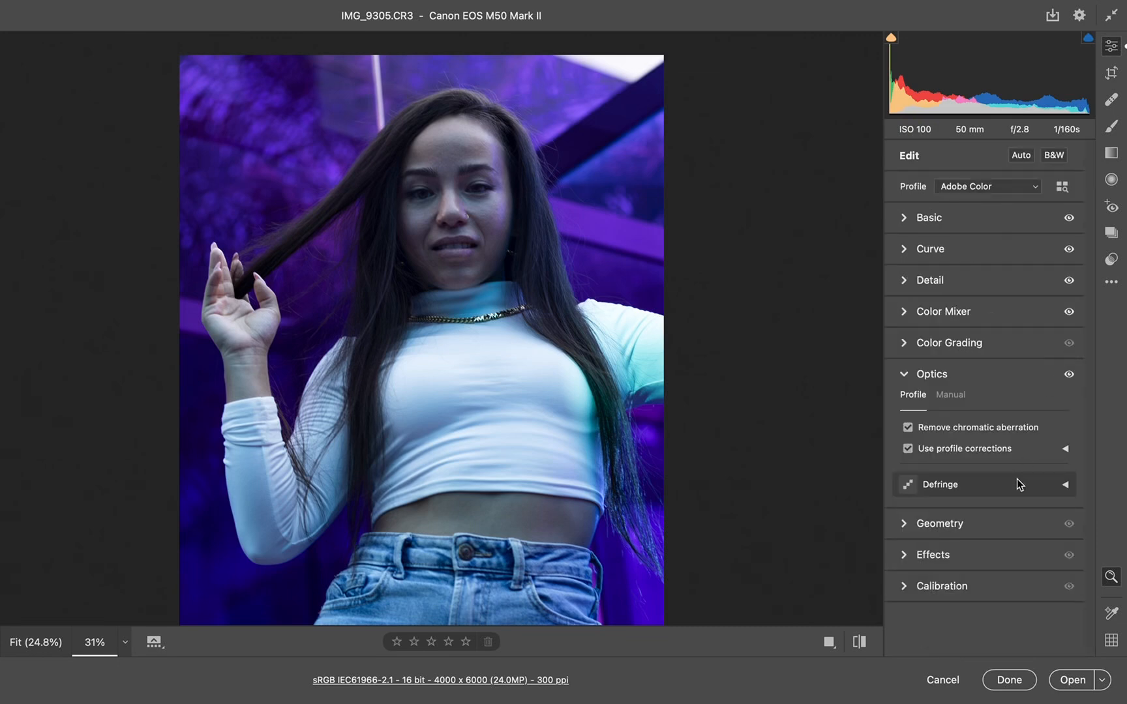
# - Calibrate the primaries' Saturation to +14 for blue, +11 for green and +25 for red, and compare with the original
pyautogui.click(902, 524)
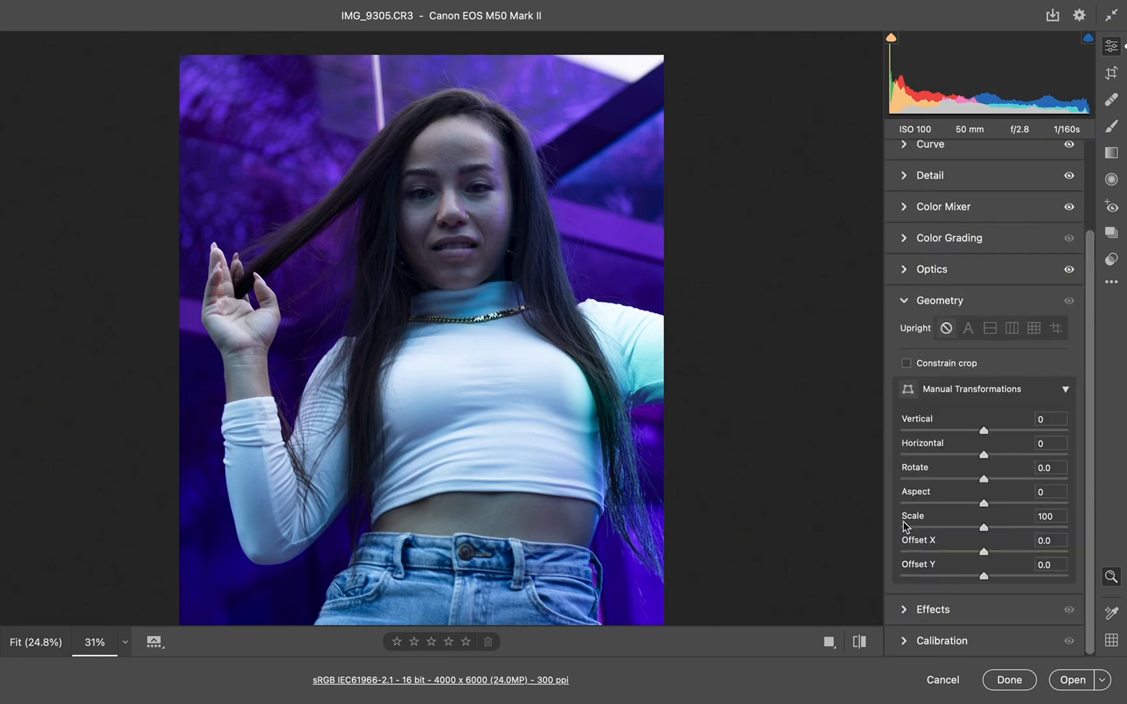
pyautogui.click(905, 300)
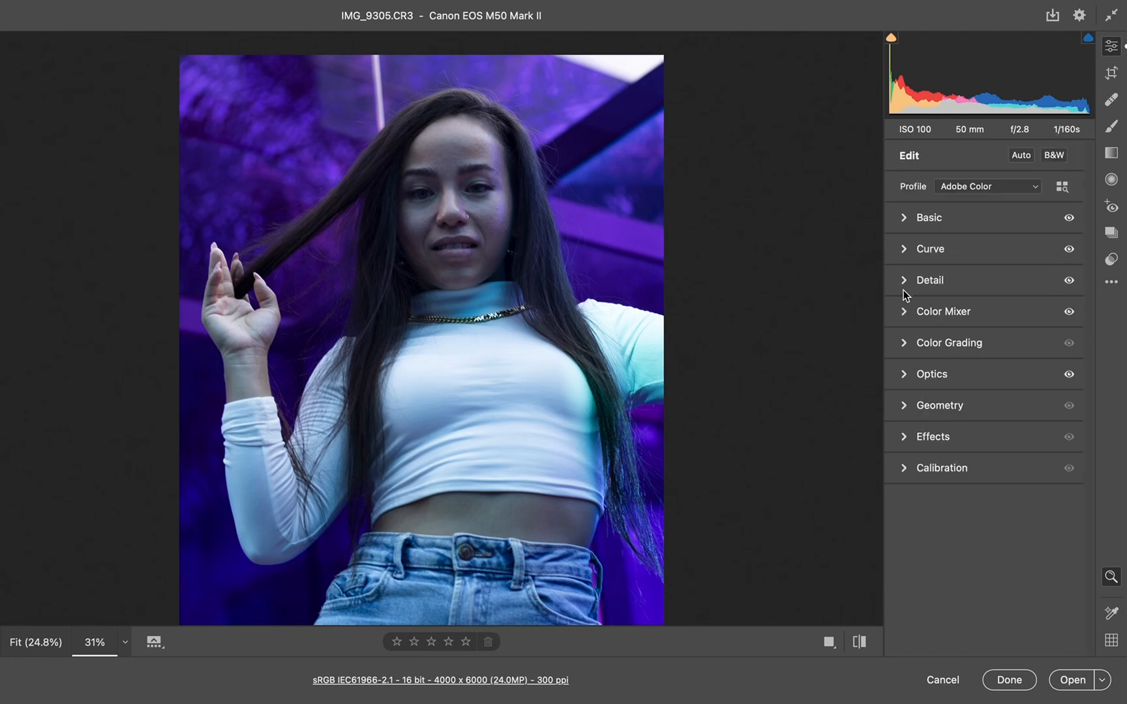
pyautogui.click(904, 468)
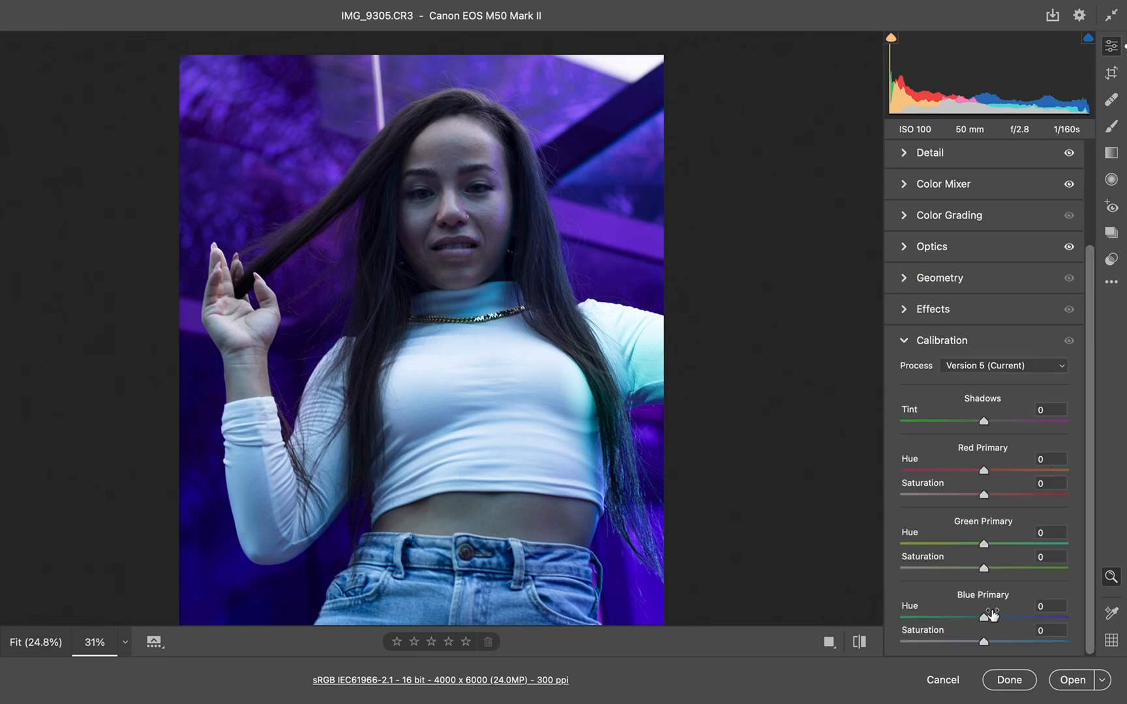
pyautogui.moveTo(984, 645)
pyautogui.mouseDown()
pyautogui.moveTo(975, 644)
pyautogui.moveTo(993, 645)
pyautogui.moveTo(950, 645)
pyautogui.moveTo(1029, 645)
pyautogui.moveTo(901, 642)
pyautogui.moveTo(1012, 640)
pyautogui.moveTo(919, 641)
pyautogui.moveTo(997, 642)
pyautogui.mouseUp()
pyautogui.moveTo(983, 570)
pyautogui.mouseDown()
pyautogui.moveTo(1016, 572)
pyautogui.moveTo(959, 573)
pyautogui.moveTo(992, 574)
pyautogui.mouseUp()
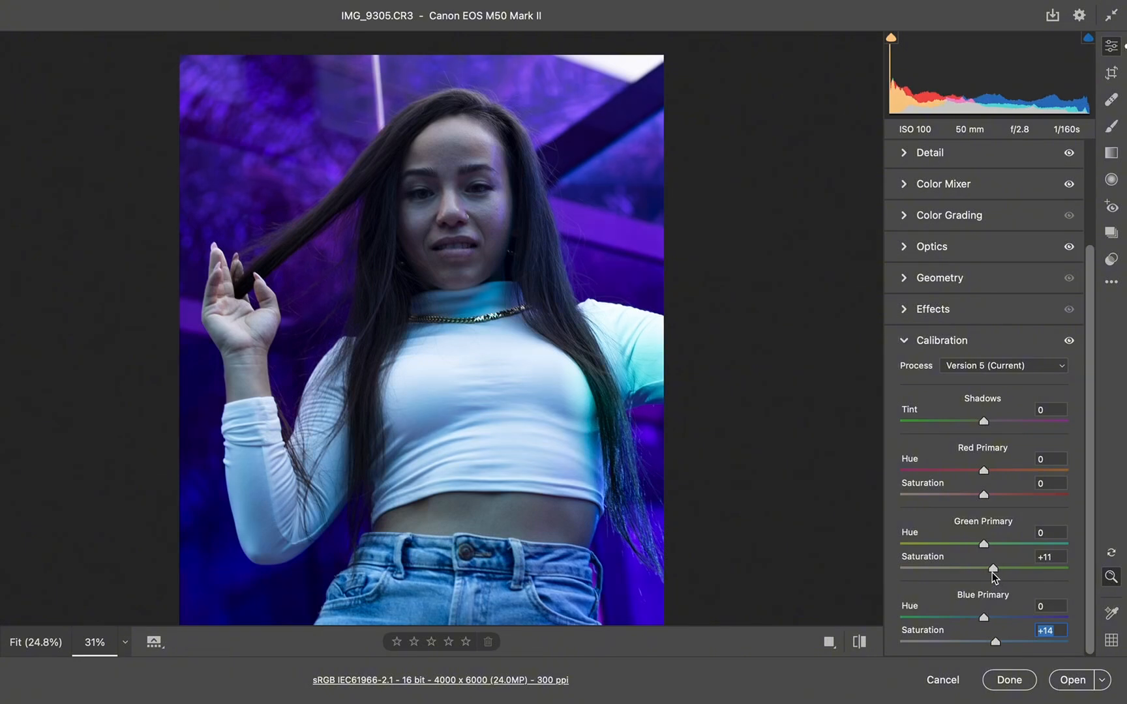
pyautogui.moveTo(983, 495); pyautogui.dragTo(1004, 501)
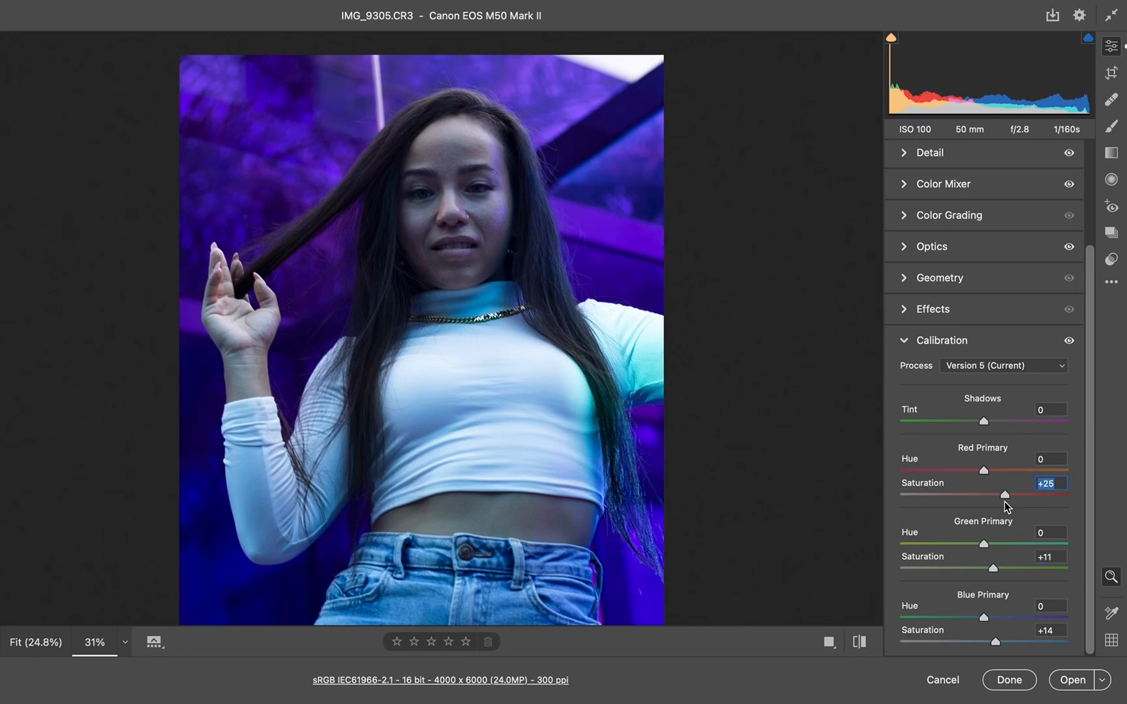
pyautogui.click(864, 641)
pyautogui.click(863, 640)
# - Try the Adobe Portrait profile on the image and switch back to Adobe Color
pyautogui.scroll(4, 1051, 311)
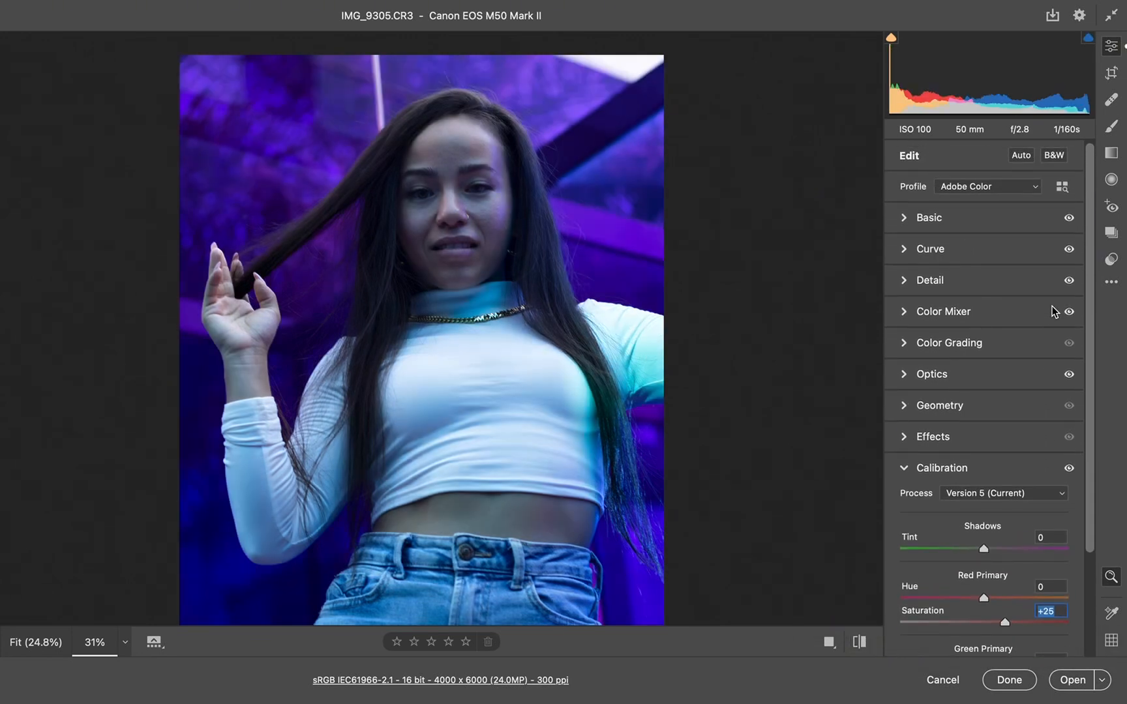
pyautogui.click(1030, 193)
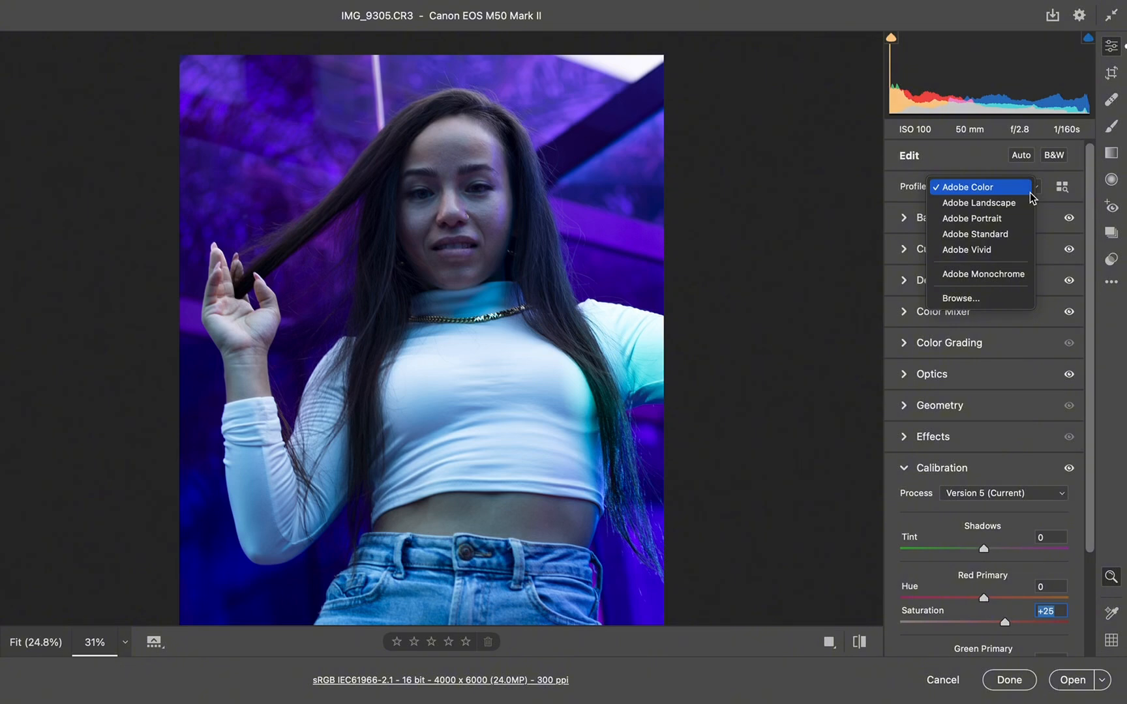
pyautogui.click(1001, 217)
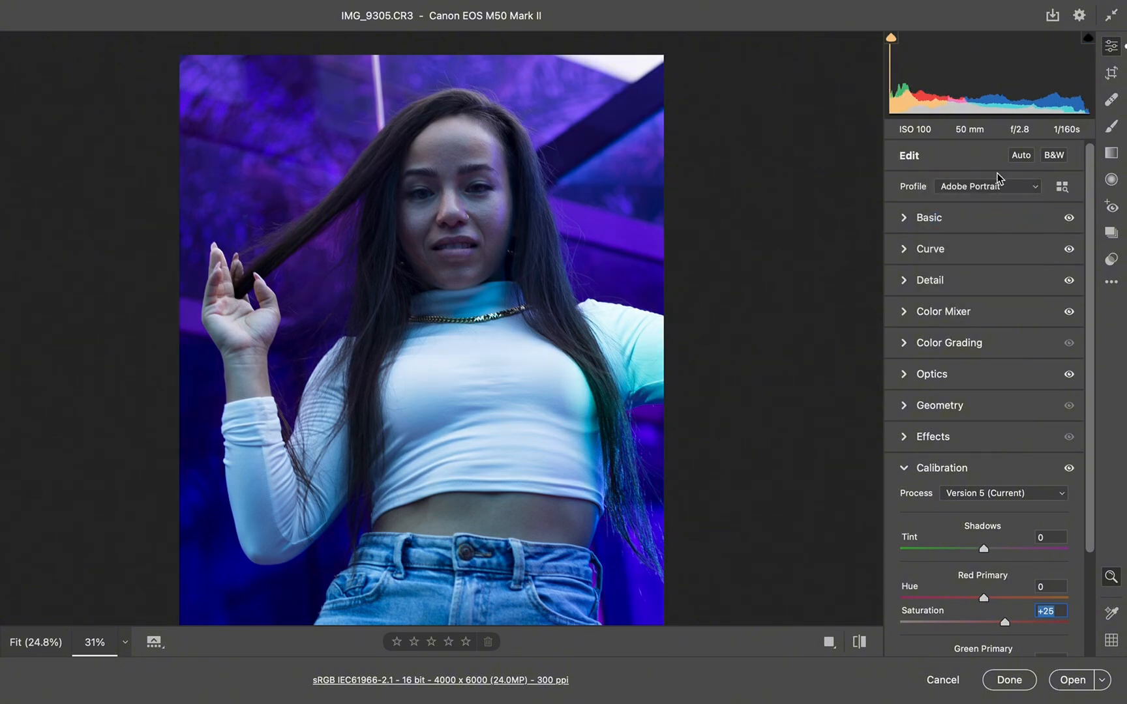
pyautogui.click(995, 187)
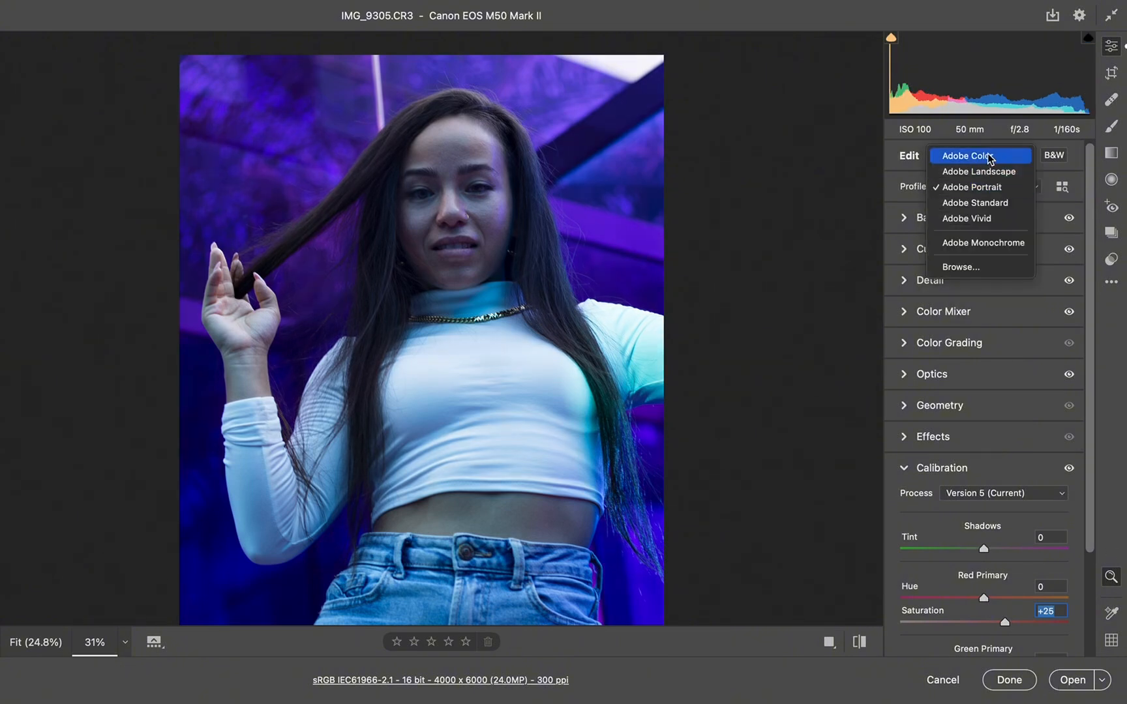
pyautogui.click(987, 154)
# - Review the Basic adjustments and collapse the open groups of settings
pyautogui.click(904, 218)
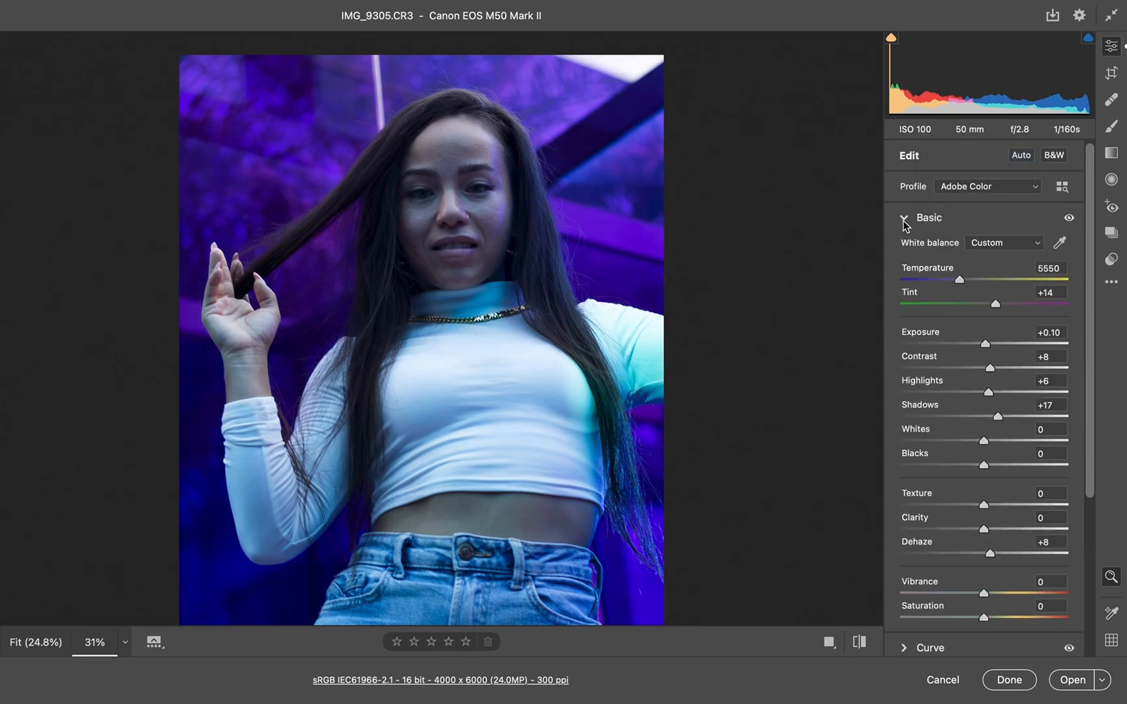
pyautogui.scroll(-5, 1002, 500)
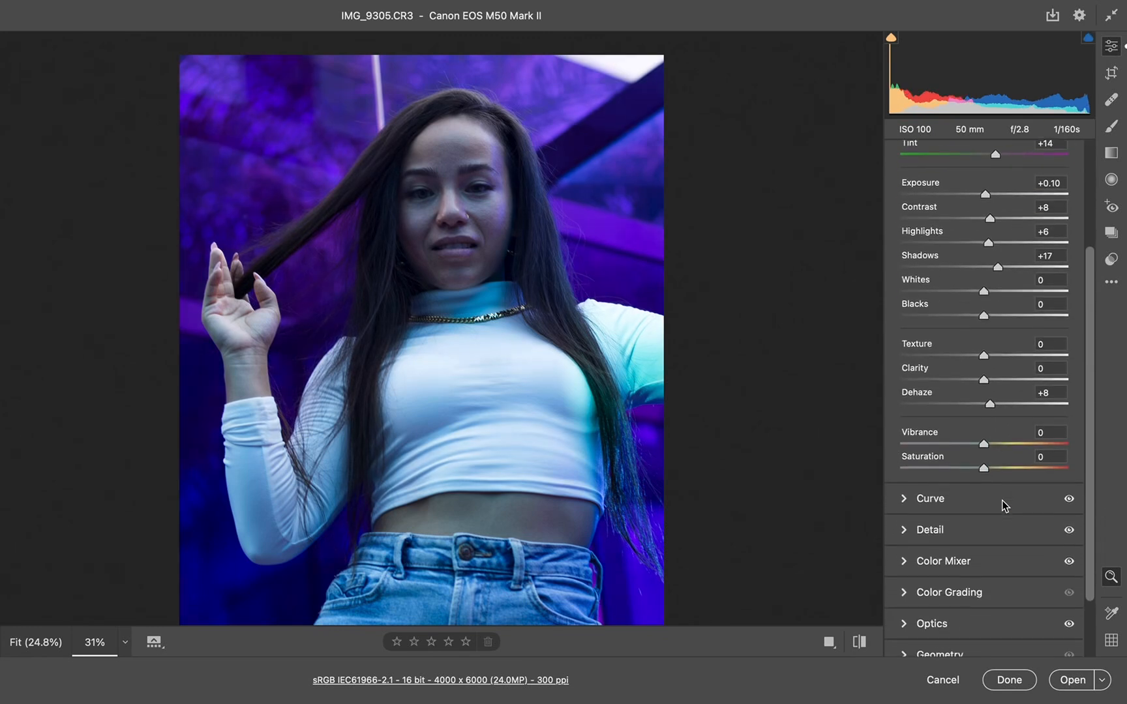
pyautogui.click(904, 521)
pyautogui.click(900, 281)
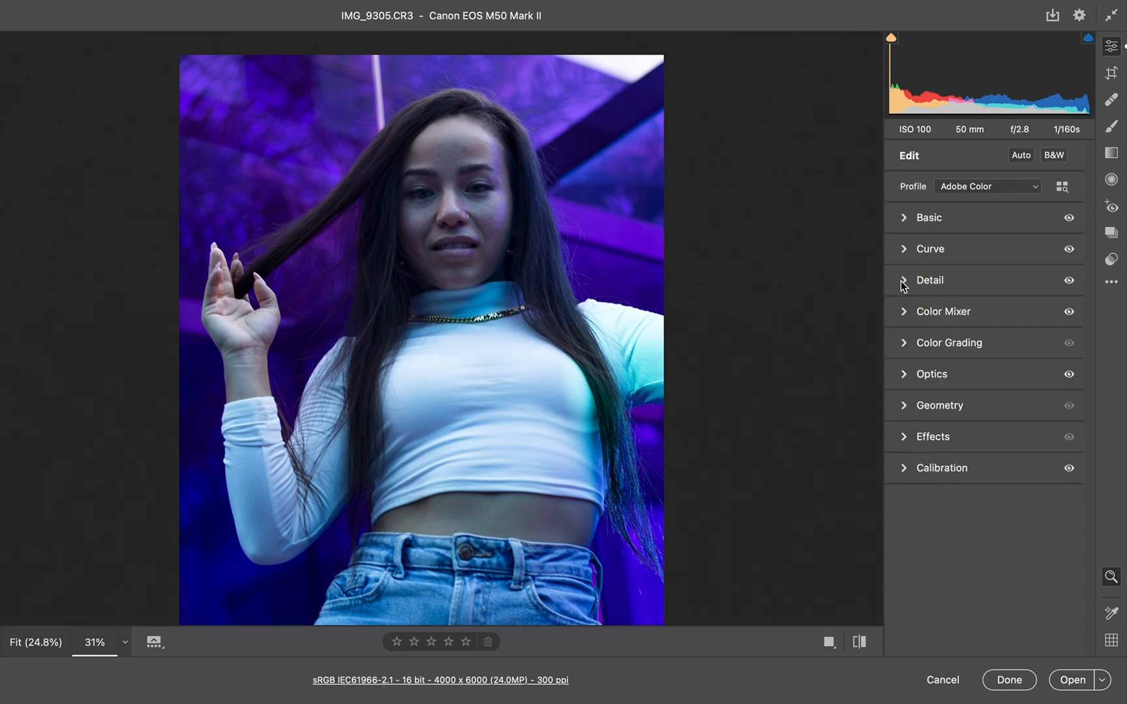
# - Open the adjusted raw portrait from Camera Raw in Photoshop as a copy and unlock its Background layer
pyautogui.click(1101, 681)
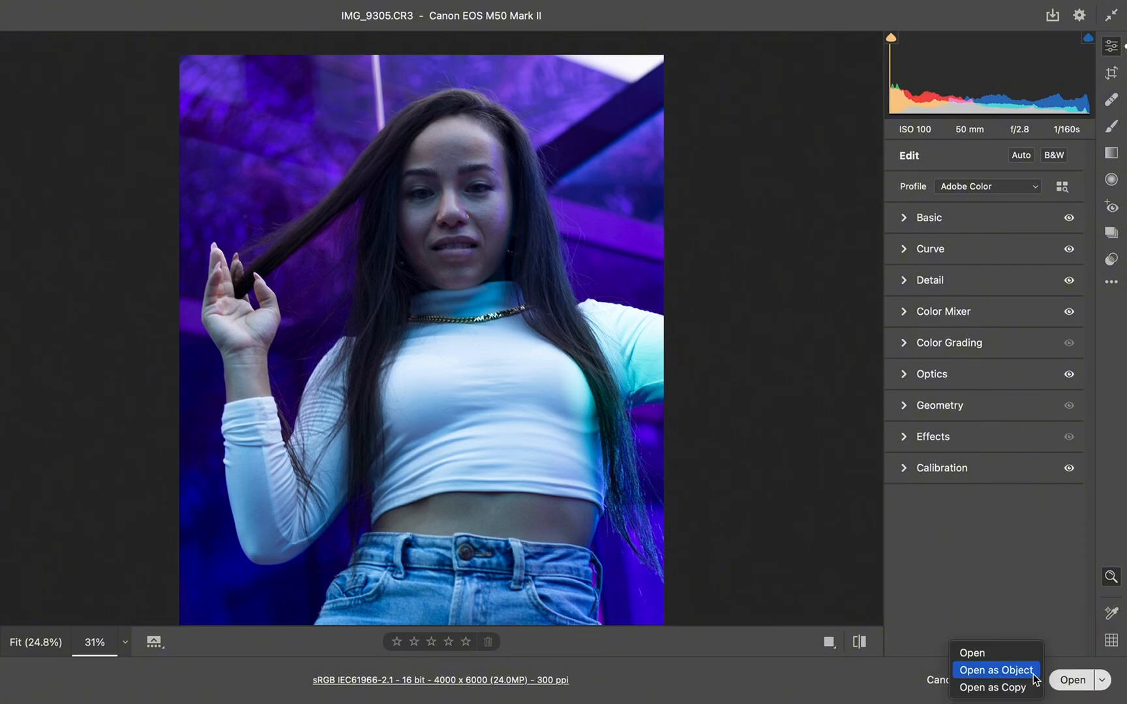
pyautogui.click(997, 687)
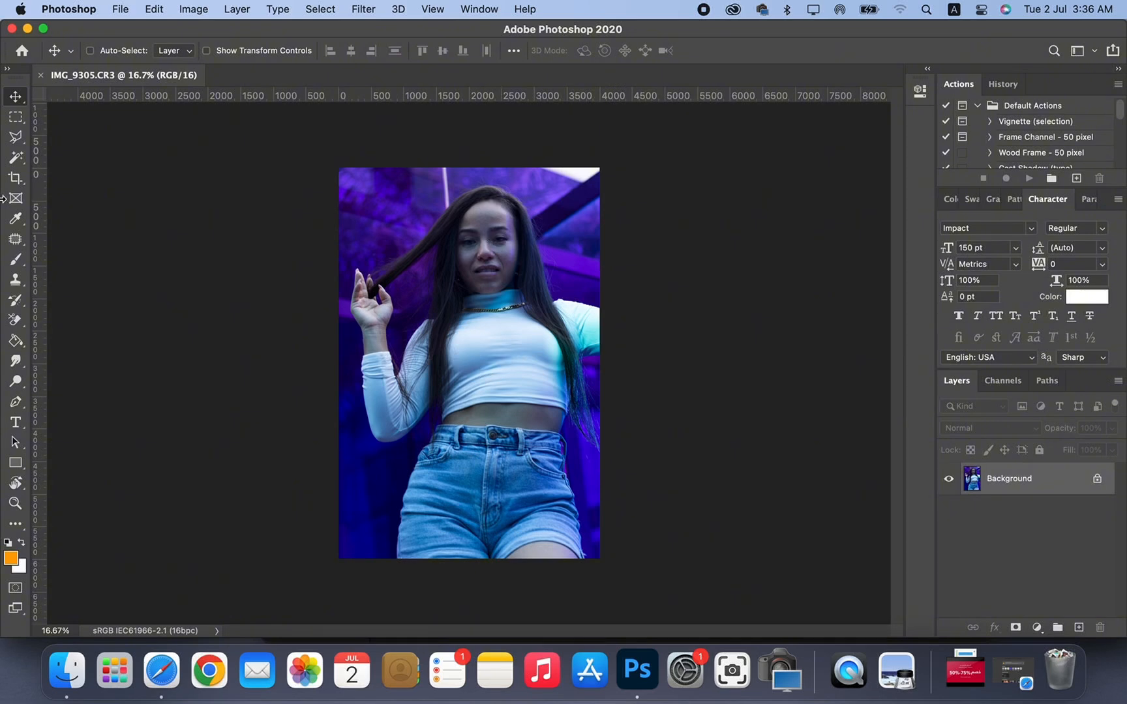
pyautogui.click(20, 118)
pyautogui.click(16, 96)
pyautogui.click(1097, 479)
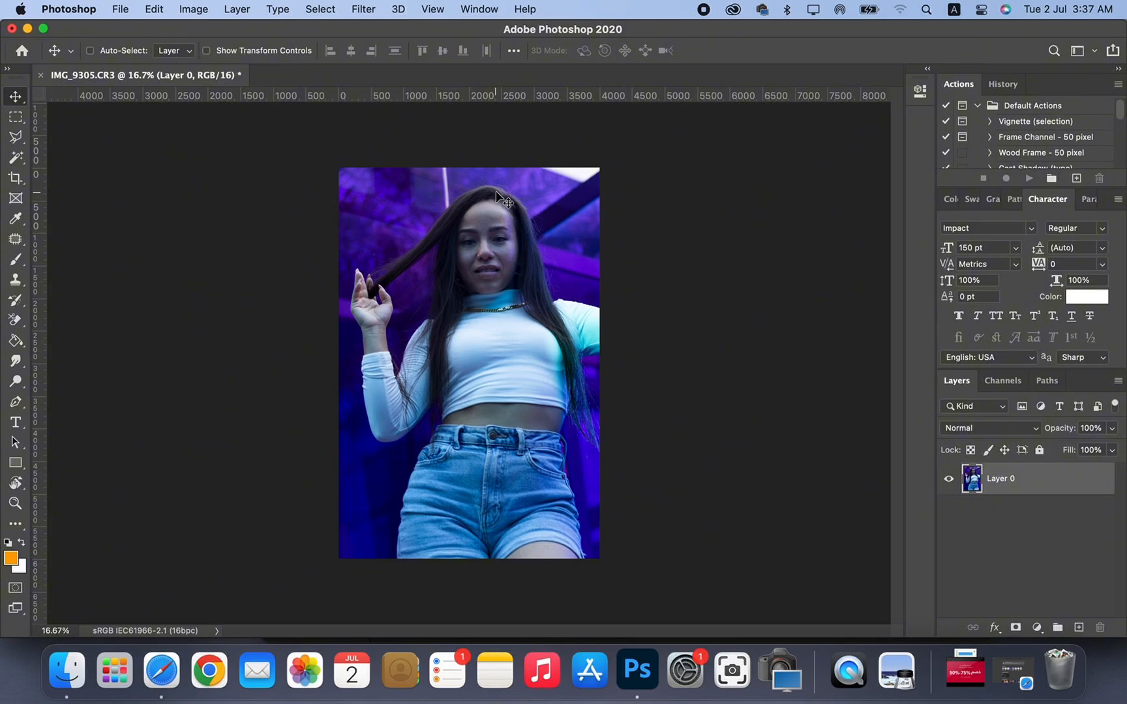
# - Examine the portrait's face, skin texture and overall colours at several magnifications
pyautogui.press('super+plus')
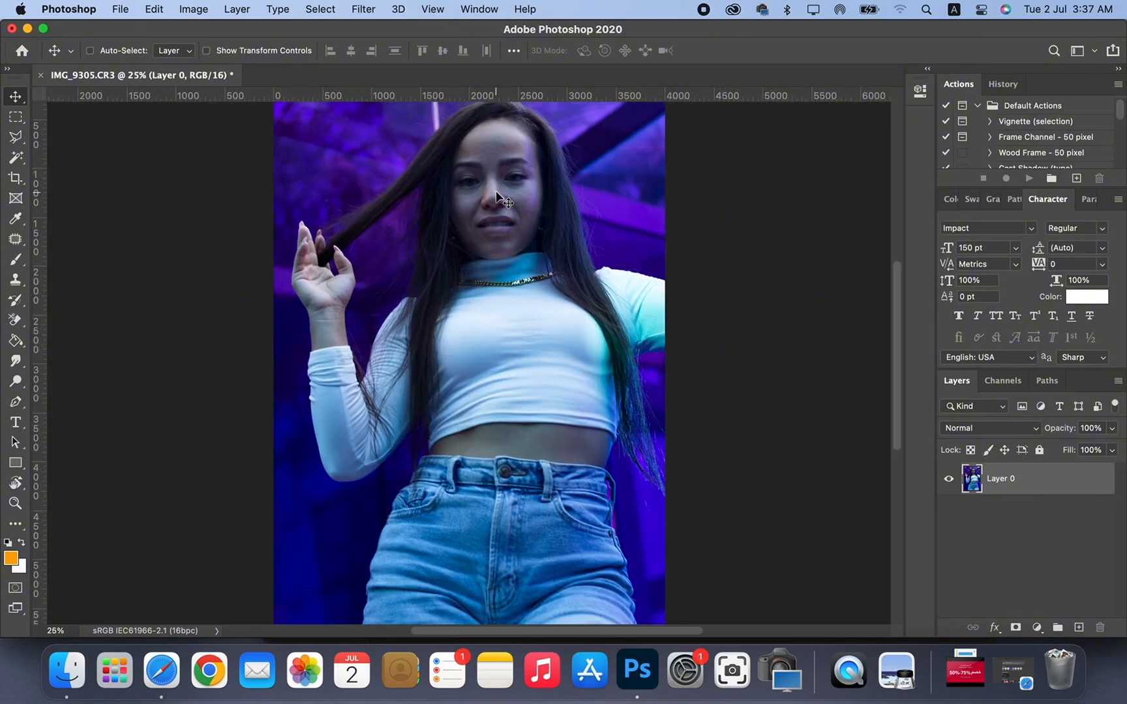
pyautogui.scroll(5, 501, 197)
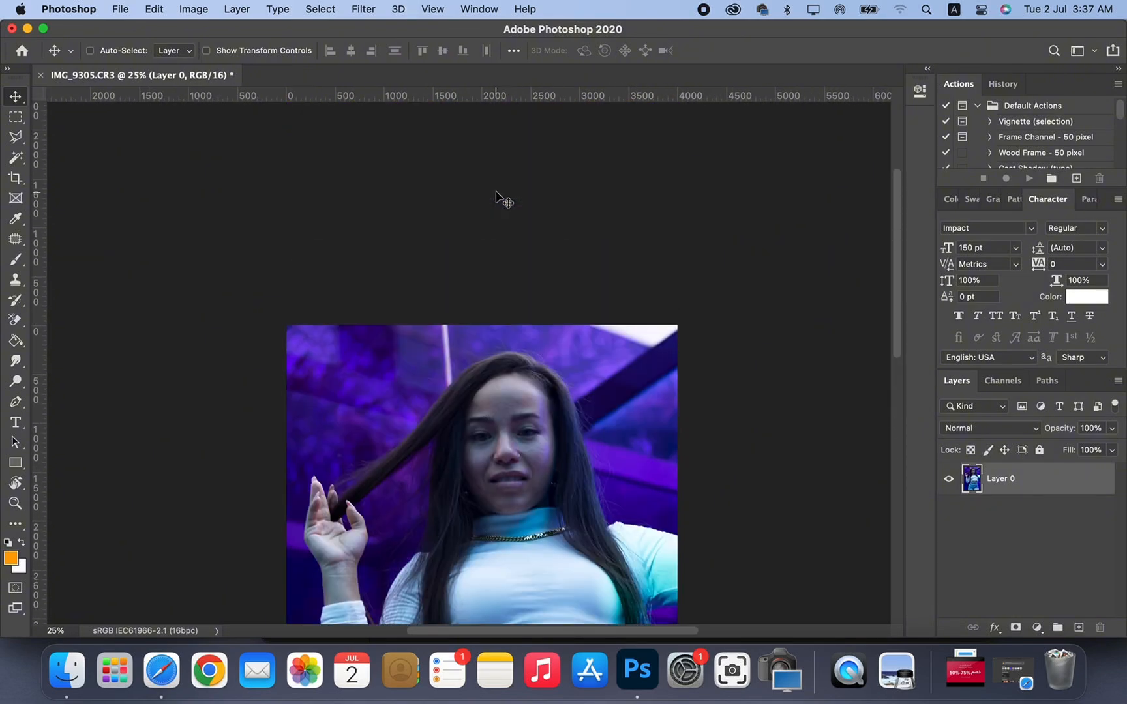
pyautogui.scroll(-4, 501, 197)
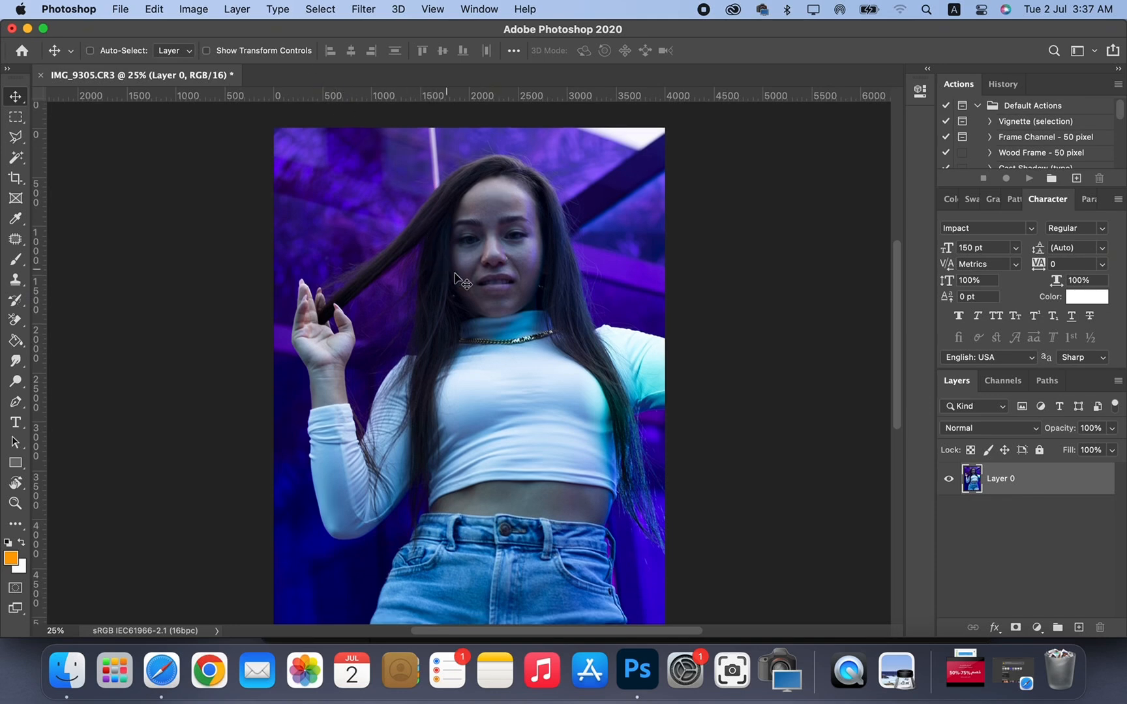
pyautogui.scroll(-2, 505, 309)
pyautogui.scroll(4, 505, 309)
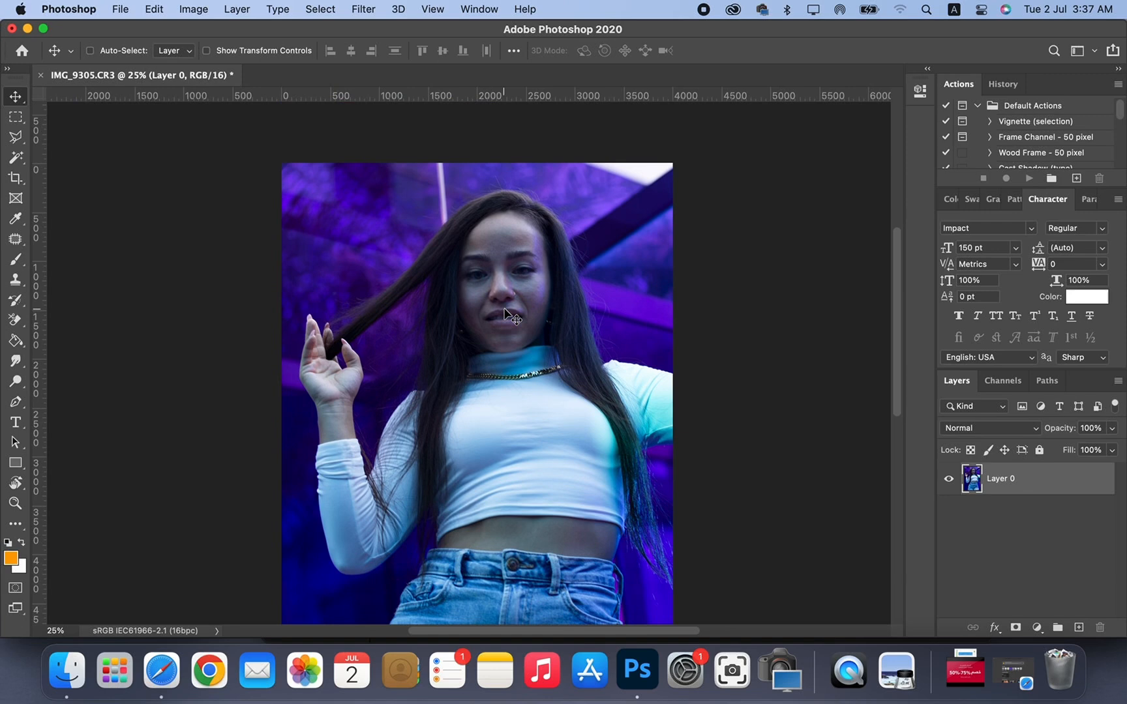
pyautogui.press('super+equal')
pyautogui.press('super+equal')
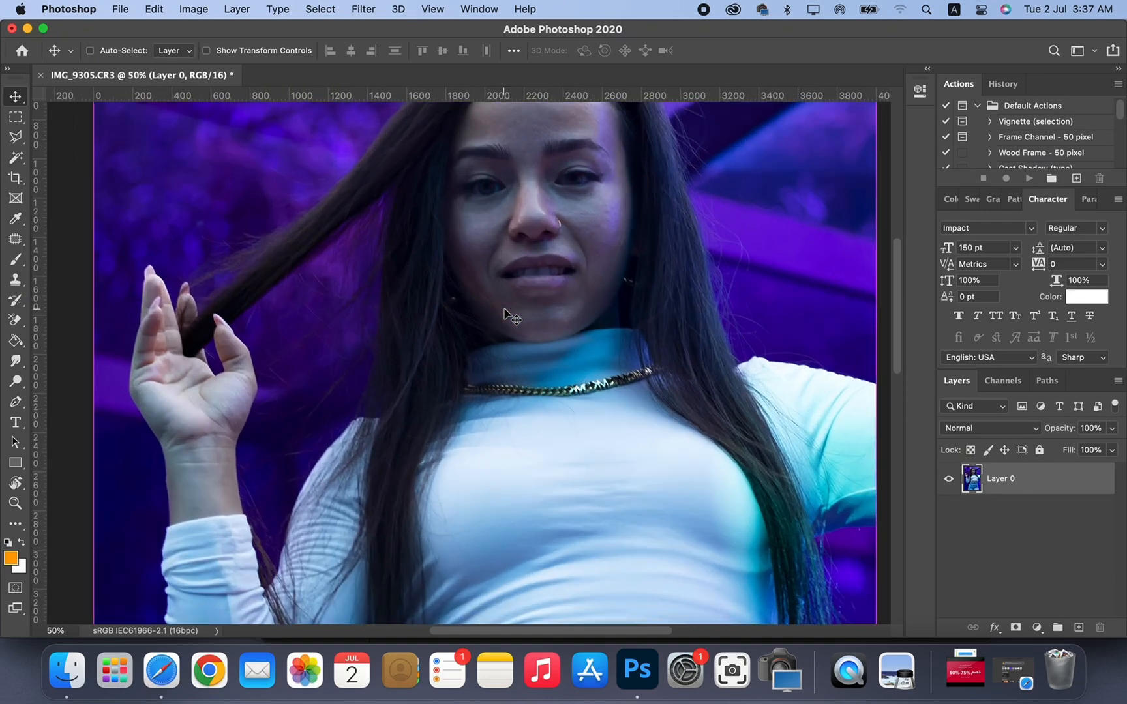
pyautogui.scroll(5, 505, 309)
pyautogui.hscroll(2, 505, 309)
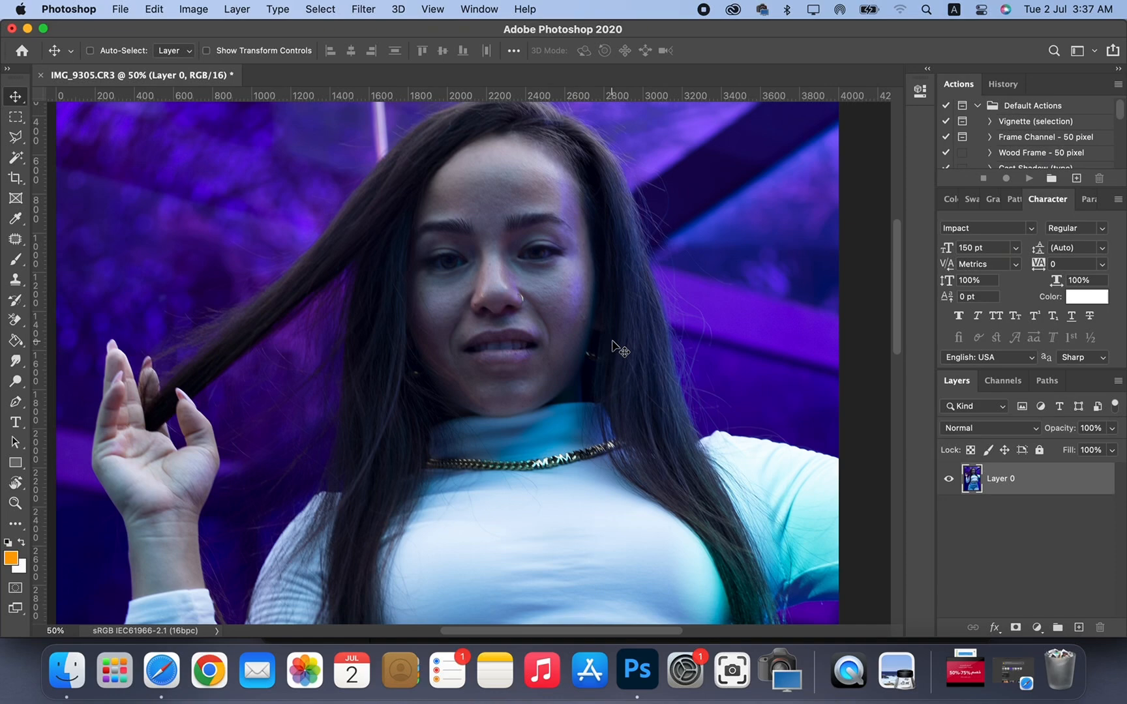
pyautogui.scroll(3, 612, 346)
pyautogui.scroll(6, 611, 341)
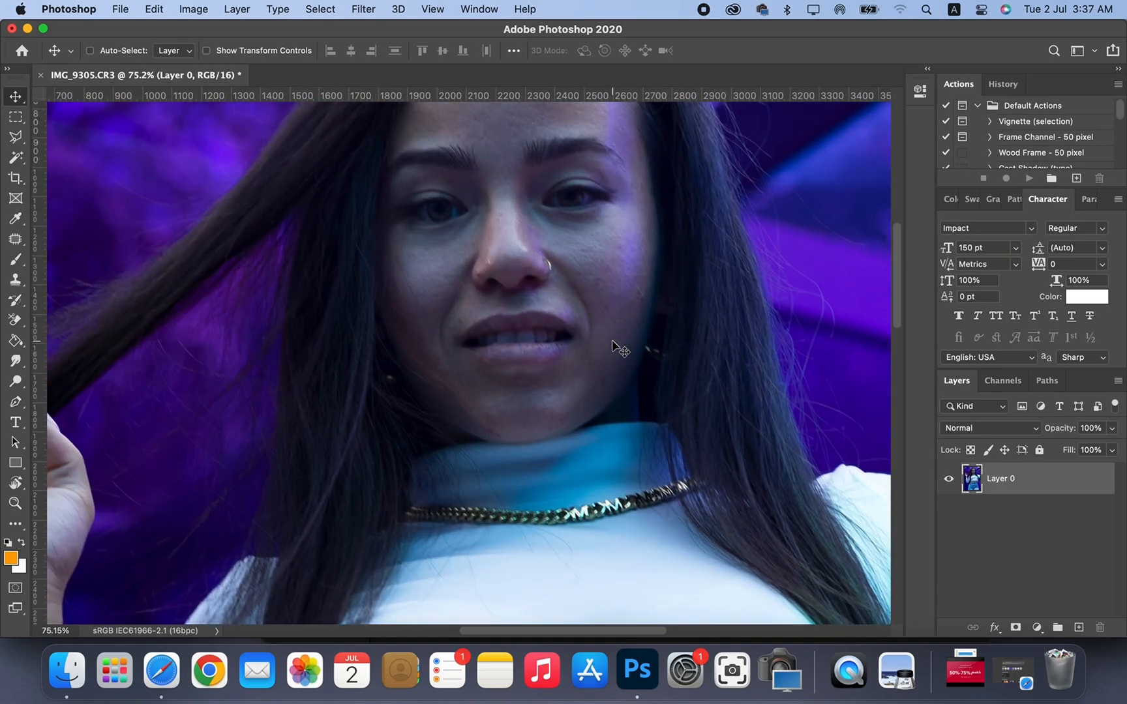
pyautogui.scroll(8, 610, 341)
pyautogui.hscroll(3, 610, 341)
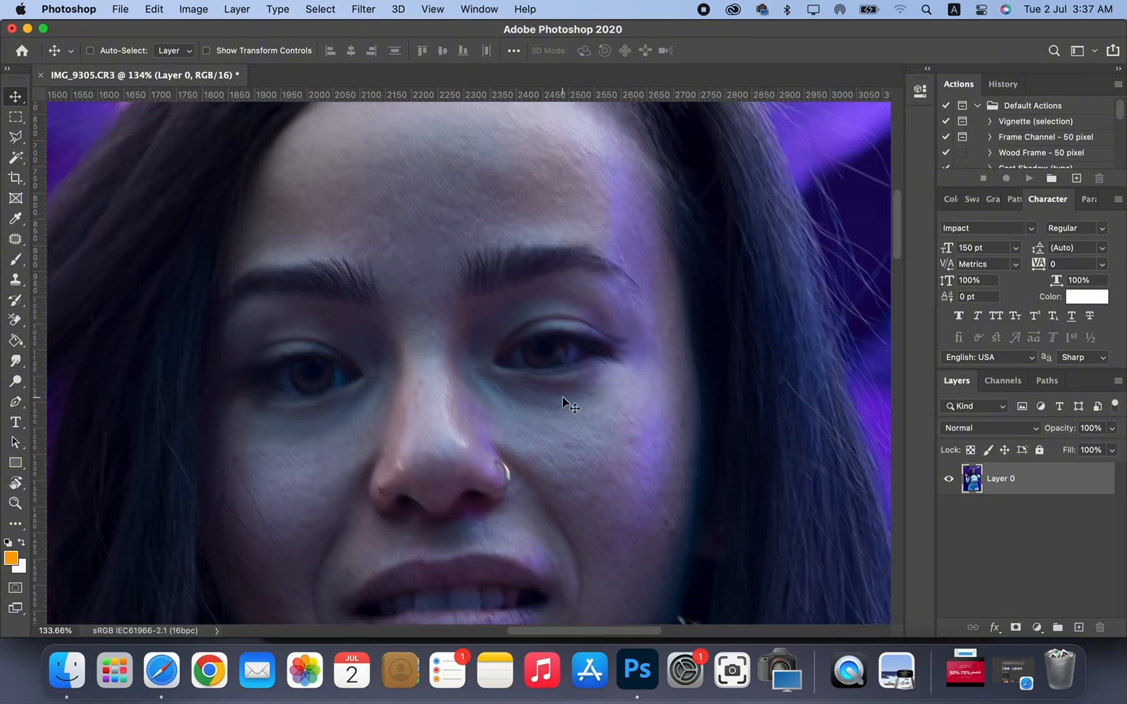
pyautogui.scroll(-4, 563, 397)
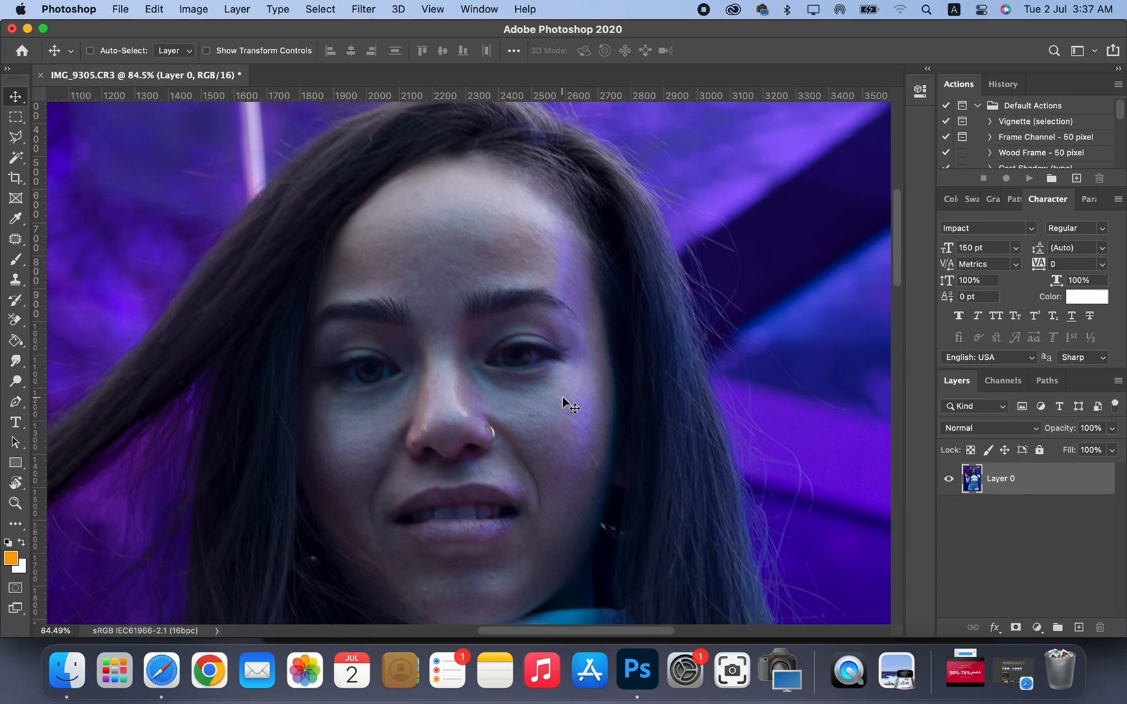
pyautogui.scroll(2, 563, 398)
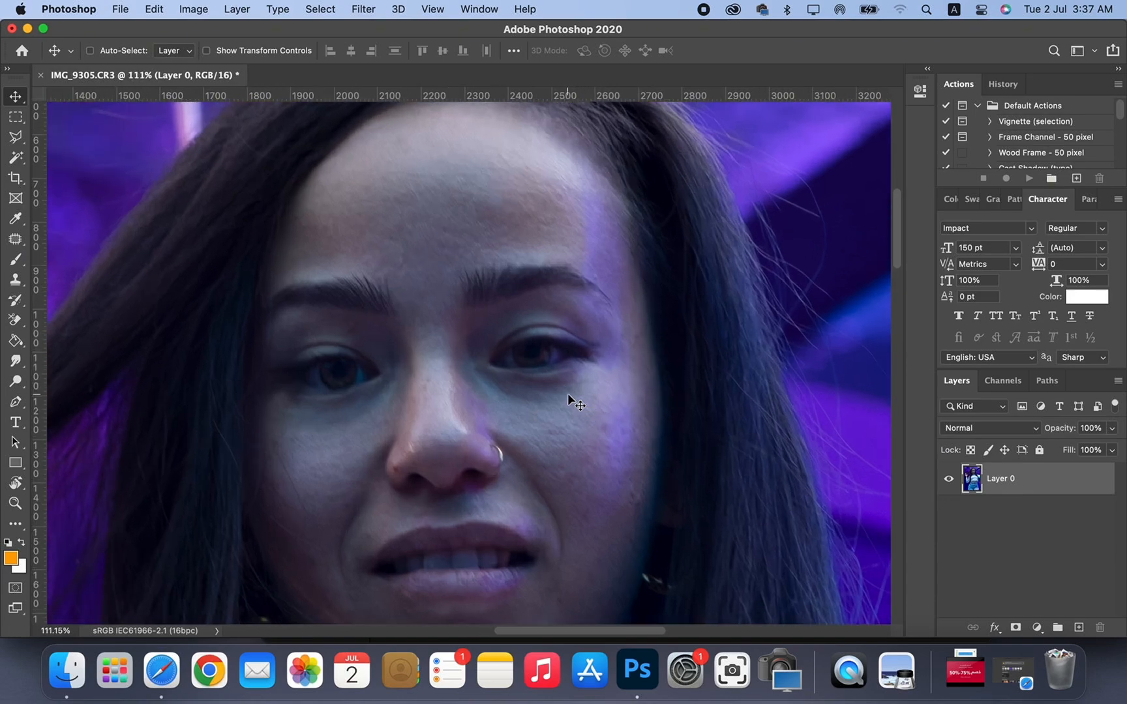
pyautogui.scroll(-3, 567, 395)
pyautogui.scroll(-1, 568, 395)
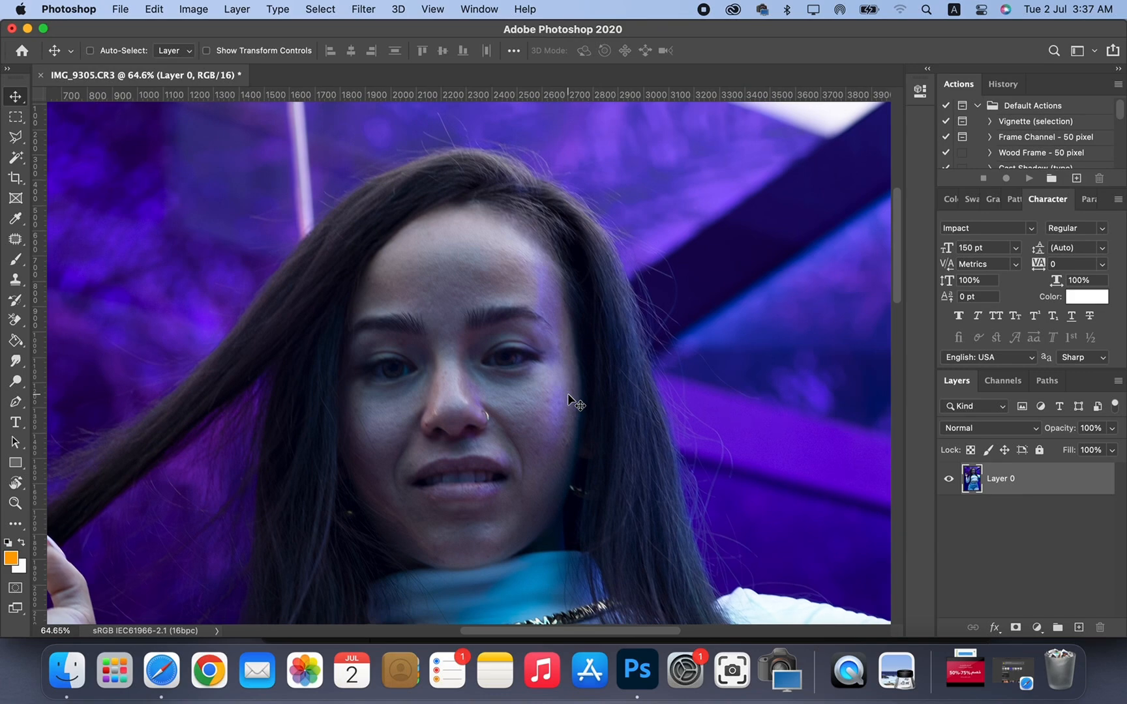
pyautogui.scroll(4, 568, 394)
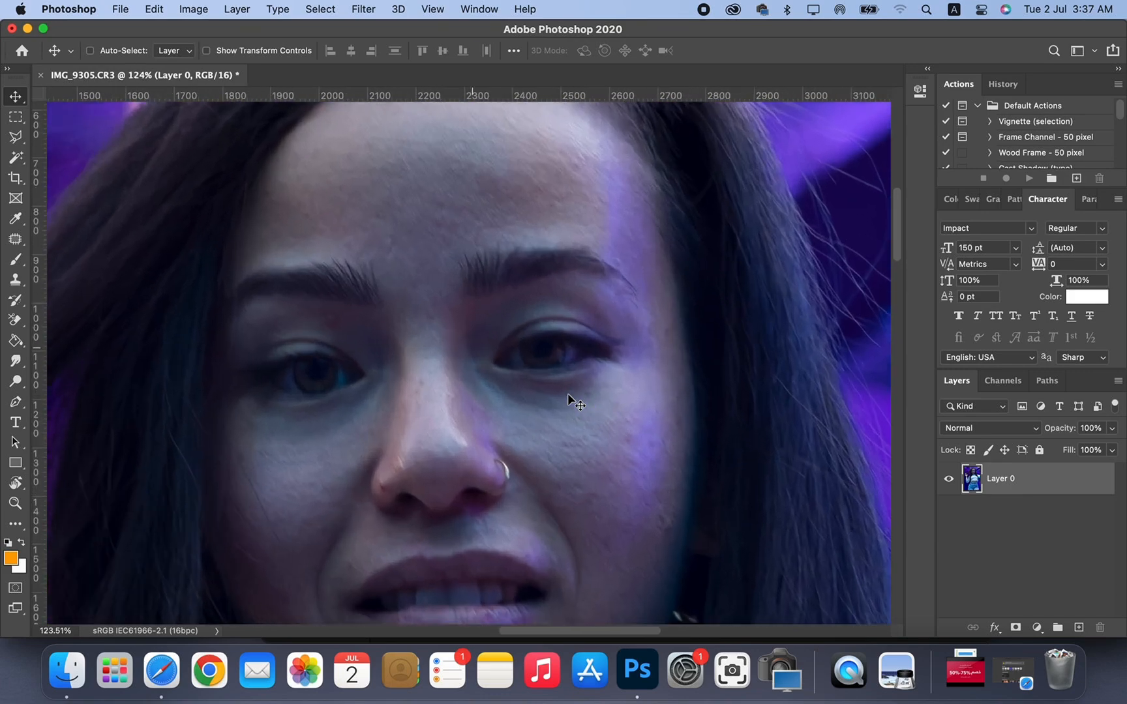
pyautogui.scroll(-3, 566, 393)
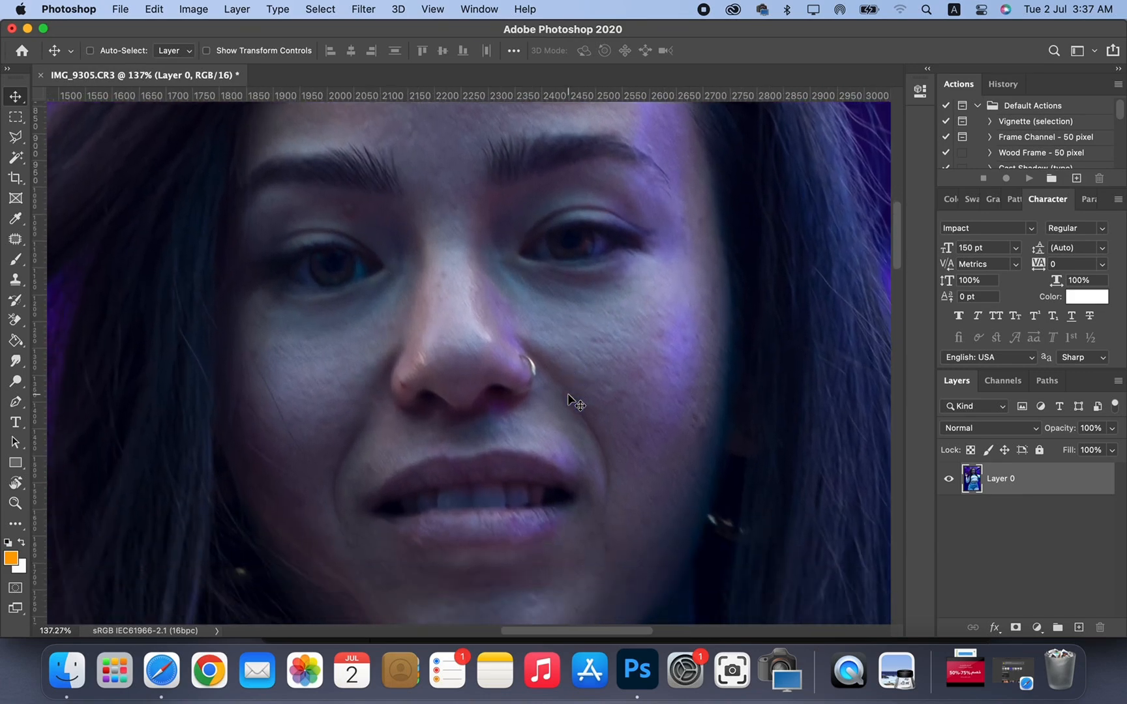
pyautogui.scroll(-3, 562, 397)
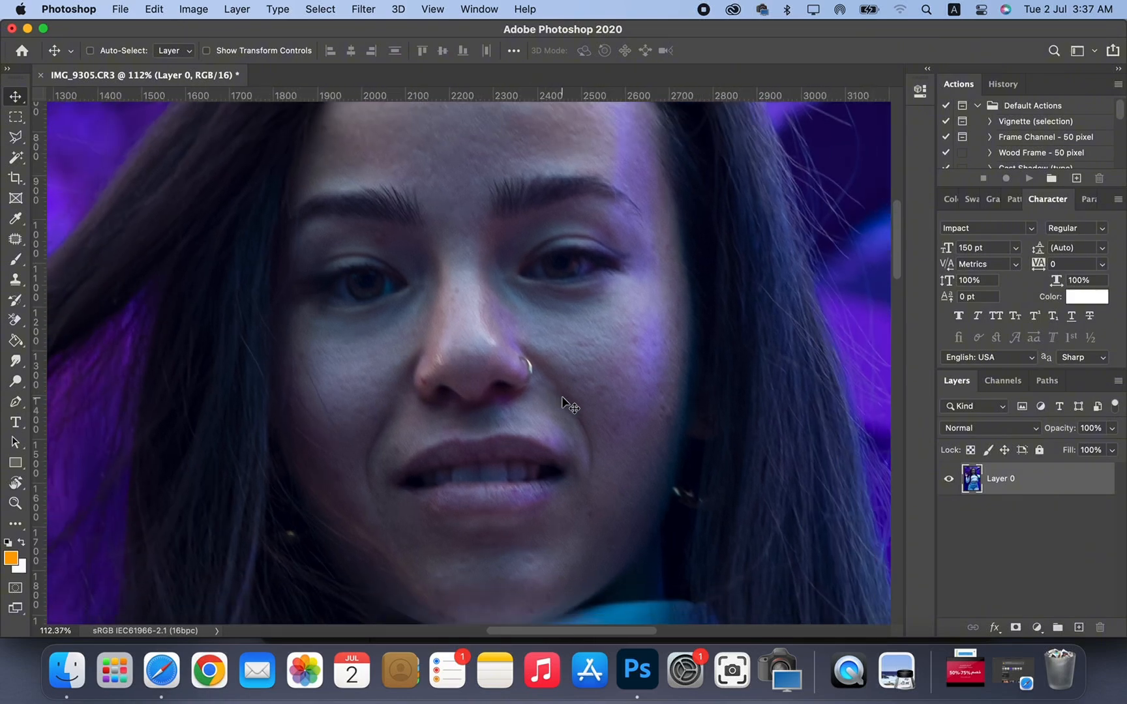
pyautogui.scroll(-3, 566, 402)
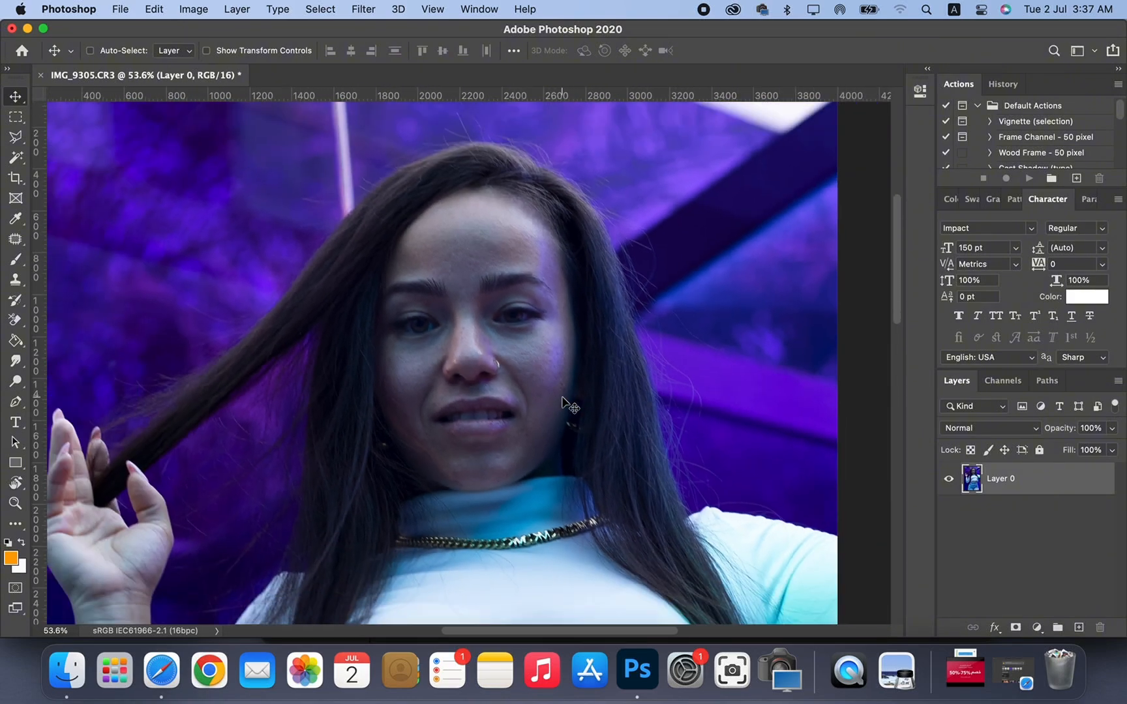
pyautogui.scroll(-4, 566, 402)
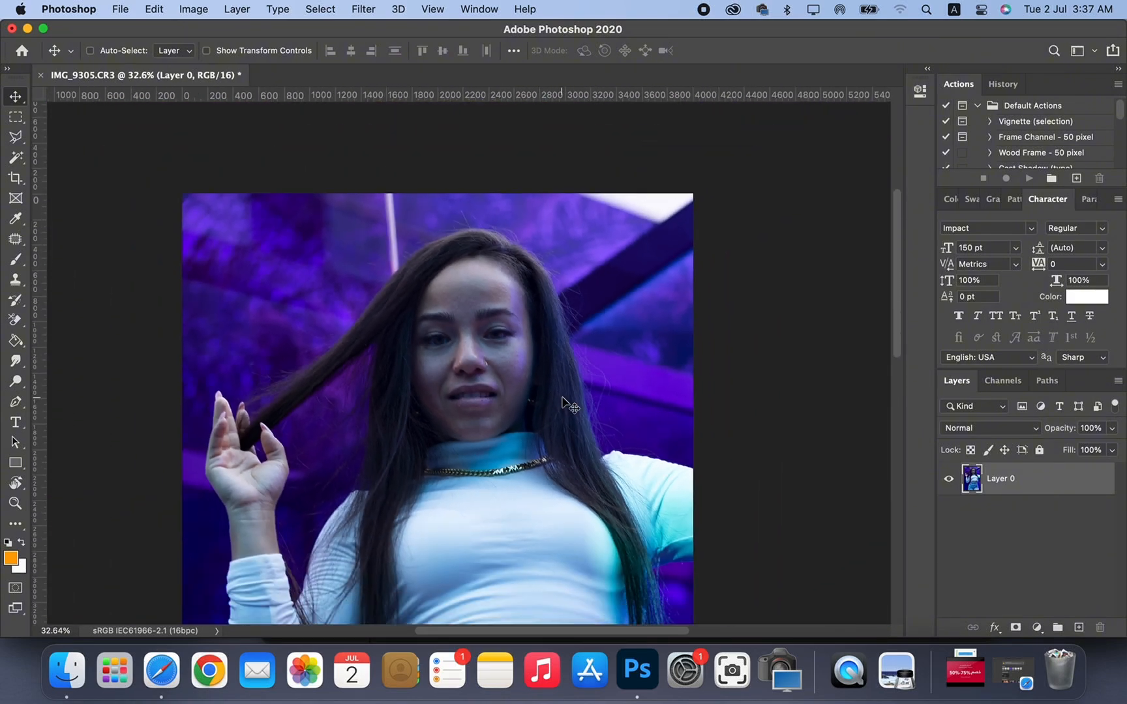
pyautogui.scroll(-3, 562, 399)
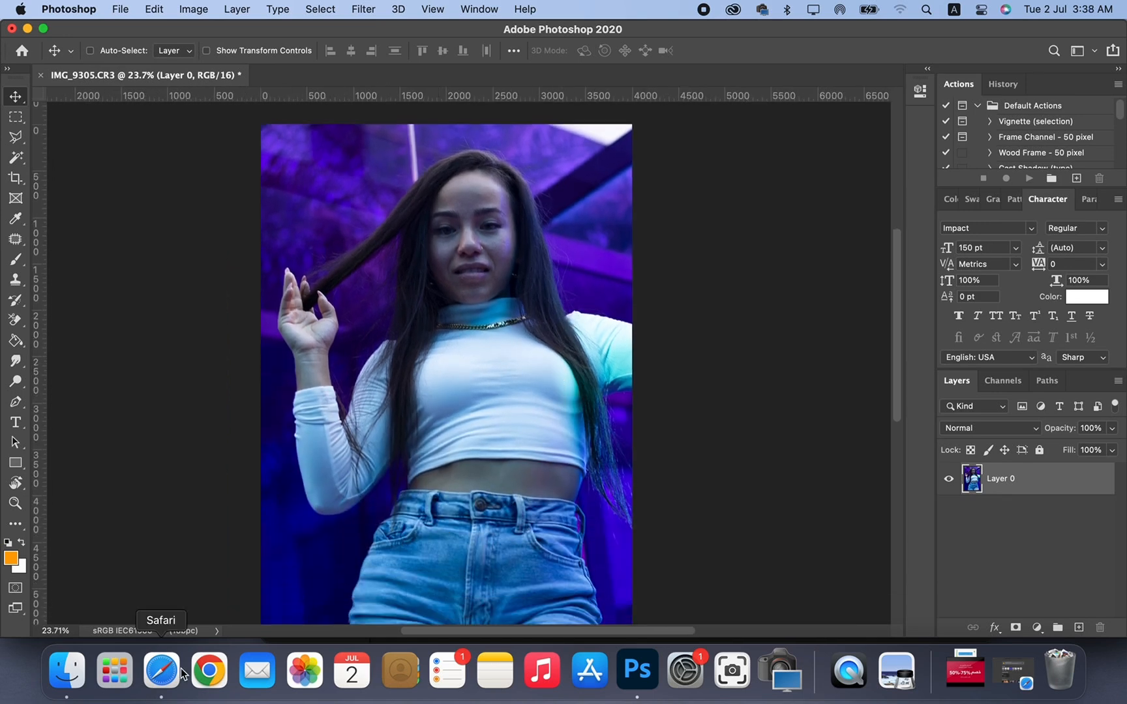
# - Switch to Finder, preview IMG_9301.JPG in the zion folder's gallery view and examine the face up close
pyautogui.click(67, 670)
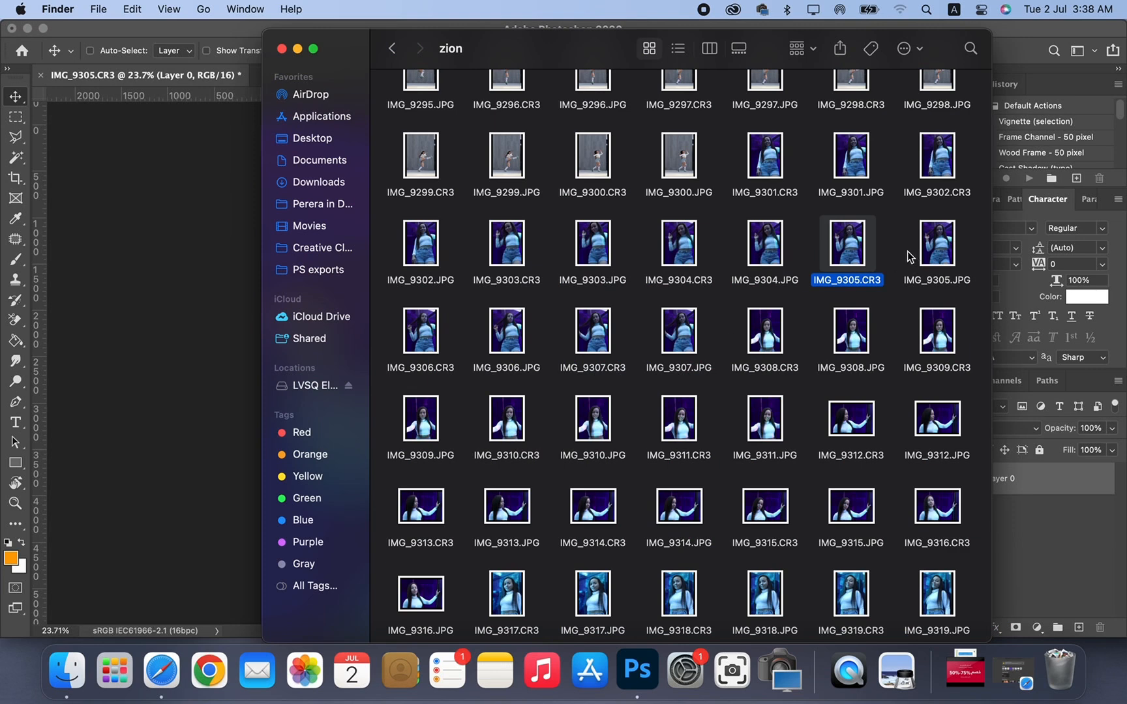
pyautogui.click(852, 158)
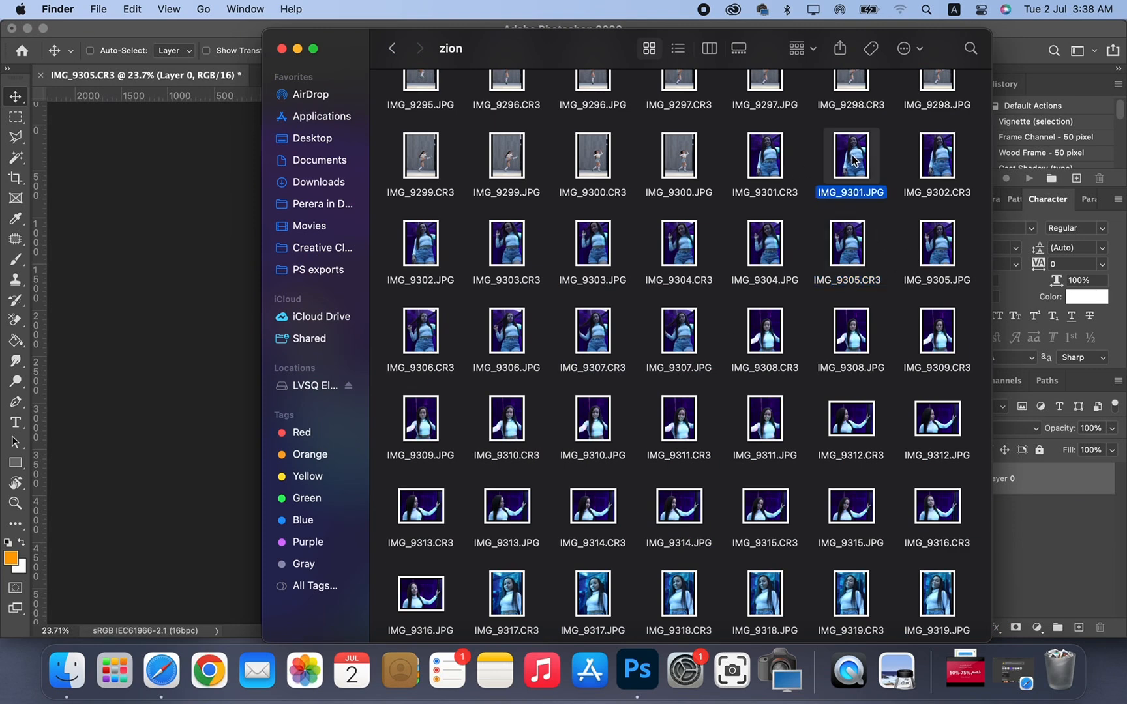
pyautogui.click(749, 52)
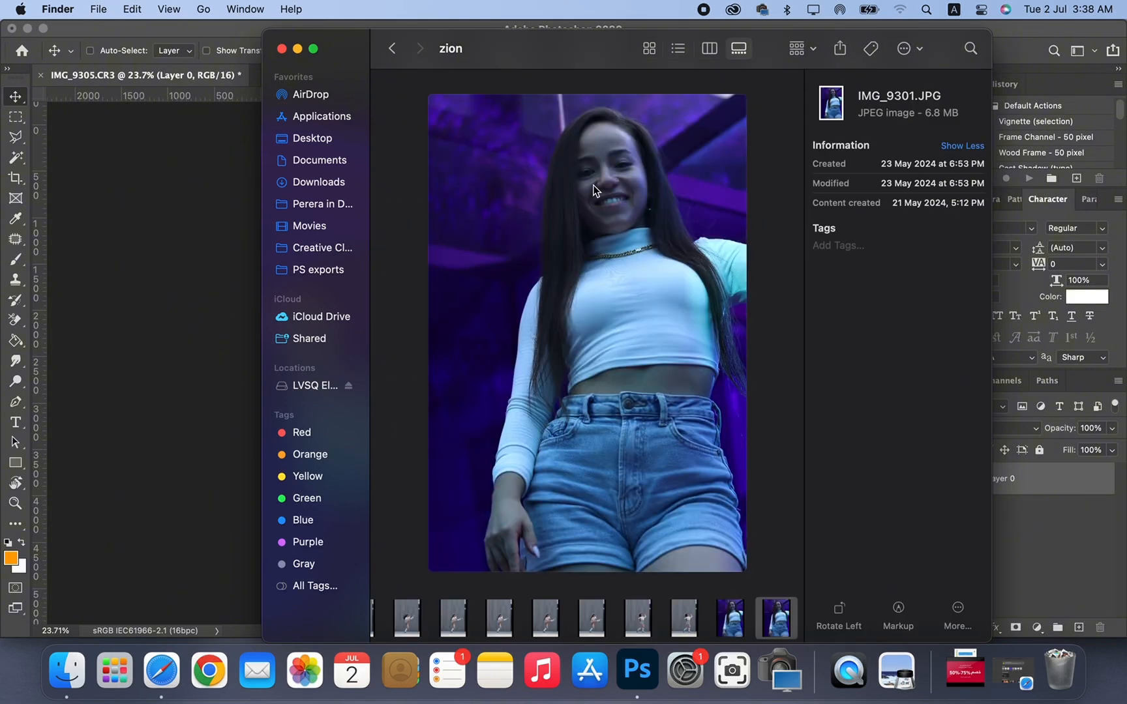
pyautogui.scroll(5, 596, 189)
pyautogui.scroll(4, 595, 195)
pyautogui.scroll(3, 594, 195)
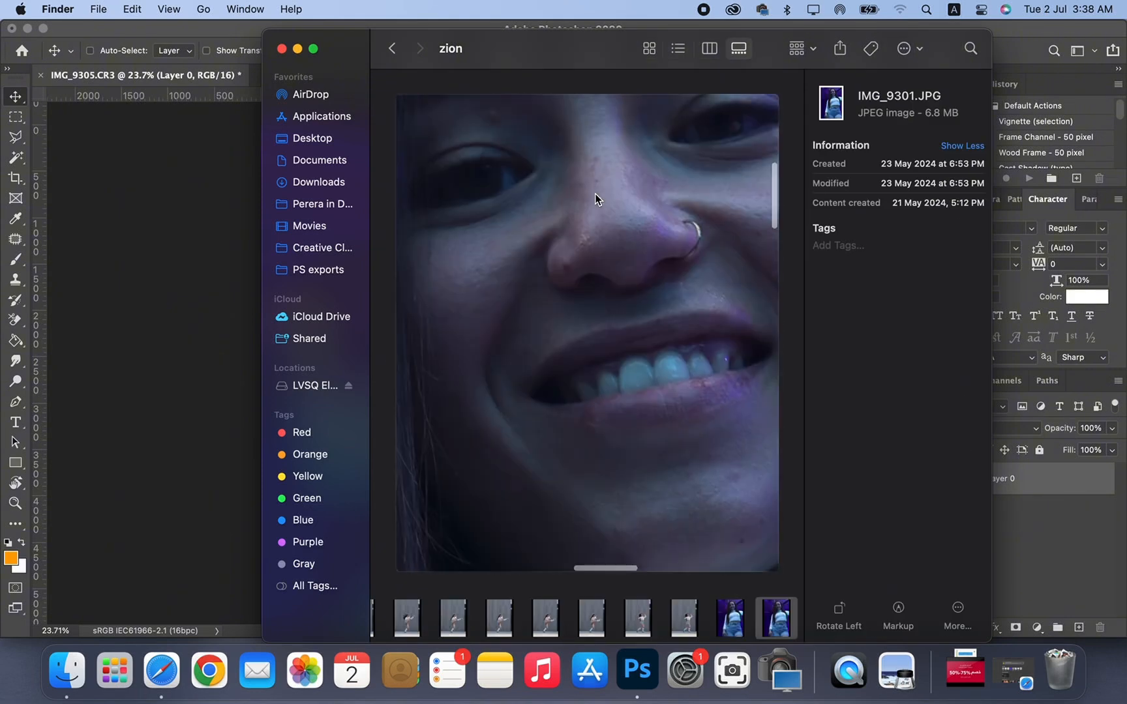
pyautogui.scroll(-4, 593, 196)
pyautogui.scroll(-3, 592, 195)
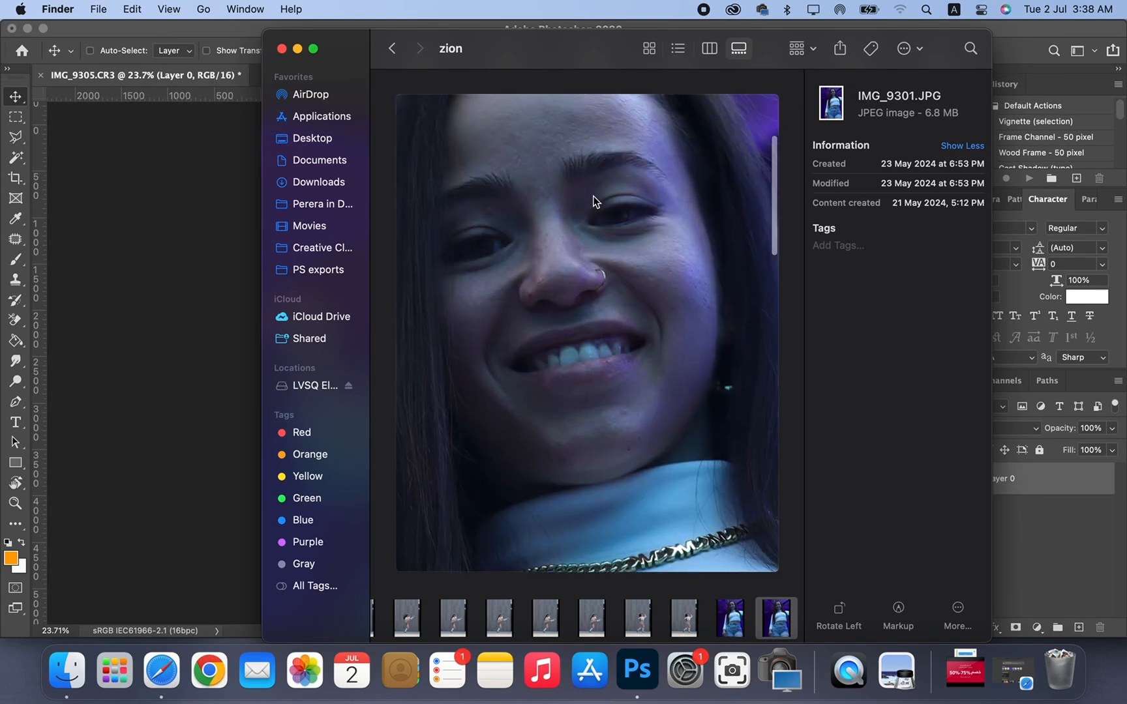
pyautogui.scroll(-3, 594, 199)
pyautogui.scroll(-2, 609, 189)
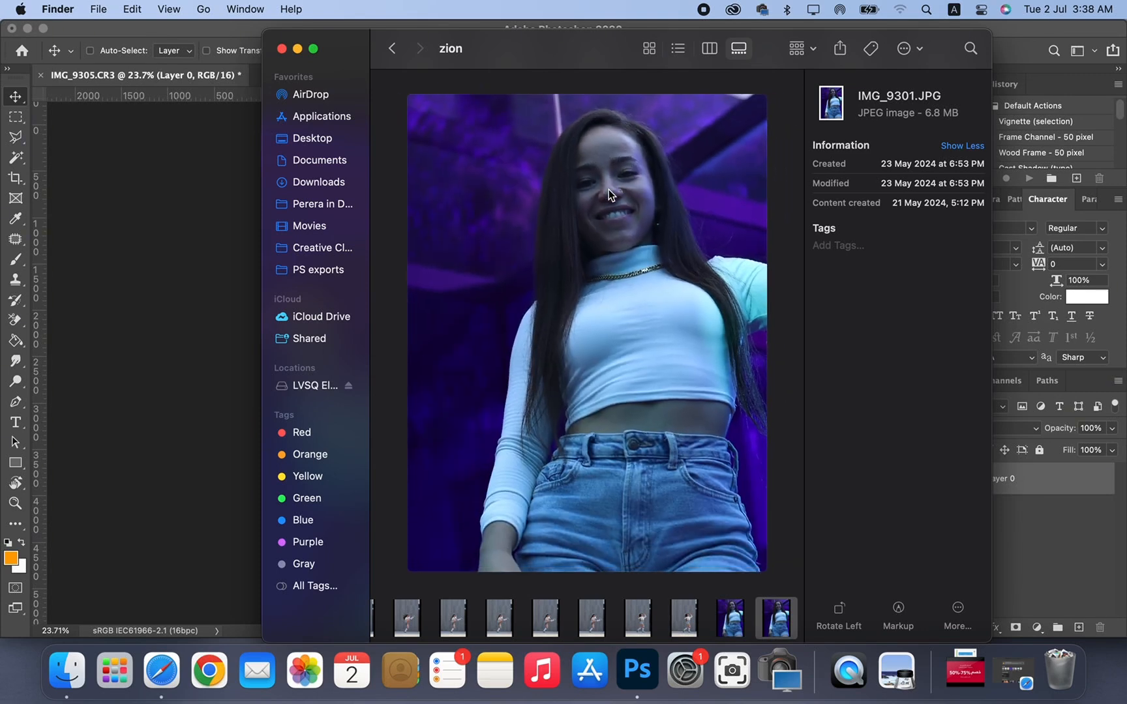
# - Preview the neighbouring shots IMG_9302.JPG, IMG_9303.JPG and IMG_9304.JPG in the gallery
pyautogui.hscroll(2, 761, 592)
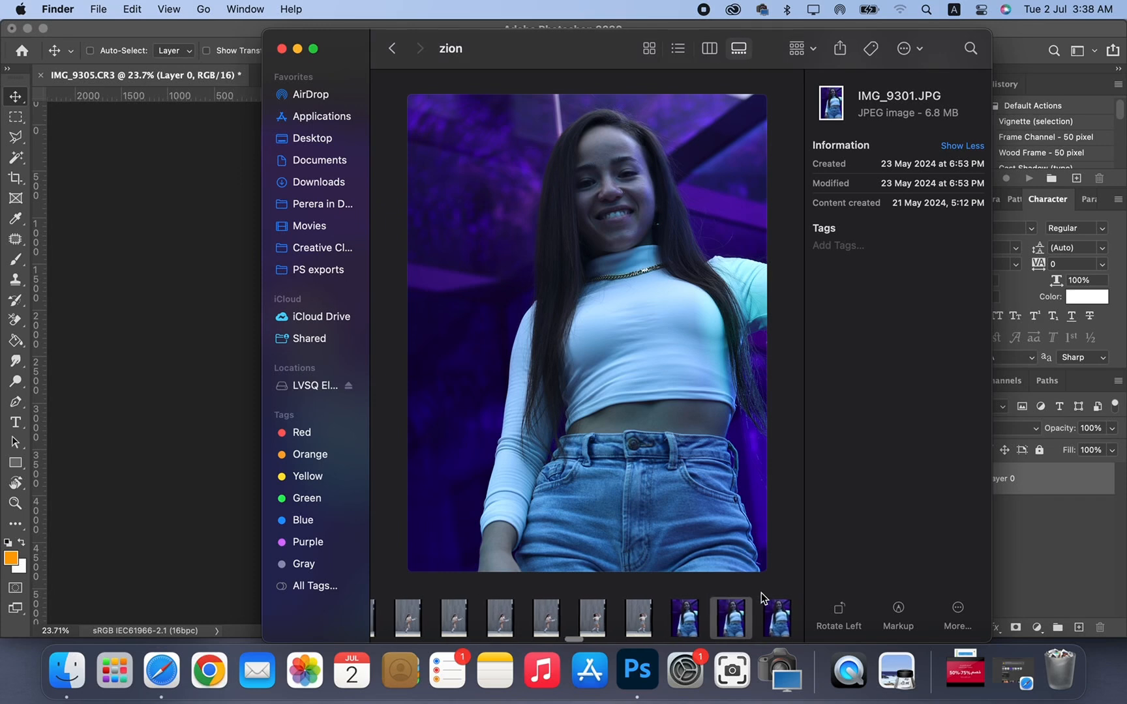
pyautogui.click(794, 627)
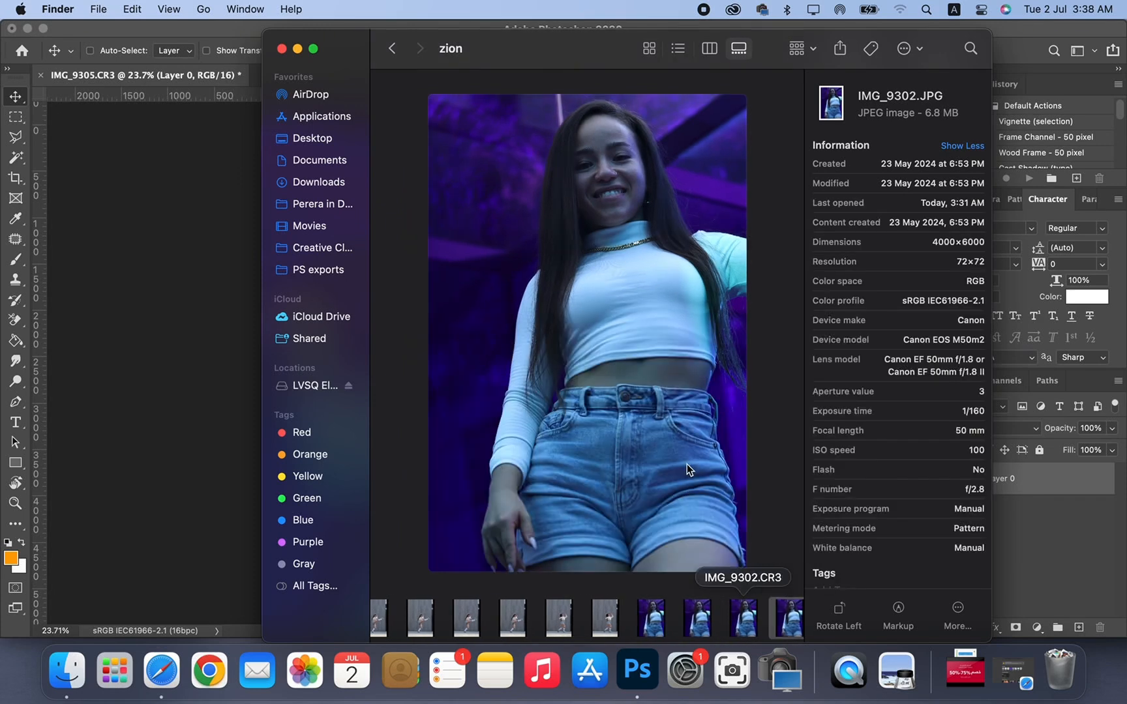
pyautogui.hscroll(3, 744, 613)
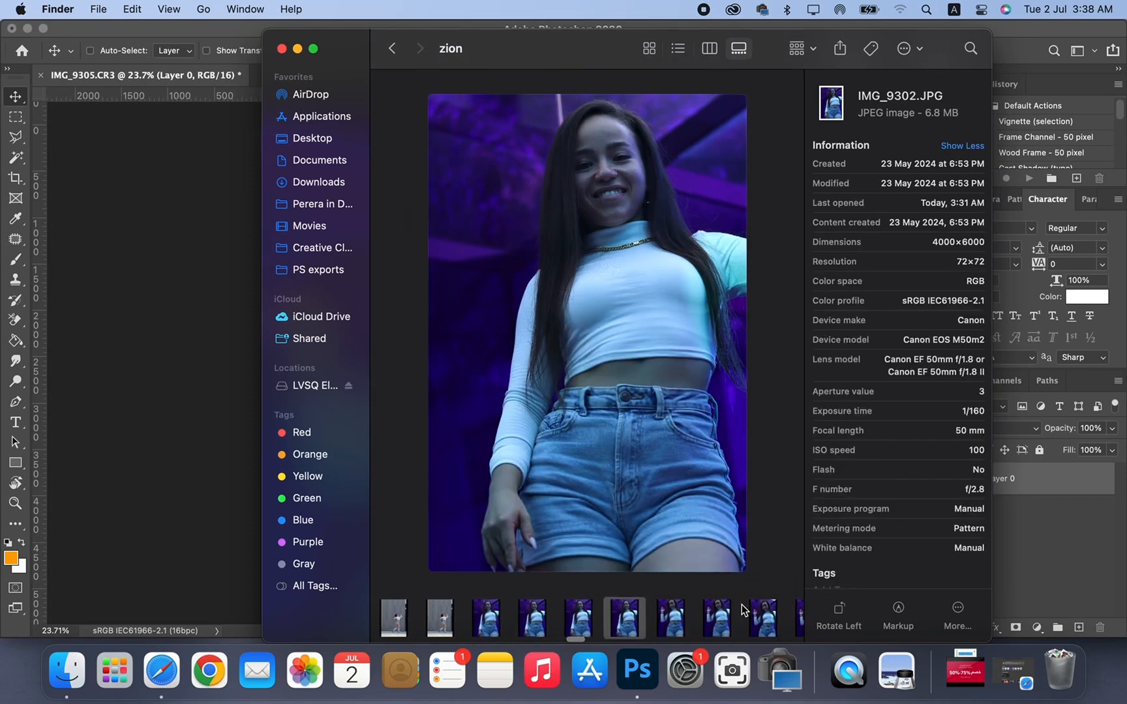
pyautogui.click(694, 620)
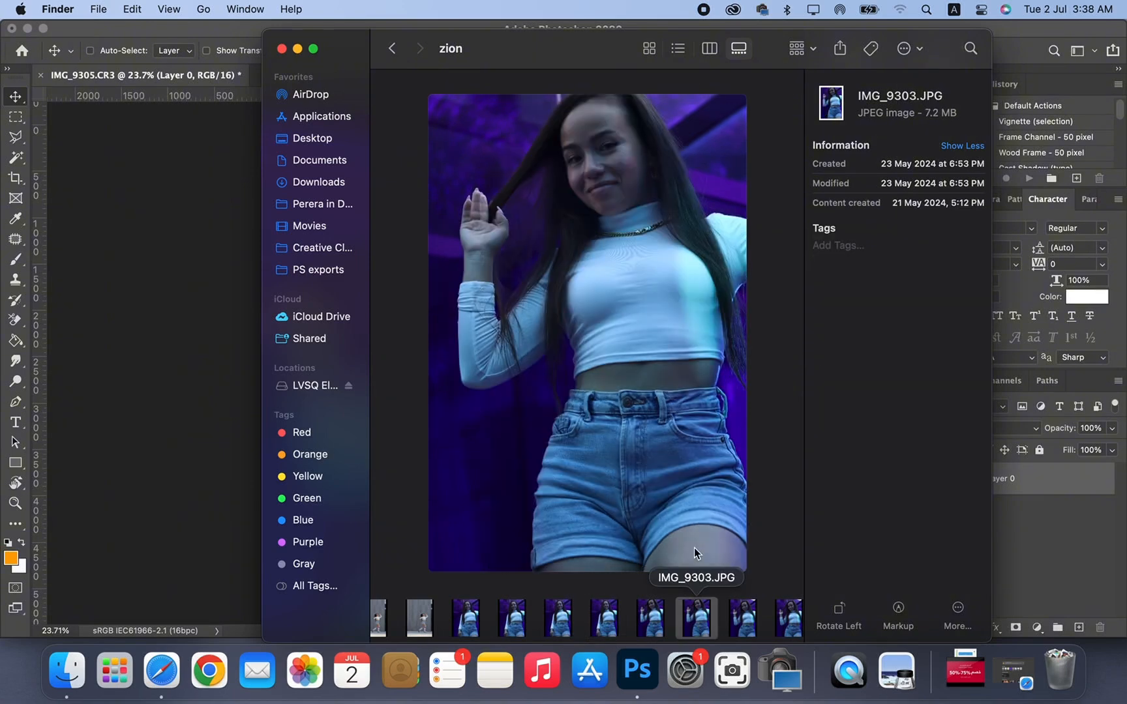
pyautogui.click(784, 616)
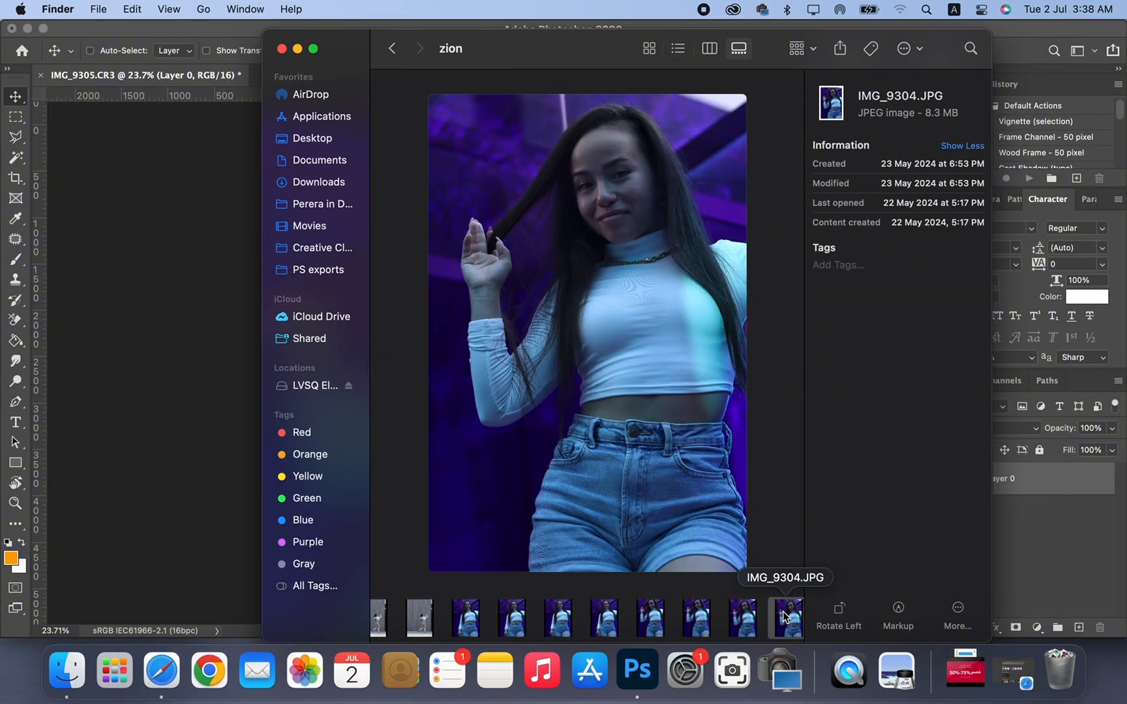
# - Examine the skin and facial detail of IMG_9304.JPG up close
pyautogui.scroll(10, 602, 205)
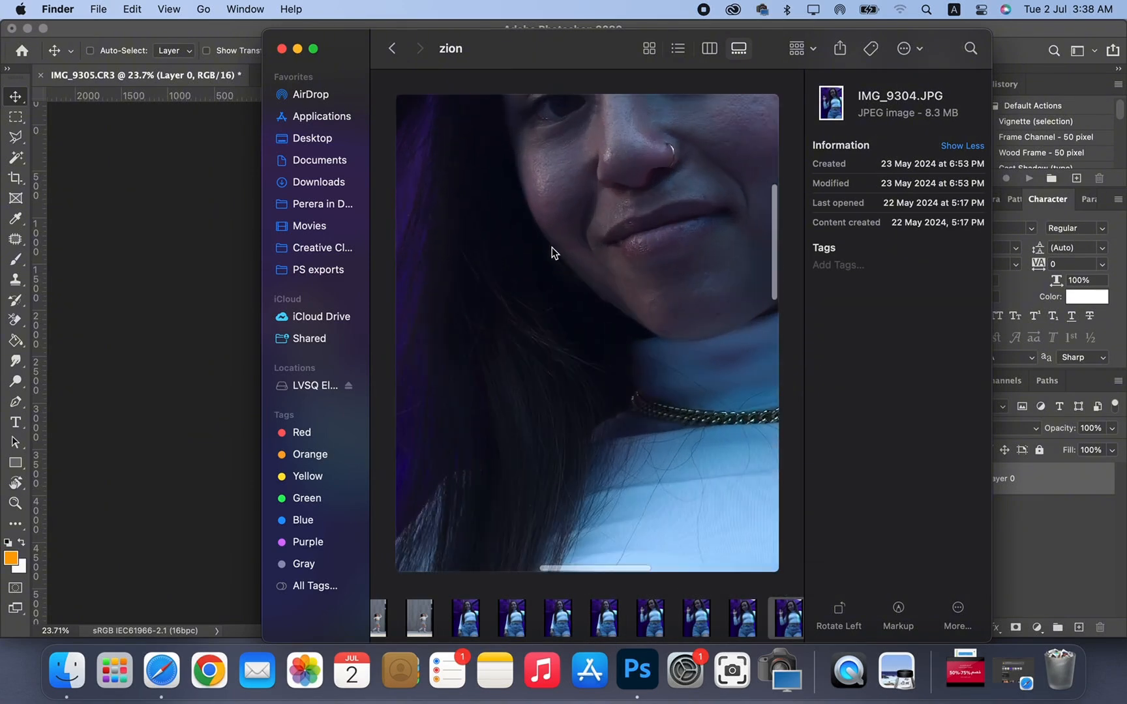
pyautogui.scroll(10, 552, 247)
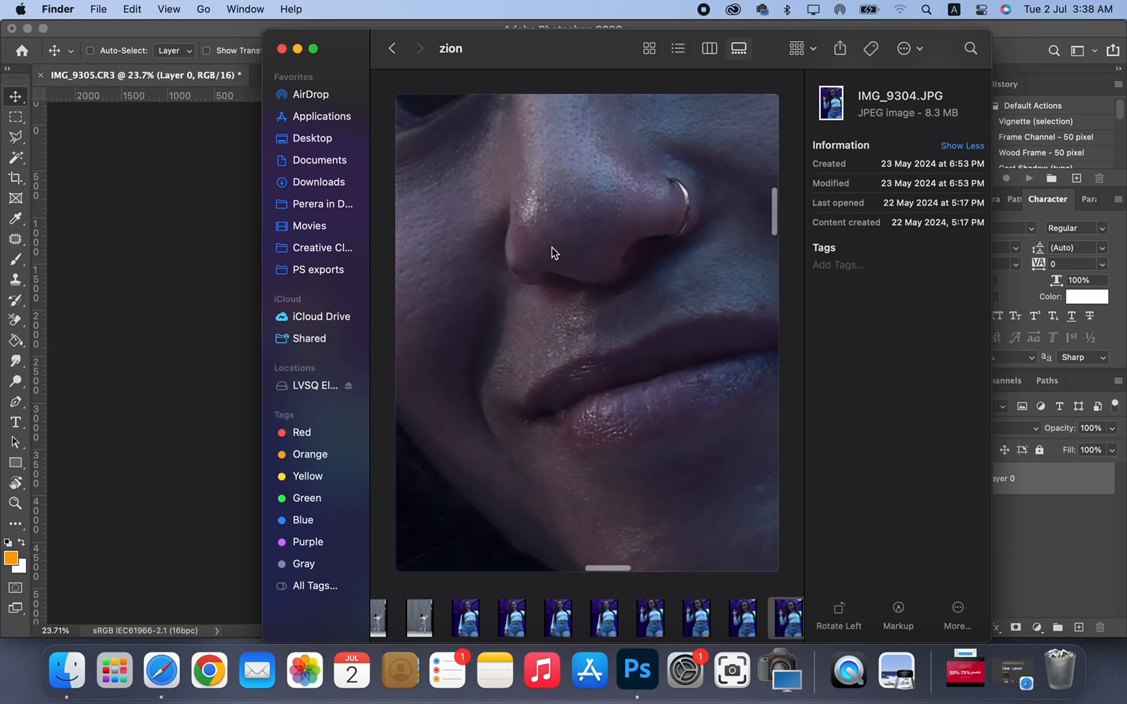
pyautogui.scroll(-5, 544, 257)
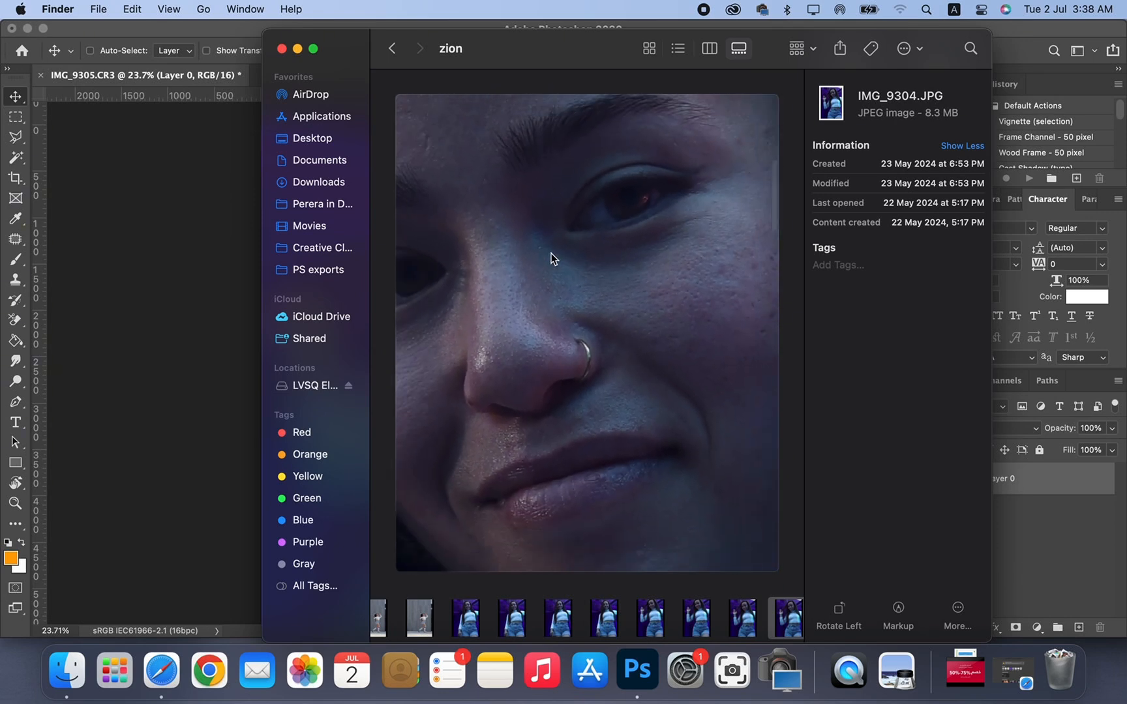
pyautogui.scroll(4, 756, 176)
pyautogui.scroll(-6, 573, 261)
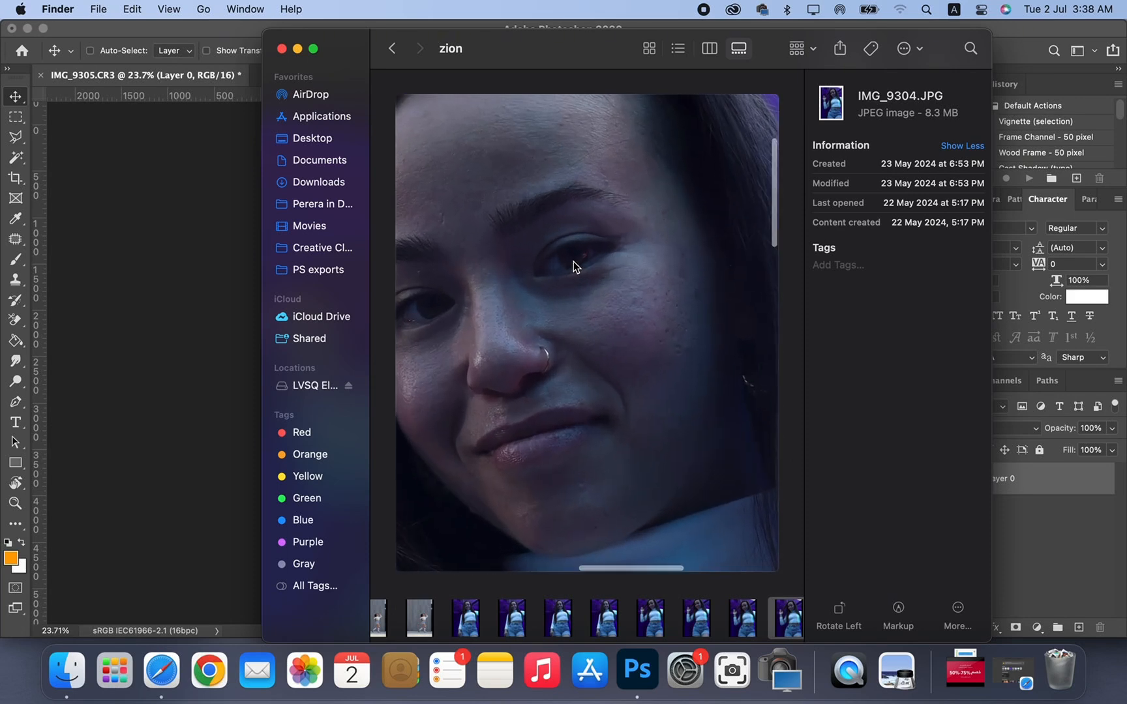
# - Place IMG_9304.CR3 from the zion folder into the open IMG_9305.CR3 document in Photoshop
pyautogui.scroll(1, 564, 268)
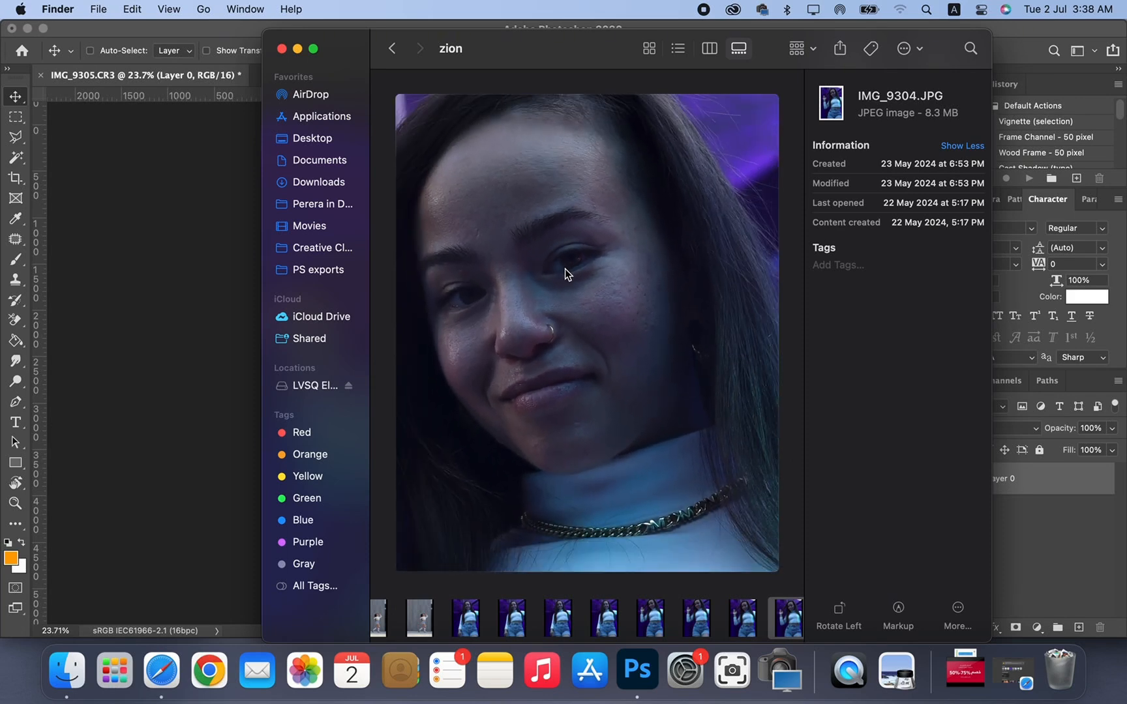
pyautogui.click(743, 618)
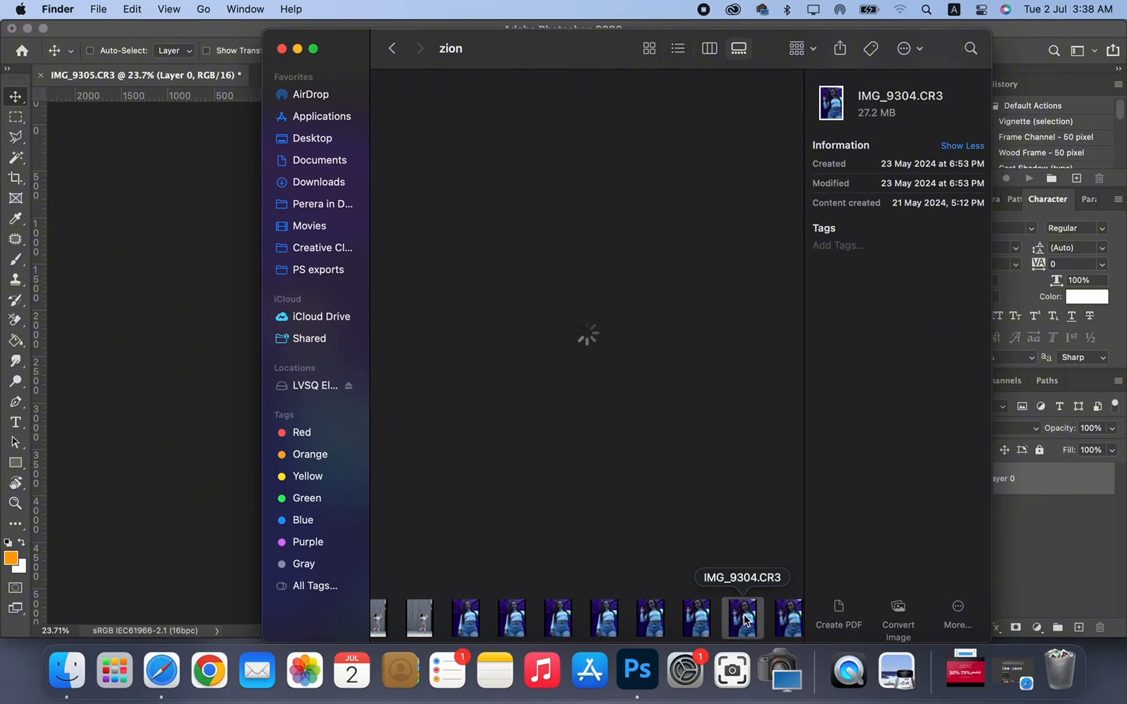
pyautogui.moveTo(745, 619); pyautogui.dragTo(214, 502)
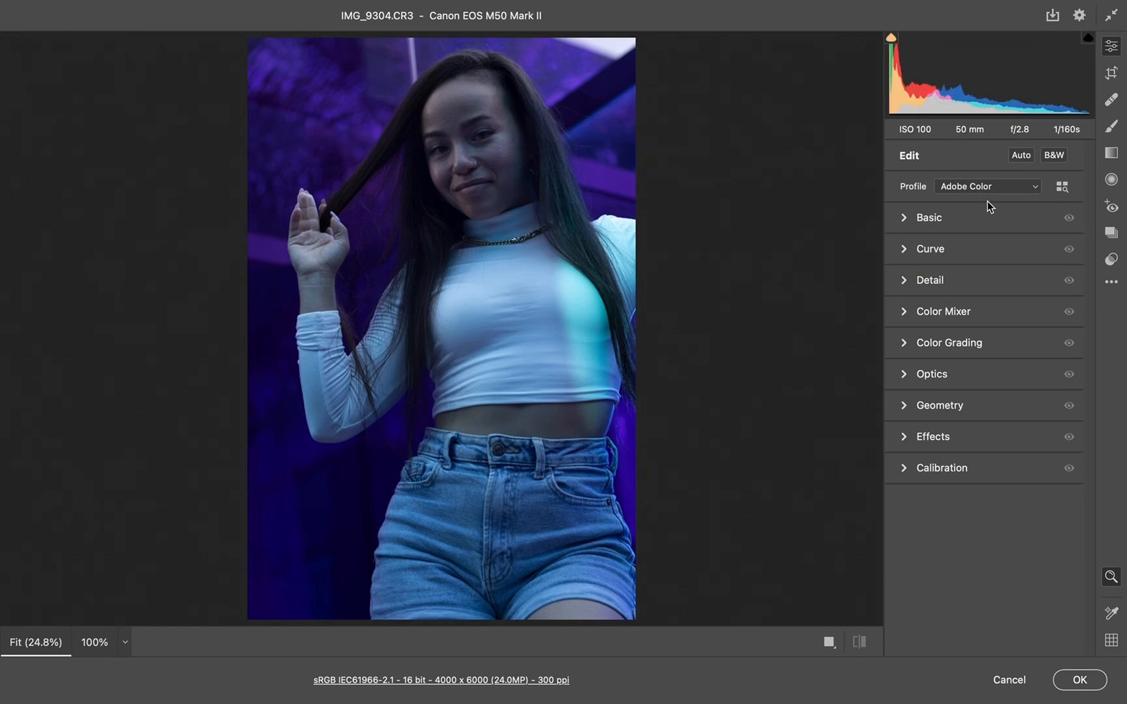
# - Apply the previous Camera Raw settings to IMG_9304.CR3
pyautogui.click(1111, 282)
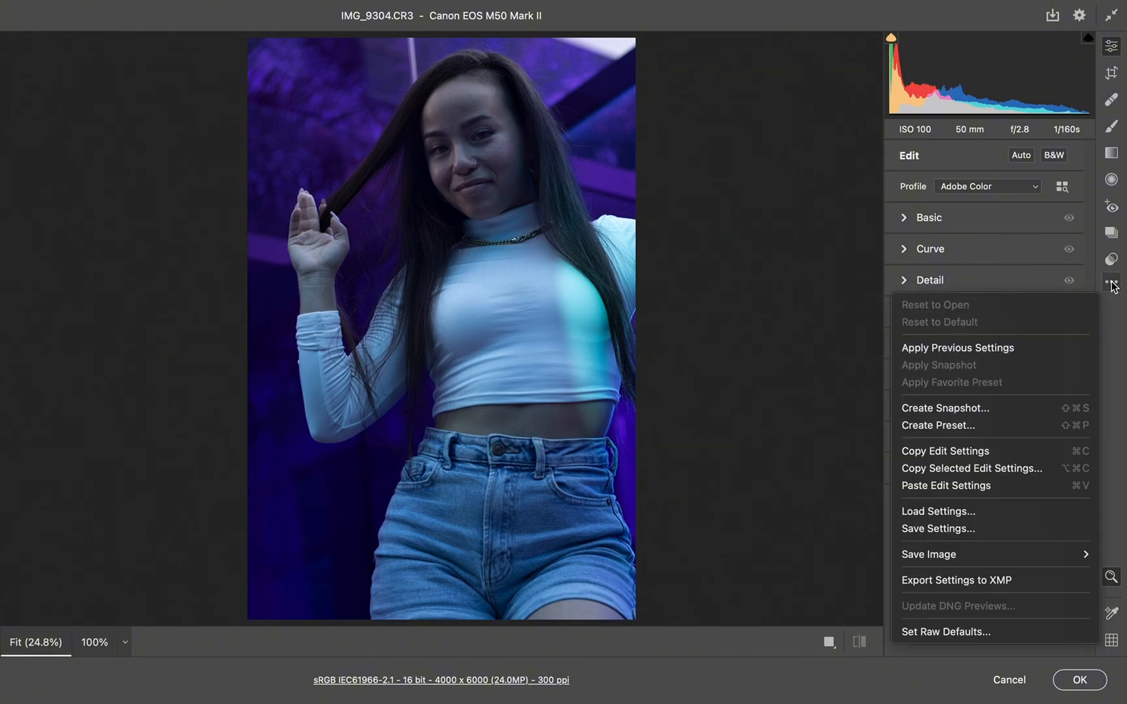
pyautogui.click(1112, 284)
pyautogui.click(1111, 285)
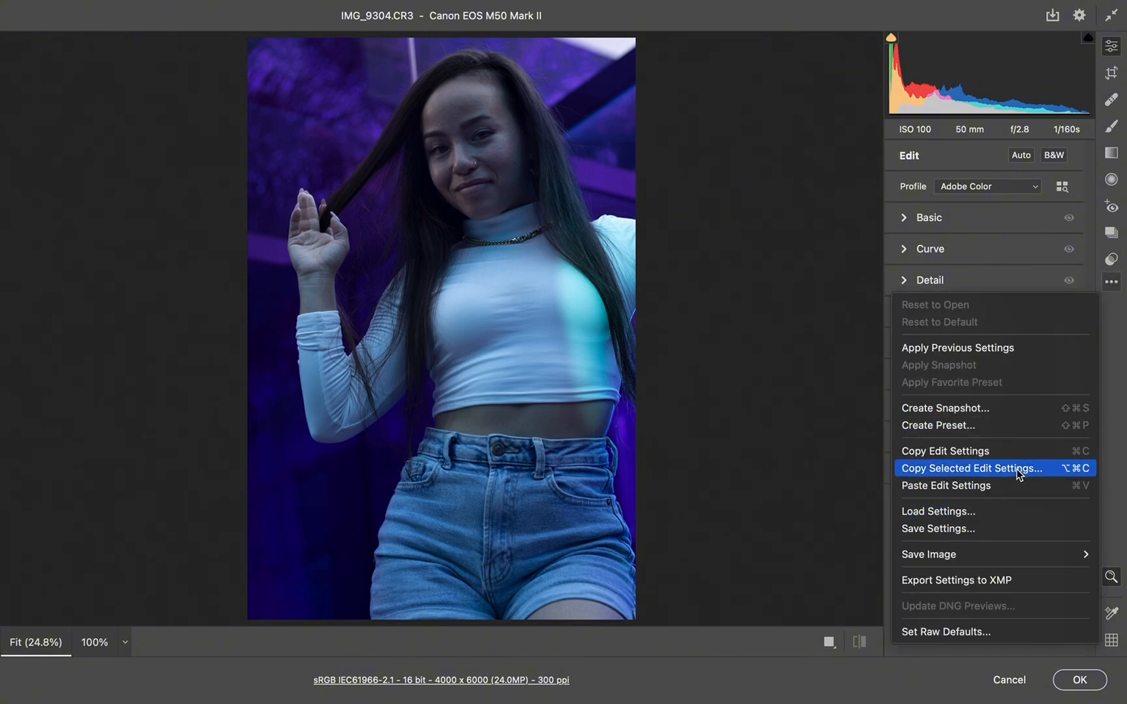
pyautogui.click(1015, 350)
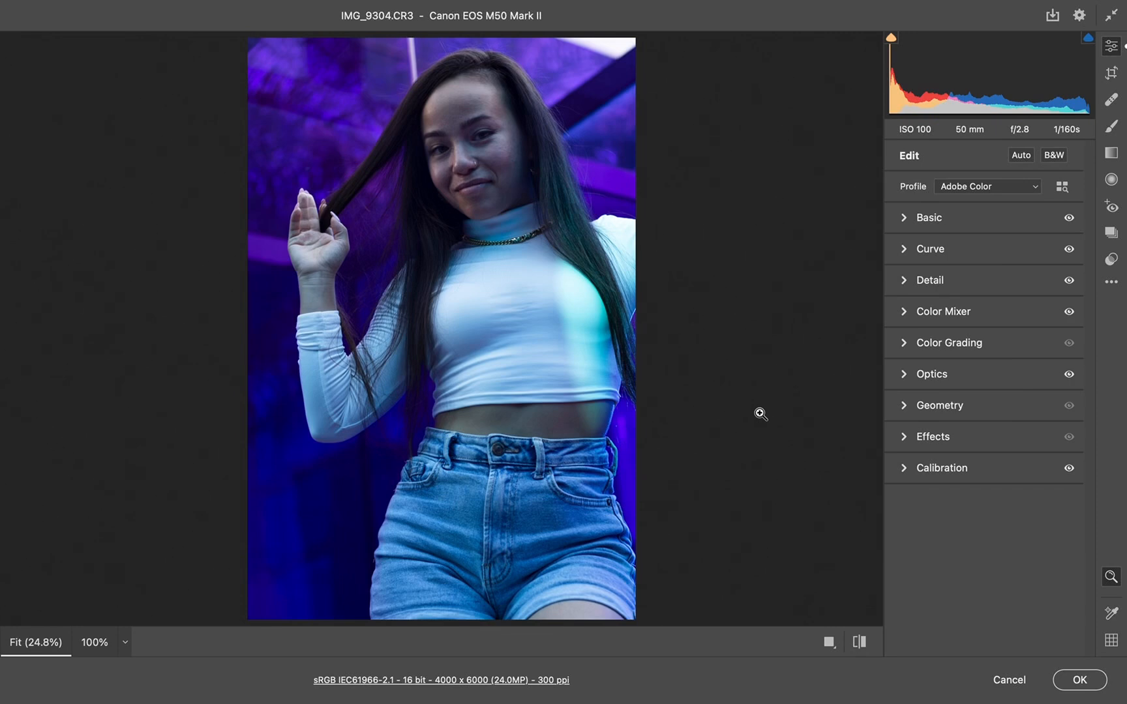
# - Examine the face, skin texture and overall colours of IMG_9304.CR3 with the applied settings at several magnifications
pyautogui.click(418, 171)
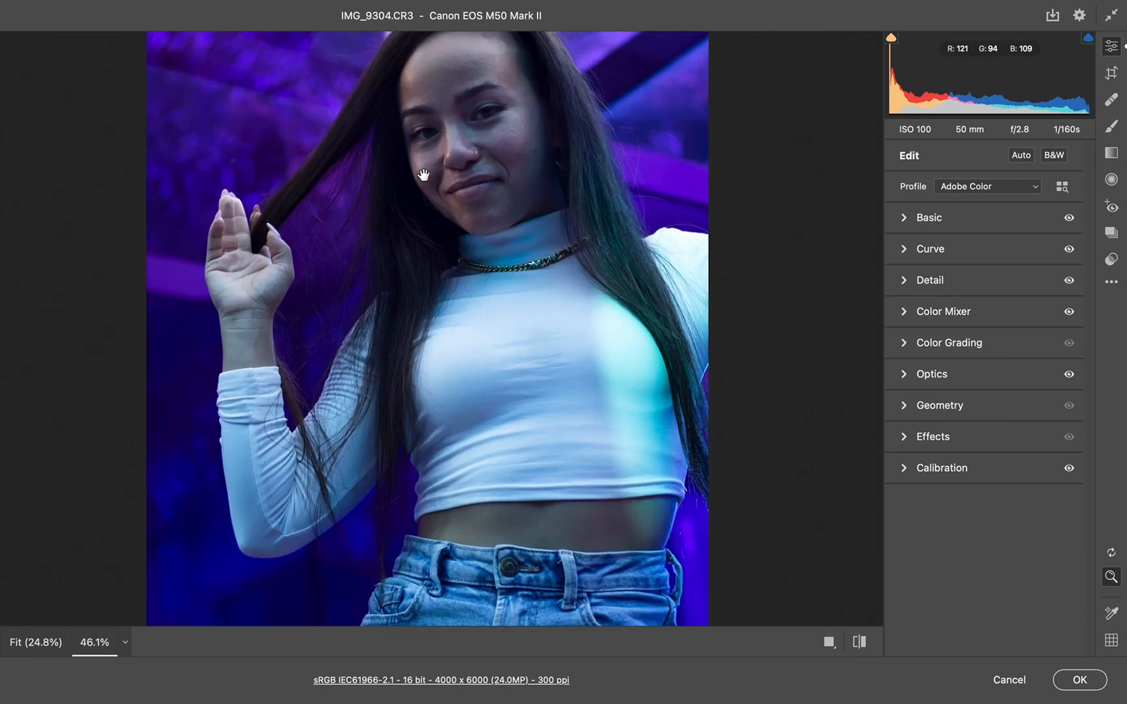
pyautogui.scroll(5, 424, 176)
pyautogui.scroll(4, 411, 186)
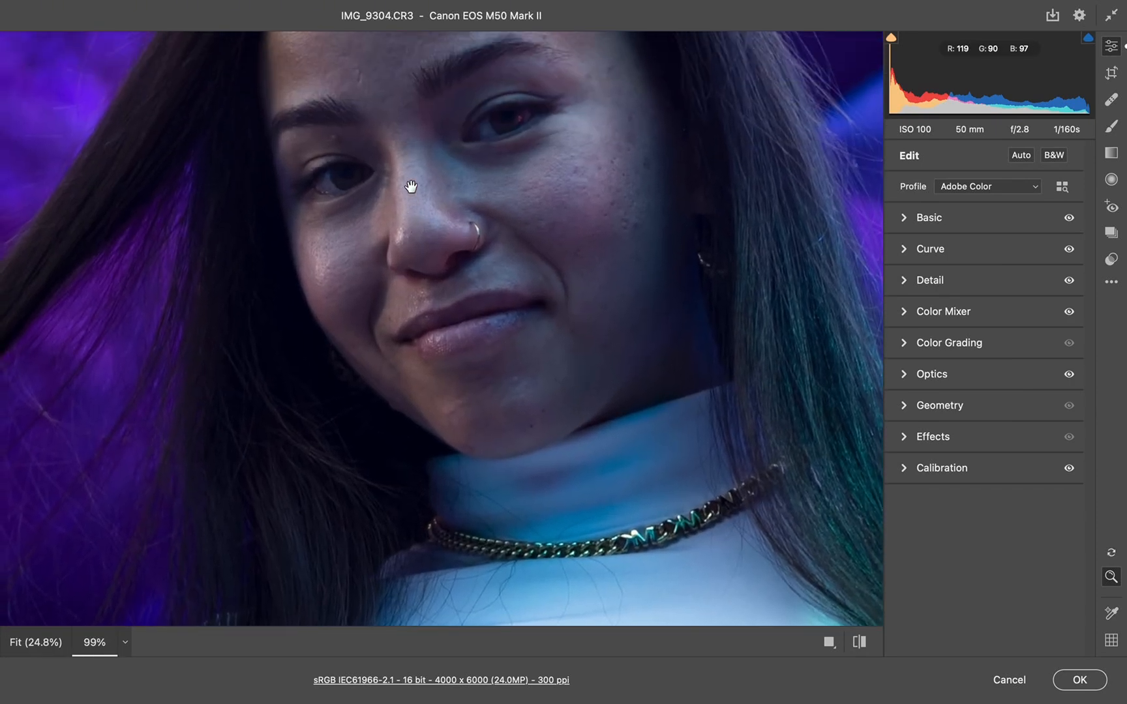
pyautogui.scroll(3, 411, 187)
pyautogui.scroll(-4, 413, 186)
pyautogui.scroll(5, 413, 186)
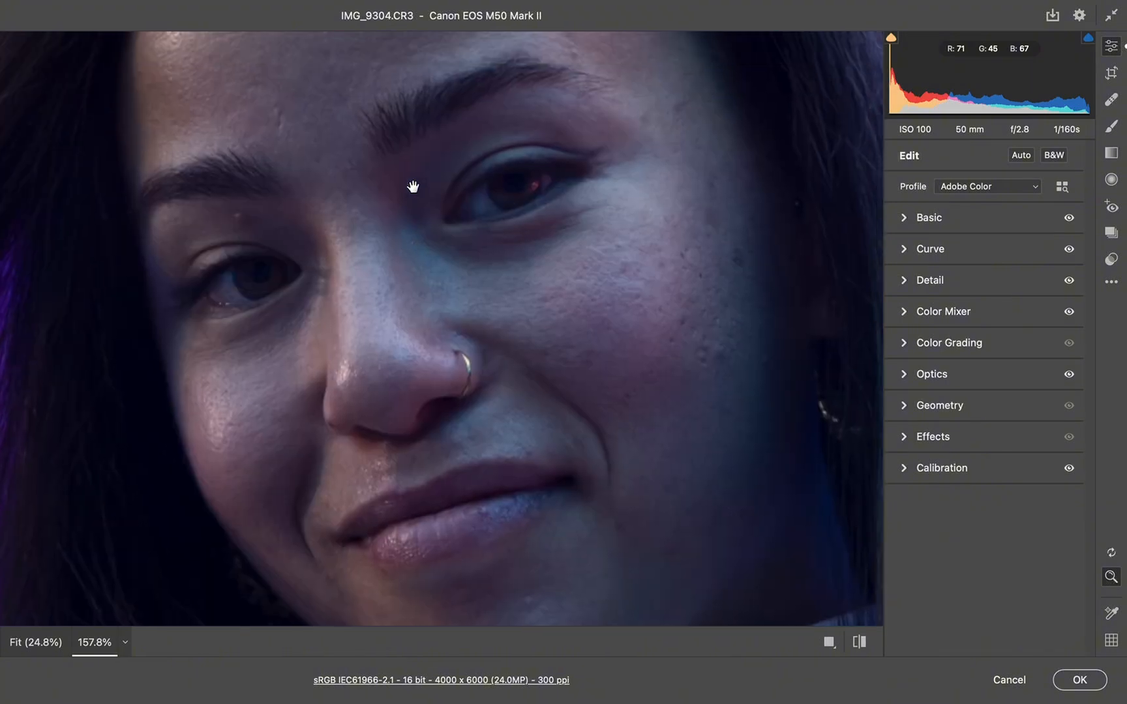
pyautogui.scroll(5, 413, 186)
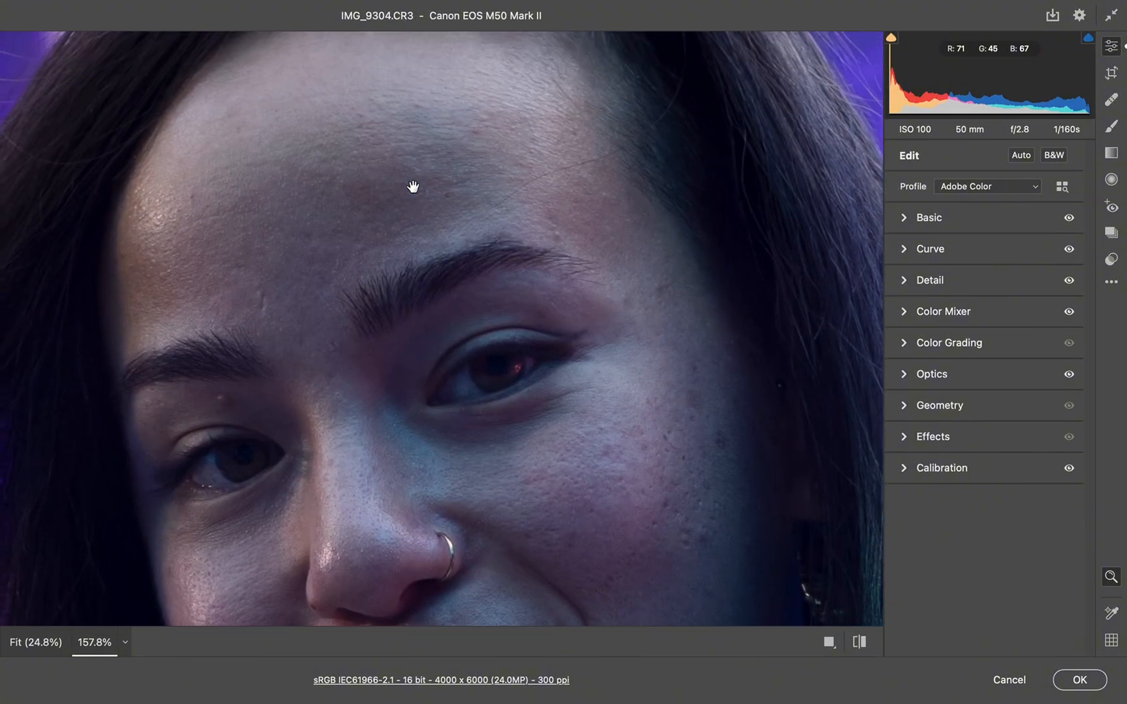
pyautogui.scroll(3, 413, 186)
pyautogui.hscroll(3, 413, 187)
pyautogui.scroll(-8, 413, 186)
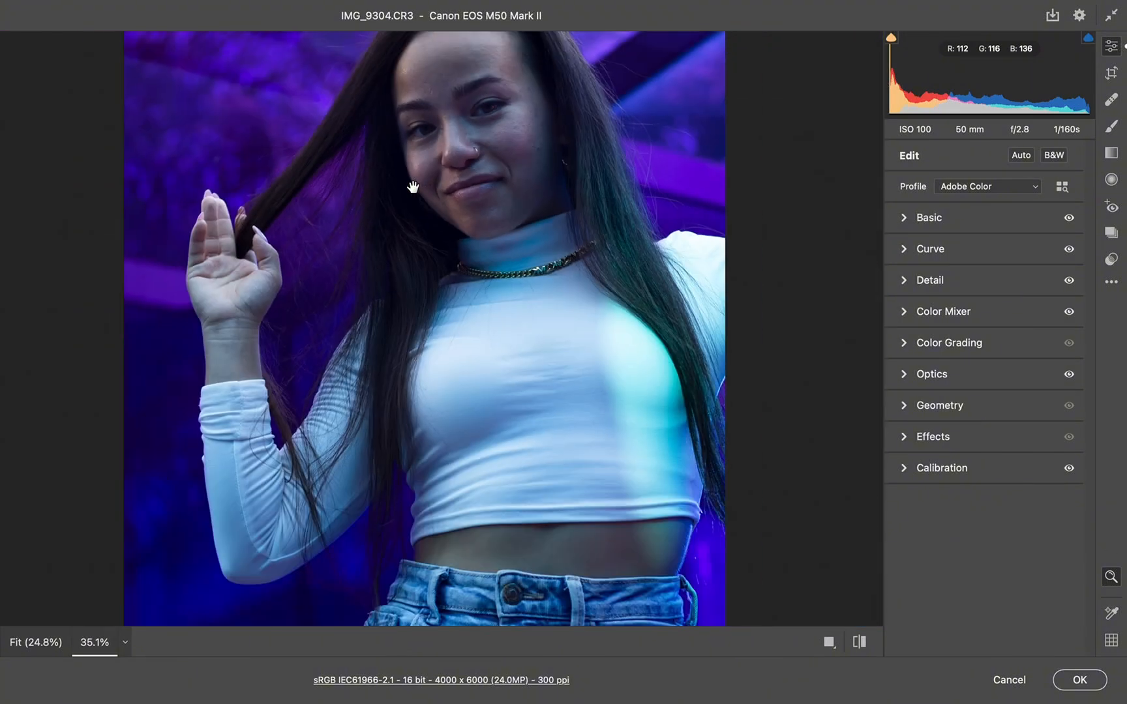
pyautogui.scroll(-4, 412, 186)
pyautogui.scroll(5, 411, 188)
pyautogui.scroll(-3, 408, 189)
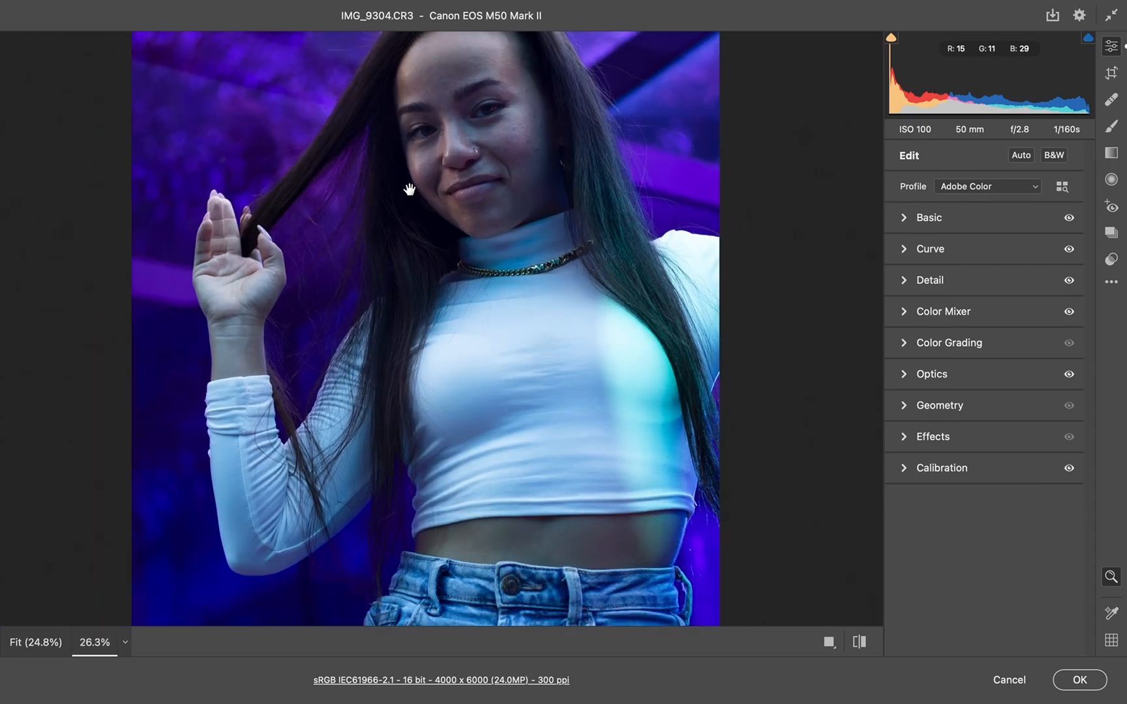
pyautogui.scroll(-3, 408, 189)
pyautogui.scroll(3, 407, 189)
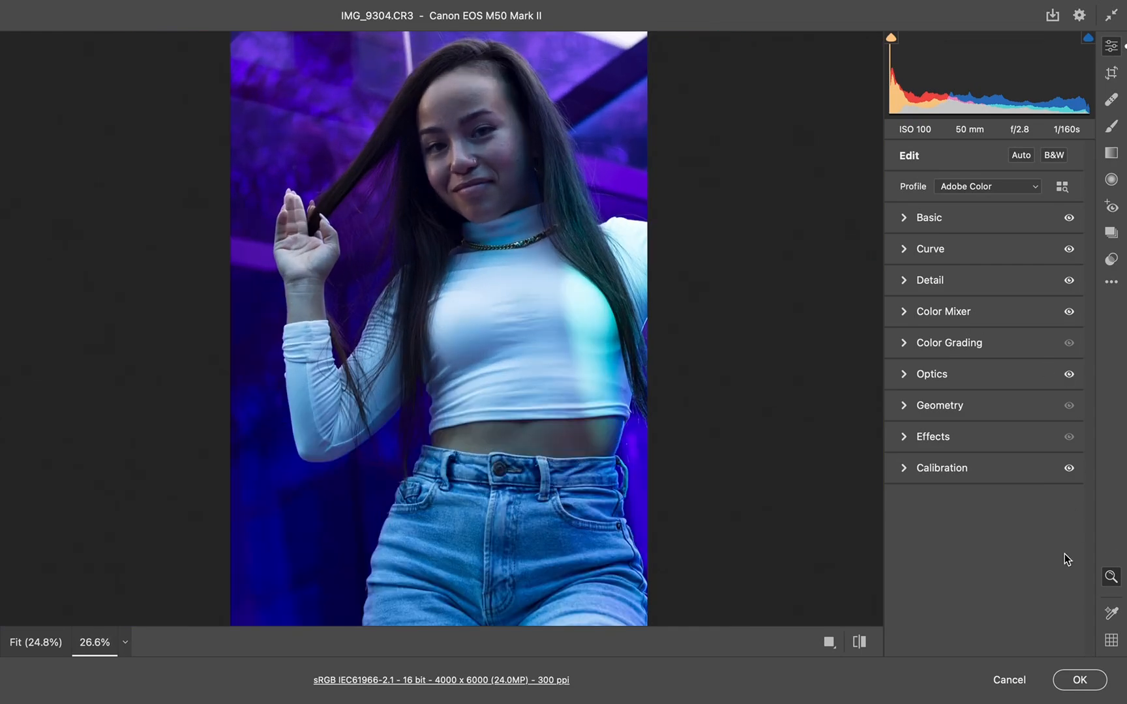
# - Accept the raw settings, commit the placed IMG_9304 image and delete Layer 0 beneath it
pyautogui.click(1079, 682)
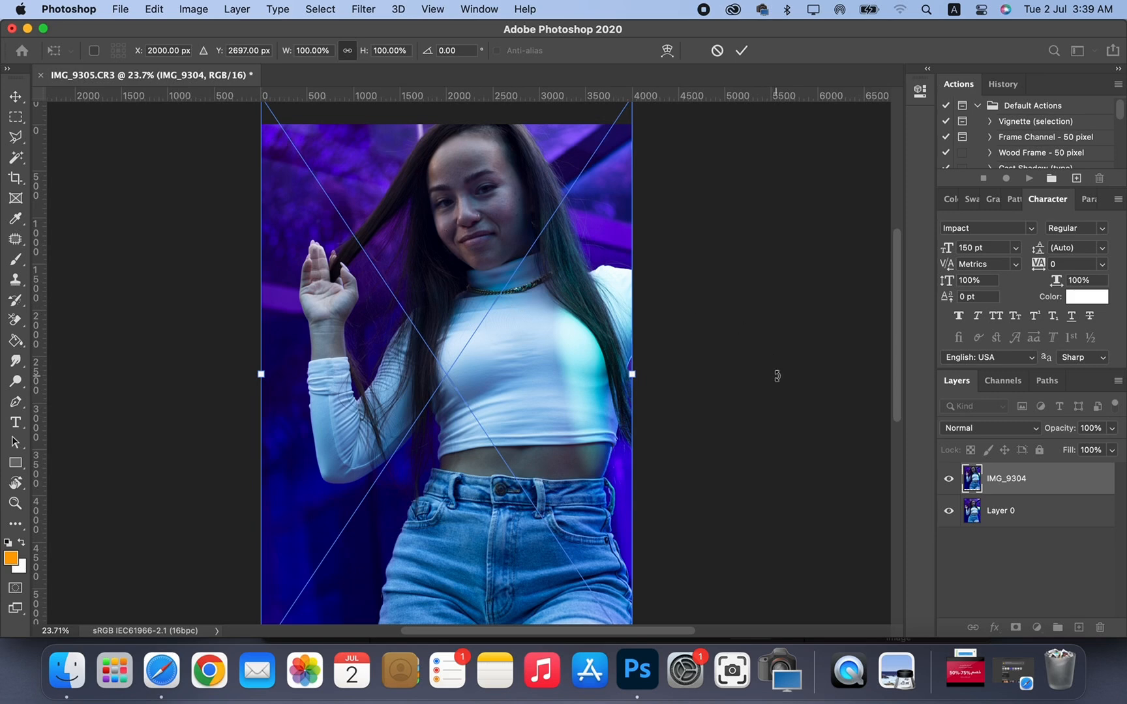
pyautogui.press('Return')
pyautogui.click(1017, 515)
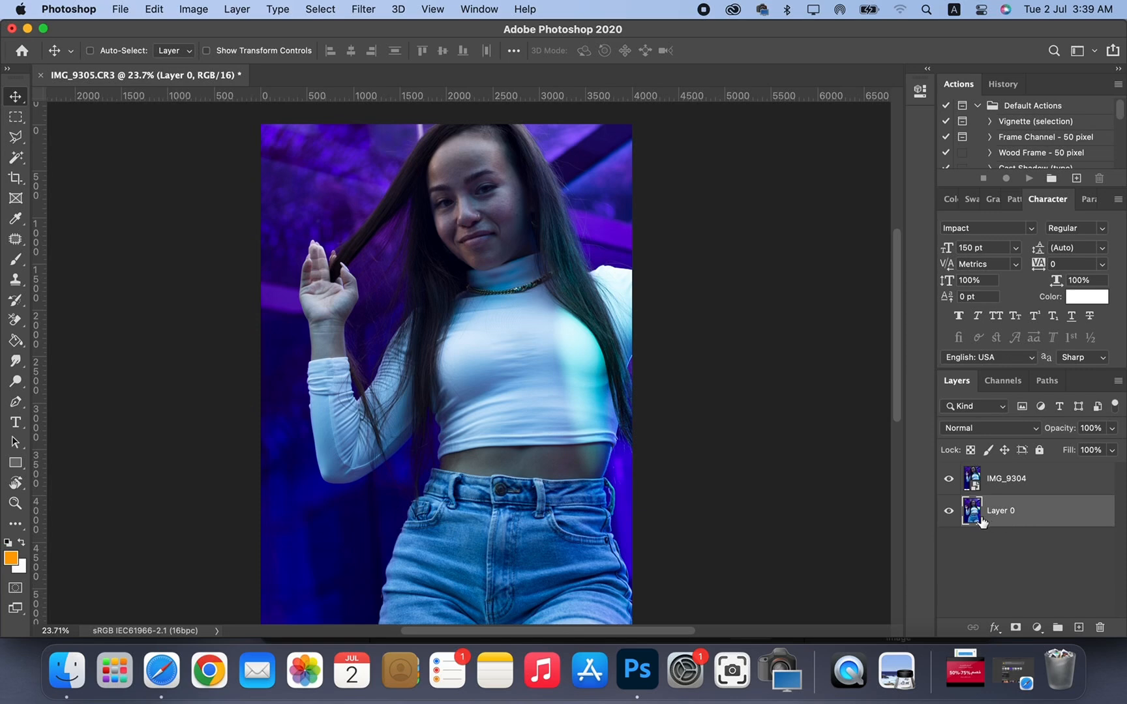
pyautogui.click(949, 513)
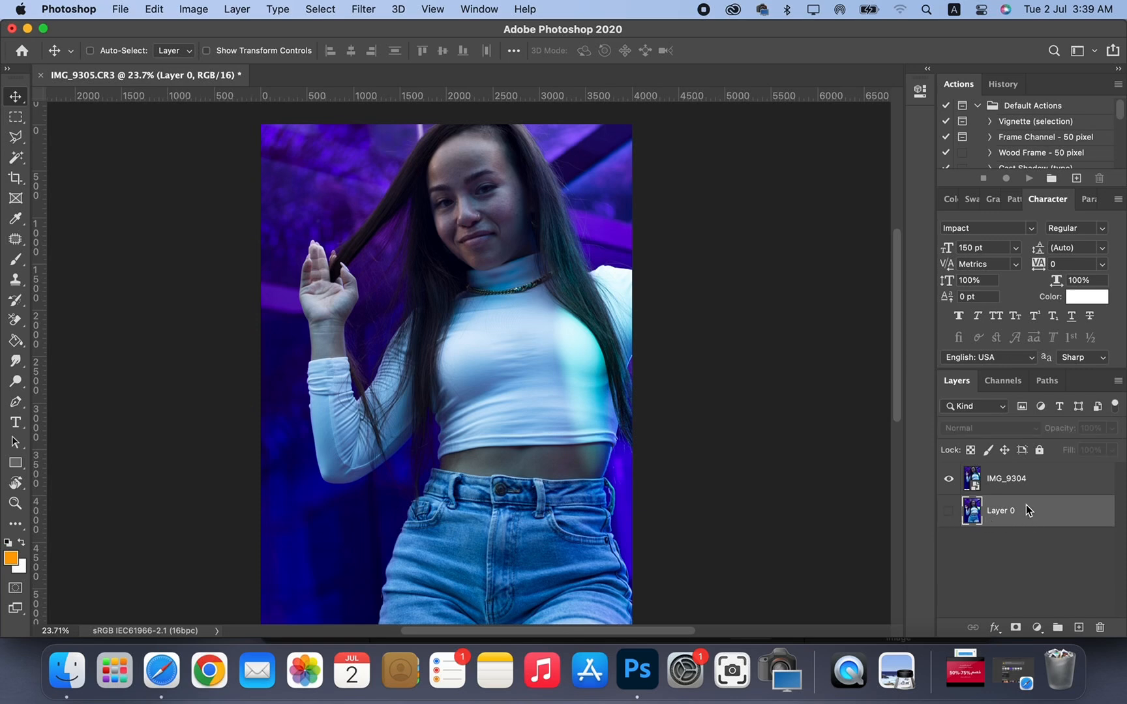
pyautogui.press('Delete')
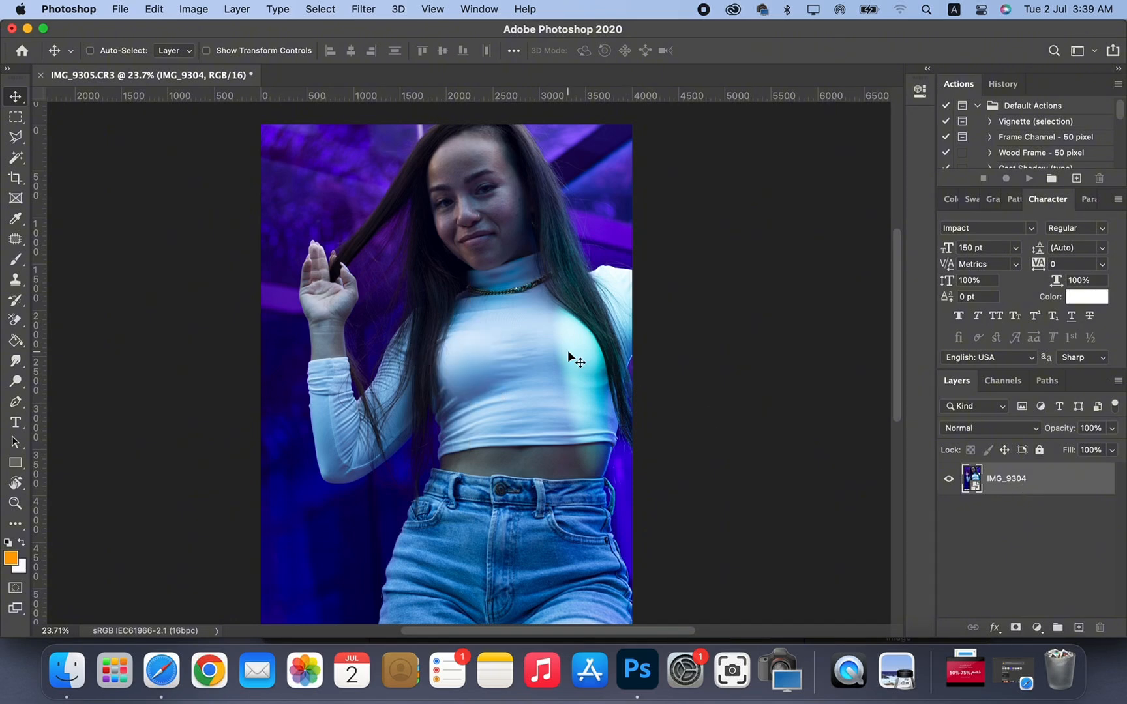
# - Move the IMG_9304 layer down to X 2000 px, Y 3000 px so it fills the canvas
pyautogui.press('super+t')
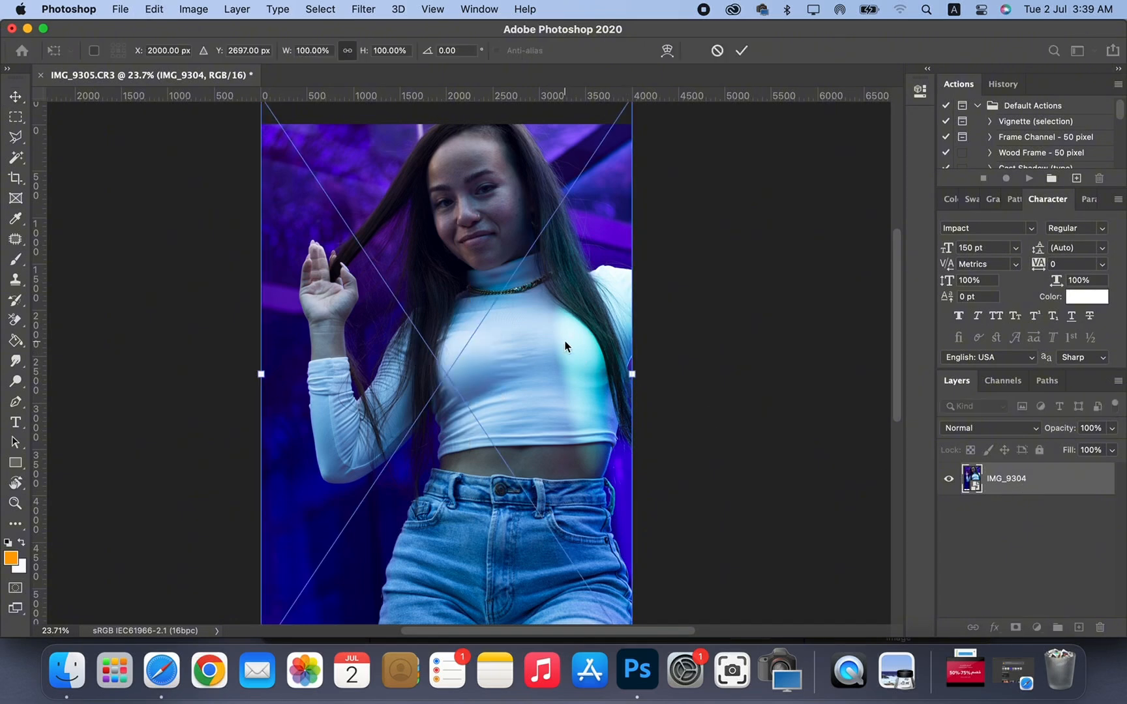
pyautogui.rightClick(564, 340)
pyautogui.click(563, 300)
pyautogui.scroll(-2, 563, 300)
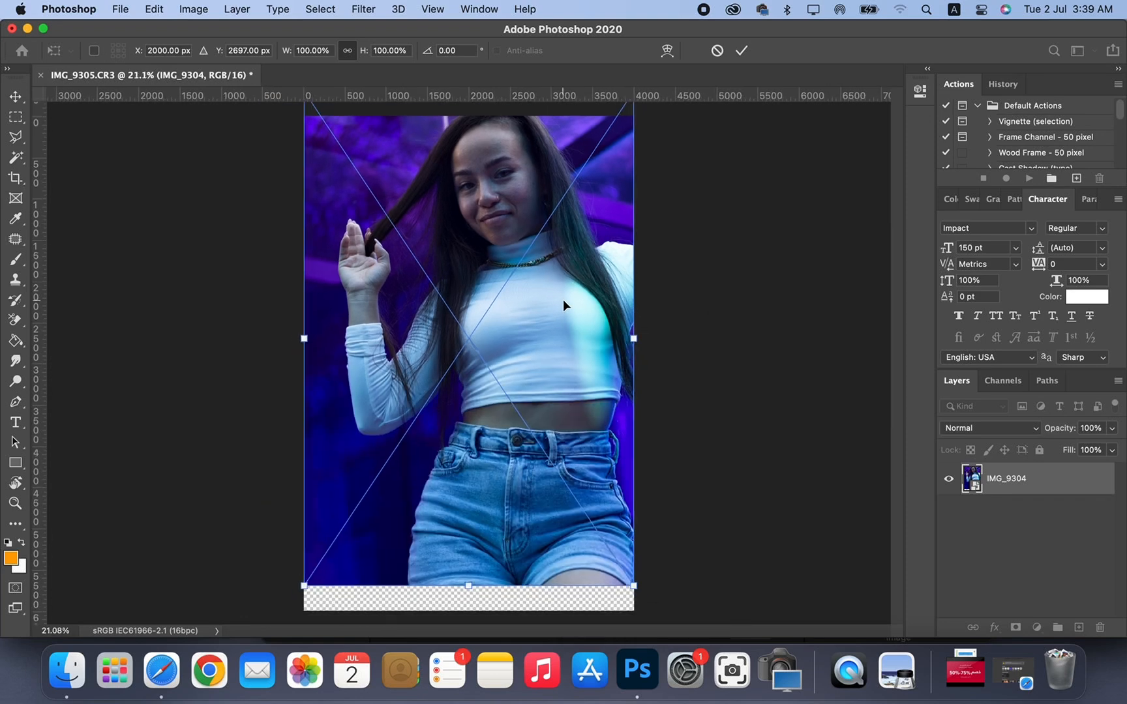
pyautogui.moveTo(562, 299); pyautogui.dragTo(560, 318)
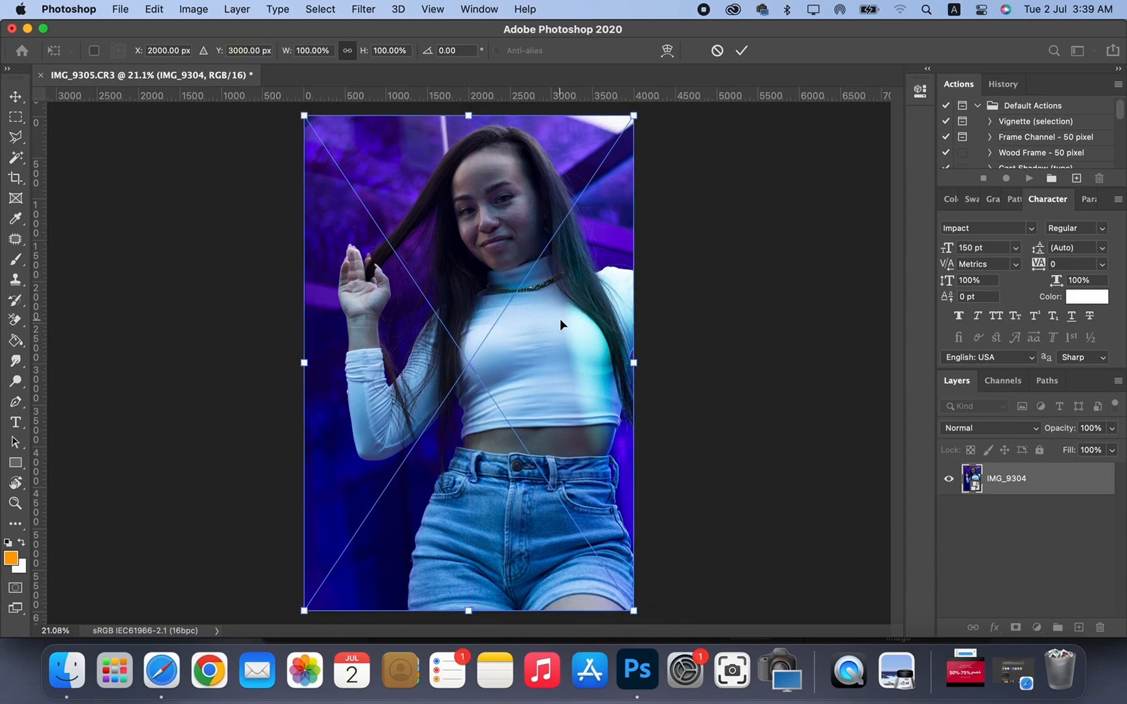
pyautogui.press('Return')
# - Examine the forehead, eyes, cheeks and mouth of the placed portrait for skin blemishes at high magnification
pyautogui.press('super+plus')
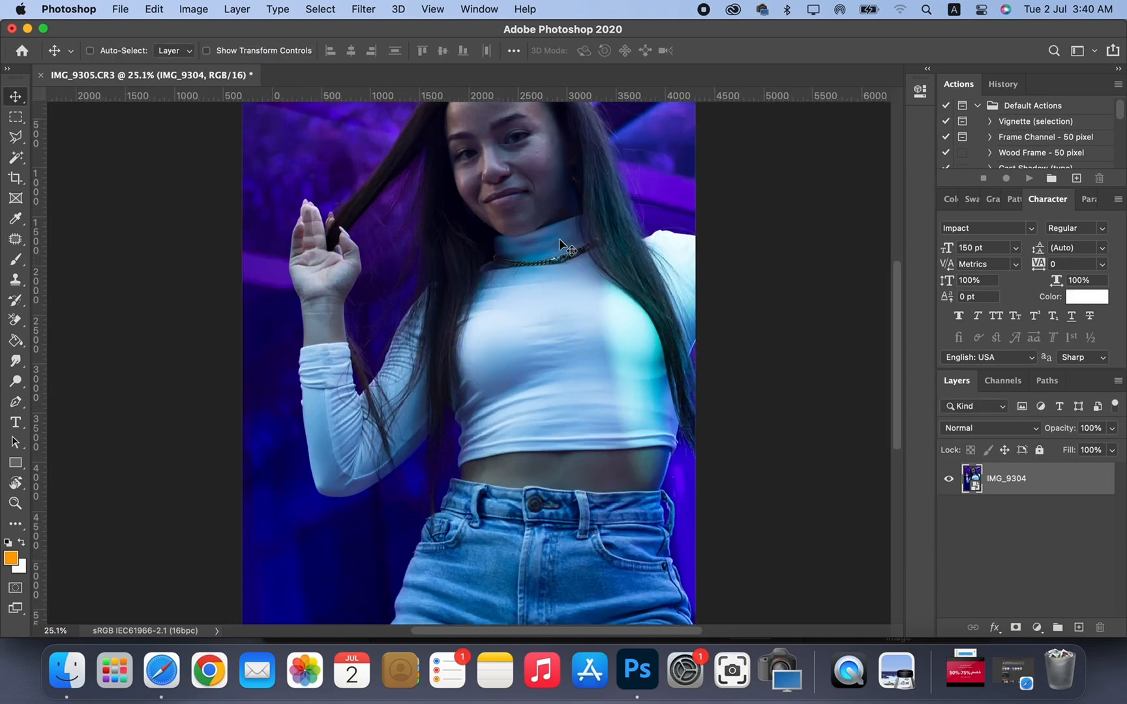
pyautogui.scroll(8, 559, 238)
pyautogui.scroll(10, 559, 239)
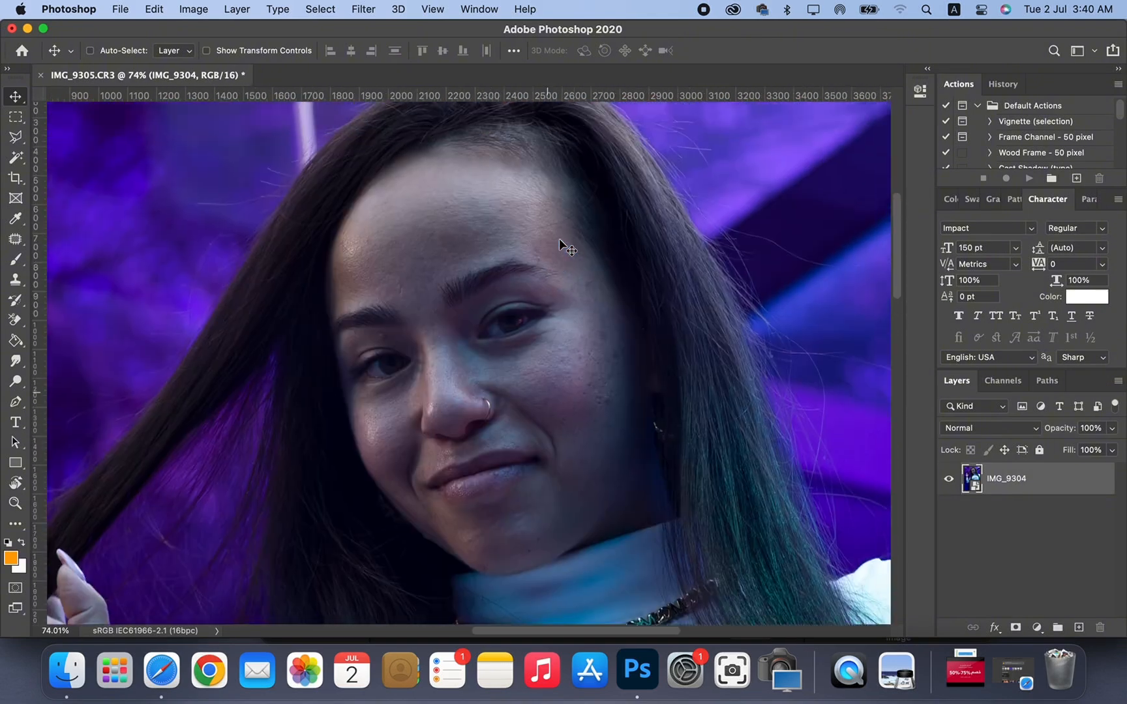
pyautogui.scroll(5, 559, 240)
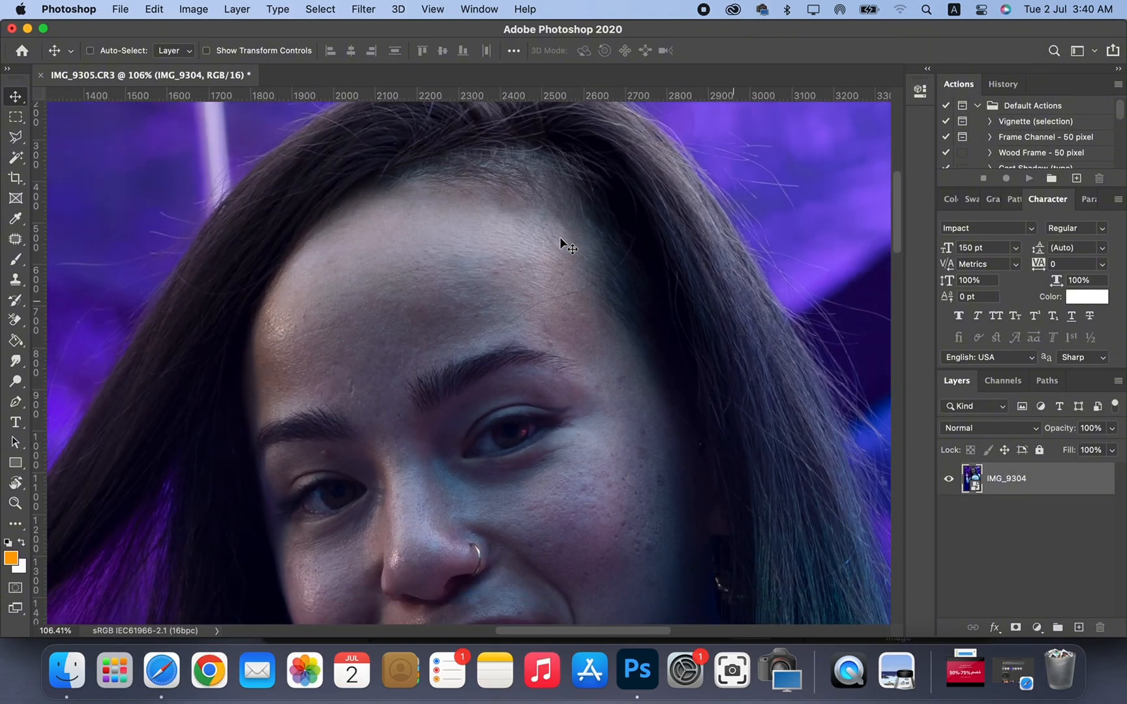
pyautogui.scroll(-10, 560, 237)
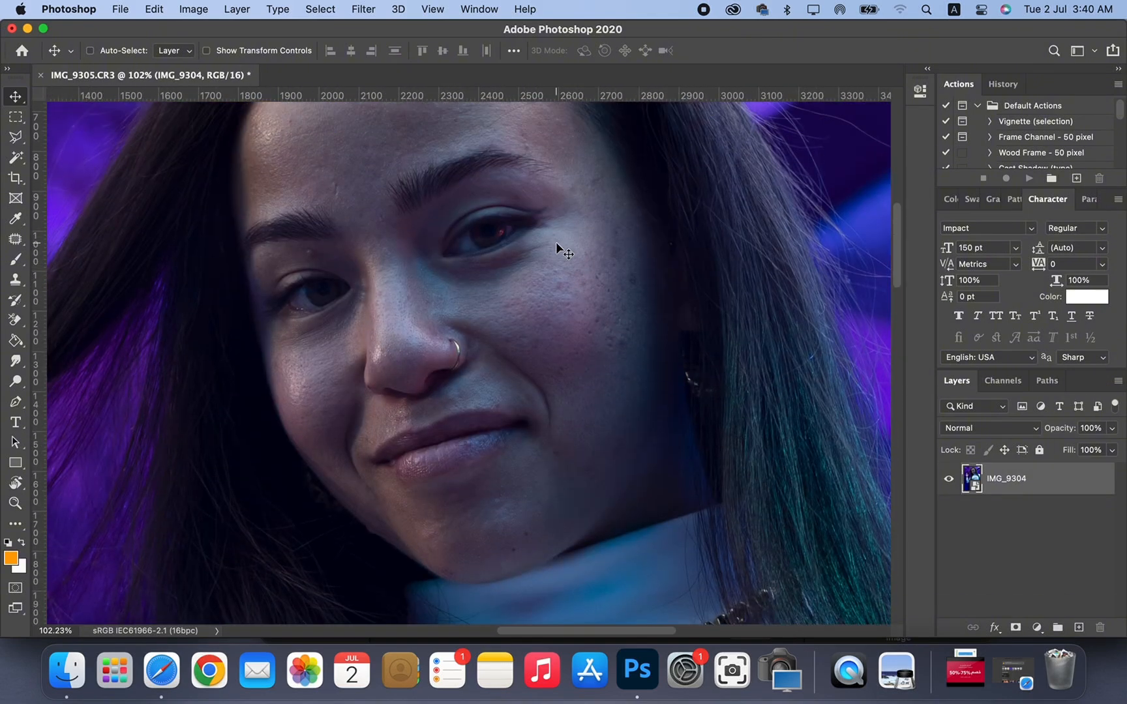
pyautogui.scroll(8, 516, 275)
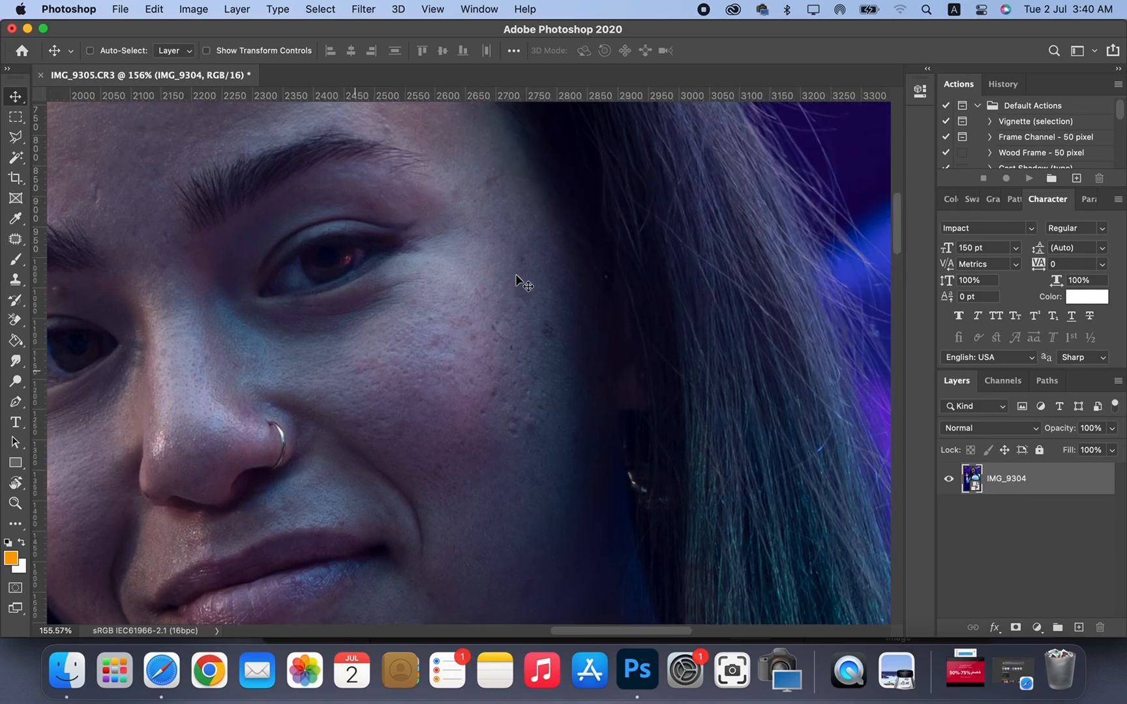
pyautogui.hscroll(-10, 516, 275)
pyautogui.scroll(5, 516, 275)
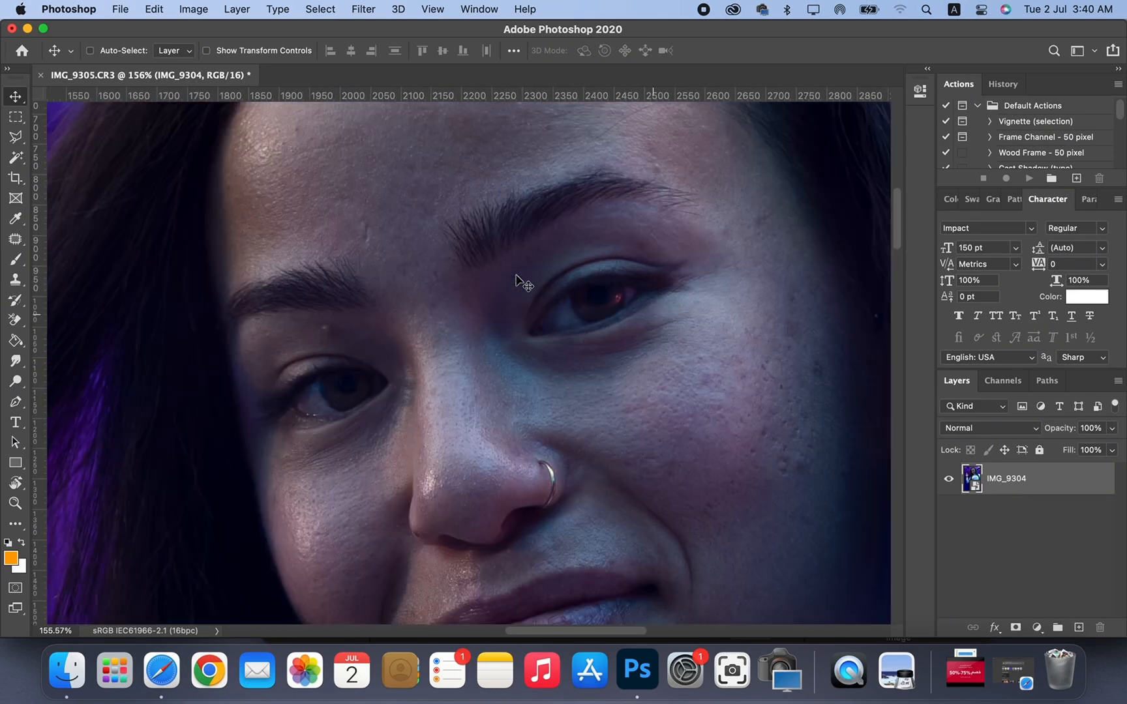
pyautogui.scroll(-3, 516, 275)
pyautogui.hscroll(3, 516, 276)
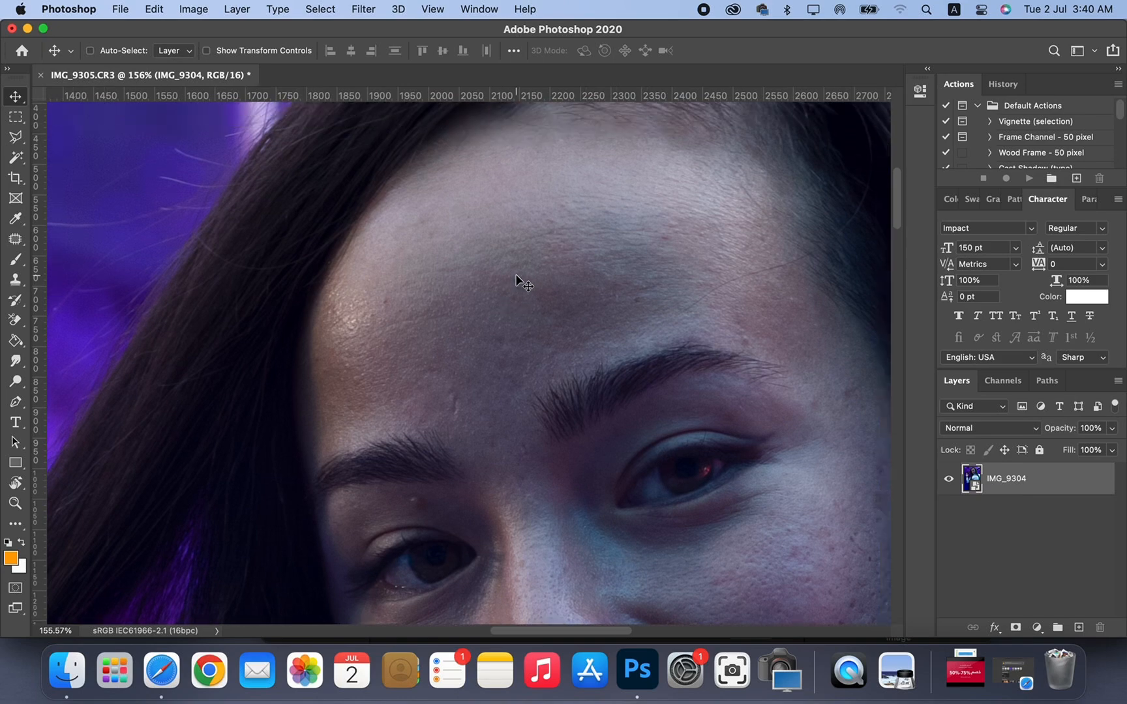
pyautogui.scroll(-2, 501, 281)
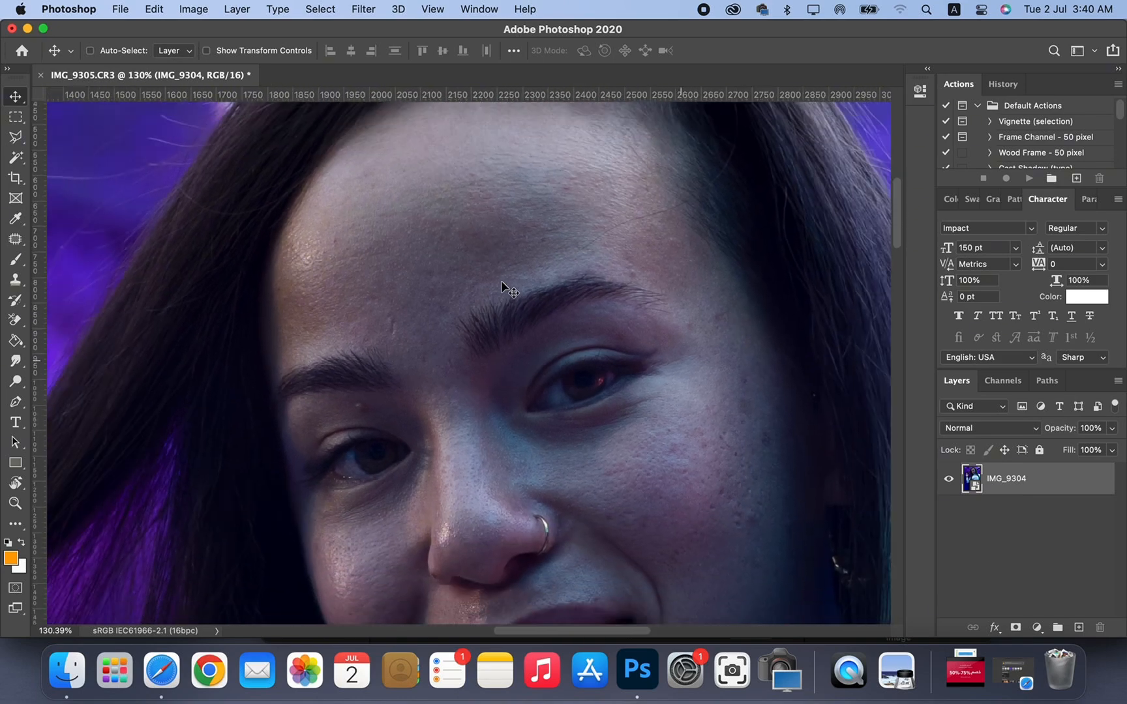
pyautogui.scroll(-4, 501, 282)
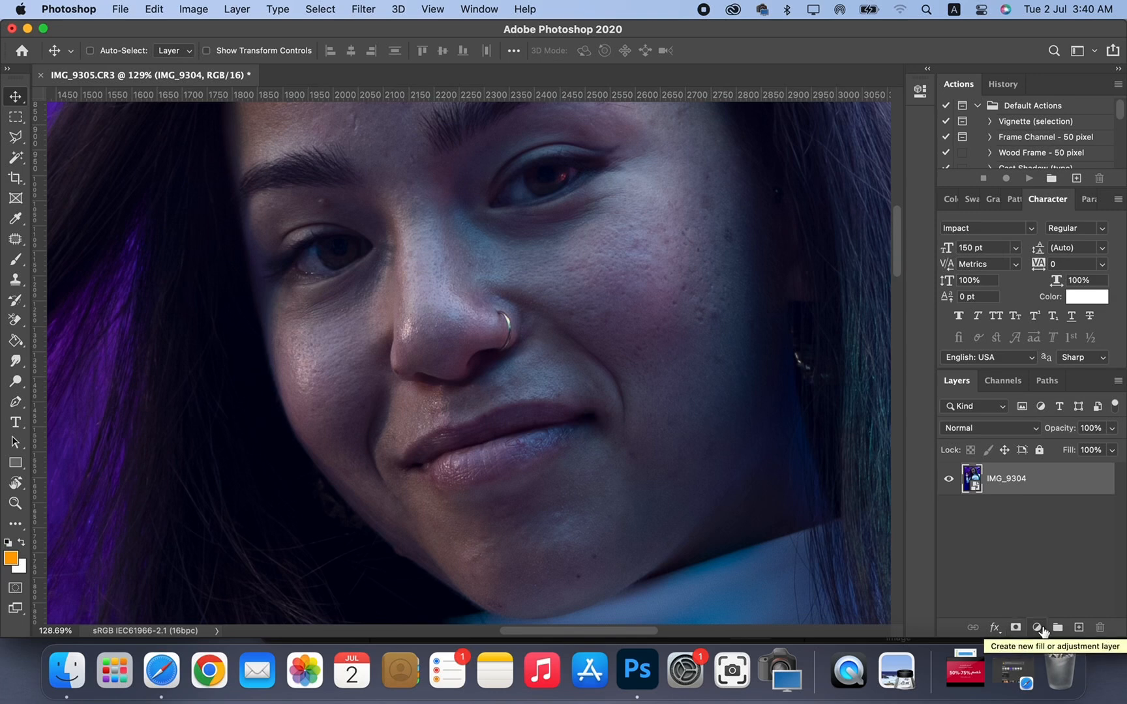
# - Add a Black & White adjustment layer above IMG_9304 and set Reds to 77 and Yellows to -143
pyautogui.click(1036, 627)
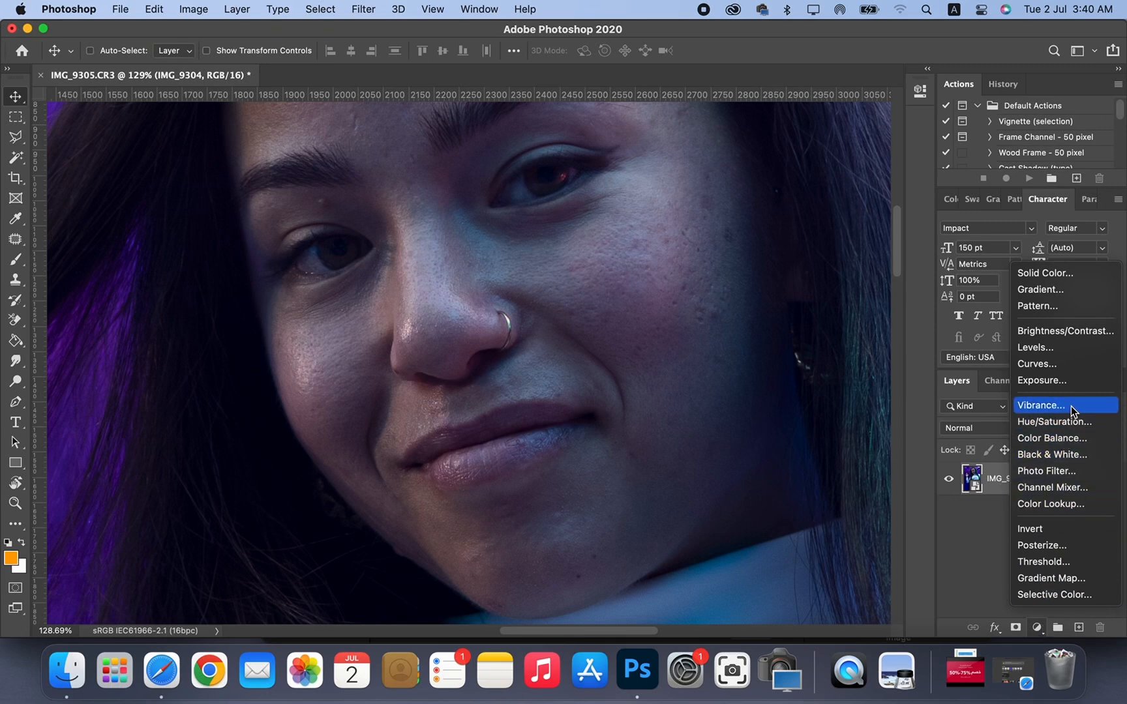
pyautogui.click(1073, 457)
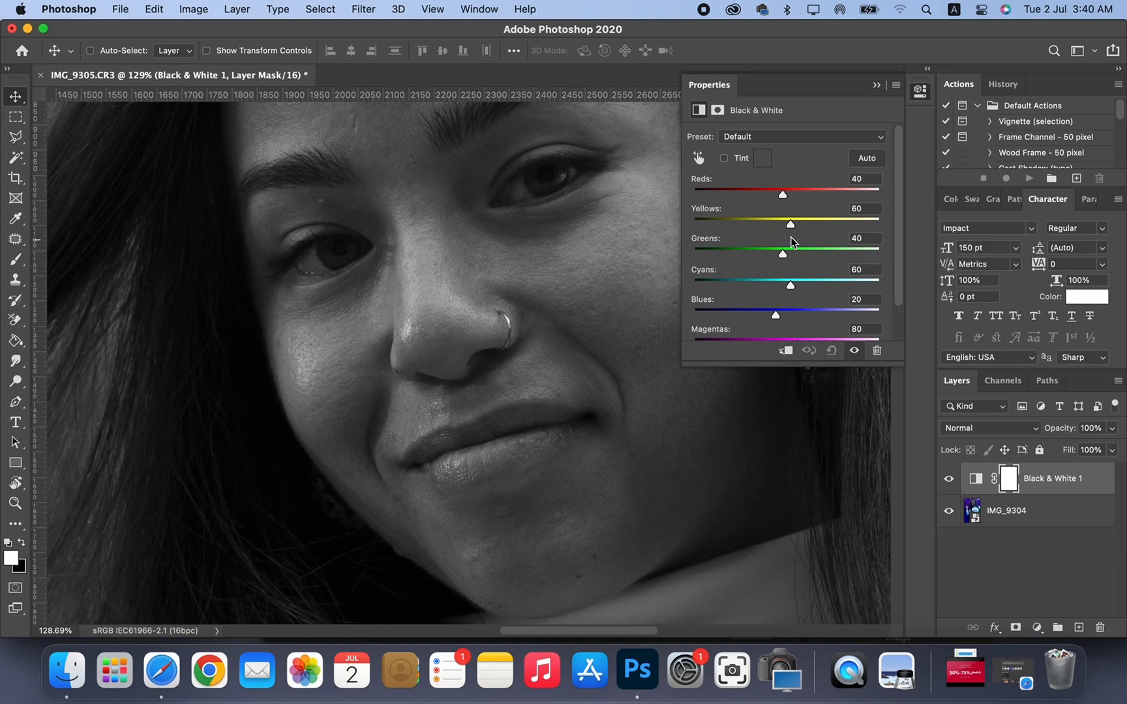
pyautogui.moveTo(782, 195); pyautogui.dragTo(715, 242)
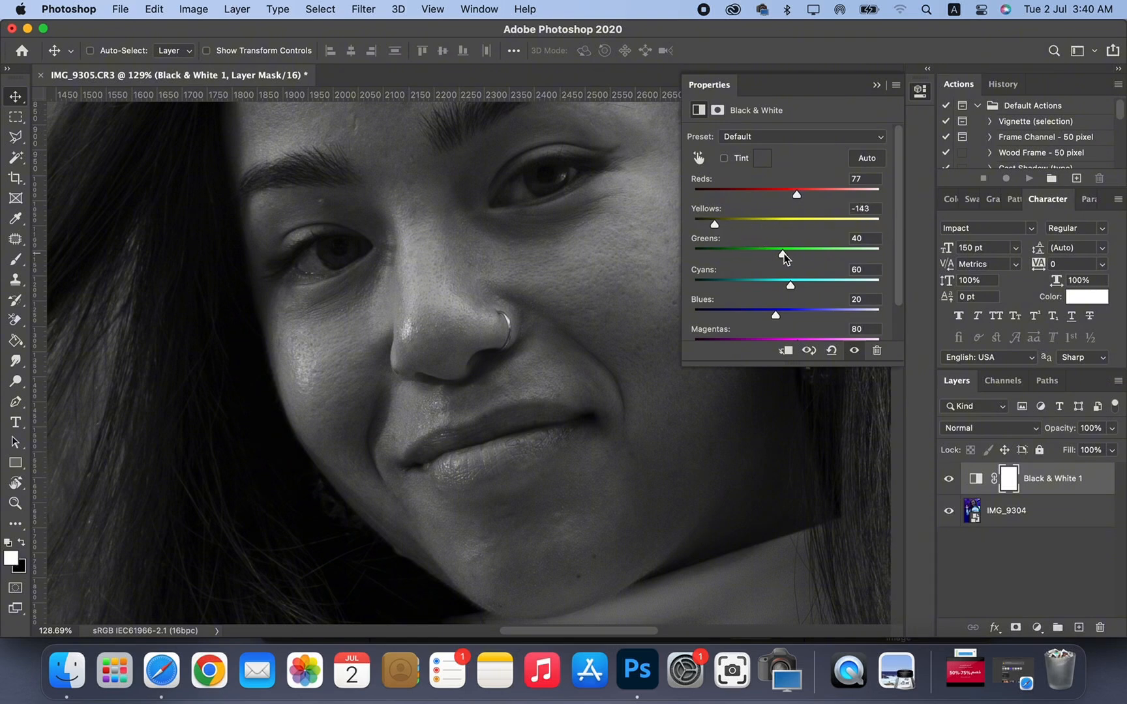
# - Set the Black & White layer's Greens to 262, Blues to 203, Cyans to 134 and Magentas to 94
pyautogui.moveTo(782, 255); pyautogui.dragTo(844, 254)
pyautogui.moveTo(775, 316); pyautogui.dragTo(845, 320)
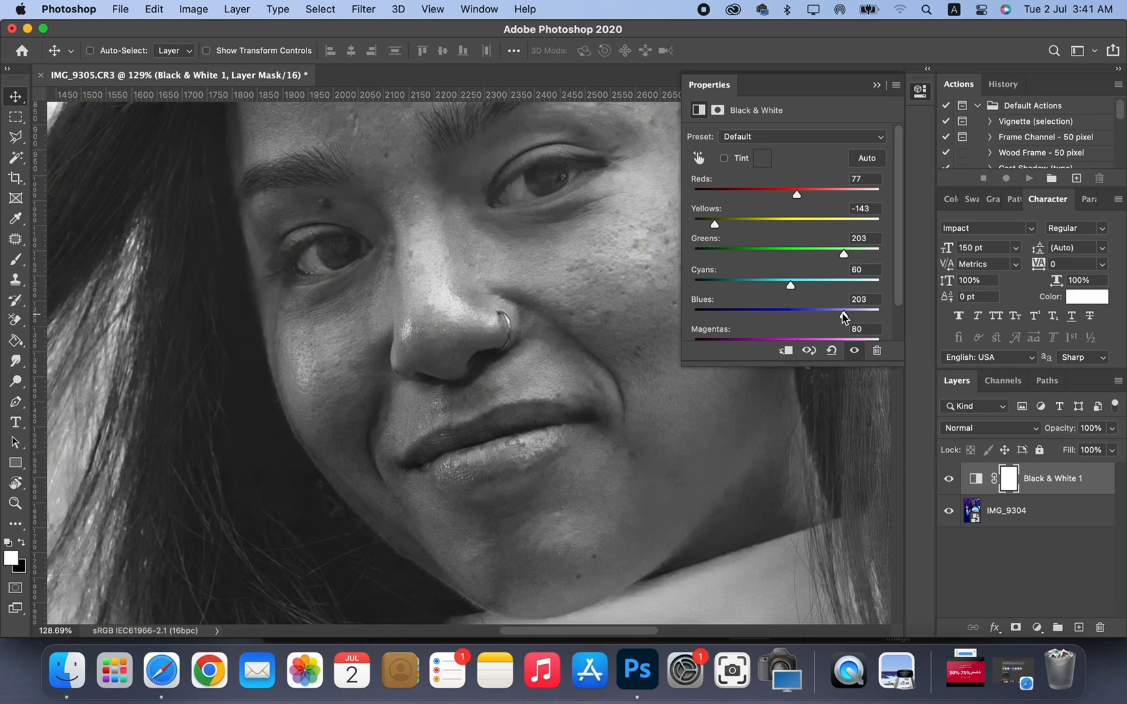
pyautogui.moveTo(791, 286); pyautogui.dragTo(866, 258)
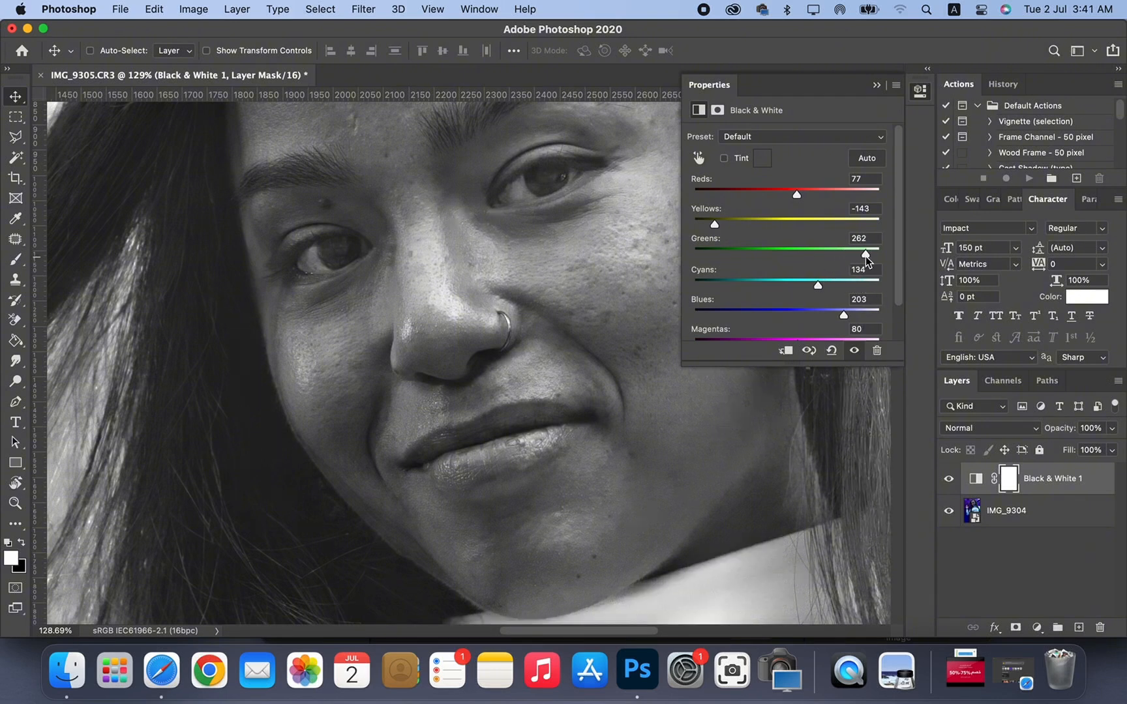
pyautogui.scroll(-2, 833, 328)
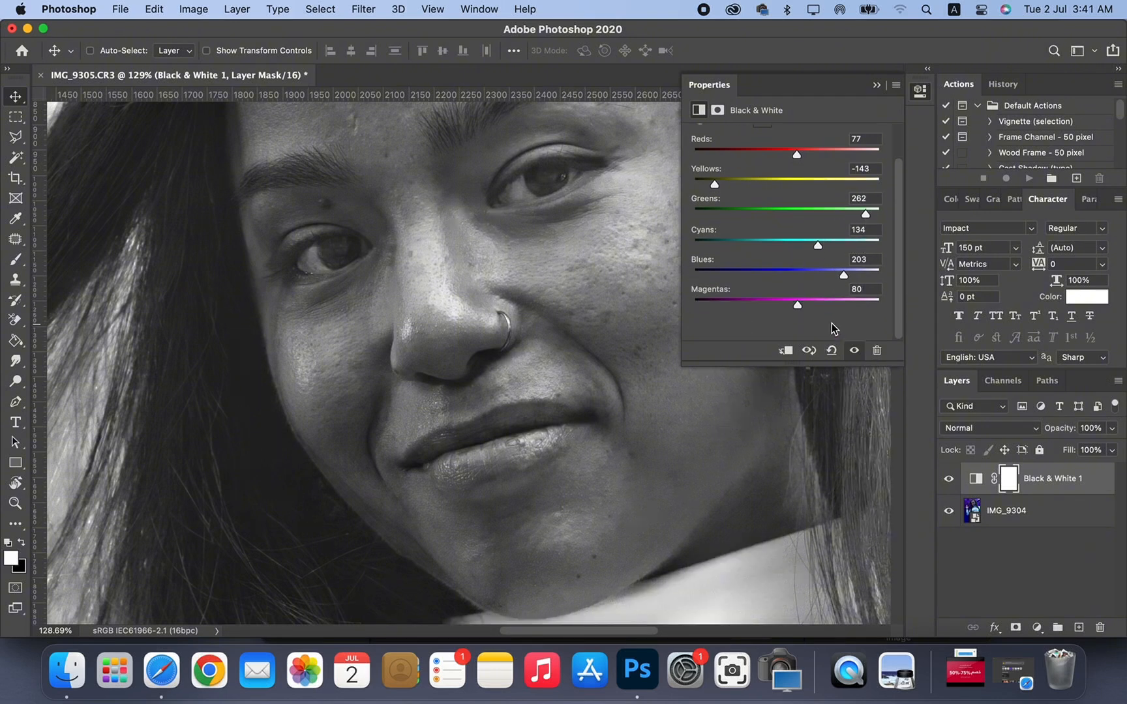
pyautogui.moveTo(796, 306)
pyautogui.mouseDown()
pyautogui.moveTo(758, 308)
pyautogui.moveTo(842, 311)
pyautogui.moveTo(732, 308)
pyautogui.moveTo(806, 316)
pyautogui.mouseUp()
pyautogui.scroll(3, 803, 261)
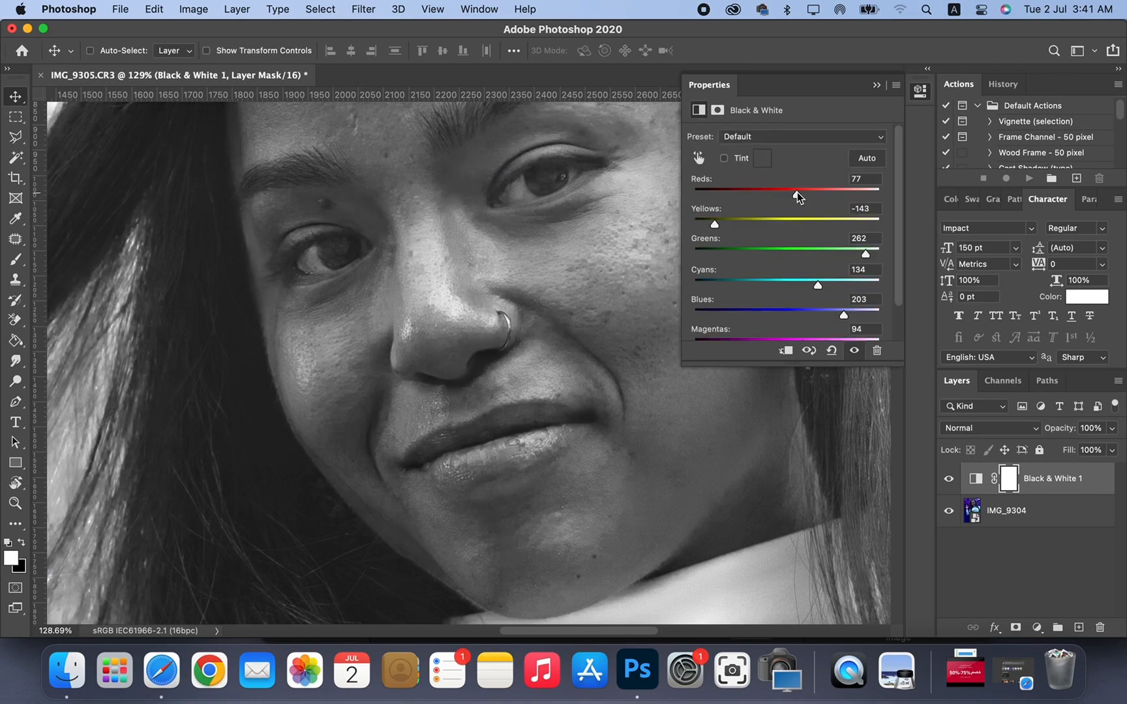
# - Set the Black & White layer's Reds to 65 and put its settings away
pyautogui.moveTo(797, 191); pyautogui.dragTo(850, 202)
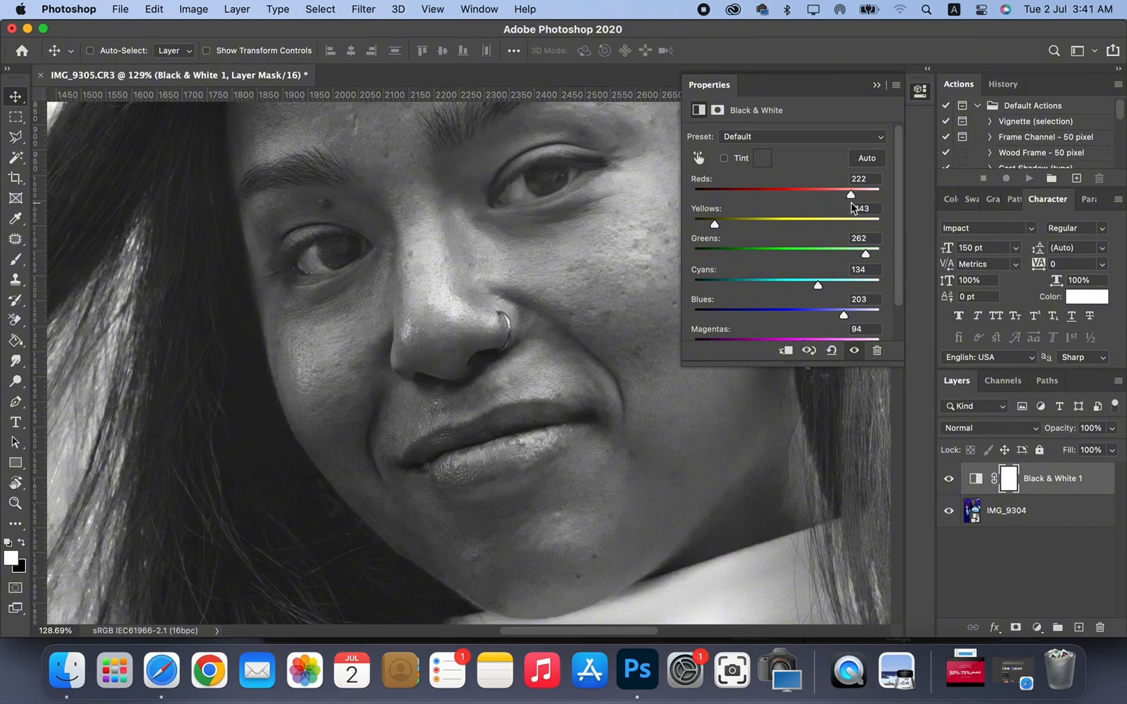
pyautogui.moveTo(793, 202); pyautogui.dragTo(793, 202)
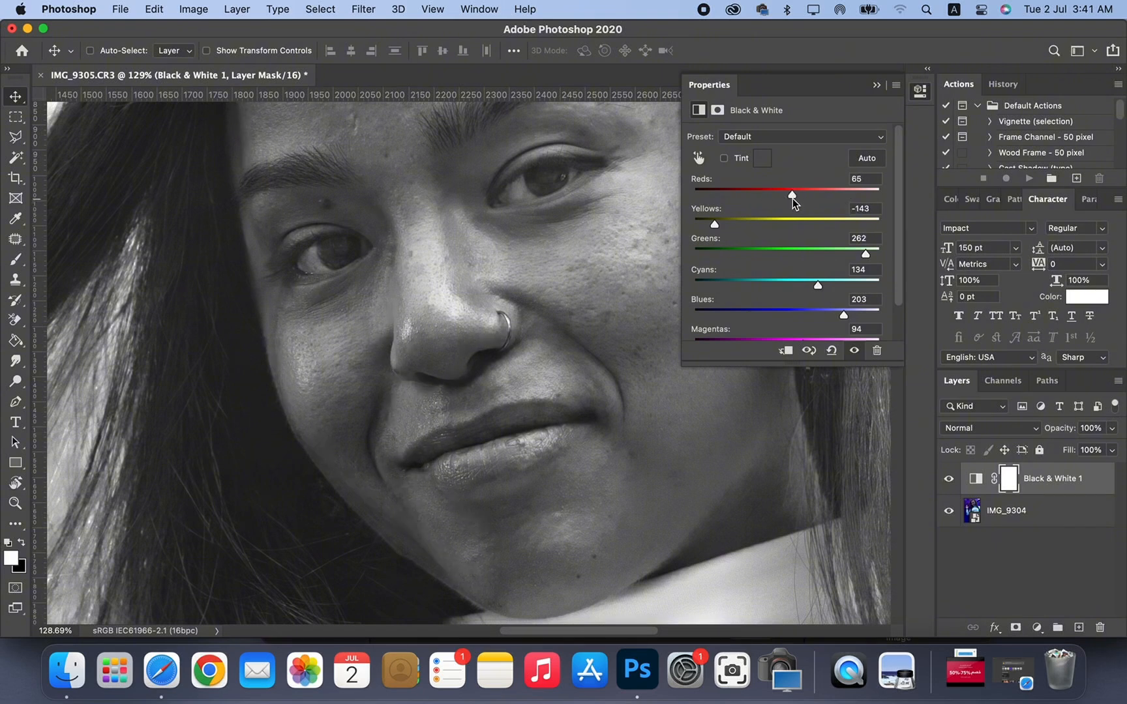
pyautogui.click(874, 89)
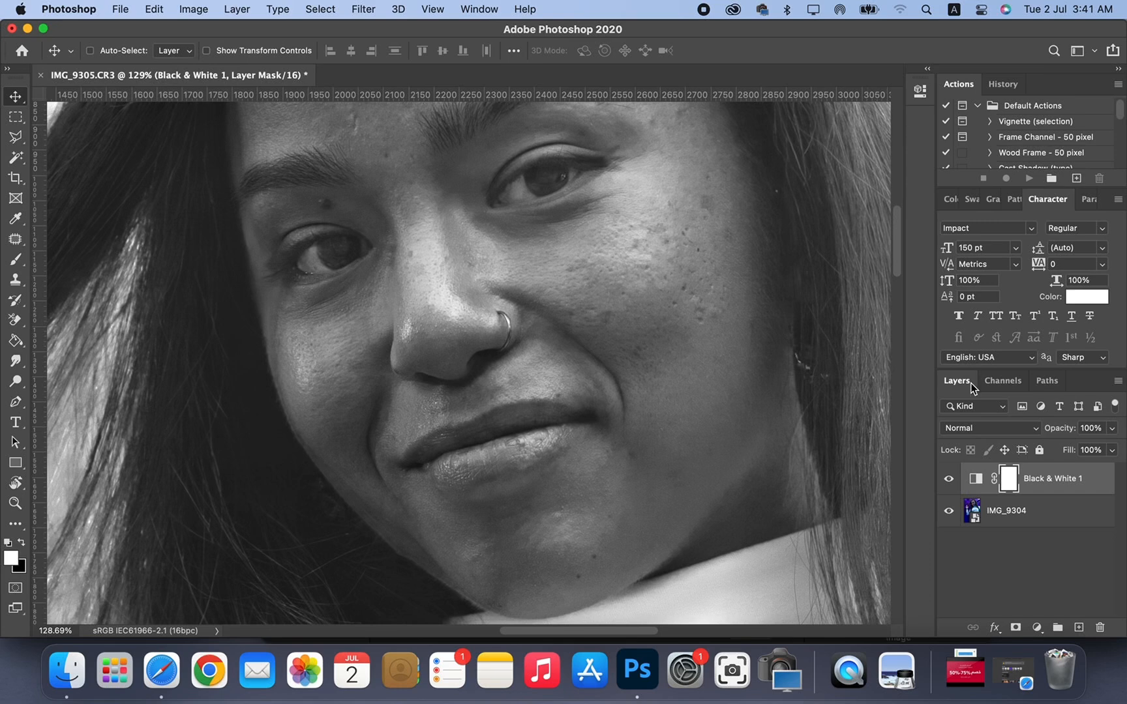
# - Select the IMG_9304 layer and examine the cheeks, forehead and eye areas for blemishes at high magnification
pyautogui.click(1026, 512)
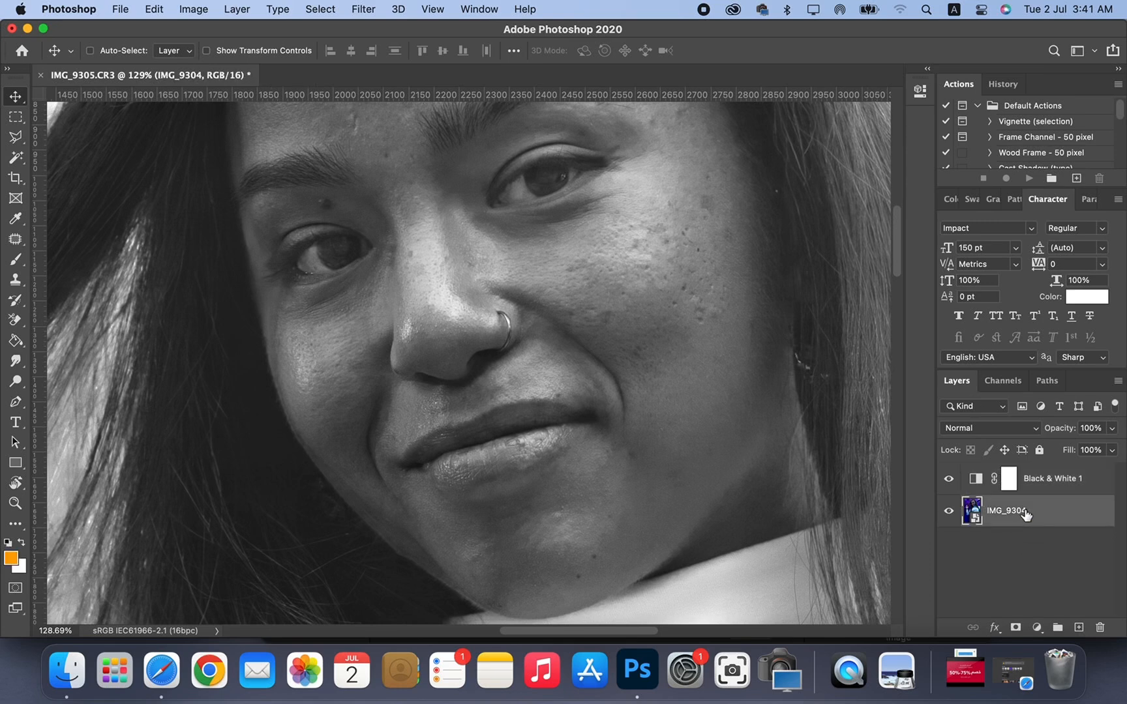
pyautogui.scroll(5, 741, 333)
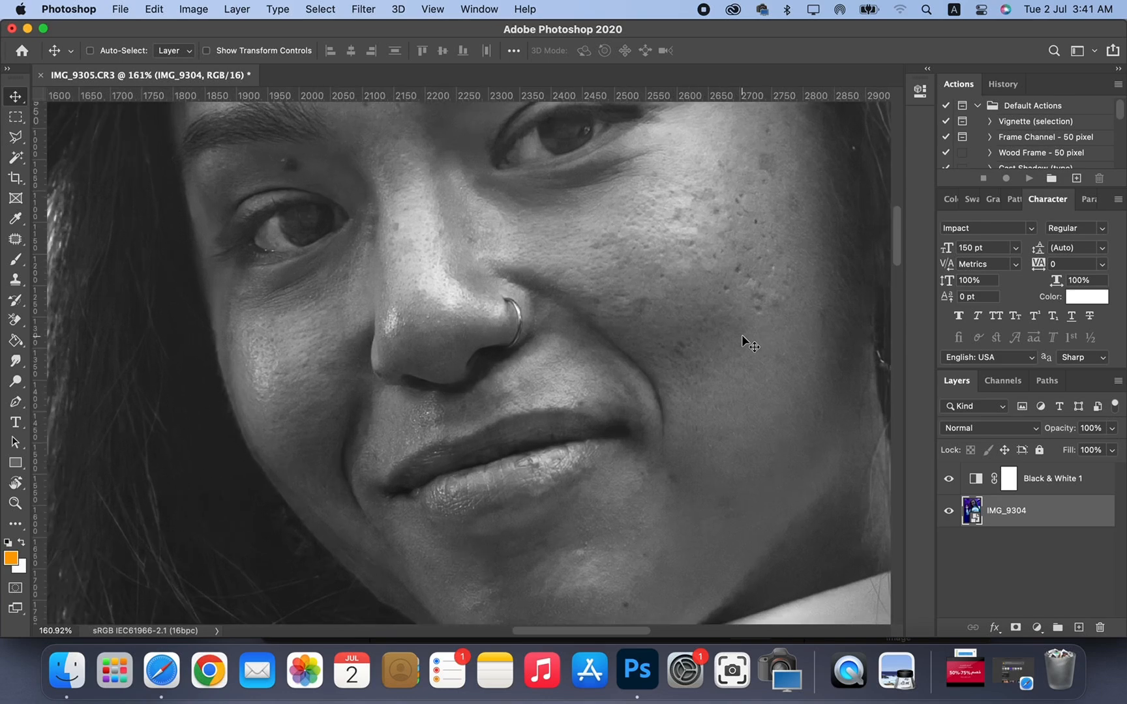
pyautogui.scroll(1, 742, 341)
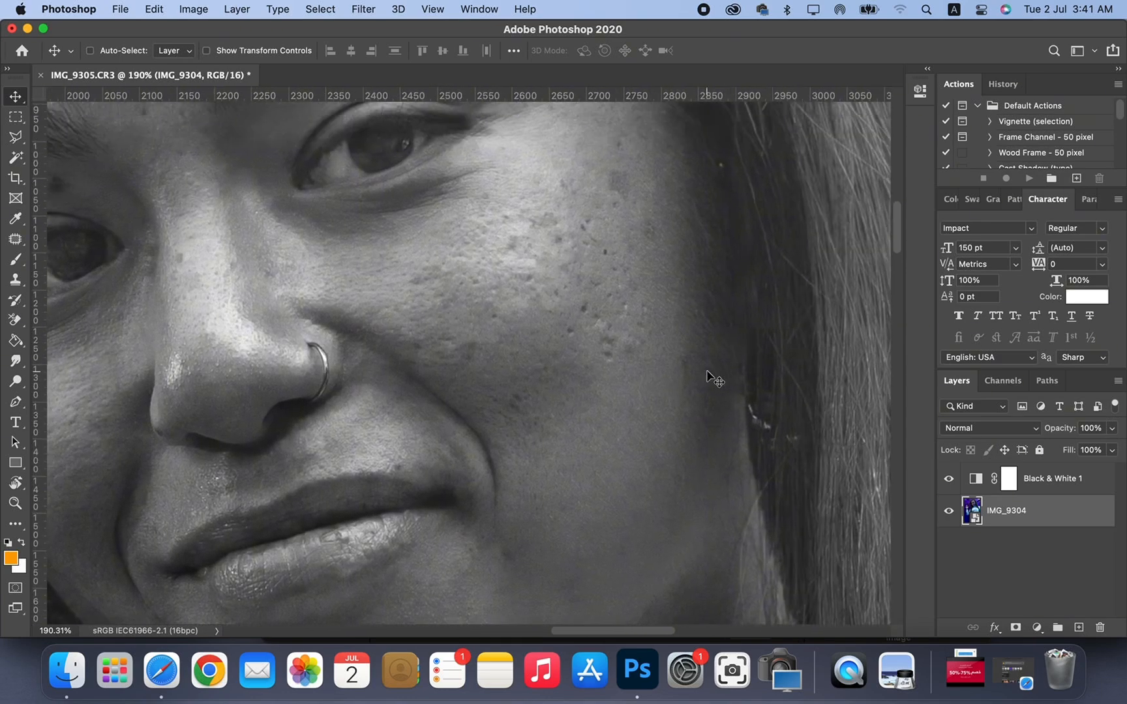
pyautogui.scroll(-5, 707, 371)
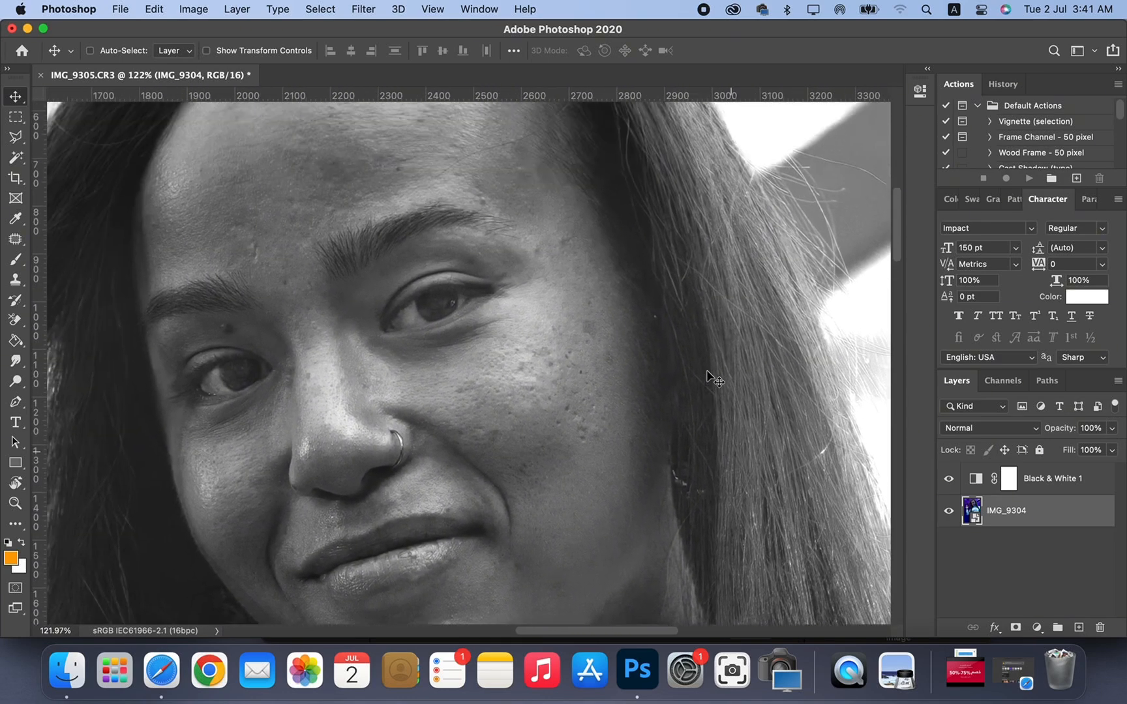
pyautogui.scroll(5, 708, 371)
pyautogui.hscroll(-4, 708, 371)
pyautogui.scroll(9, 706, 370)
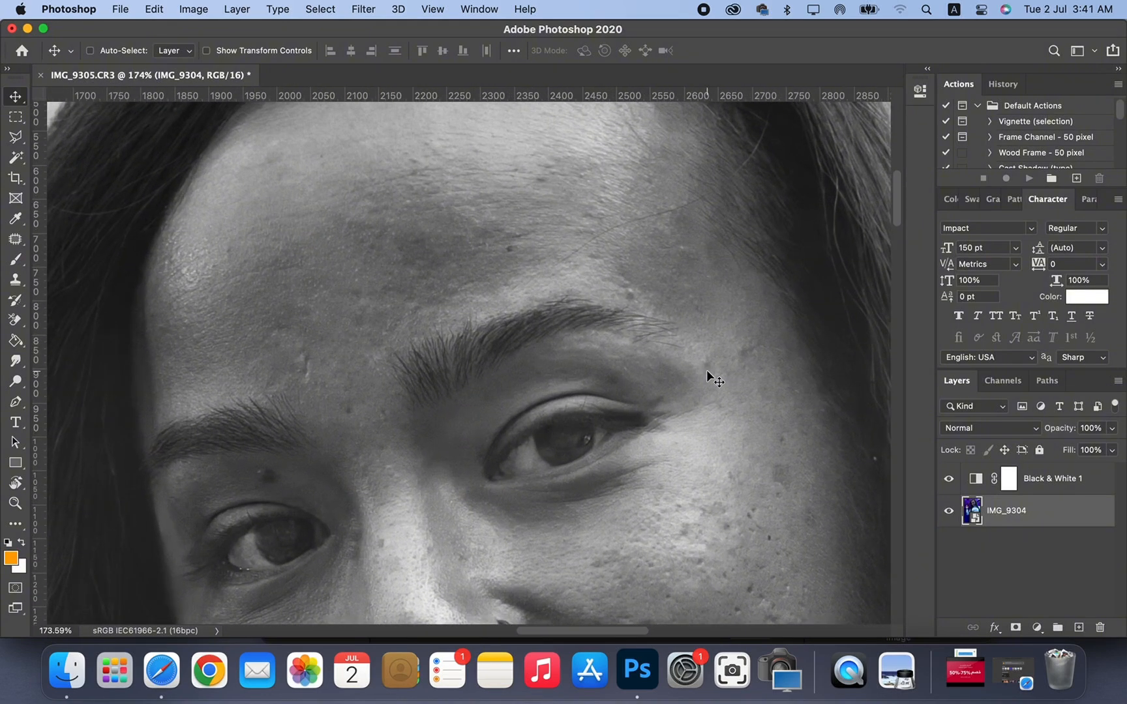
pyautogui.hscroll(-6, 706, 370)
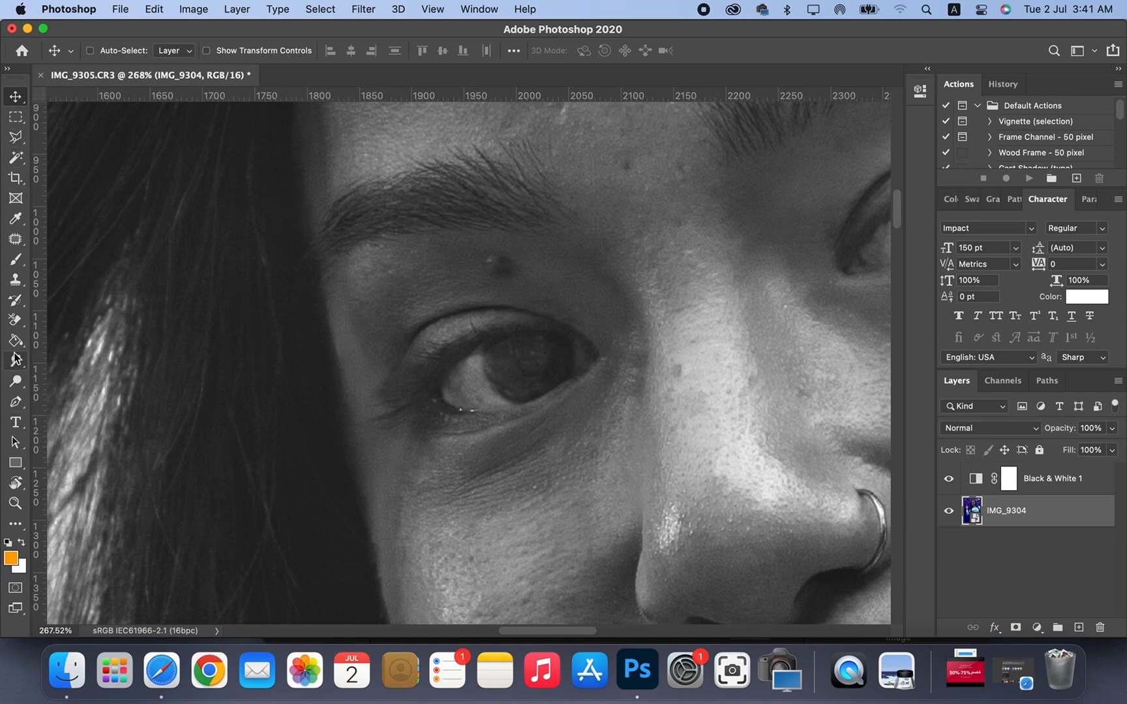
# - Patch the mole between eyebrow and eye with the content-aware Patch tool, rasterizing the IMG_9304 smart object for it
pyautogui.click(16, 240)
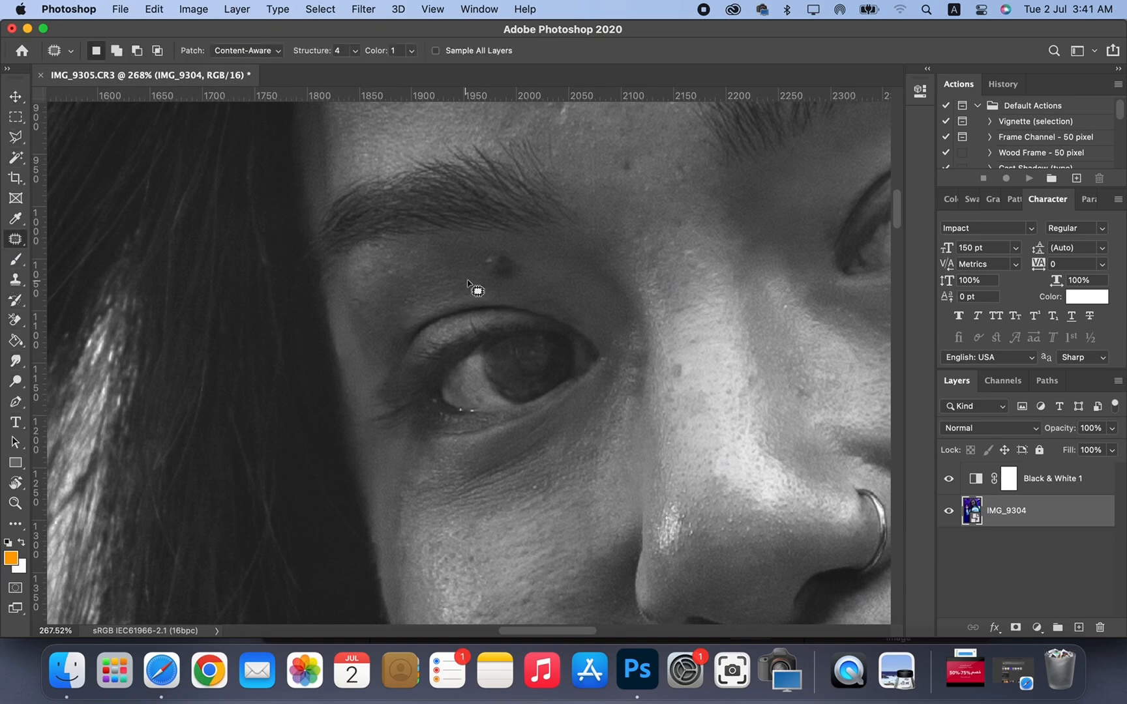
pyautogui.moveTo(493, 285)
pyautogui.mouseDown()
pyautogui.moveTo(485, 244)
pyautogui.moveTo(516, 242)
pyautogui.moveTo(530, 254)
pyautogui.moveTo(500, 287)
pyautogui.mouseUp()
pyautogui.click(521, 269)
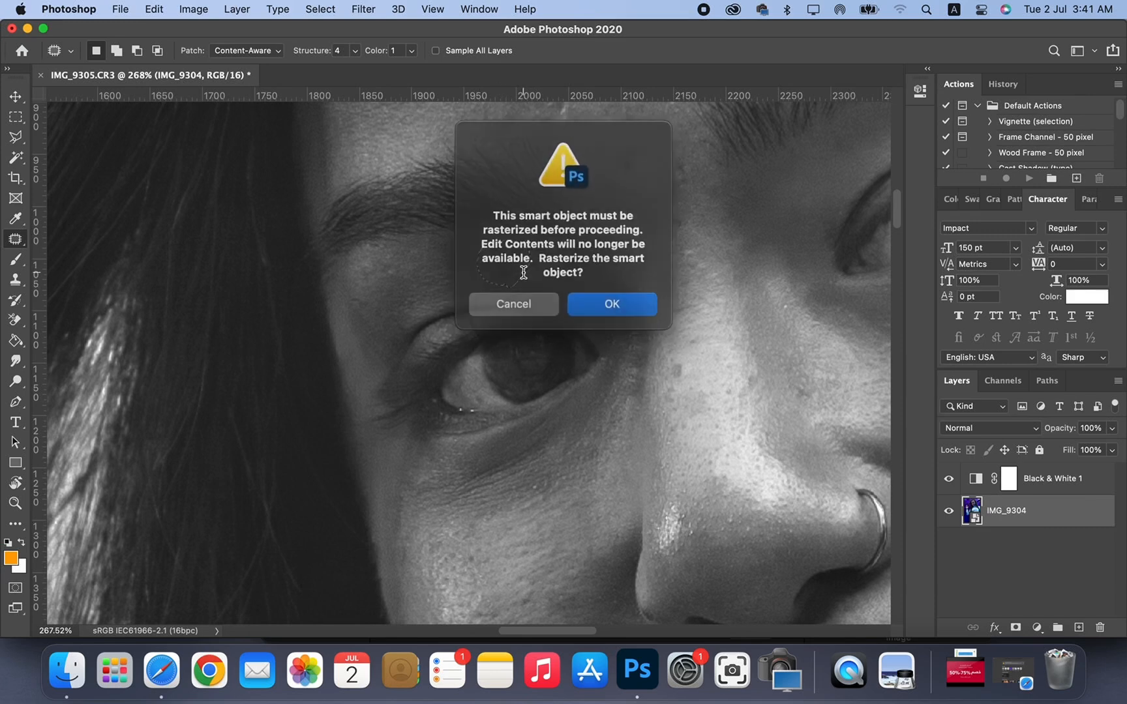
pyautogui.click(609, 299)
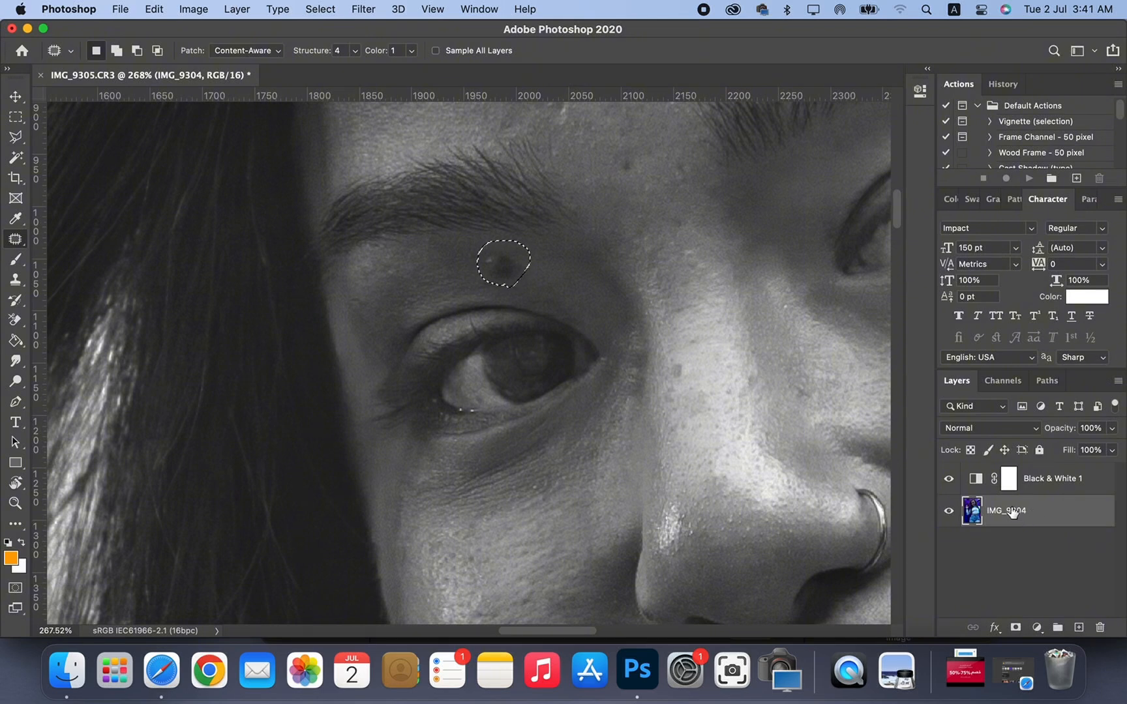
pyautogui.moveTo(497, 268); pyautogui.dragTo(453, 263)
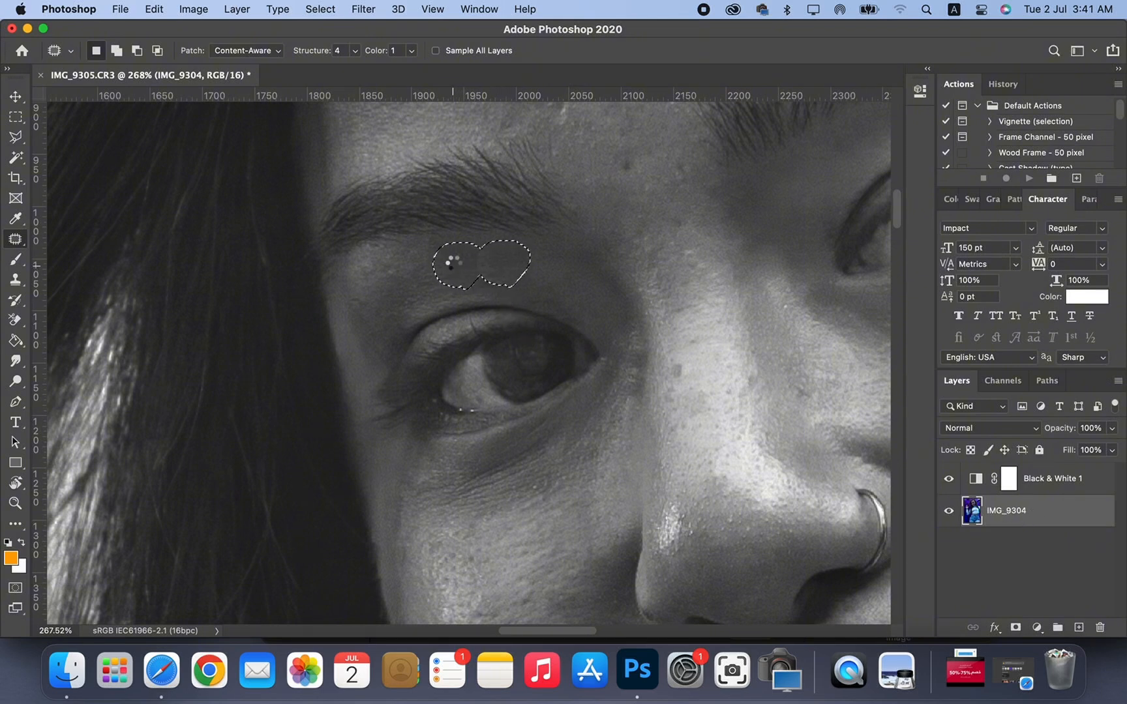
pyautogui.press('super+d')
# - Patch the dark spot and small scar between the eyebrows and the spot higher on the forehead
pyautogui.scroll(10, 727, 334)
pyautogui.hscroll(3, 727, 334)
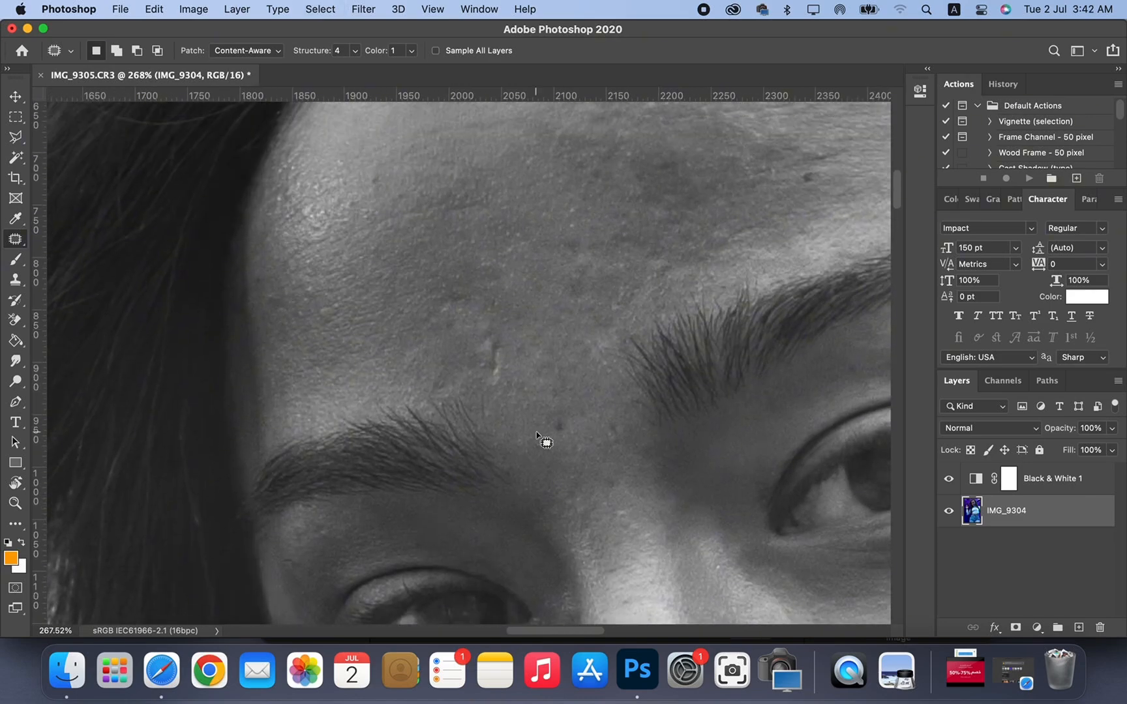
pyautogui.moveTo(554, 435)
pyautogui.mouseDown()
pyautogui.moveTo(563, 414)
pyautogui.moveTo(573, 447)
pyautogui.moveTo(570, 422)
pyautogui.moveTo(580, 422)
pyautogui.mouseUp()
pyautogui.press('super+d')
pyautogui.moveTo(506, 352)
pyautogui.mouseDown()
pyautogui.moveTo(499, 382)
pyautogui.moveTo(517, 365)
pyautogui.mouseUp()
pyautogui.press('super+d')
pyautogui.moveTo(823, 184); pyautogui.dragTo(803, 191)
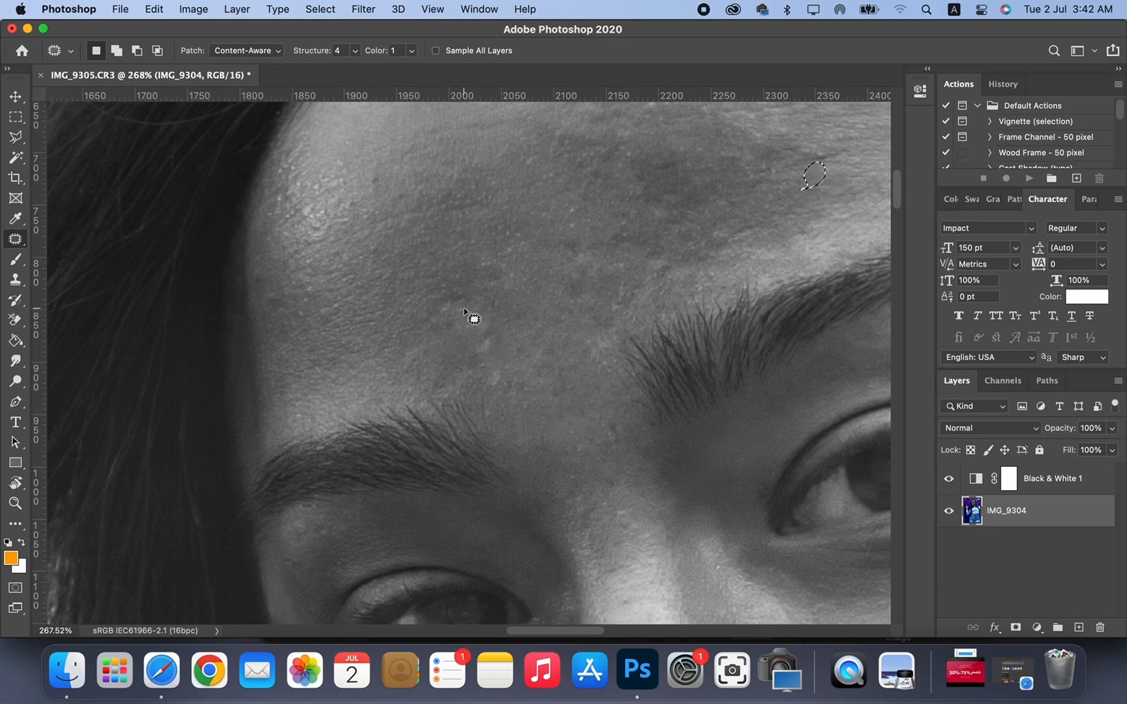
# - Patch the small blemishes on the hair-side forehead and the remaining marks between the eyebrows
pyautogui.moveTo(447, 315)
pyautogui.mouseDown()
pyautogui.moveTo(443, 301)
pyautogui.moveTo(483, 305)
pyautogui.moveTo(468, 325)
pyautogui.moveTo(456, 304)
pyautogui.mouseUp()
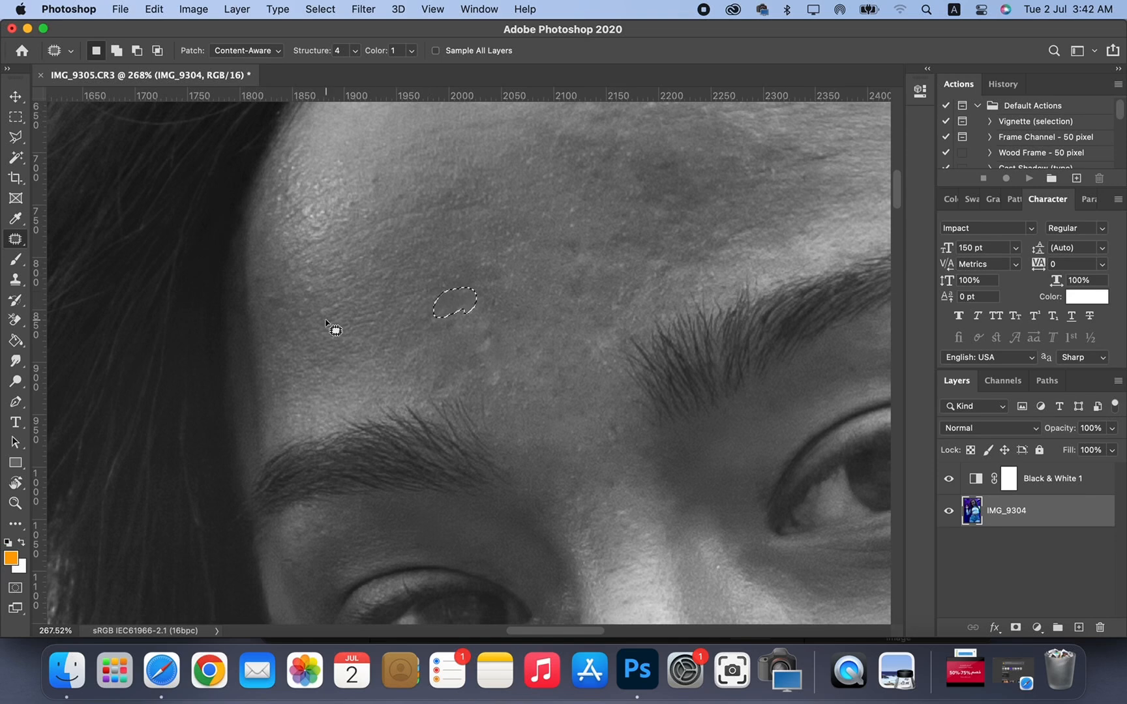
pyautogui.moveTo(330, 325)
pyautogui.mouseDown()
pyautogui.moveTo(314, 309)
pyautogui.moveTo(334, 328)
pyautogui.mouseUp()
pyautogui.click(377, 185)
pyautogui.moveTo(383, 182); pyautogui.dragTo(233, 325)
pyautogui.moveTo(617, 419); pyautogui.dragTo(613, 441)
pyautogui.click(606, 478)
pyautogui.moveTo(484, 345); pyautogui.dragTo(489, 320)
pyautogui.click(534, 371)
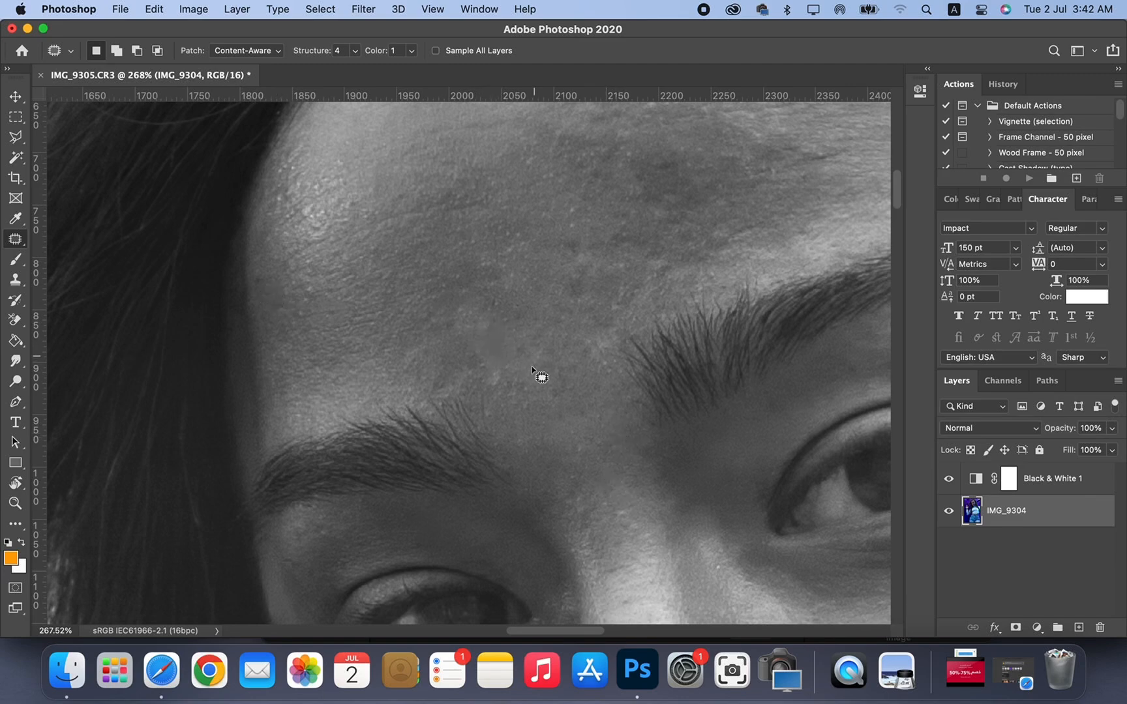
# - Patch the uneven spots on the upper forehead below the hairline
pyautogui.scroll(5, 582, 380)
pyautogui.hscroll(4, 581, 381)
pyautogui.moveTo(613, 348); pyautogui.dragTo(617, 352)
pyautogui.moveTo(606, 358); pyautogui.dragTo(611, 392)
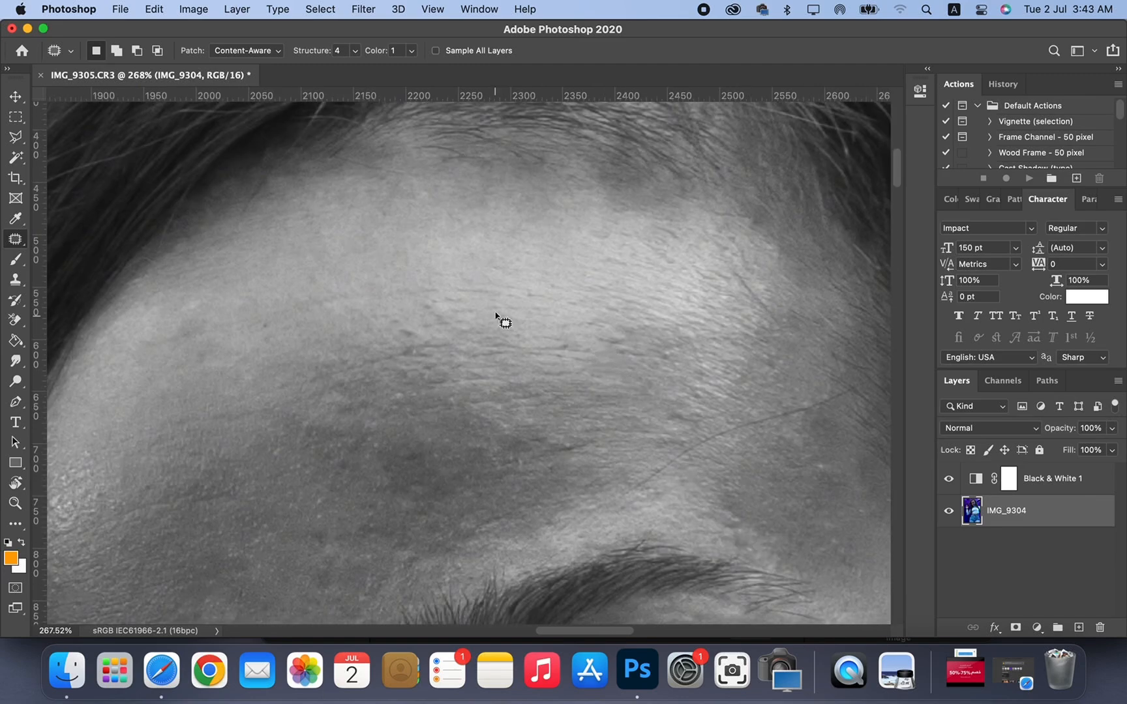
pyautogui.moveTo(424, 313); pyautogui.dragTo(421, 335)
# - Patch the blemishes on the forehead and temple above the eyebrow on the nose-ring side
pyautogui.scroll(-3, 716, 377)
pyautogui.hscroll(3, 716, 377)
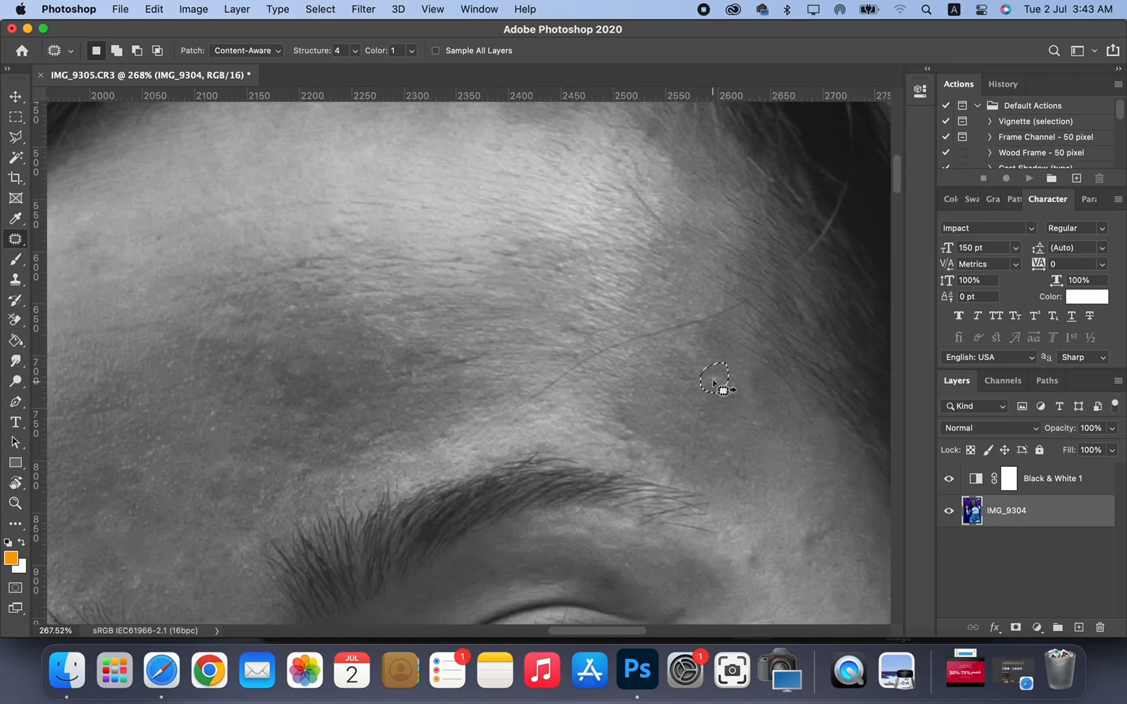
pyautogui.moveTo(640, 466)
pyautogui.mouseDown()
pyautogui.moveTo(633, 426)
pyautogui.moveTo(641, 465)
pyautogui.mouseUp()
pyautogui.moveTo(566, 362); pyautogui.dragTo(571, 364)
pyautogui.moveTo(518, 274); pyautogui.dragTo(520, 277)
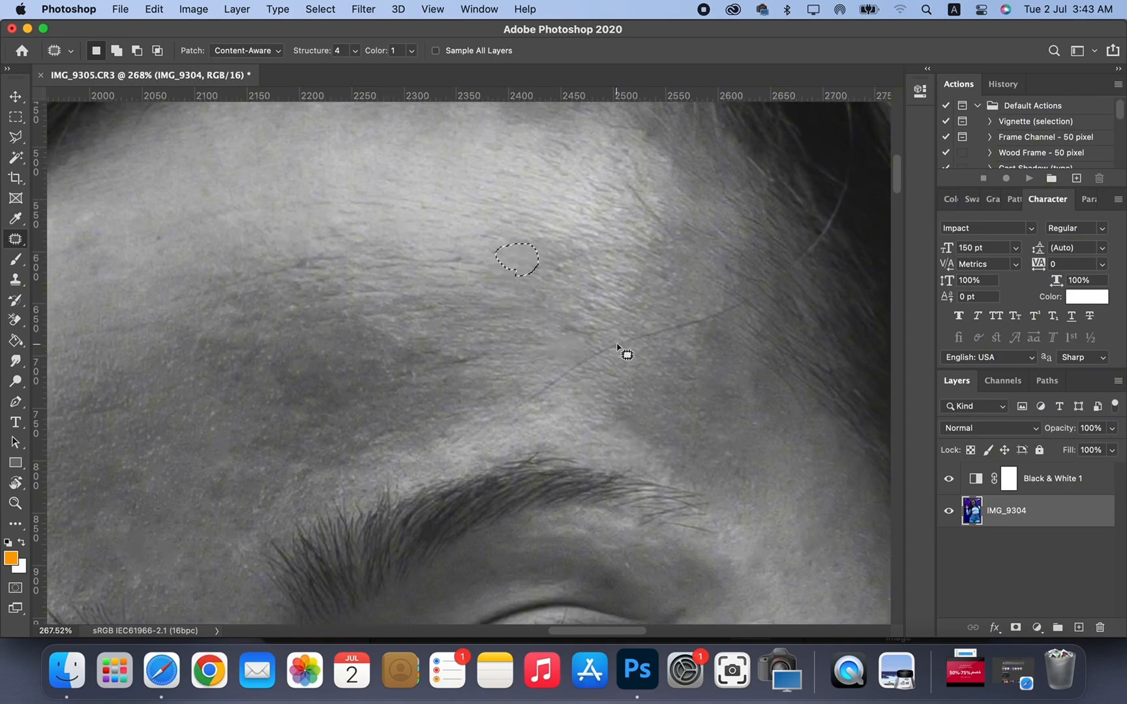
# - Patch the spots on the temple and the skin beside the outer corner of the nose-ring-side eye
pyautogui.scroll(-5, 625, 349)
pyautogui.hscroll(1, 625, 350)
pyautogui.moveTo(580, 307); pyautogui.dragTo(582, 303)
pyautogui.moveTo(810, 559); pyautogui.dragTo(829, 488)
pyautogui.moveTo(831, 411); pyautogui.dragTo(829, 409)
pyautogui.moveTo(824, 400); pyautogui.dragTo(872, 397)
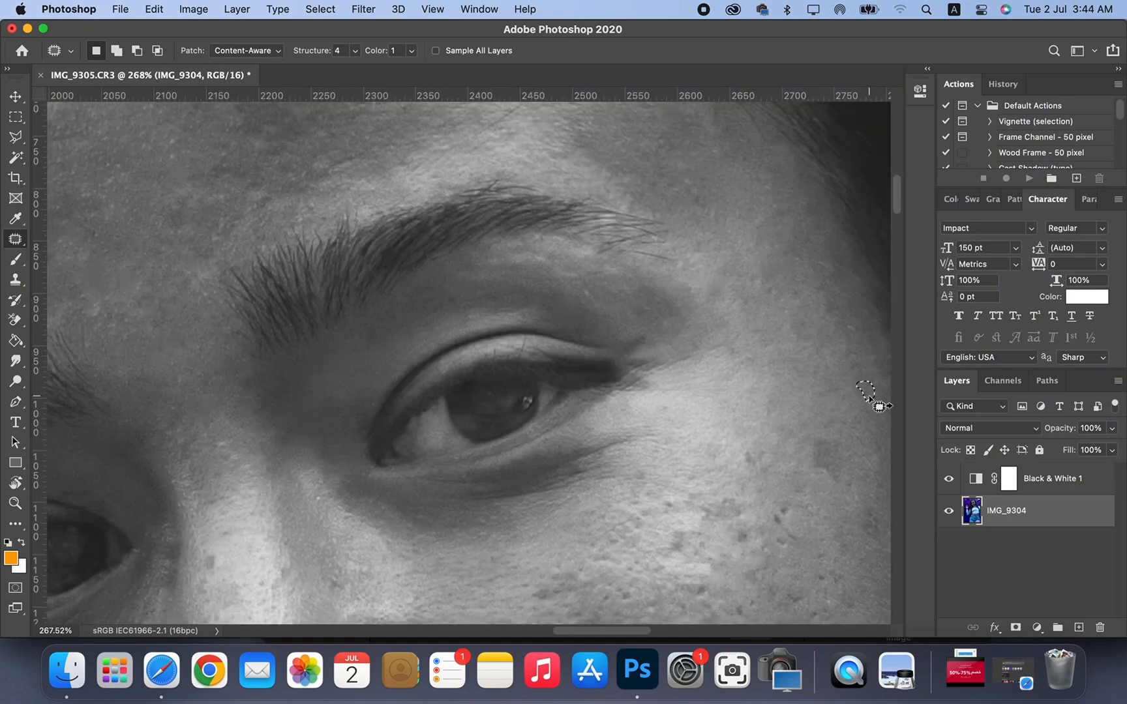
pyautogui.moveTo(774, 523); pyautogui.dragTo(761, 488)
# - Patch the dark spots on the upper cheek below the outer corner of the eye
pyautogui.scroll(-5, 716, 503)
pyautogui.hscroll(2, 716, 503)
pyautogui.moveTo(697, 454); pyautogui.dragTo(697, 458)
pyautogui.moveTo(679, 487); pyautogui.dragTo(684, 495)
pyautogui.moveTo(656, 357); pyautogui.dragTo(658, 365)
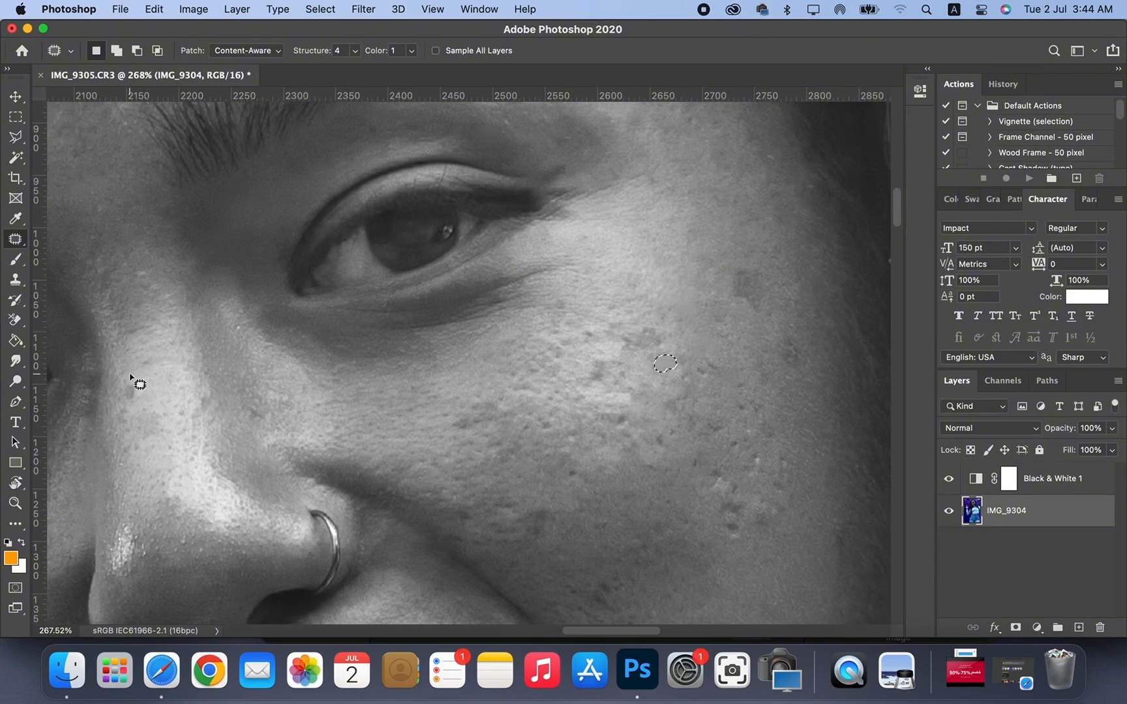
# - Patch the marks on the nose bridge and the pitted skin across the middle of the nose-ring-side cheek
pyautogui.moveTo(132, 378); pyautogui.dragTo(126, 385)
pyautogui.moveTo(450, 411); pyautogui.dragTo(455, 428)
pyautogui.moveTo(592, 590); pyautogui.dragTo(586, 599)
pyautogui.moveTo(625, 429); pyautogui.dragTo(626, 427)
pyautogui.moveTo(657, 432); pyautogui.dragTo(663, 441)
pyautogui.moveTo(657, 326); pyautogui.dragTo(665, 320)
pyautogui.moveTo(598, 363); pyautogui.dragTo(607, 375)
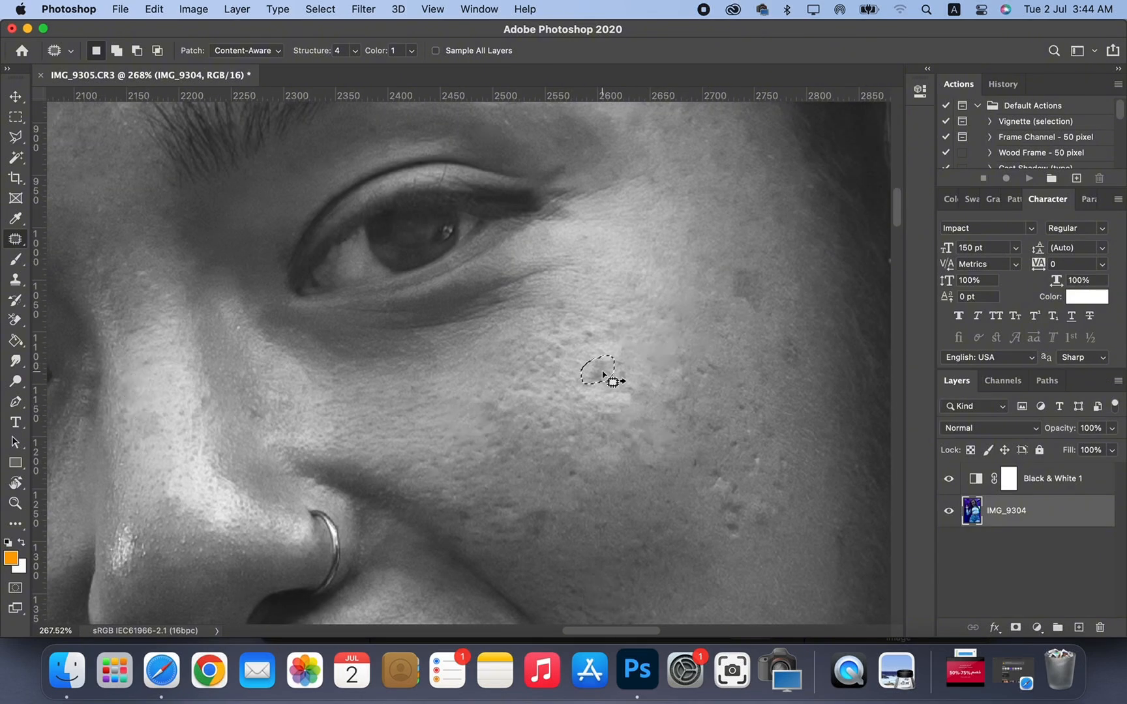
# - Patch the bumps under the eye and the acne scars on the outer part of the cheek
pyautogui.moveTo(586, 328); pyautogui.dragTo(593, 330)
pyautogui.moveTo(554, 293); pyautogui.dragTo(565, 303)
pyautogui.moveTo(727, 279); pyautogui.dragTo(738, 304)
pyautogui.moveTo(722, 501); pyautogui.dragTo(729, 505)
pyautogui.moveTo(769, 500); pyautogui.dragTo(779, 499)
pyautogui.moveTo(686, 494); pyautogui.dragTo(709, 483)
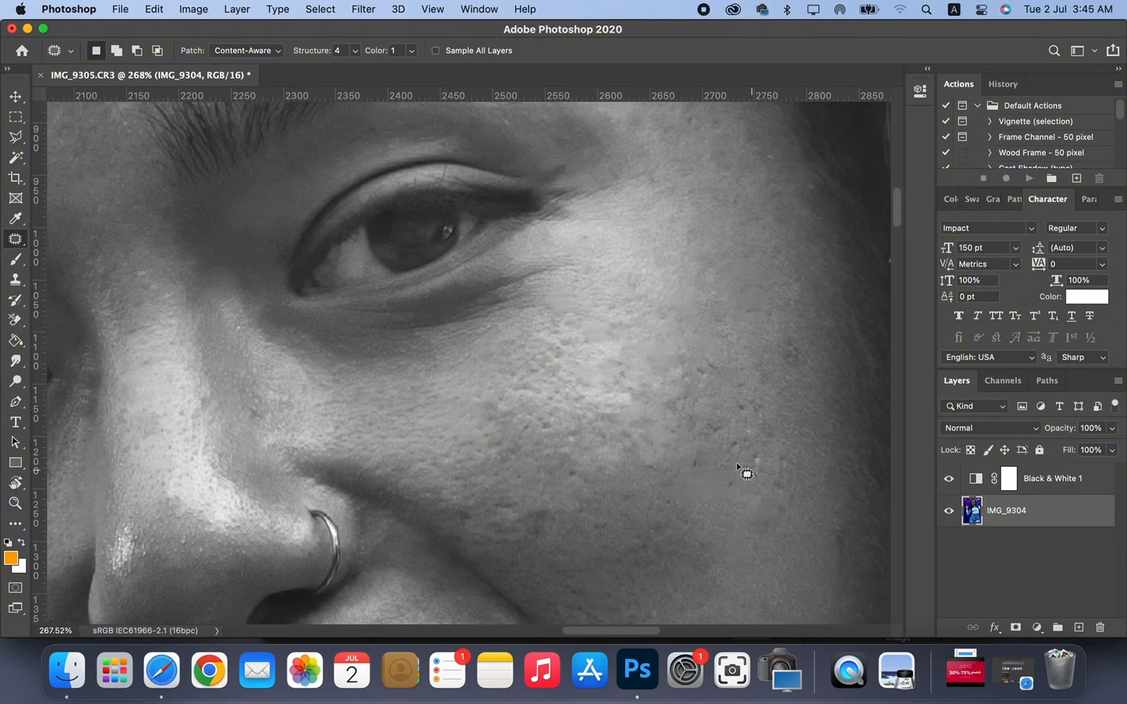
# - Patch the remaining small pits and dark spots on the outer cheek
pyautogui.moveTo(732, 442); pyautogui.dragTo(737, 463)
pyautogui.moveTo(668, 426); pyautogui.dragTo(672, 423)
pyautogui.moveTo(740, 416); pyautogui.dragTo(745, 418)
pyautogui.moveTo(721, 354); pyautogui.dragTo(718, 360)
pyautogui.scroll(-3, 715, 435)
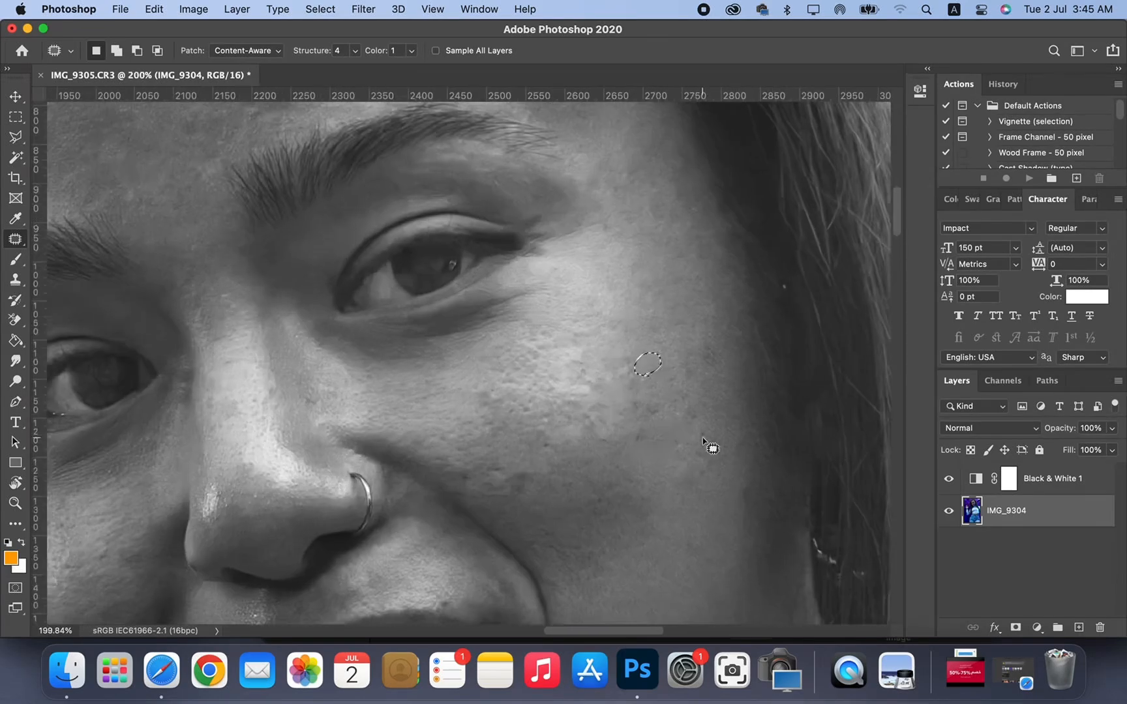
pyautogui.scroll(3, 711, 448)
pyautogui.scroll(-4, 652, 443)
pyautogui.moveTo(534, 445); pyautogui.dragTo(538, 450)
pyautogui.moveTo(565, 272); pyautogui.dragTo(569, 278)
# - Patch the blemishes around the mouth and outline the mole on the chin with the Patch tool
pyautogui.scroll(-5, 623, 482)
pyautogui.moveTo(613, 480); pyautogui.dragTo(619, 484)
pyautogui.moveTo(530, 391); pyautogui.dragTo(539, 402)
pyautogui.moveTo(637, 398); pyautogui.dragTo(641, 410)
pyautogui.moveTo(576, 524); pyautogui.dragTo(588, 532)
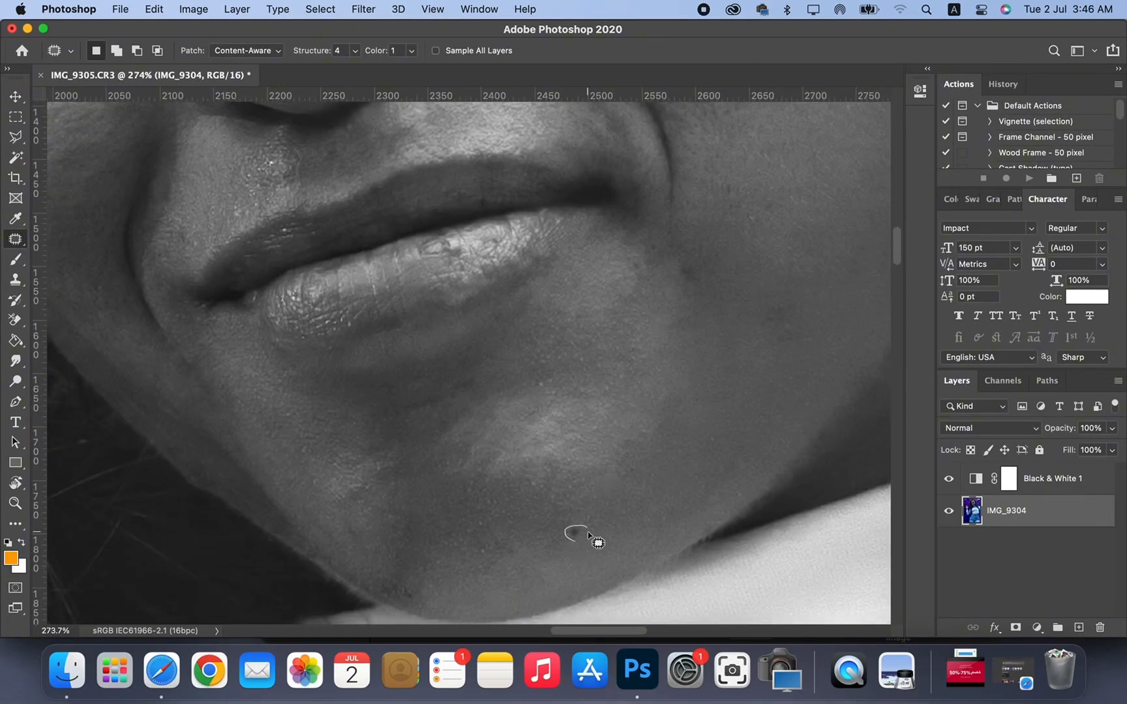
# - Patch the spots on the cheek below the eye on the side without the nose ring
pyautogui.scroll(-5, 584, 530)
pyautogui.scroll(5, 729, 324)
pyautogui.scroll(3, 729, 323)
pyautogui.scroll(-4, 729, 323)
pyautogui.moveTo(705, 291); pyautogui.dragTo(652, 326)
pyautogui.scroll(-5, 644, 271)
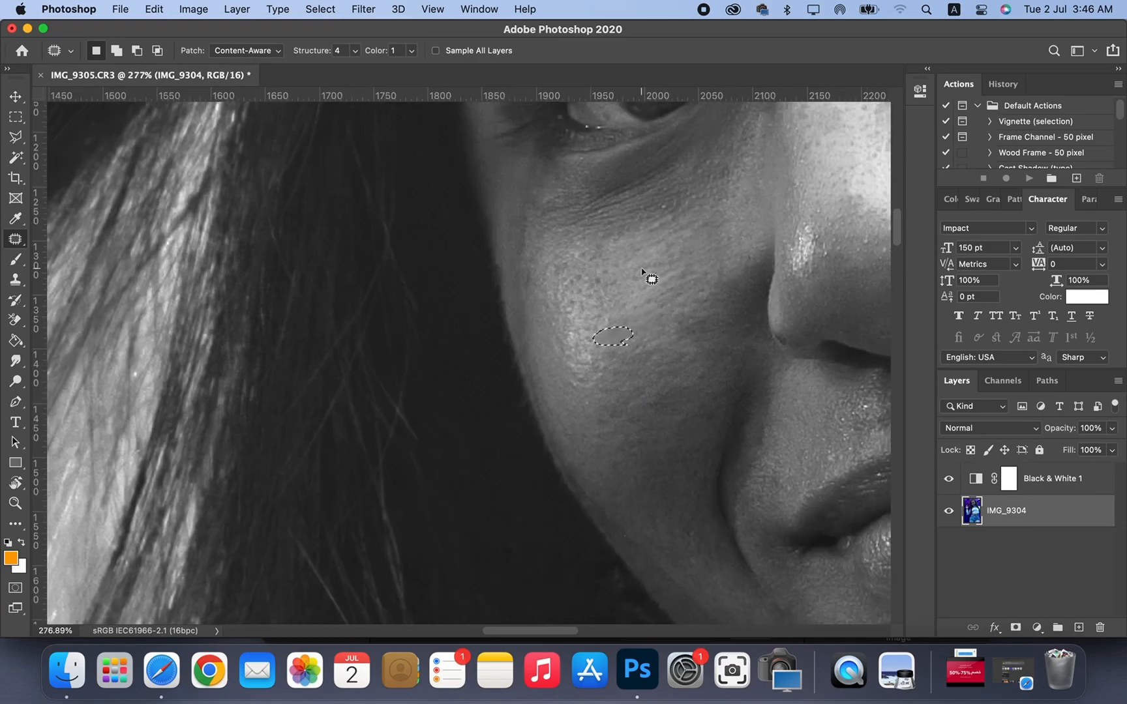
pyautogui.scroll(3, 787, 294)
pyautogui.moveTo(696, 286)
pyautogui.mouseDown()
pyautogui.moveTo(699, 315)
pyautogui.moveTo(684, 325)
pyautogui.mouseUp()
pyautogui.scroll(8, 695, 335)
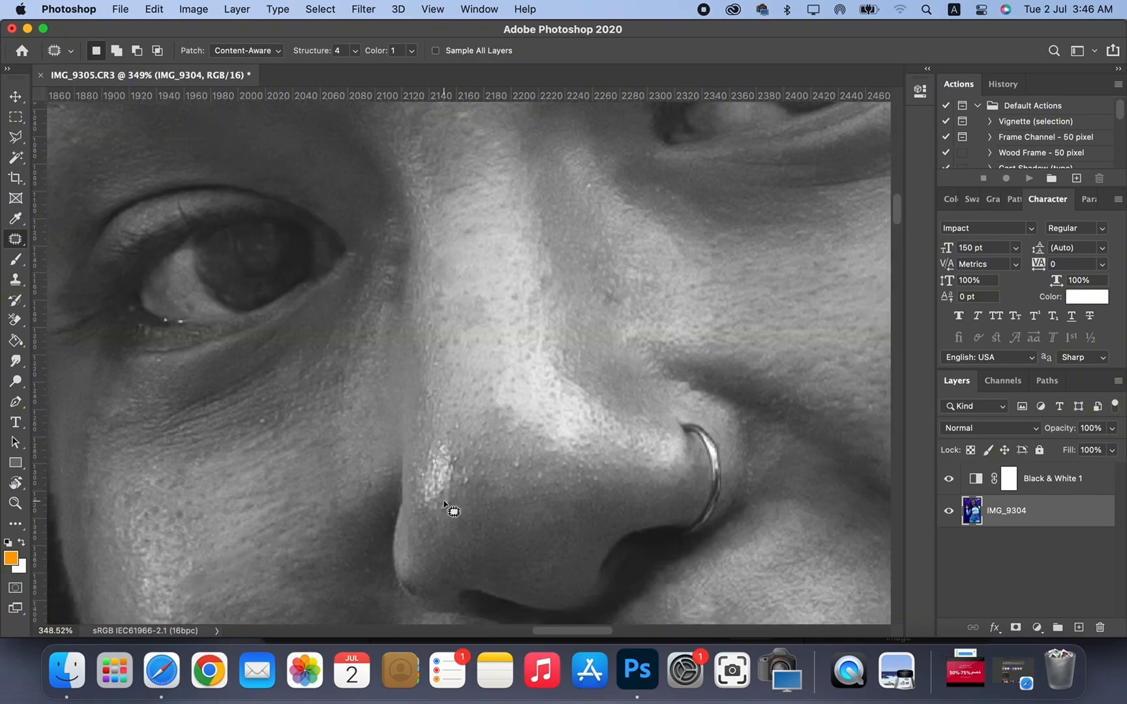
# - Patch the shiny marks on the side of the nose and the remaining uneven spots on the nearby skin
pyautogui.moveTo(450, 505); pyautogui.dragTo(462, 494)
pyautogui.scroll(-5, 465, 495)
pyautogui.scroll(5, 736, 378)
pyautogui.moveTo(711, 376); pyautogui.dragTo(715, 386)
pyautogui.moveTo(712, 383); pyautogui.dragTo(710, 440)
pyautogui.scroll(-3, 813, 441)
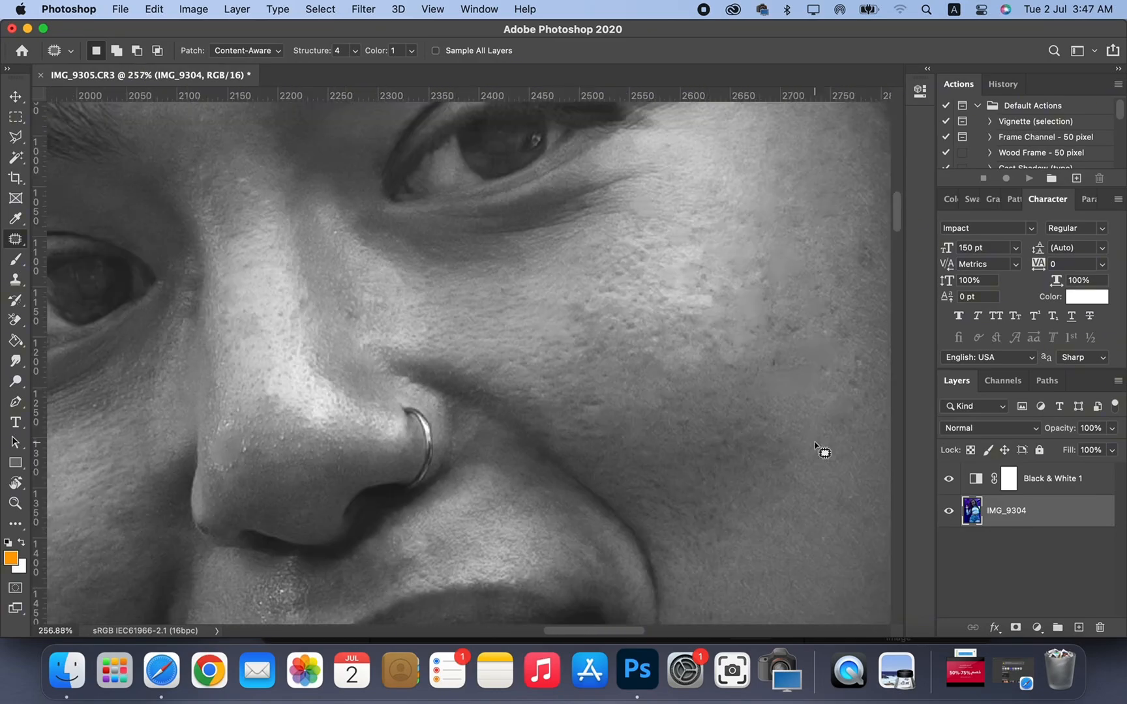
# - Hide the Black & White 1 layer to review the retouched skin in colour, and show it again
pyautogui.click(949, 478)
pyautogui.scroll(-6, 644, 427)
pyautogui.click(949, 478)
# - Patch the remaining spots beside the nose bridge and the dark uneven area on the forehead above the eyebrow
pyautogui.scroll(5, 672, 444)
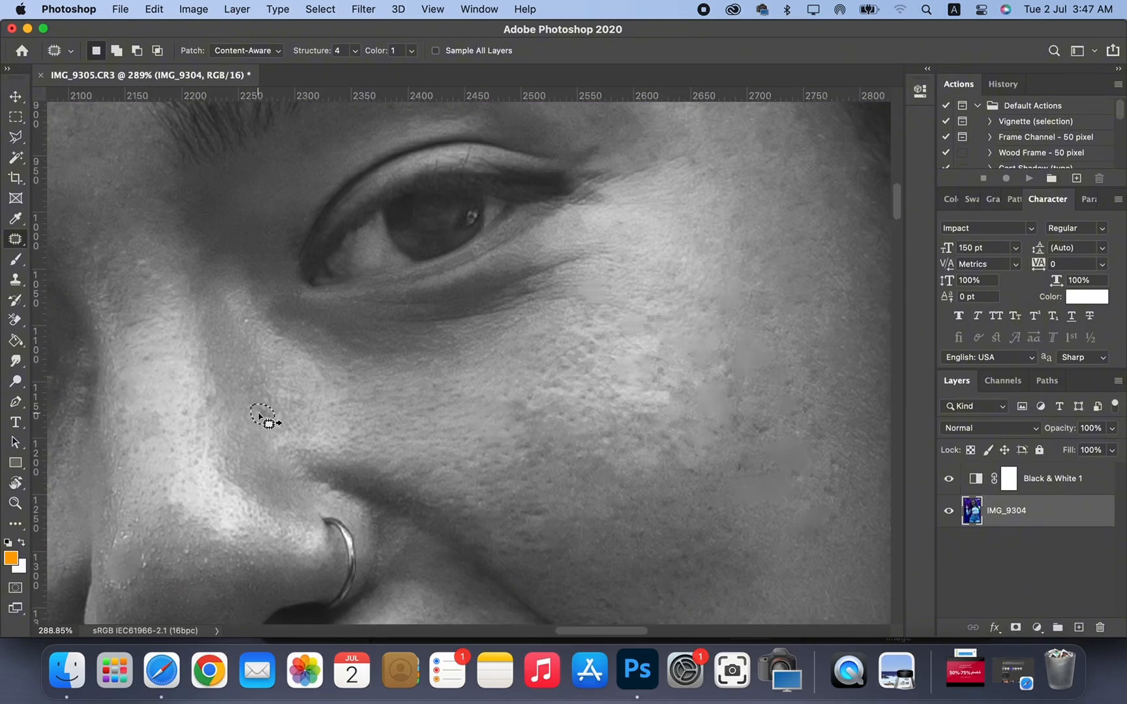
pyautogui.moveTo(259, 416); pyautogui.dragTo(276, 425)
pyautogui.scroll(-10, 521, 397)
pyautogui.moveTo(574, 370); pyautogui.dragTo(604, 404)
pyautogui.scroll(10, 596, 414)
pyautogui.scroll(4, 525, 465)
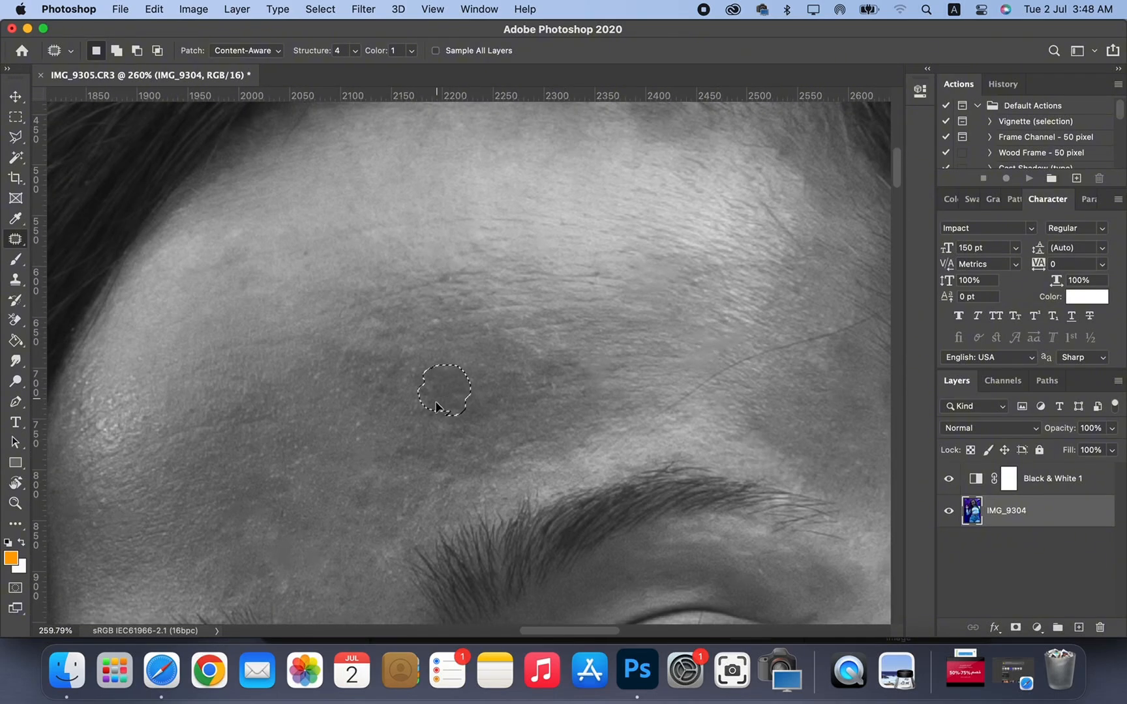
pyautogui.scroll(-8, 520, 256)
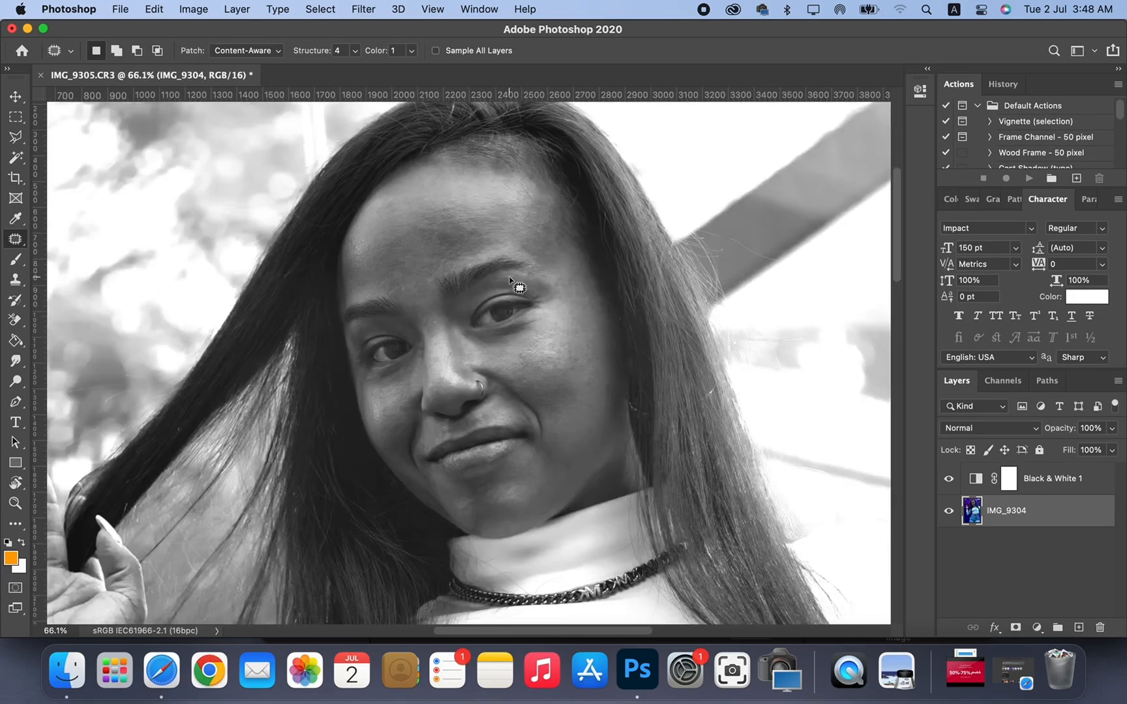
# - Patch the uneven spot on the side of the nose opposite the ring, and clear the selection
pyautogui.scroll(10, 515, 286)
pyautogui.moveTo(628, 286); pyautogui.dragTo(632, 290)
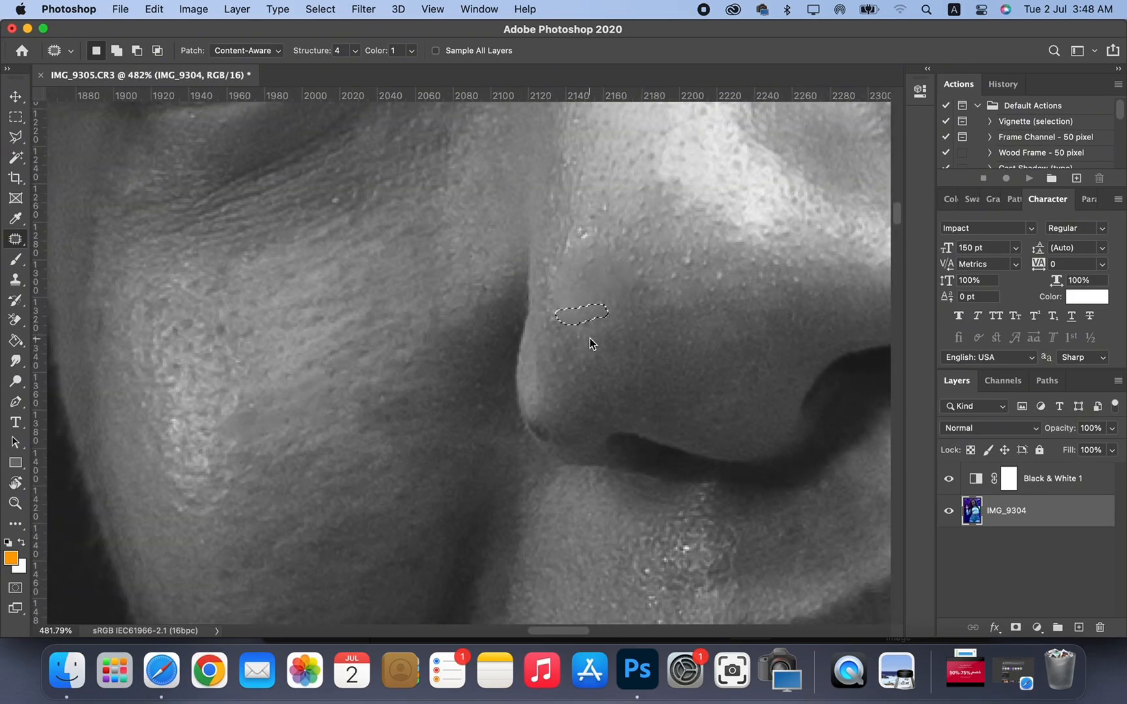
pyautogui.press('super+d')
# - Hide the Black & White 1 layer to examine the retouched face and forehead in colour, and show it again
pyautogui.scroll(-10, 692, 279)
pyautogui.click(948, 479)
pyautogui.scroll(-2, 626, 327)
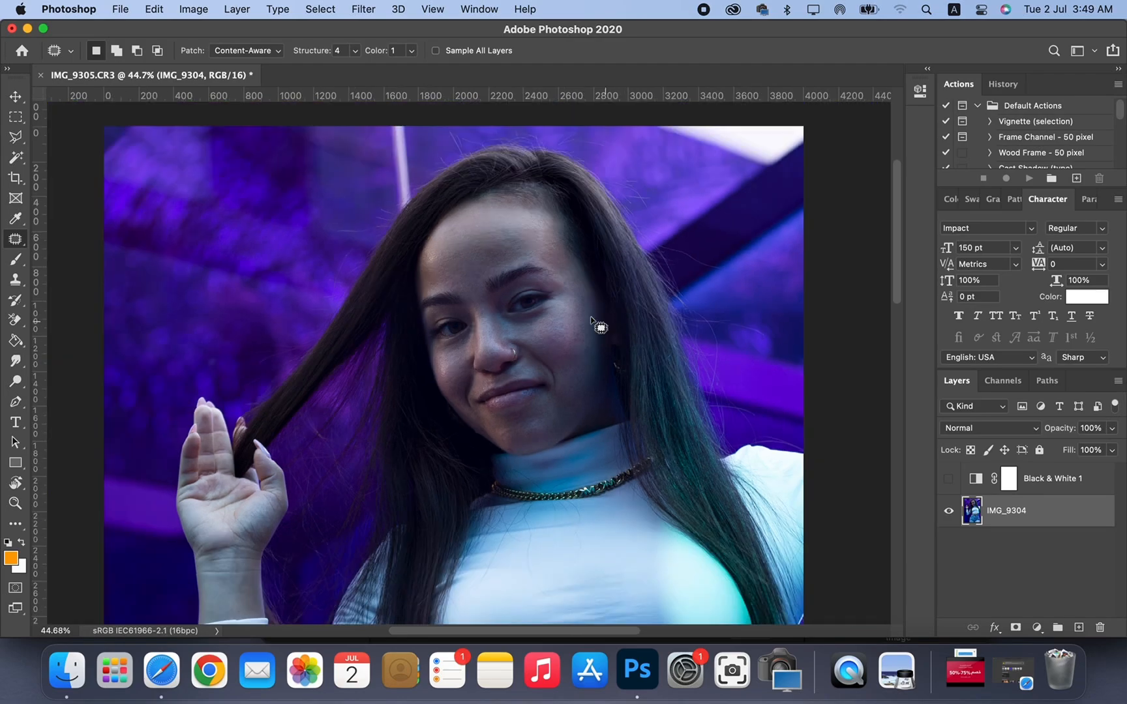
pyautogui.scroll(8, 574, 391)
pyautogui.scroll(-6, 456, 326)
pyautogui.scroll(7, 271, 294)
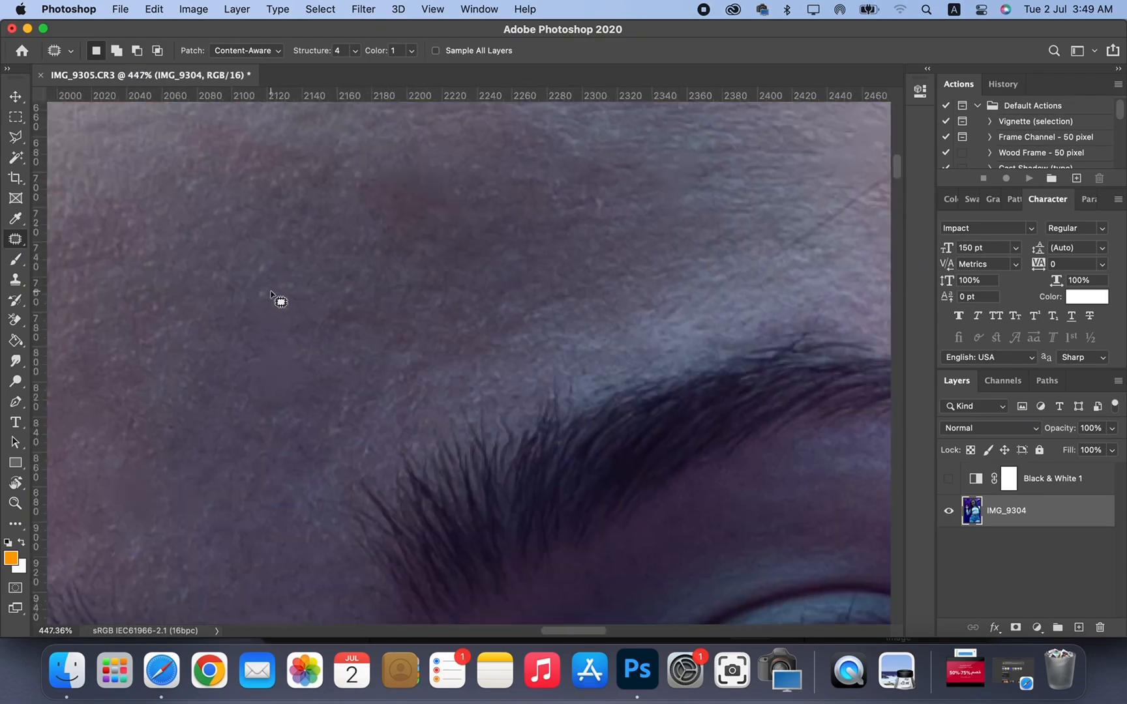
pyautogui.scroll(-2, 464, 367)
pyautogui.click(949, 479)
pyautogui.hscroll(3, 548, 242)
# - Place the original IMG_9304.CR3 from the zion folder into the document and arrange it below the retouched IMG_9304 layer
pyautogui.click(66, 671)
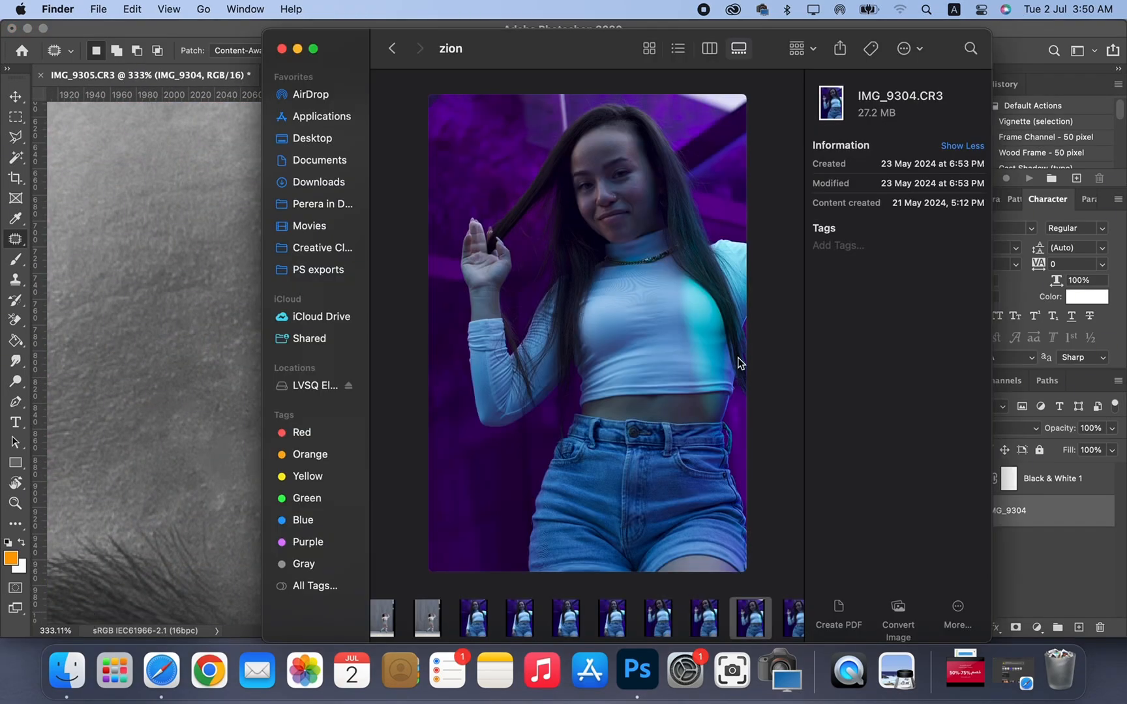
pyautogui.click(704, 617)
pyautogui.click(791, 617)
pyautogui.moveTo(790, 617); pyautogui.dragTo(230, 484)
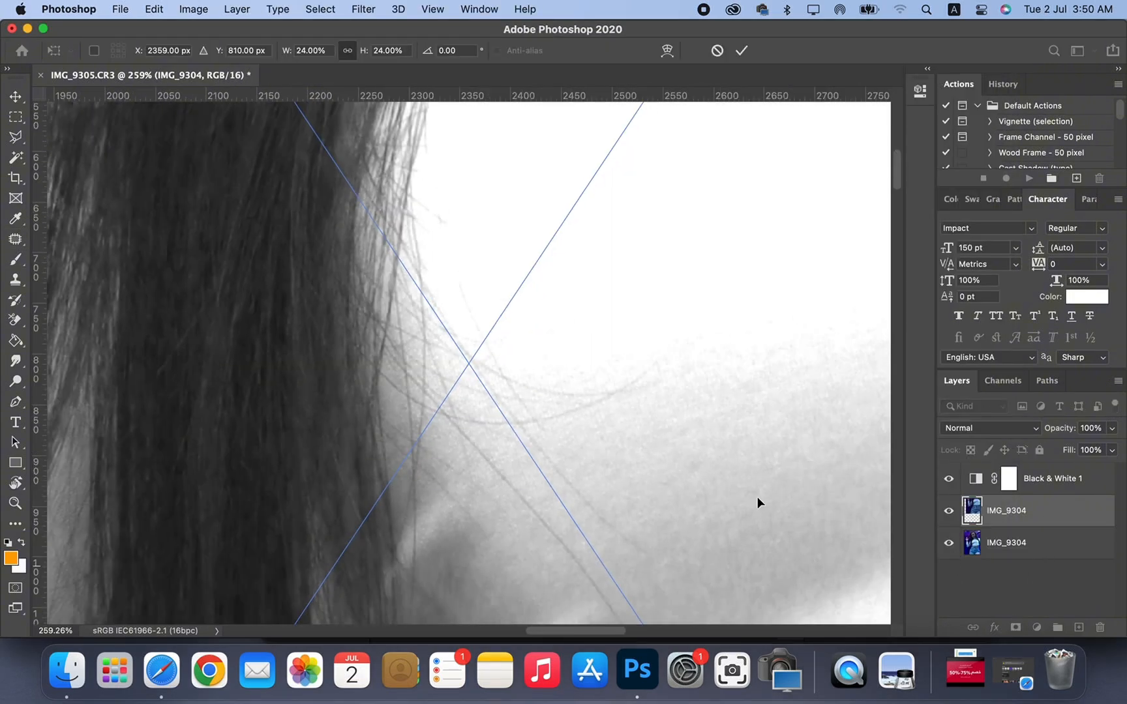
pyautogui.scroll(-10, 754, 500)
pyautogui.press('Return')
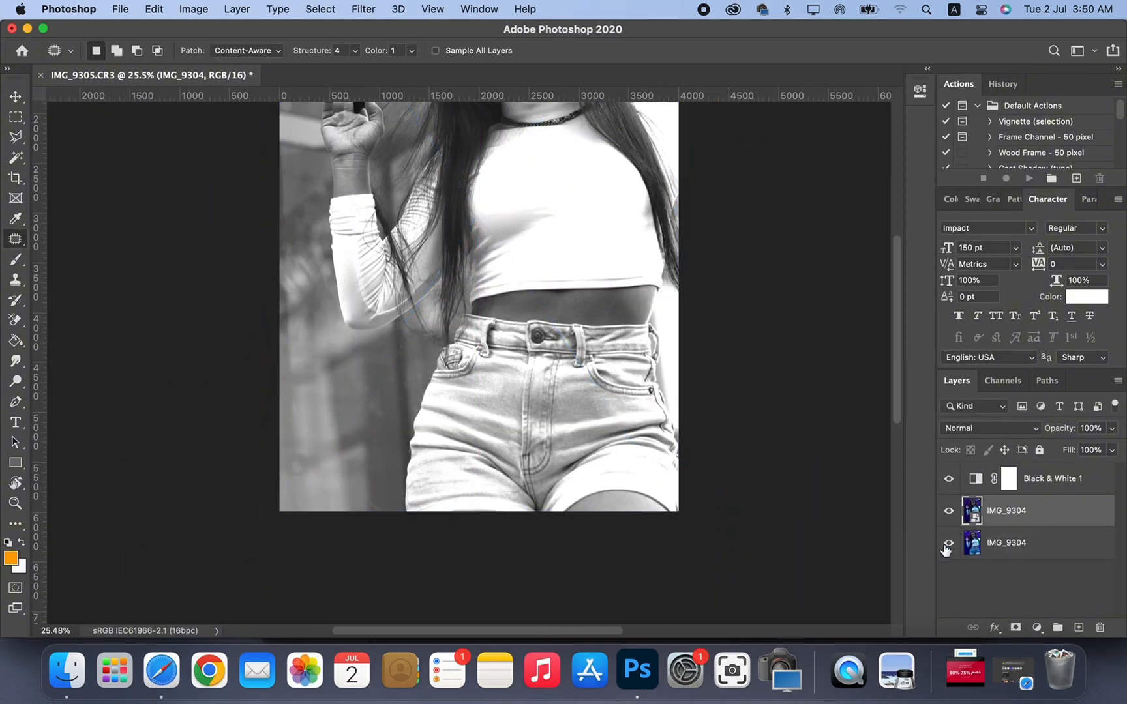
pyautogui.moveTo(1017, 546); pyautogui.dragTo(993, 516)
# - Hide the Black & White 1 layer and toggle the two IMG_9304 layers to compare the face before and after retouching
pyautogui.click(949, 478)
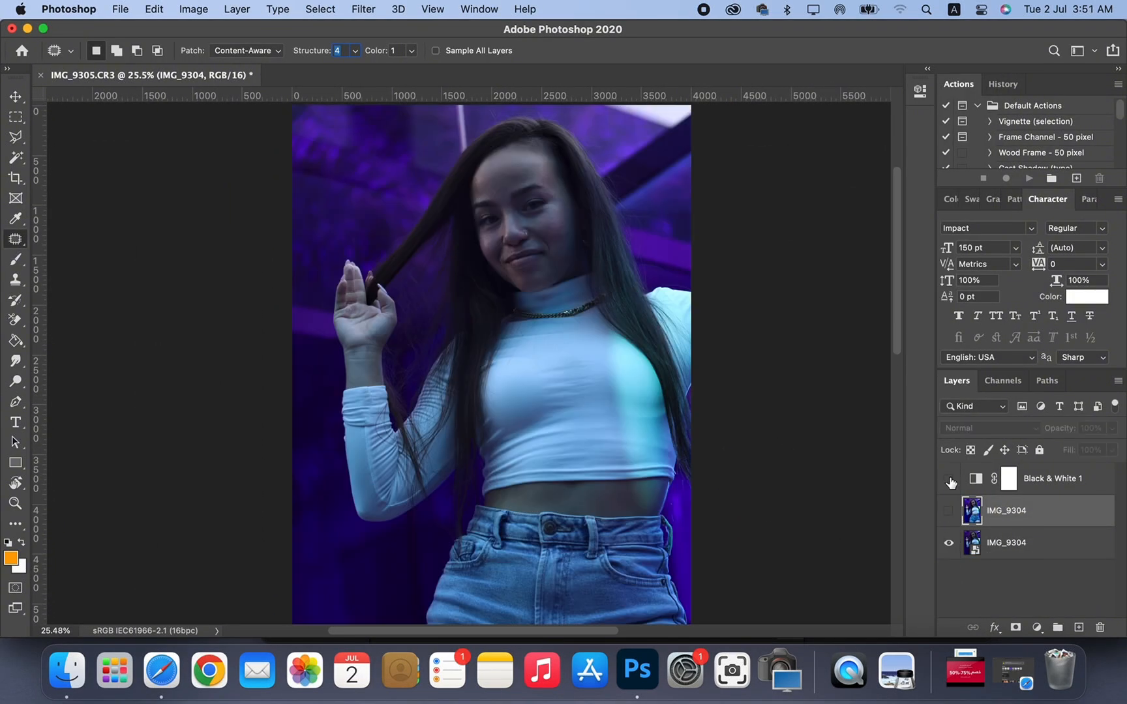
pyautogui.click(949, 543)
pyautogui.scroll(10, 566, 413)
pyautogui.scroll(-5, 566, 413)
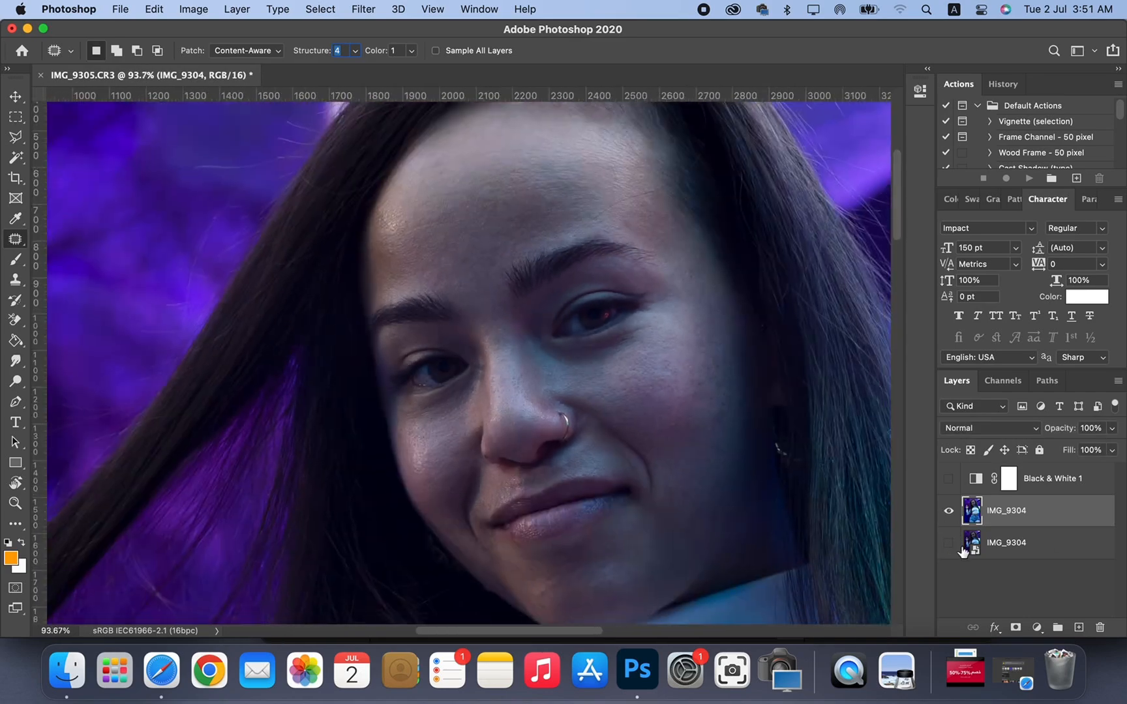
pyautogui.click(949, 543)
pyautogui.click(949, 512)
pyautogui.click(949, 512)
pyautogui.click(949, 512)
pyautogui.click(949, 512)
pyautogui.scroll(10, 724, 423)
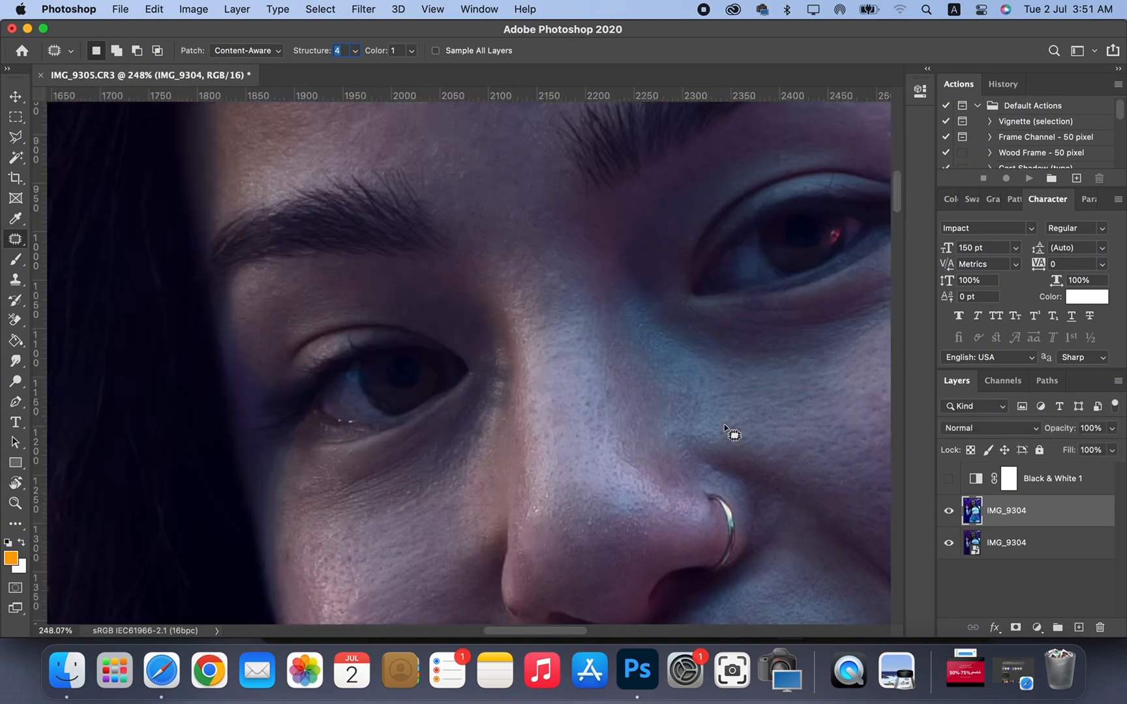
pyautogui.scroll(-9, 724, 423)
# - With the Black & White 1 layer showing, patch the uneven spot on the outer cheek near the earring
pyautogui.scroll(8, 723, 424)
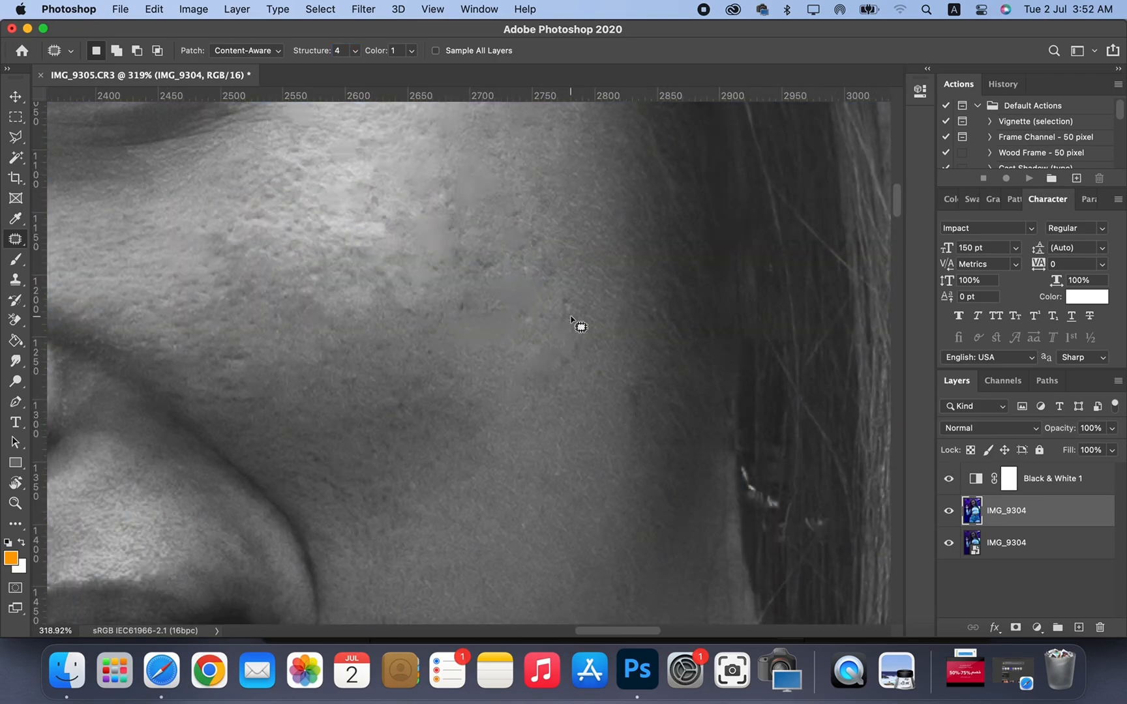
pyautogui.scroll(-3, 528, 520)
pyautogui.hscroll(-2, 528, 520)
pyautogui.moveTo(652, 251); pyautogui.dragTo(646, 294)
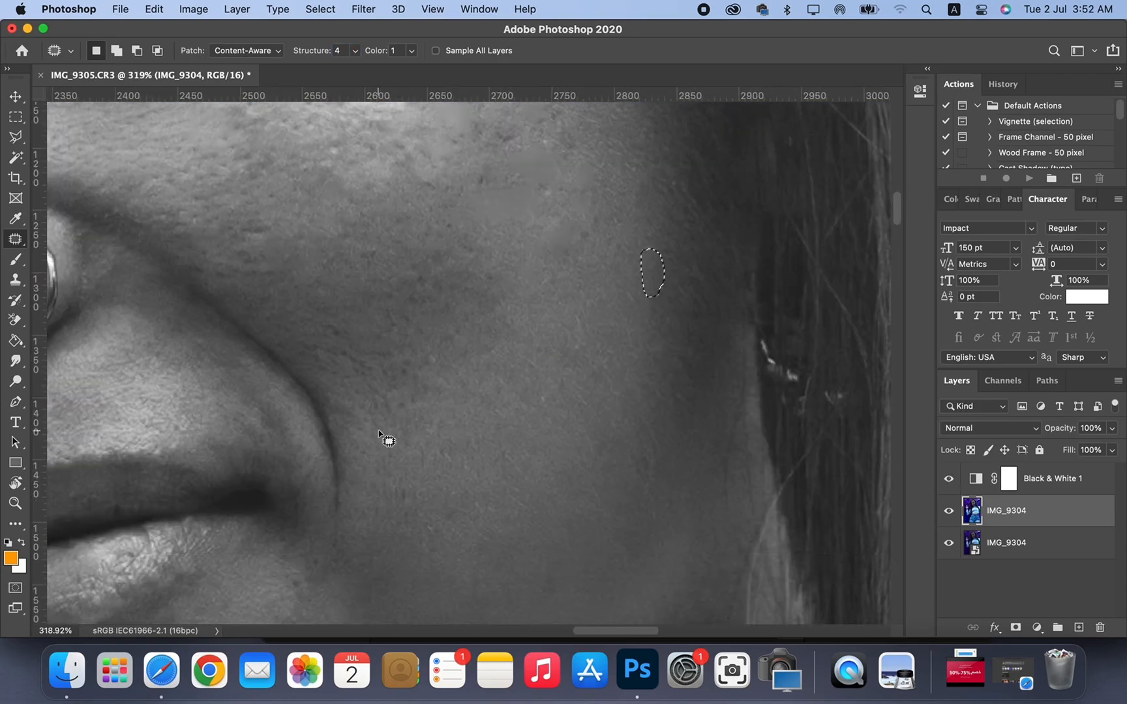
pyautogui.scroll(-6, 448, 357)
pyautogui.hscroll(-7, 448, 357)
# - Check the forehead for leftover blemishes and patch the small spot on the bridge of the nose
pyautogui.scroll(10, 447, 356)
pyautogui.scroll(-8, 447, 356)
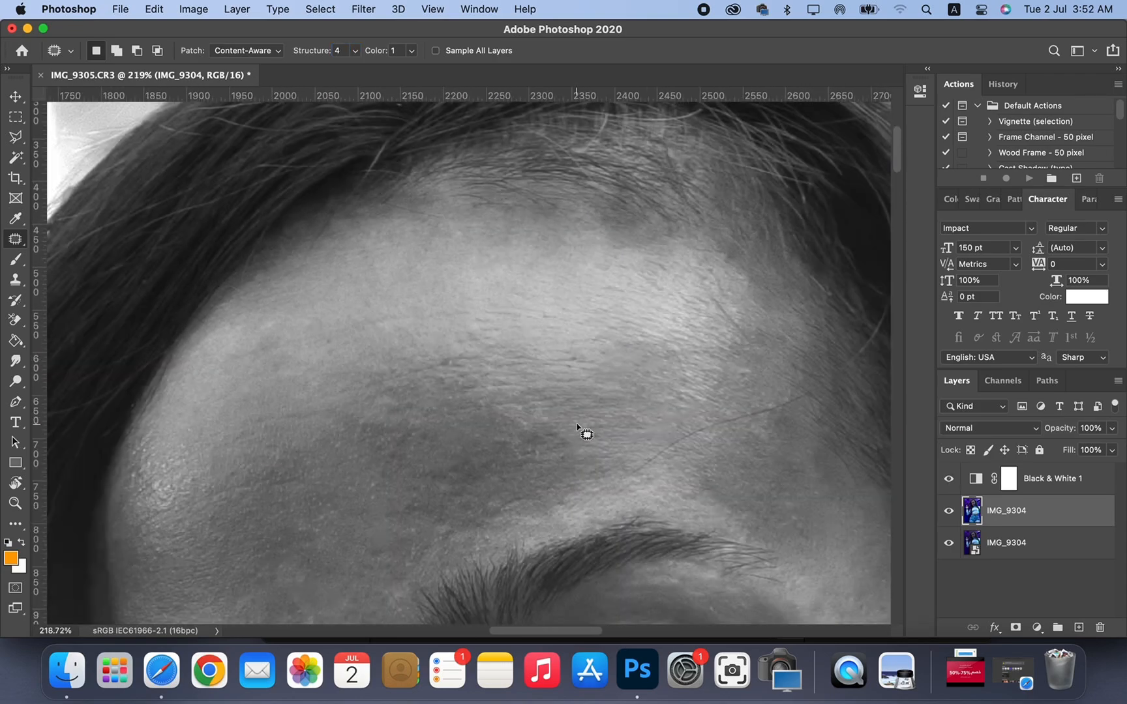
pyautogui.scroll(8, 497, 518)
pyautogui.scroll(-3, 445, 375)
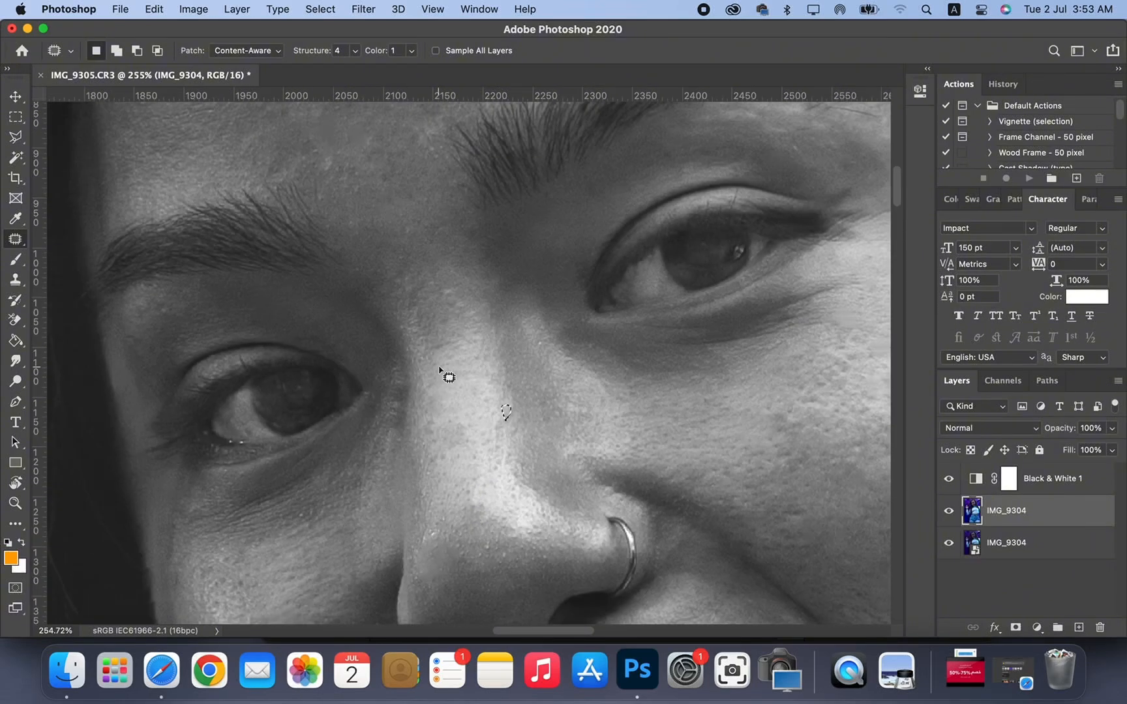
pyautogui.scroll(3, 452, 244)
pyautogui.scroll(-6, 568, 226)
pyautogui.scroll(6, 403, 274)
pyautogui.scroll(-7, 440, 315)
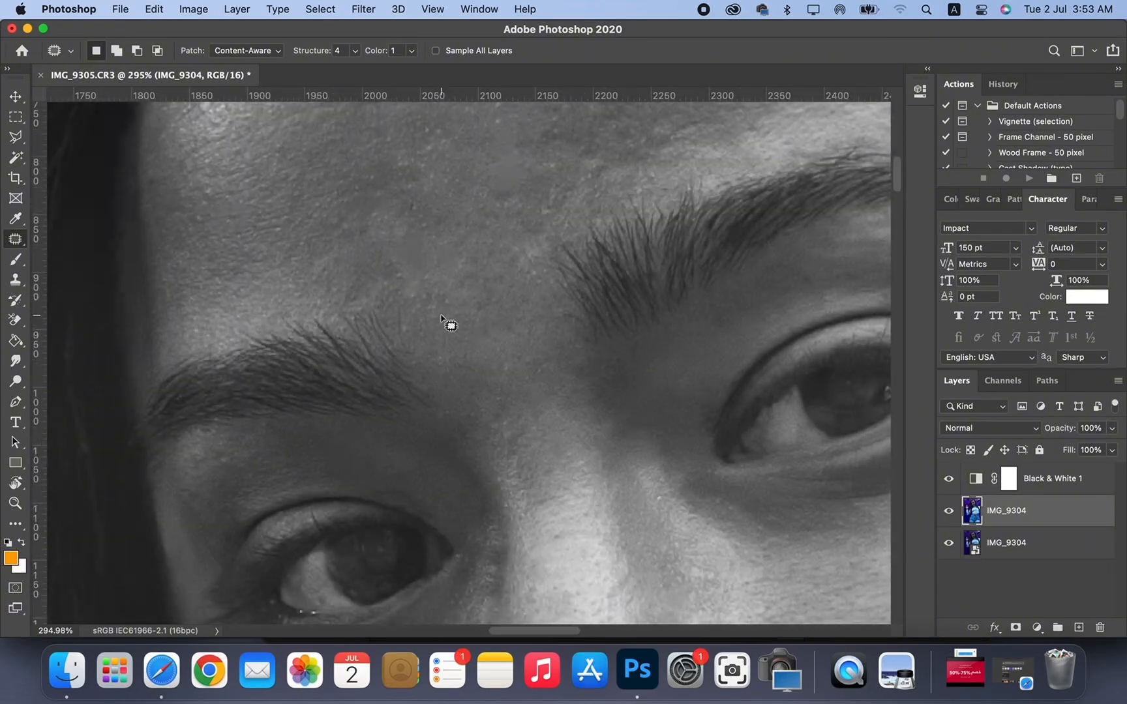
# - Hide the Black & White 1 layer and review the whole retouched portrait in colour
pyautogui.click(948, 479)
pyautogui.scroll(-3, 620, 342)
pyautogui.scroll(-3, 621, 340)
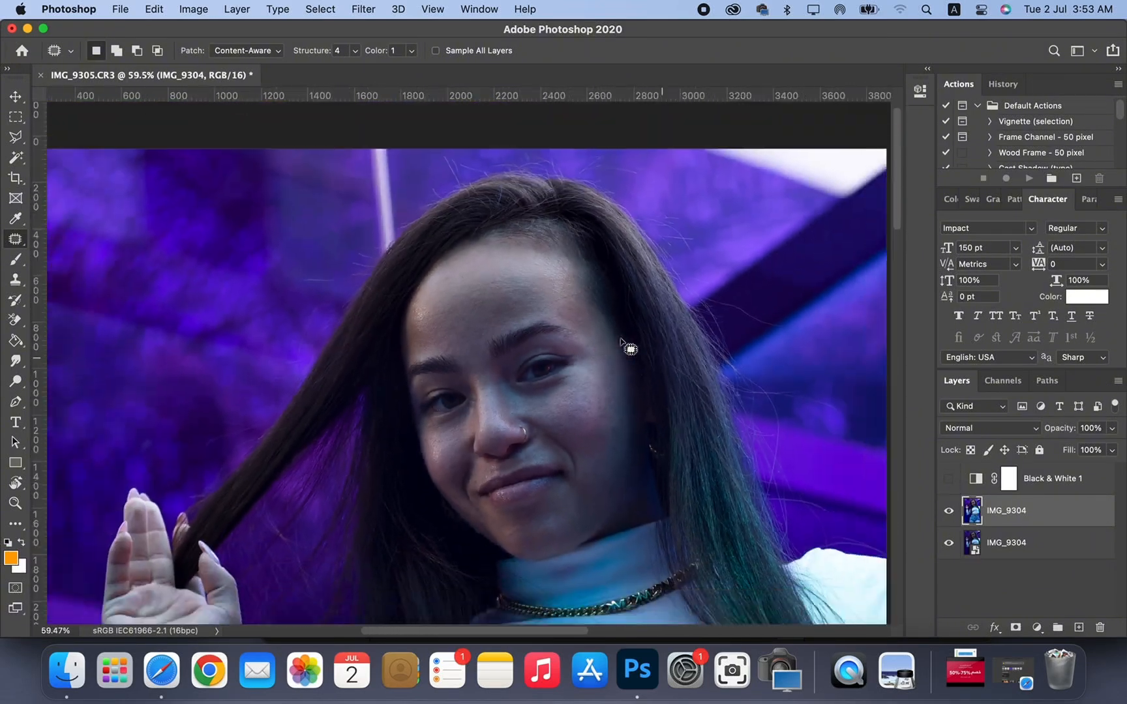
pyautogui.scroll(-2, 621, 349)
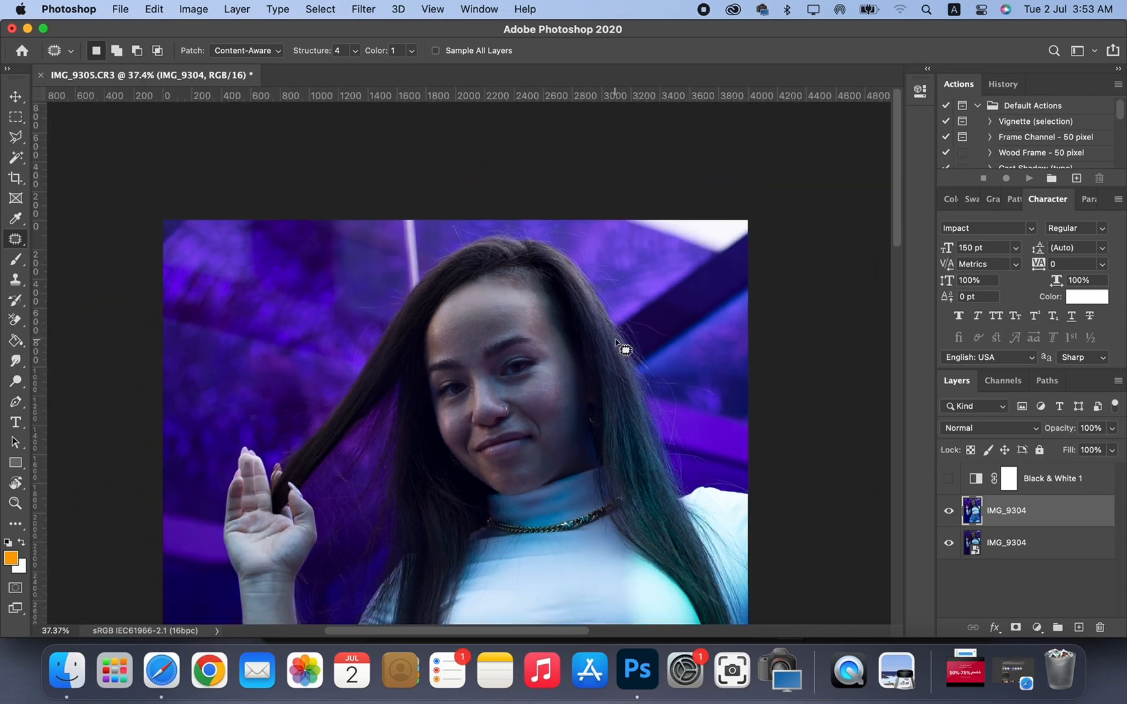
pyautogui.scroll(-5, 616, 340)
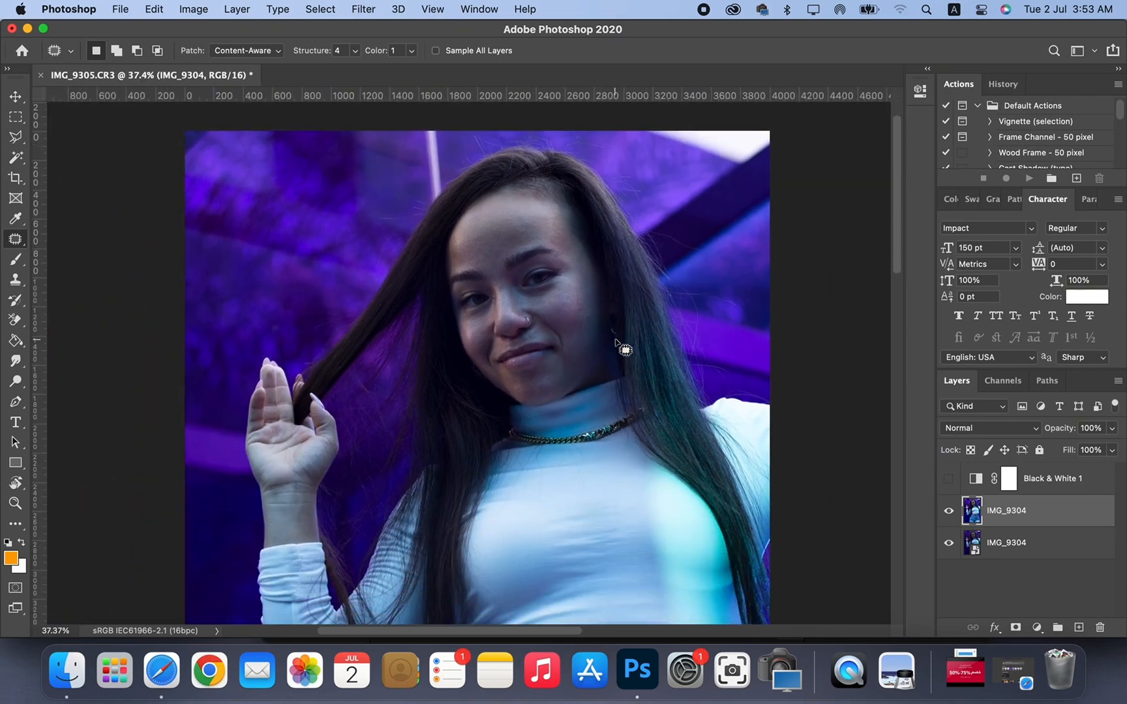
pyautogui.scroll(-1, 612, 340)
pyautogui.scroll(-1, 613, 339)
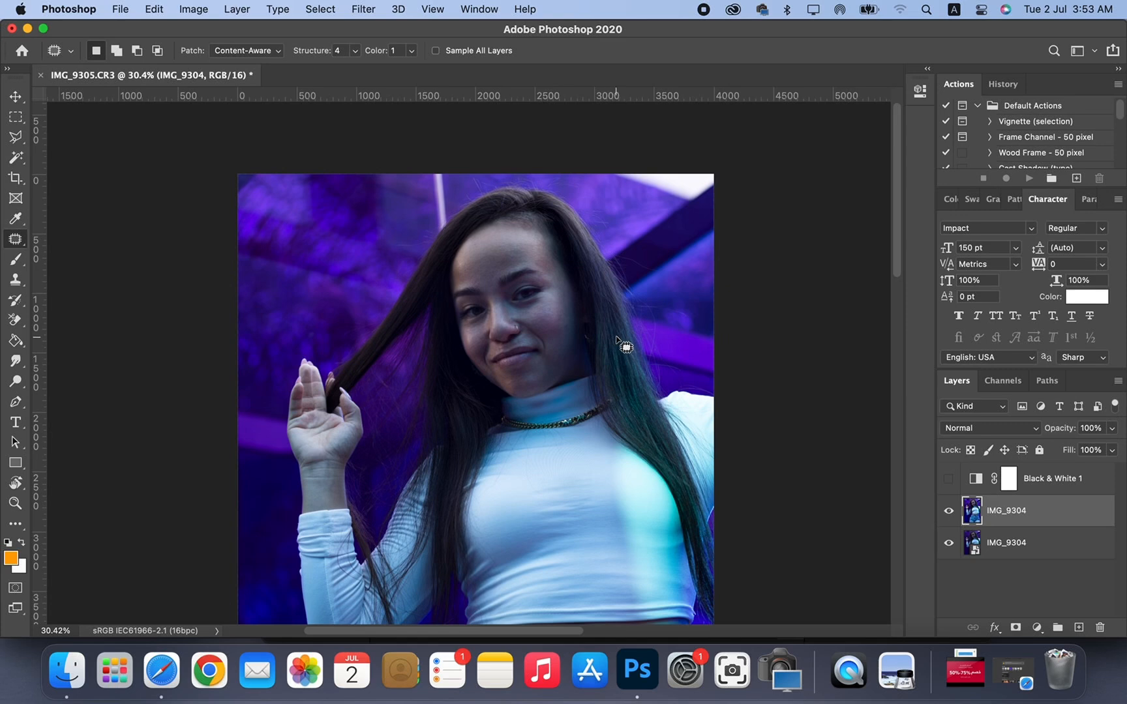
pyautogui.scroll(2, 616, 339)
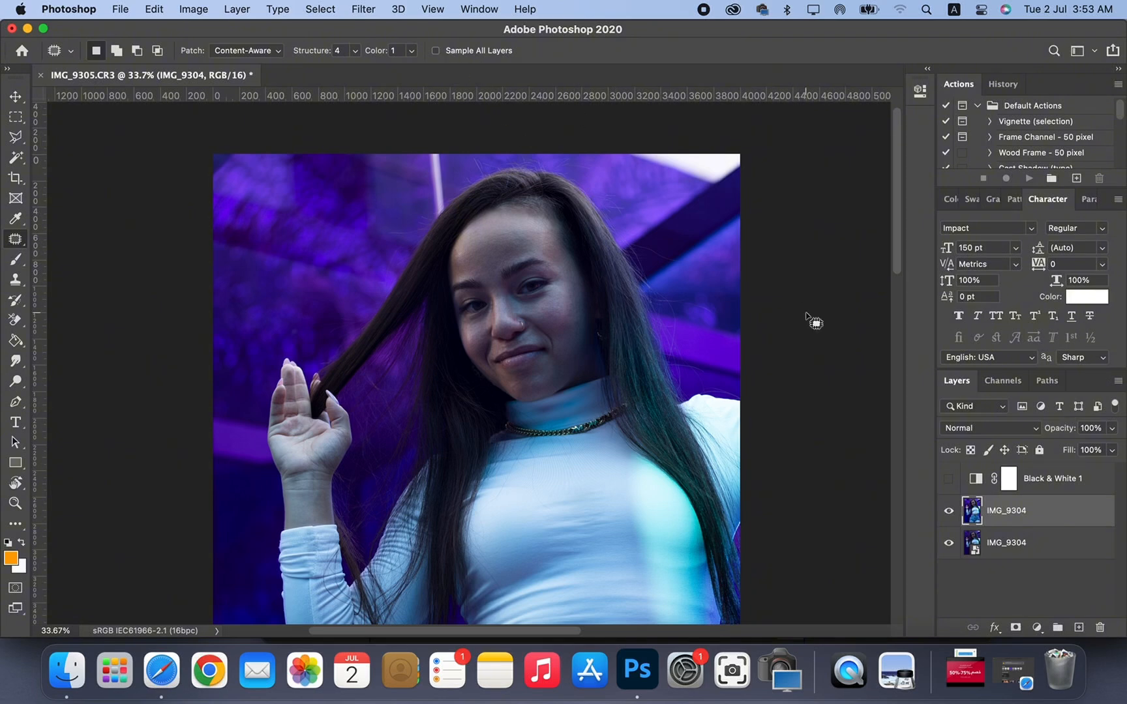
# - Hide the original IMG_9304 layer underneath and open the Camera Raw Filter's Color Grading settings for the retouched layer
pyautogui.click(1017, 550)
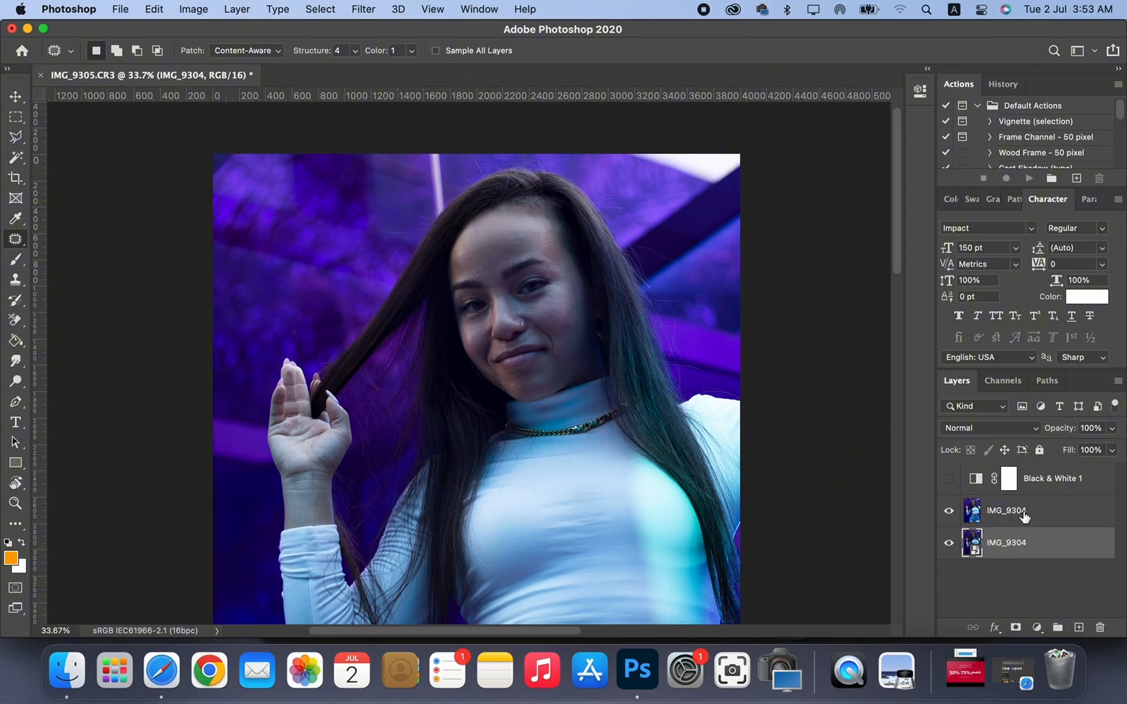
pyautogui.click(1022, 514)
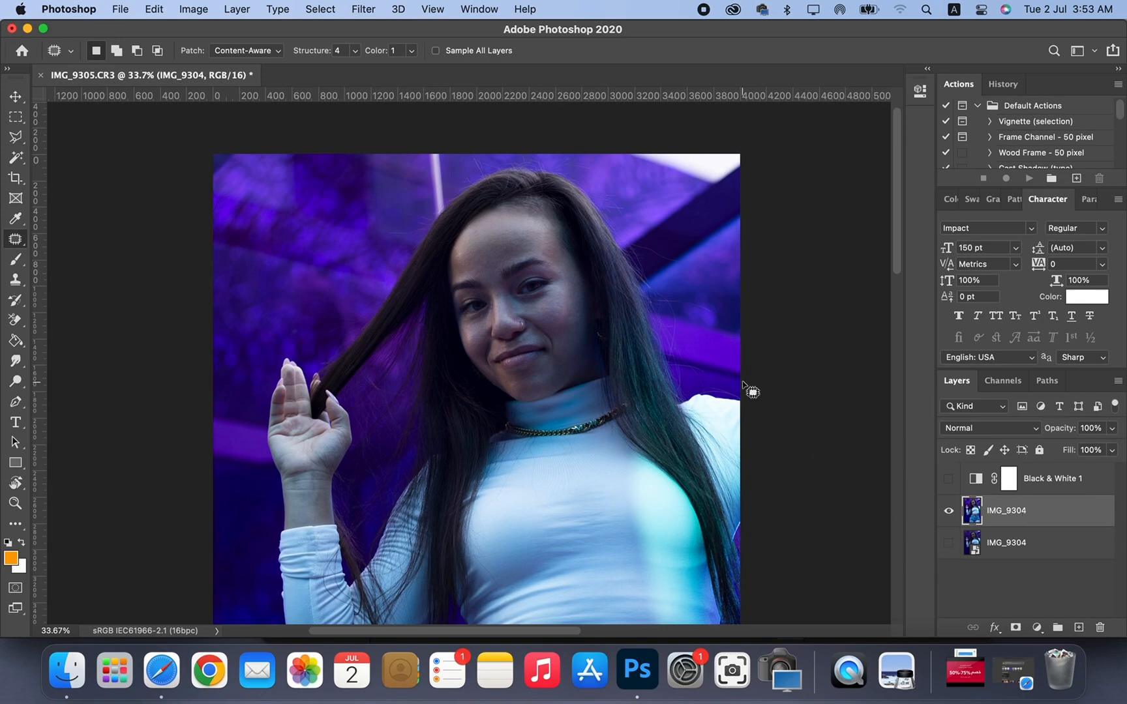
pyautogui.click(404, 13)
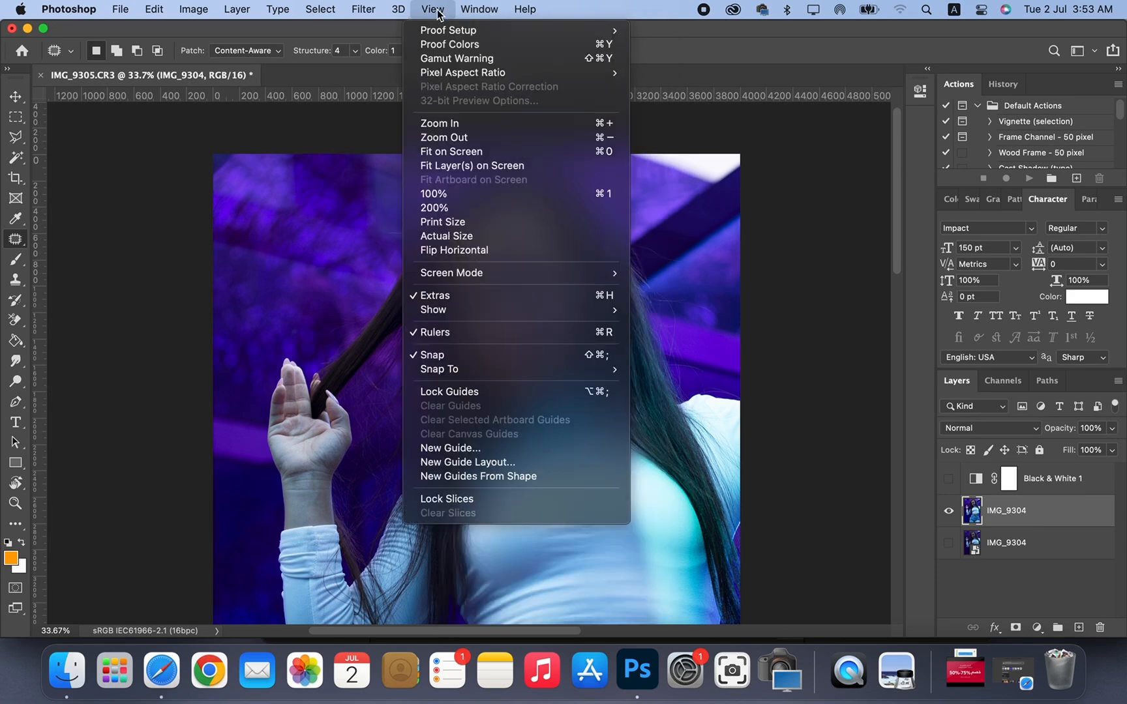
pyautogui.moveTo(364, 7)
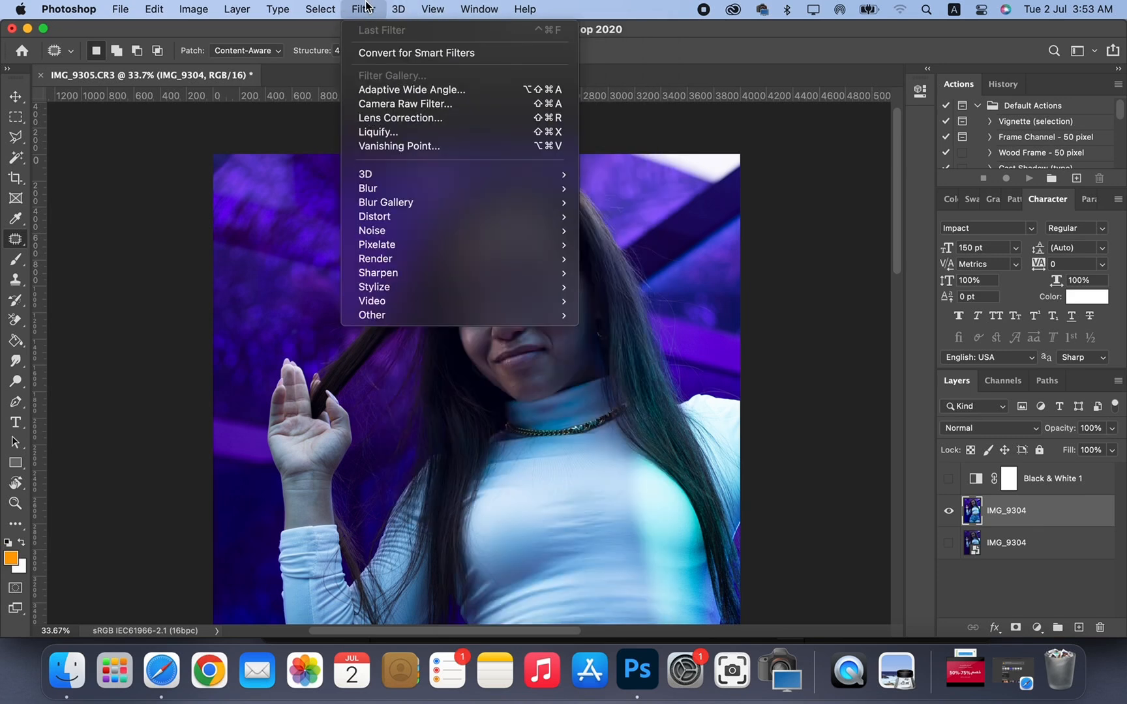
pyautogui.click(390, 109)
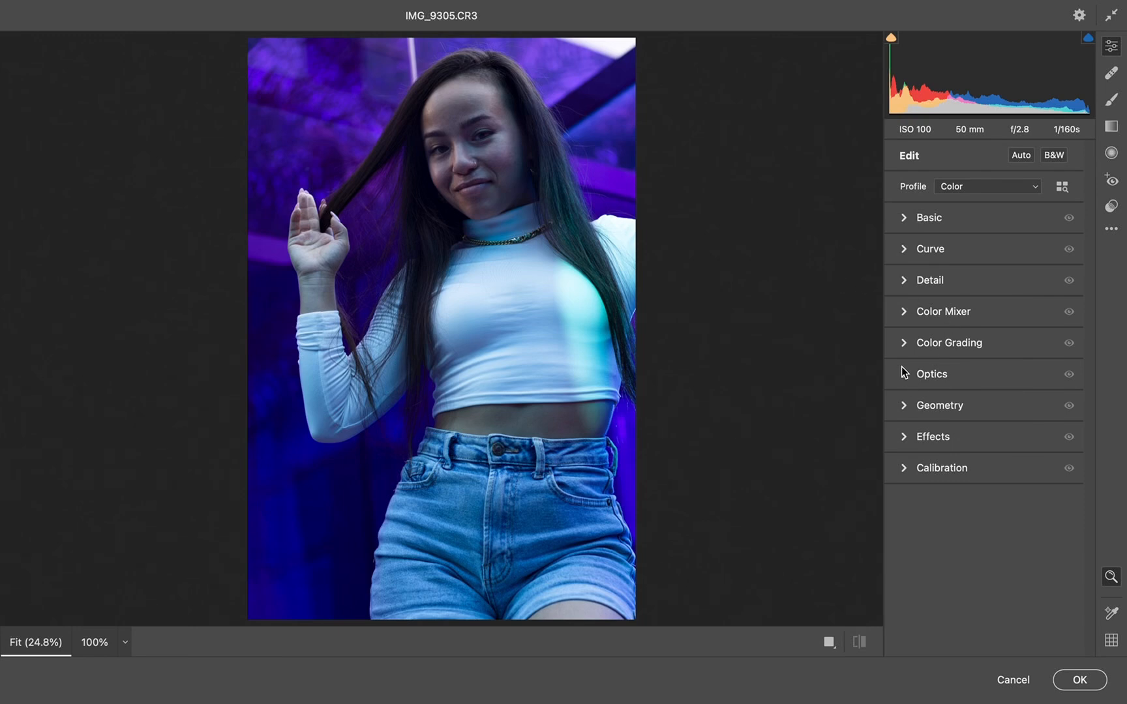
pyautogui.click(908, 343)
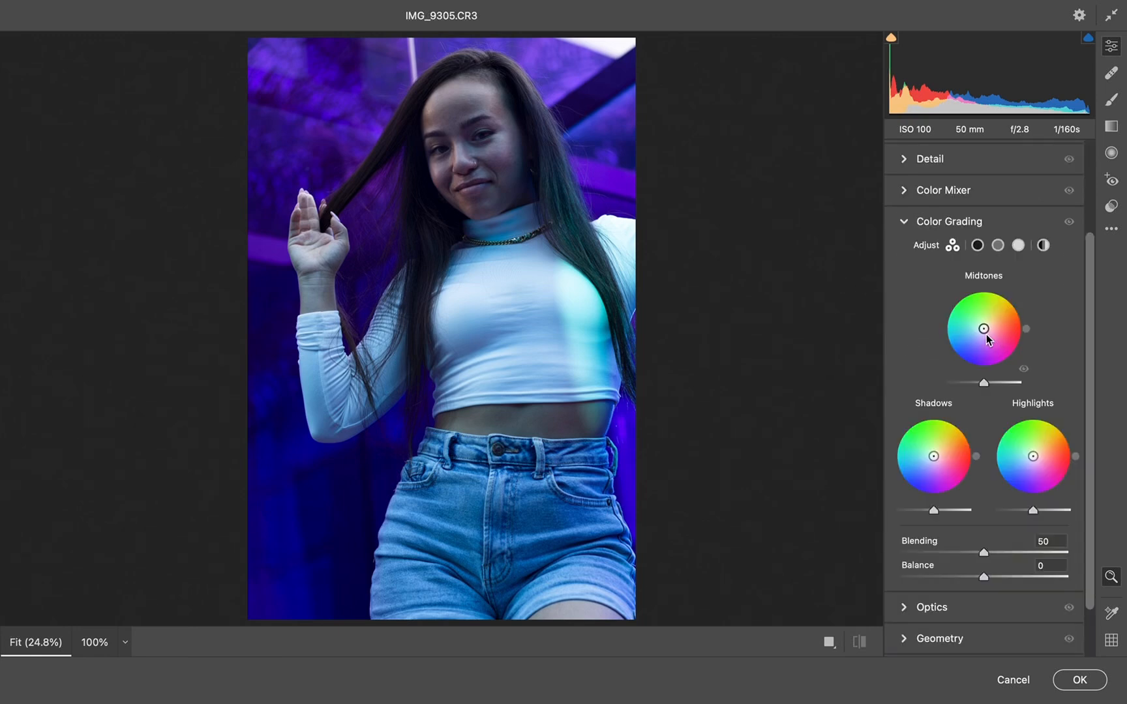
# - Try warm Color Grading tints of hue 50, saturation 9 in the midtones and hue 47, saturation 2 in the shadows
pyautogui.moveTo(986, 333); pyautogui.dragTo(984, 325)
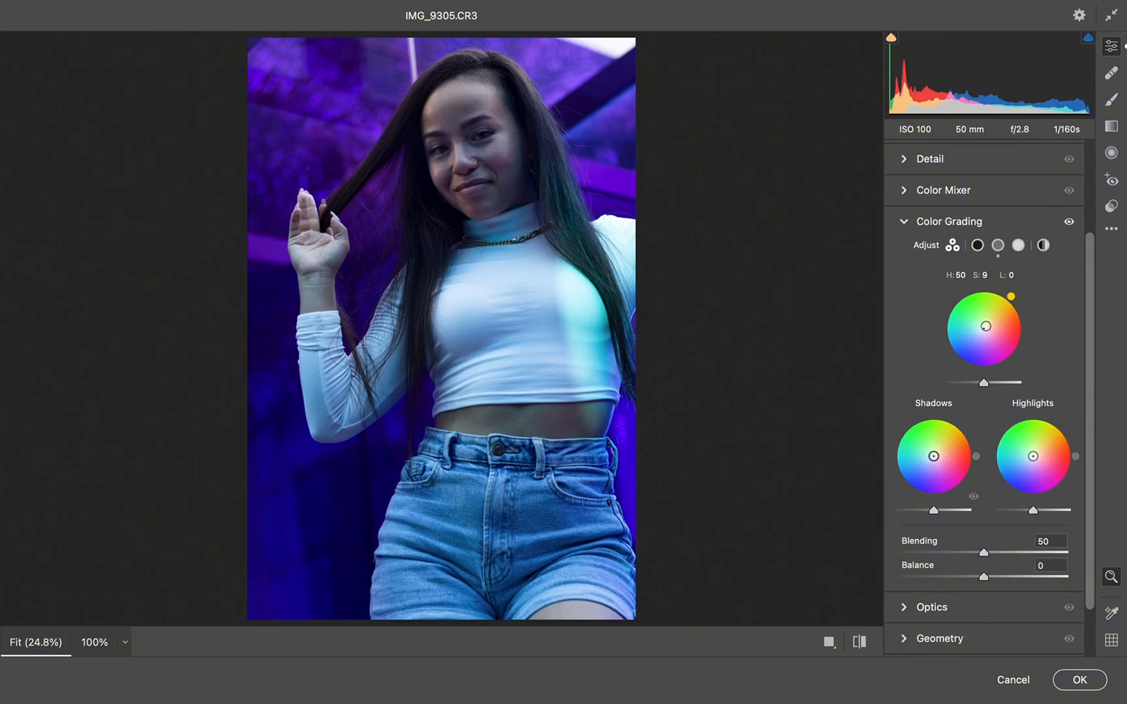
pyautogui.moveTo(933, 456); pyautogui.dragTo(933, 455)
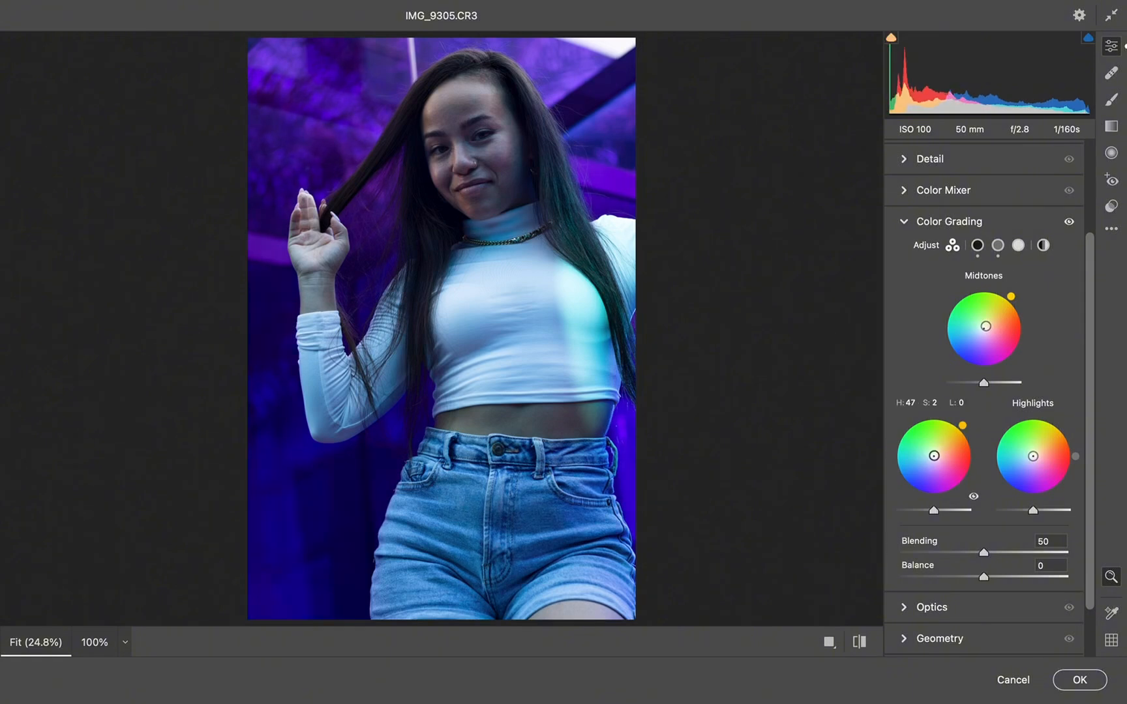
pyautogui.click(934, 457)
pyautogui.moveTo(991, 325); pyautogui.dragTo(983, 328)
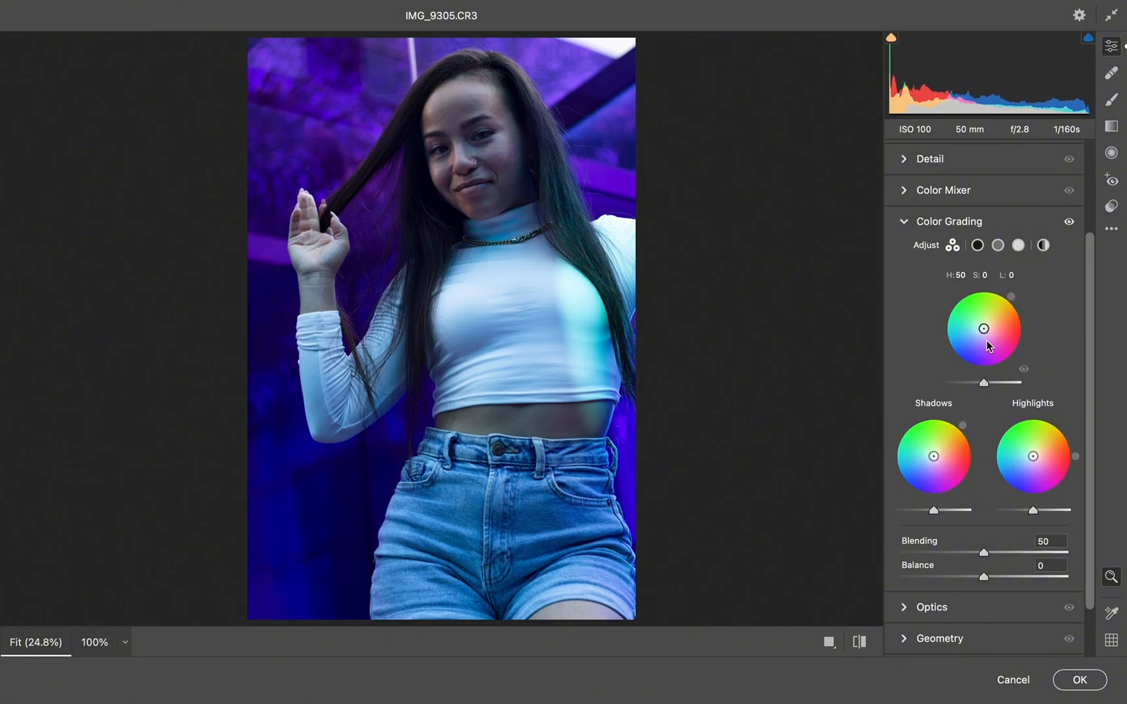
# - Tint the highlights very slightly warm in Color Grading, and open the Basic adjustments
pyautogui.moveTo(1033, 456); pyautogui.dragTo(1035, 455)
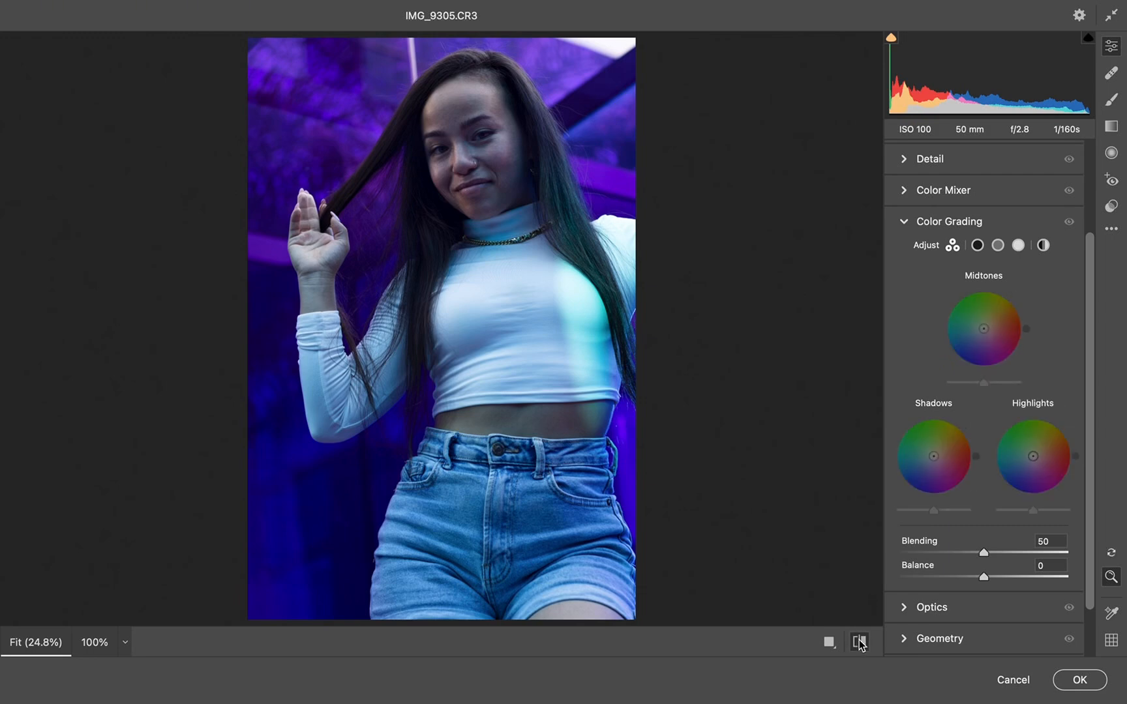
pyautogui.click(907, 222)
pyautogui.click(904, 243)
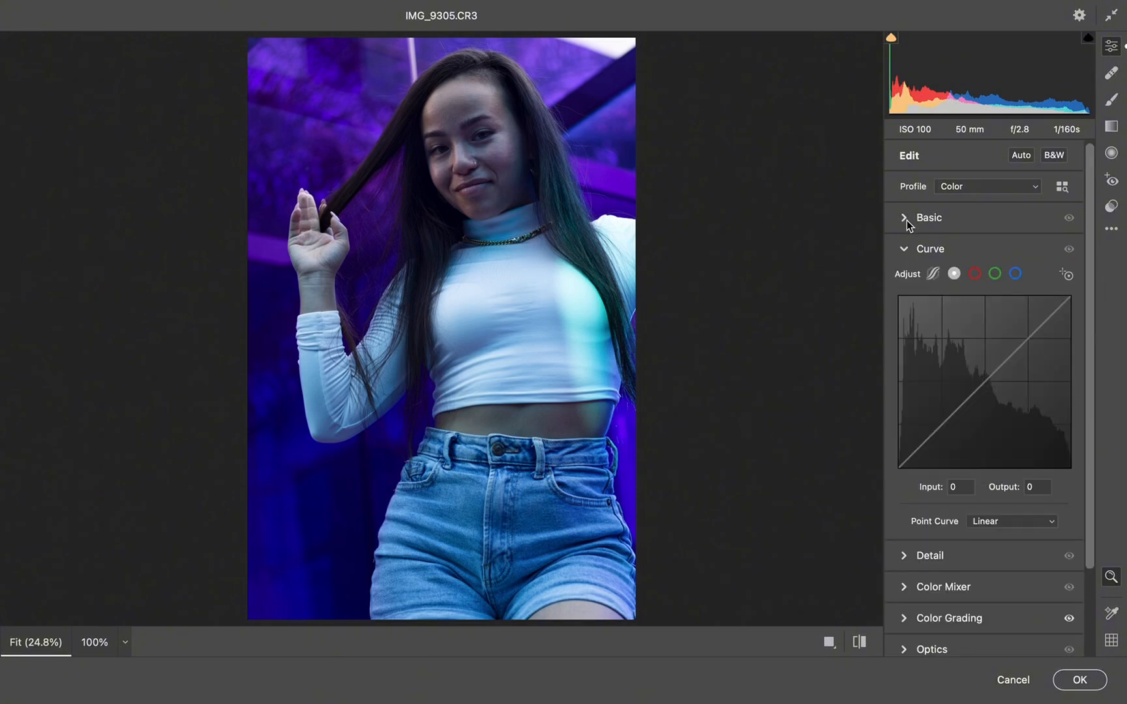
pyautogui.click(906, 221)
pyautogui.click(907, 223)
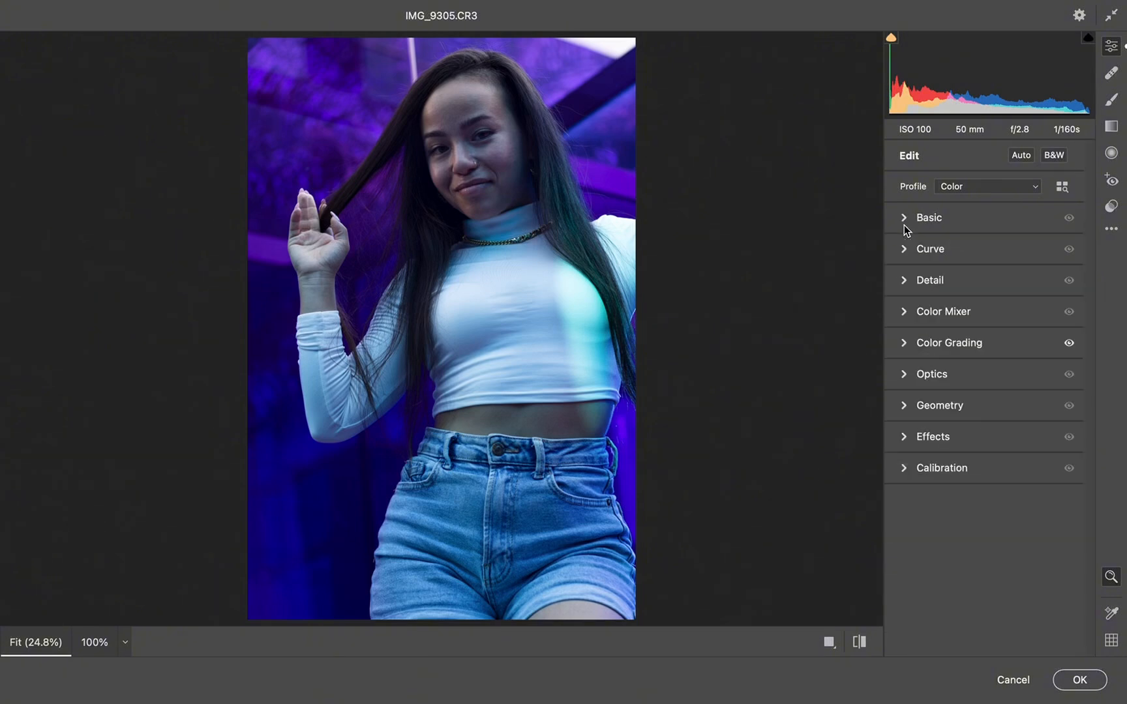
pyautogui.click(906, 222)
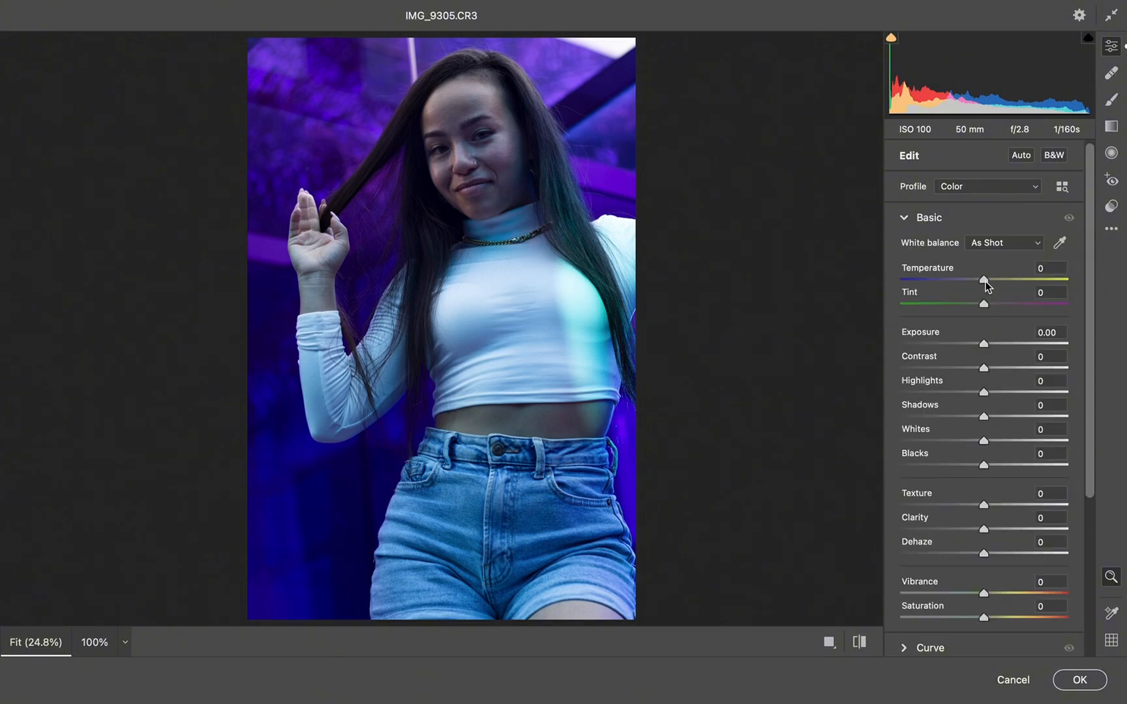
# - In the Basic adjustments, set temperature to +14, exposure +0.05, contrast +3, highlights -1 and shadows -2
pyautogui.moveTo(986, 283); pyautogui.dragTo(1003, 285)
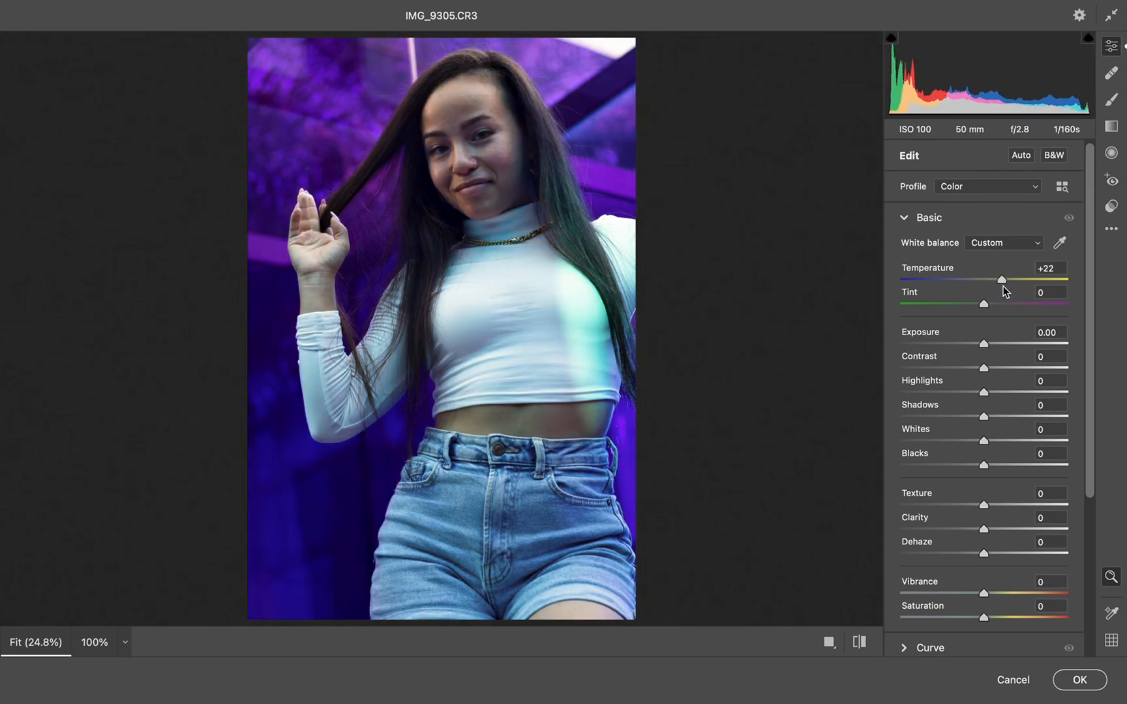
pyautogui.moveTo(1002, 285); pyautogui.dragTo(991, 280)
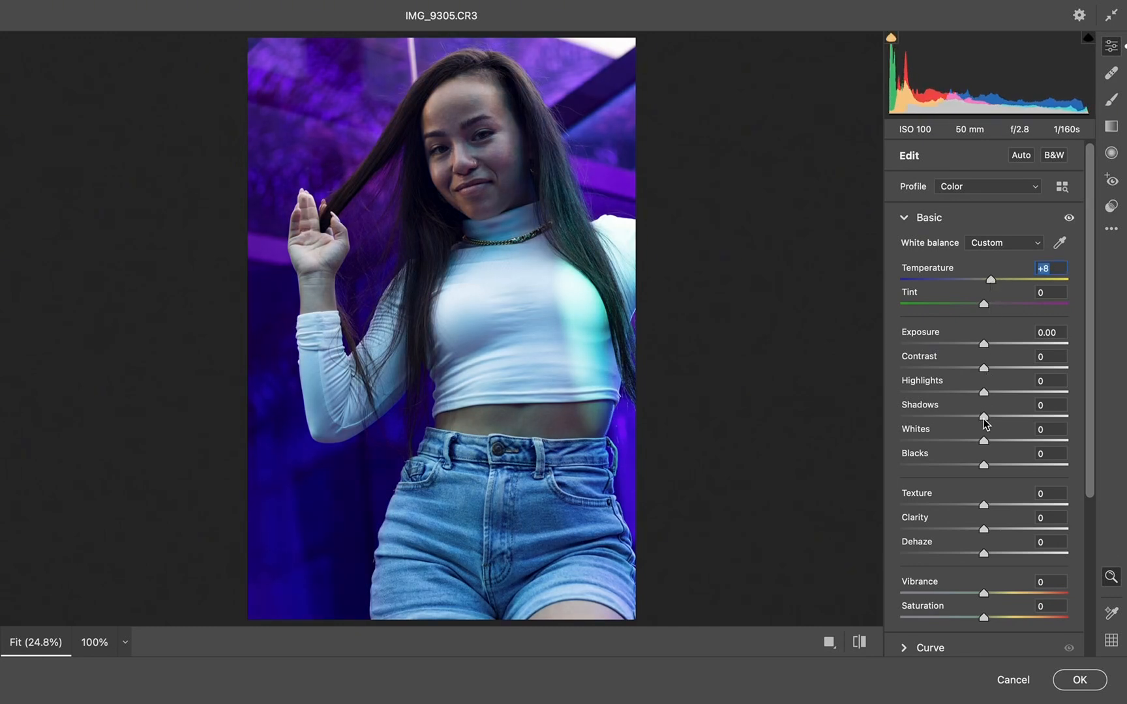
pyautogui.moveTo(984, 421); pyautogui.dragTo(989, 374)
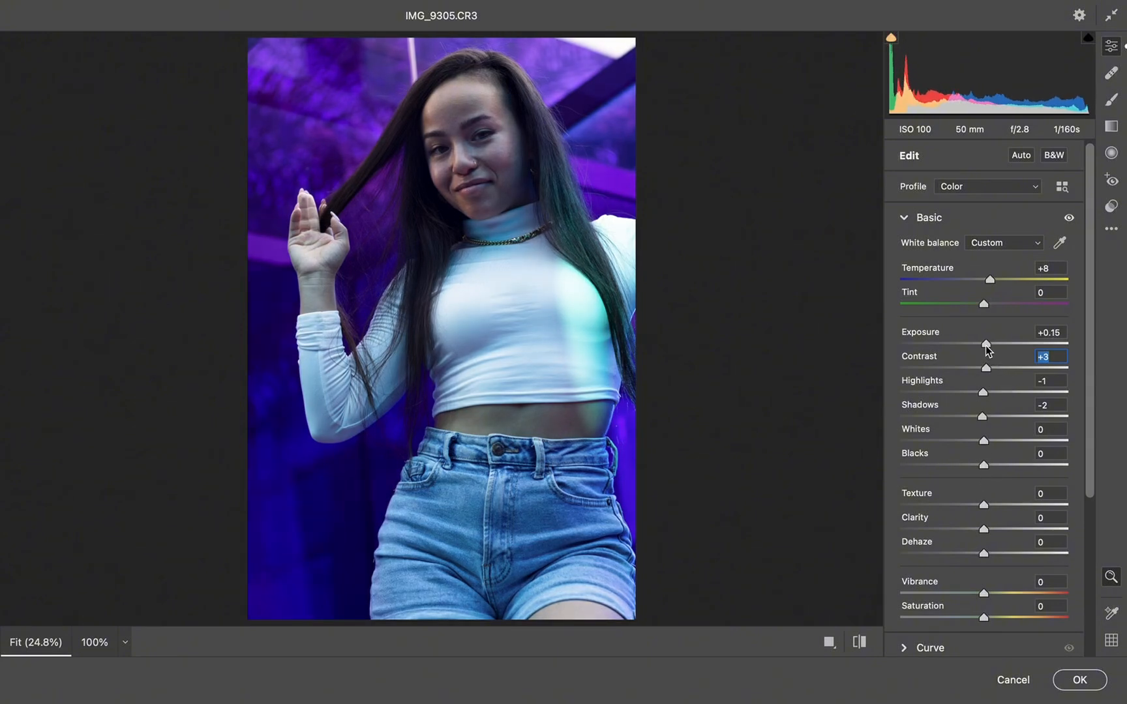
pyautogui.click(983, 344)
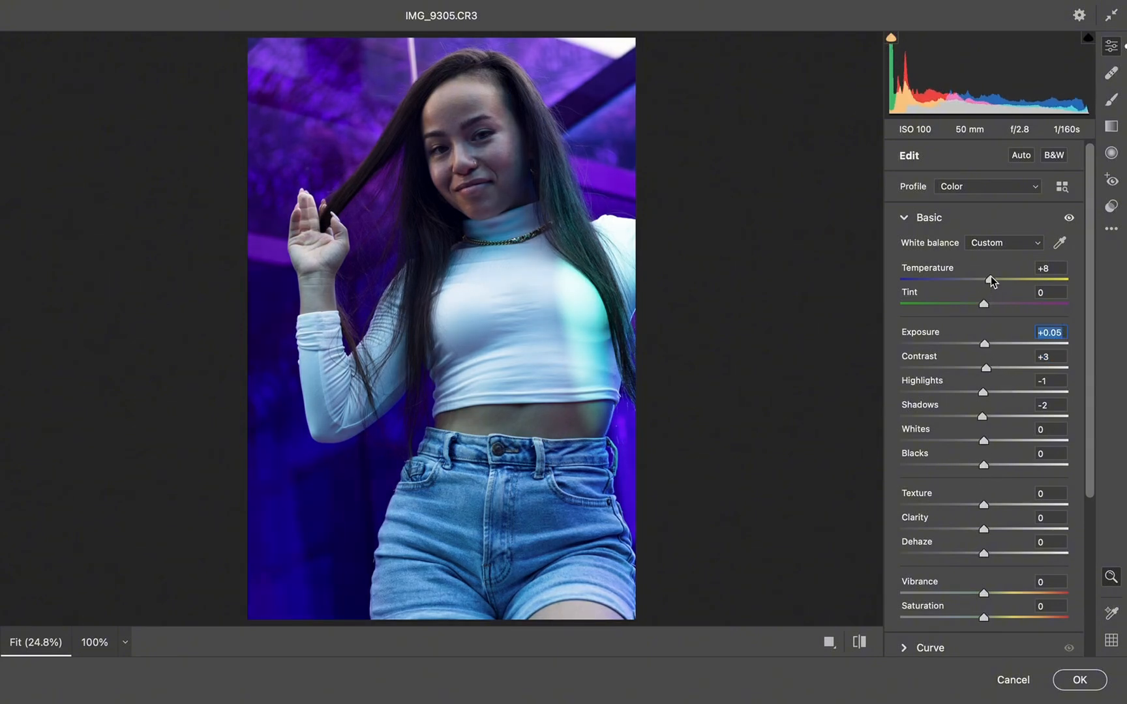
pyautogui.moveTo(990, 277); pyautogui.dragTo(997, 281)
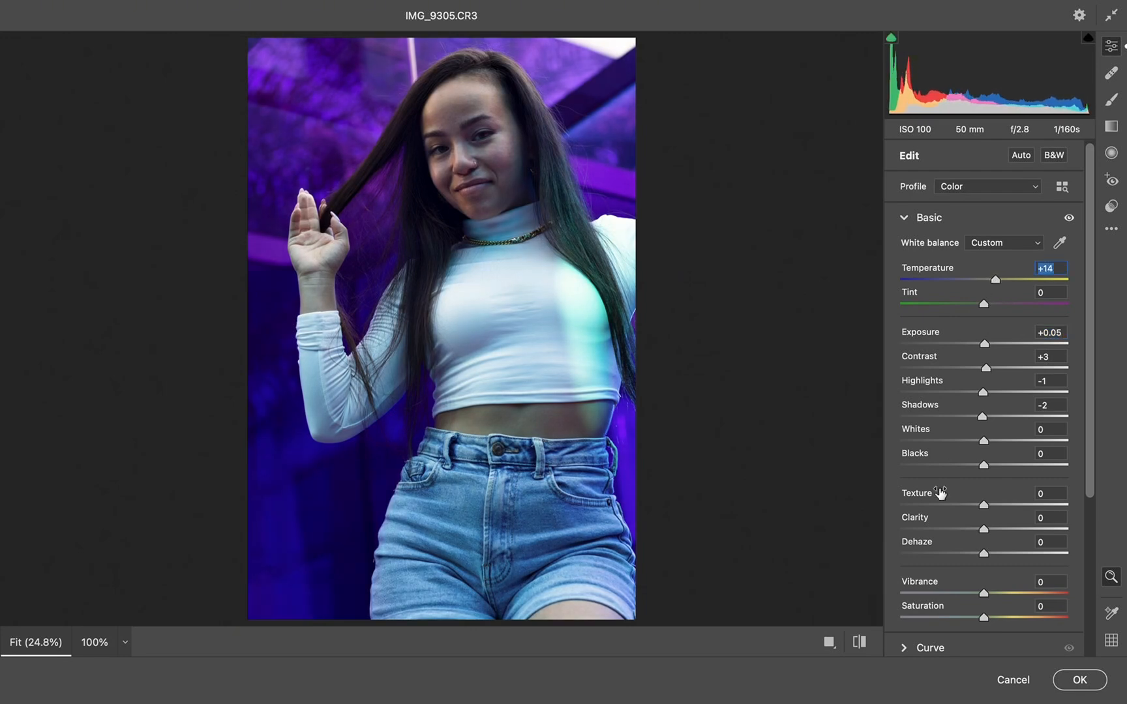
# - Compare the graded portrait with the default settings by switching between both versions several times
pyautogui.click(854, 643)
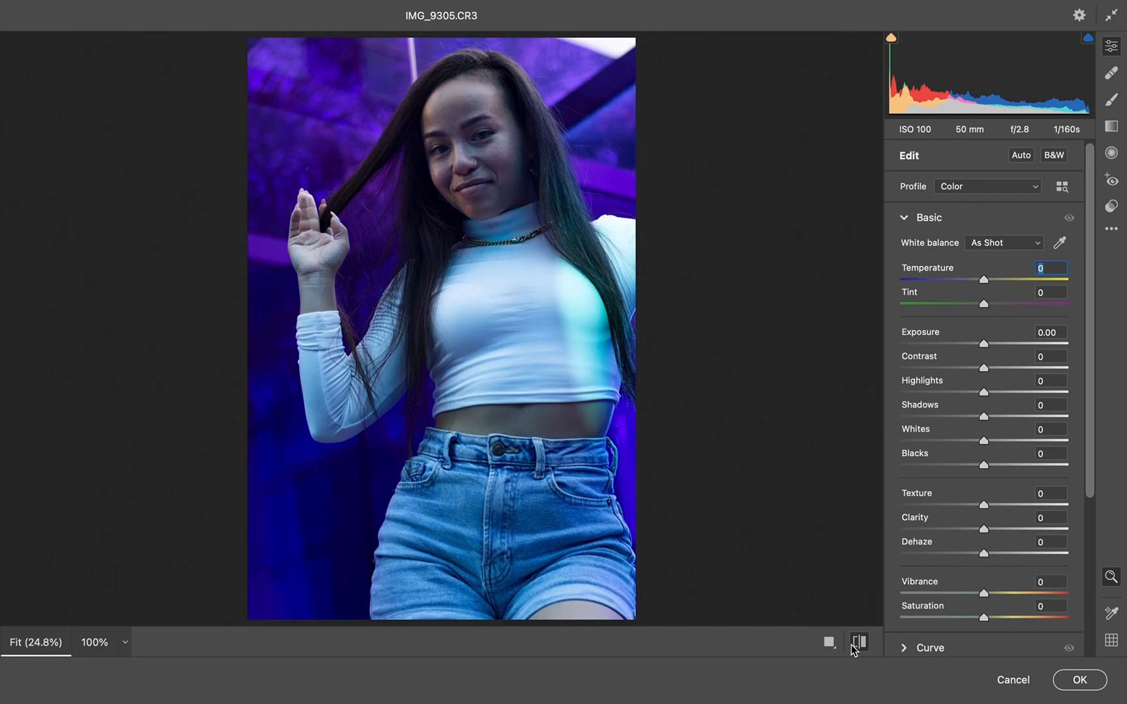
pyautogui.click(853, 644)
pyautogui.click(852, 645)
pyautogui.click(852, 646)
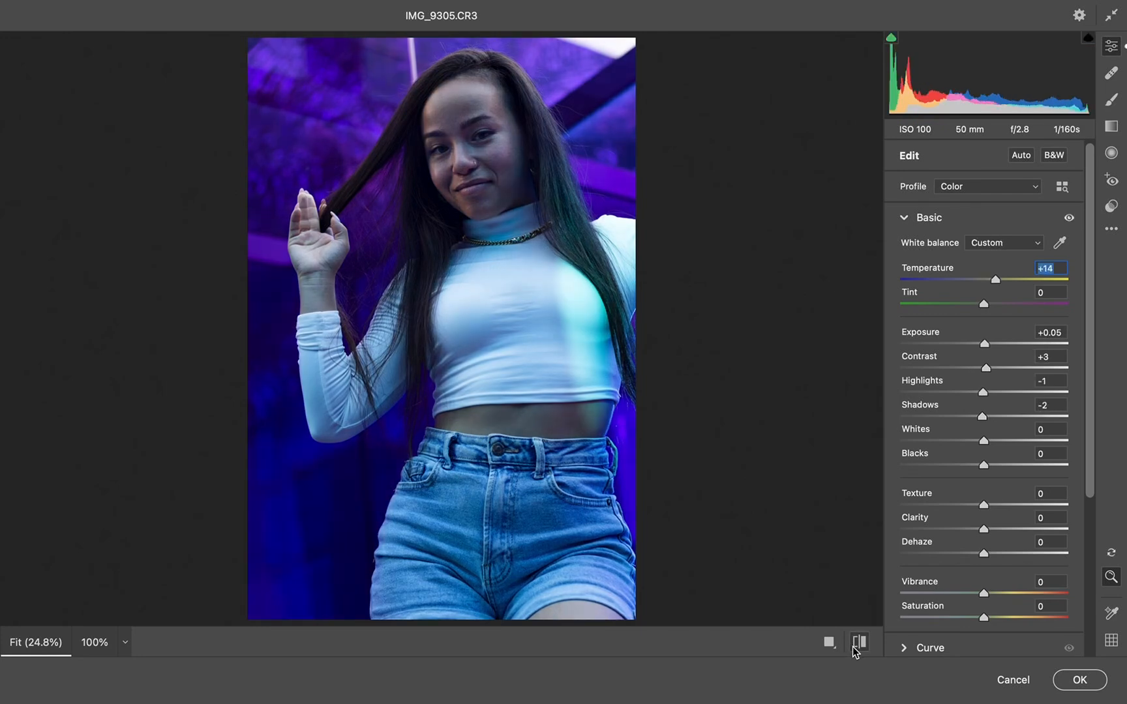
pyautogui.click(854, 648)
pyautogui.click(854, 647)
pyautogui.click(853, 647)
pyautogui.click(854, 647)
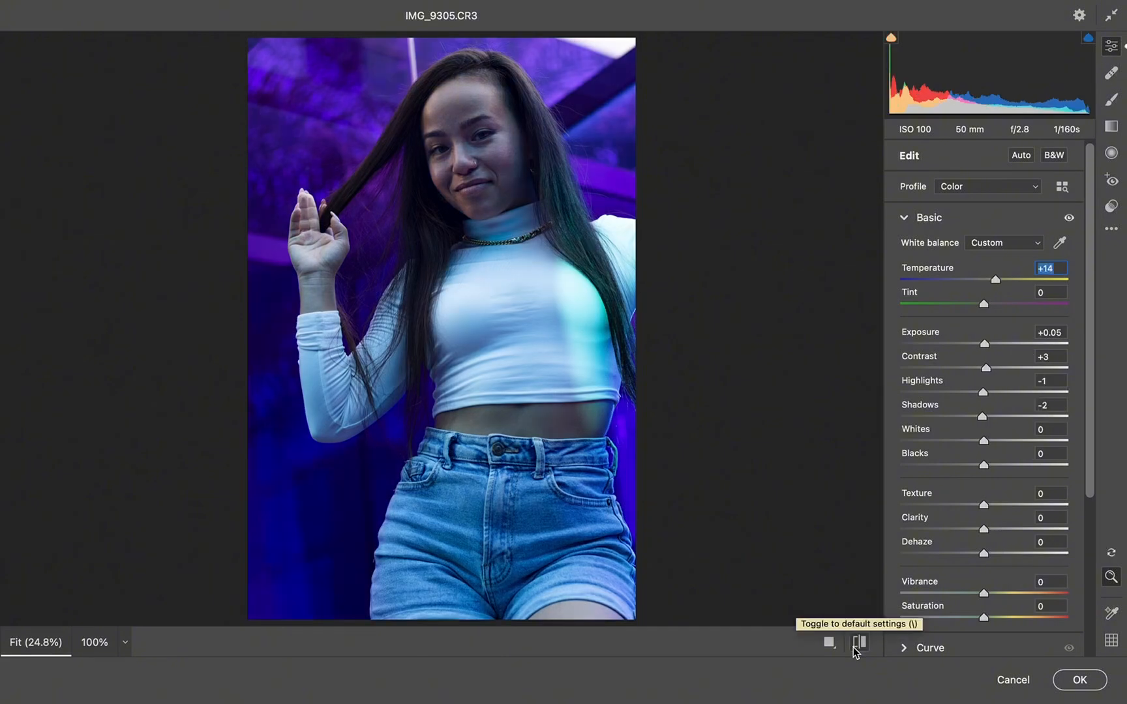
pyautogui.click(853, 647)
pyautogui.click(854, 646)
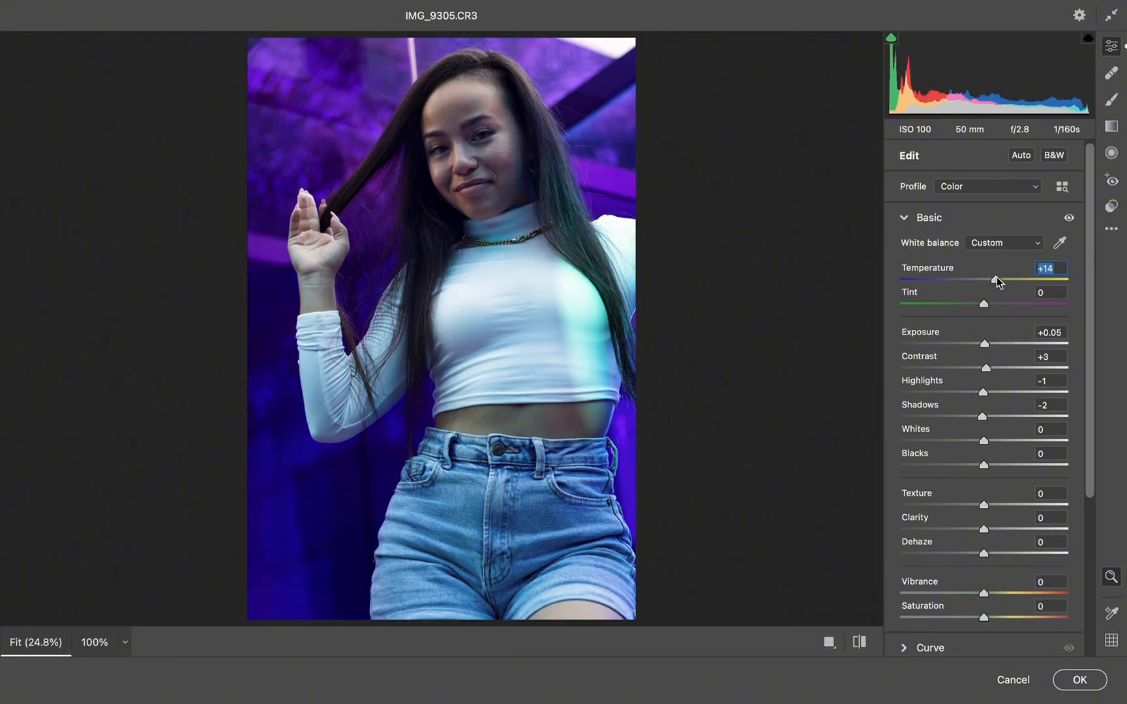
# - Set the temperature to +10 and apply the Camera Raw Filter to the retouched layer
pyautogui.moveTo(996, 279); pyautogui.dragTo(993, 278)
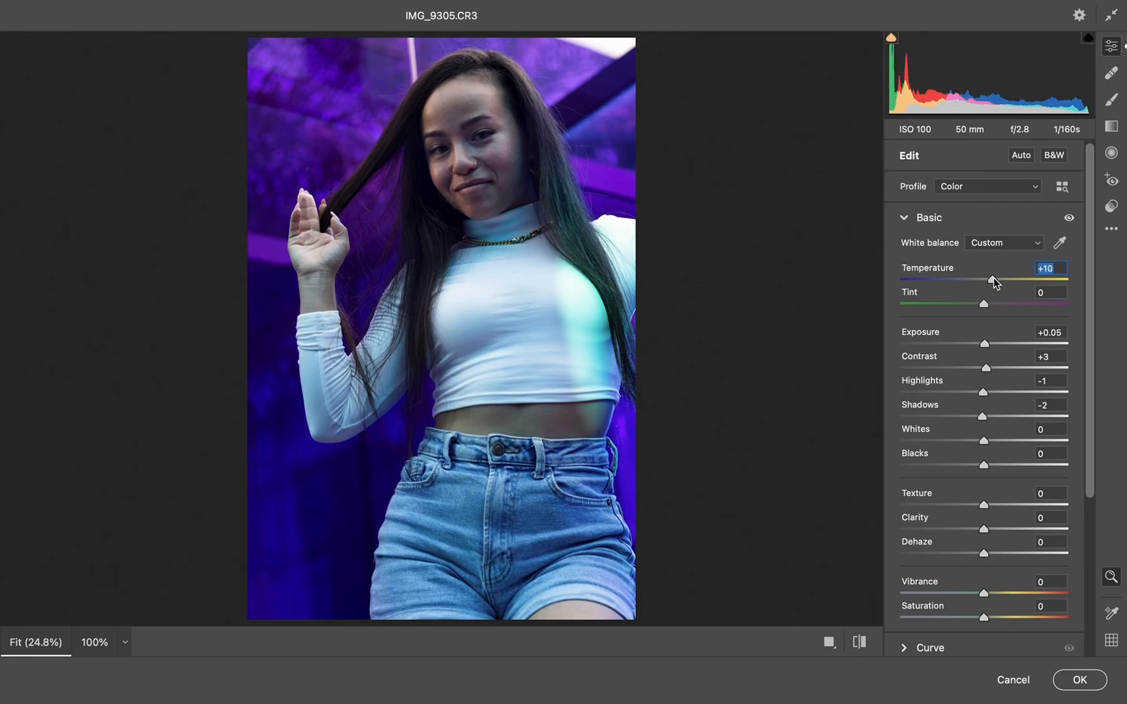
pyautogui.click(1079, 680)
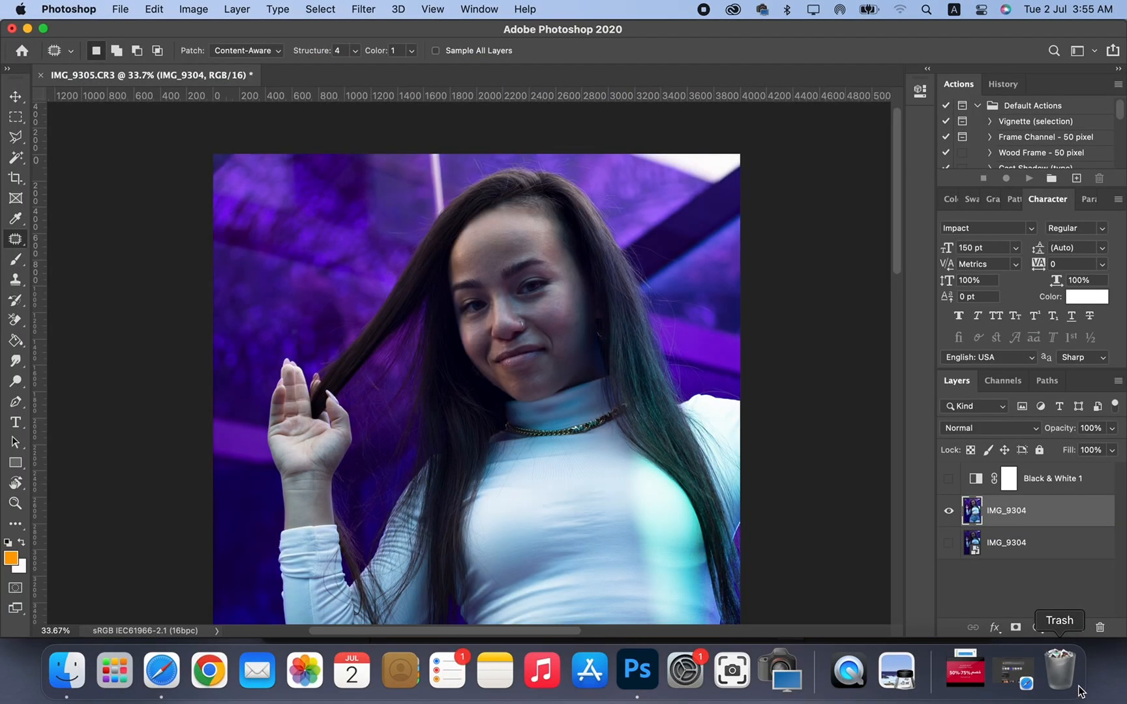
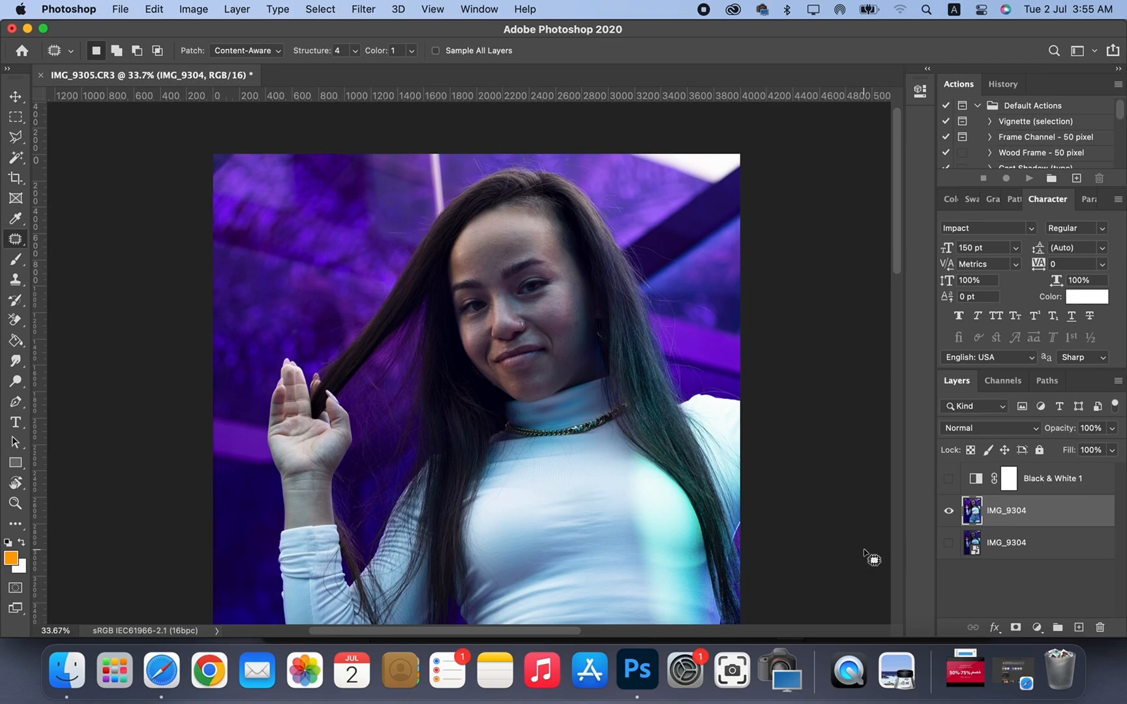
# - Show the original IMG_9304 layer and switch the retouched layer above it off and on to compare the whole portrait before and after
pyautogui.scroll(-1, 506, 337)
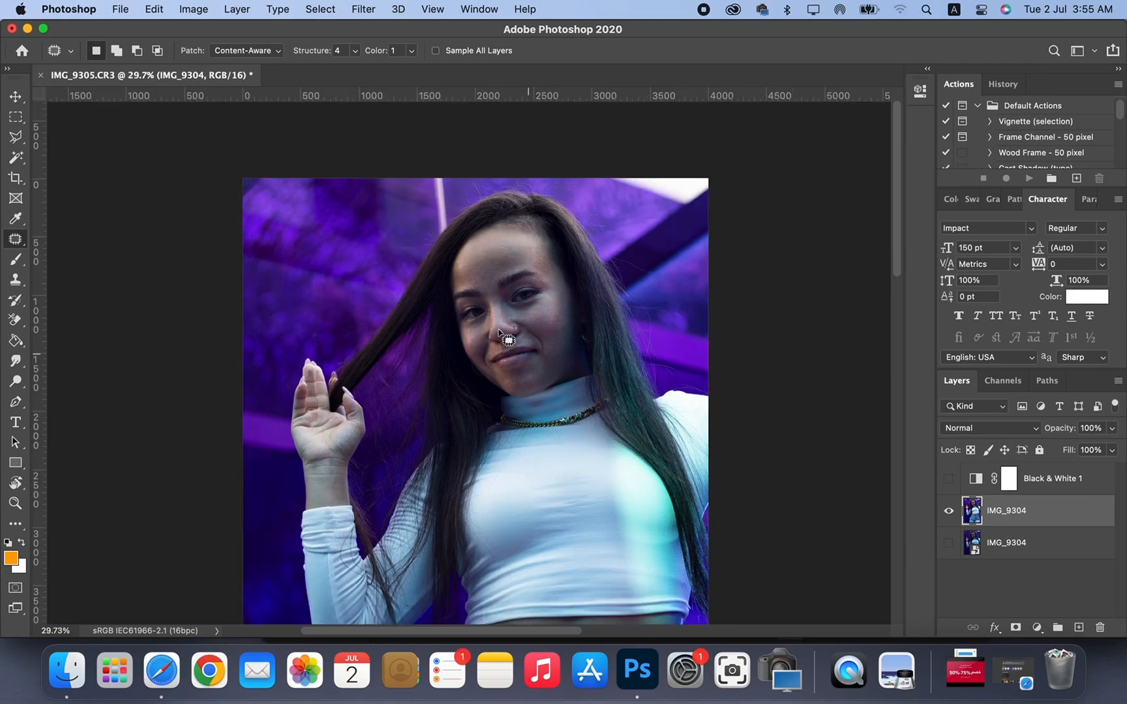
pyautogui.scroll(-2, 464, 381)
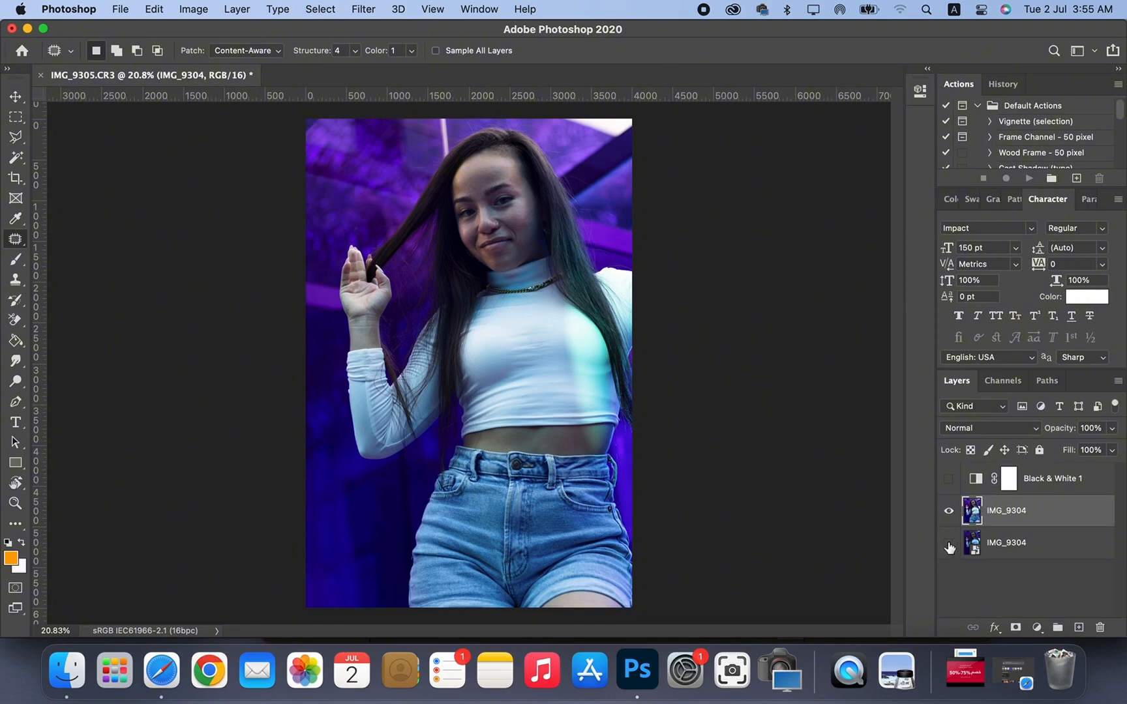
pyautogui.click(949, 512)
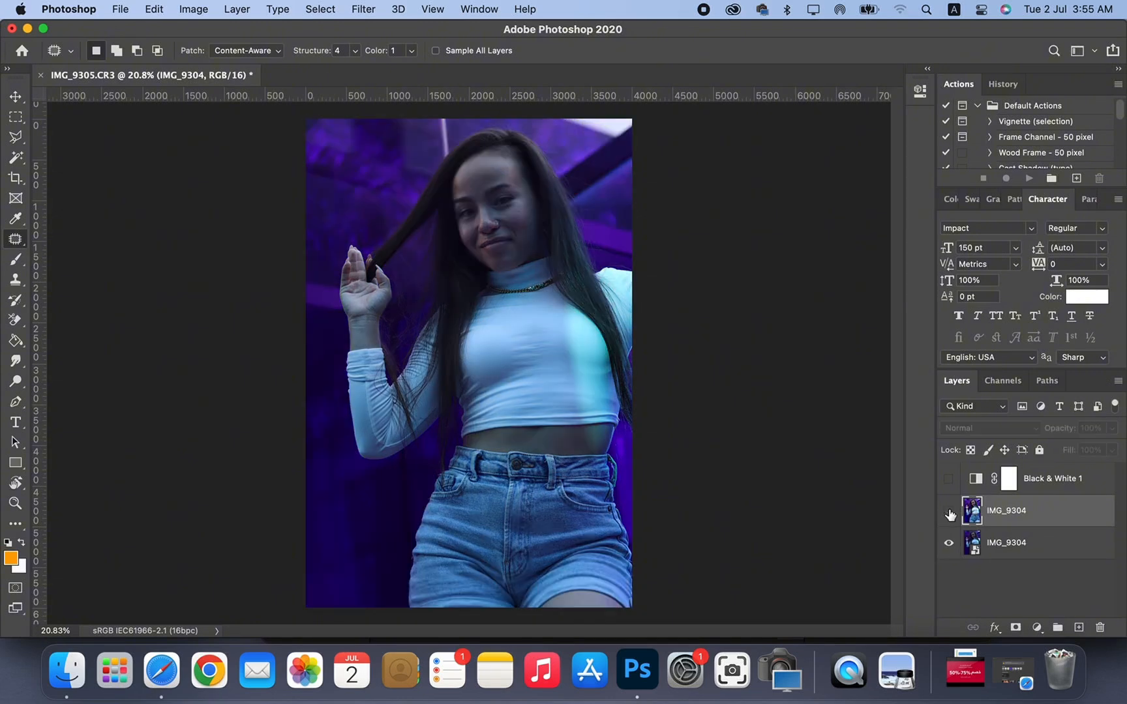
pyautogui.click(949, 513)
pyautogui.click(950, 513)
pyautogui.click(949, 513)
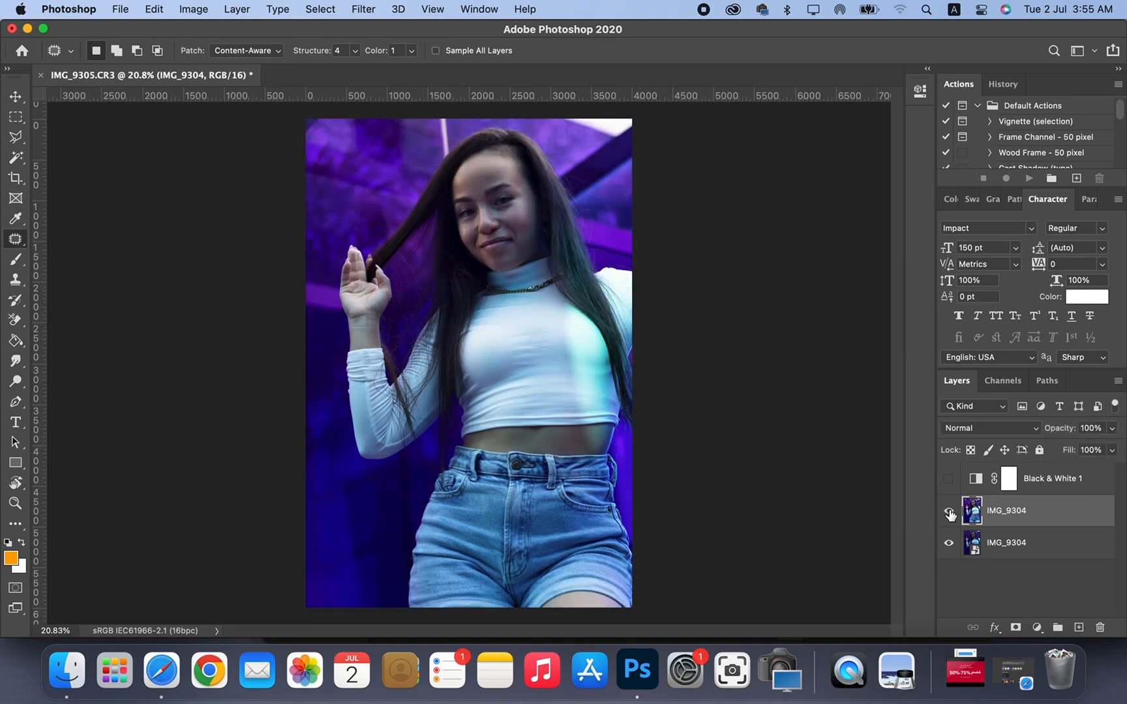
pyautogui.click(949, 512)
pyautogui.click(950, 512)
pyautogui.click(949, 512)
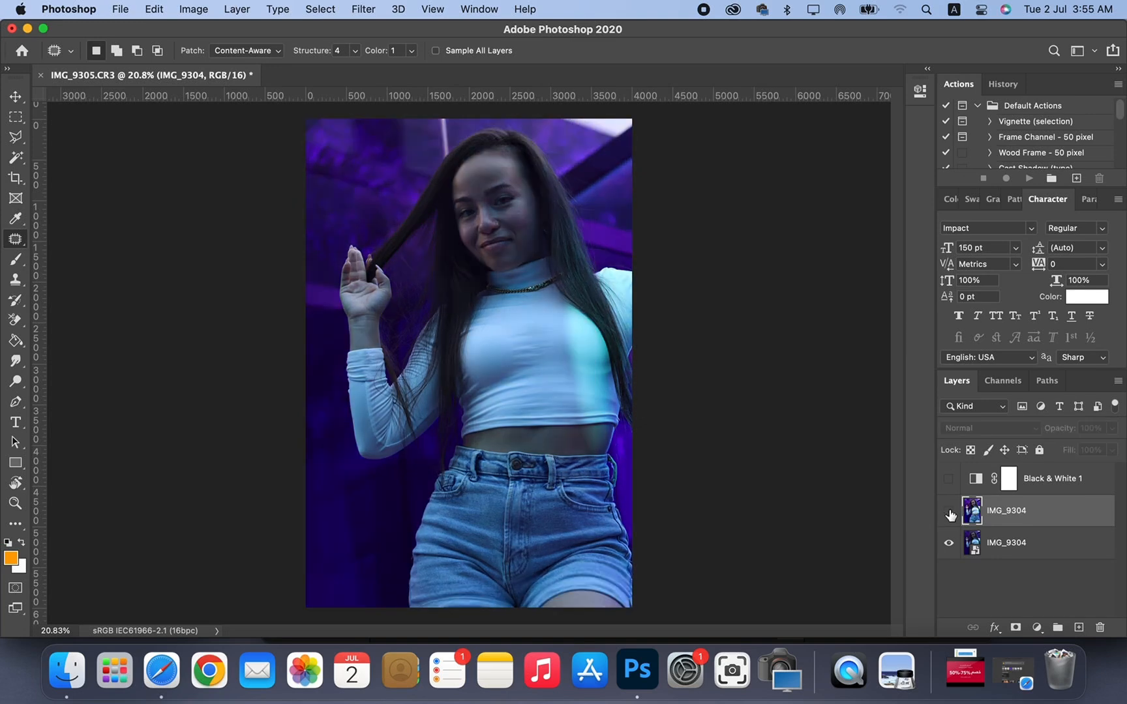
pyautogui.click(950, 513)
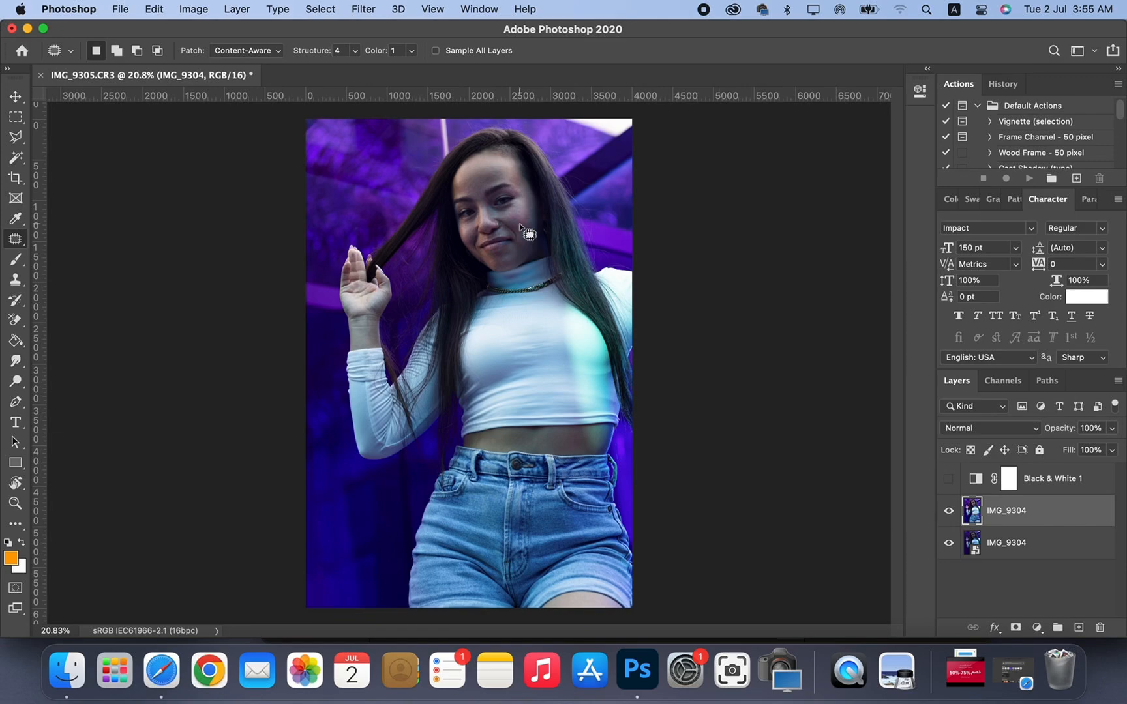
# - Patch the small remaining blemishes along the jawline and on the chin of the retouched layer
pyautogui.scroll(5, 528, 232)
pyautogui.scroll(5, 528, 232)
pyautogui.scroll(4, 528, 232)
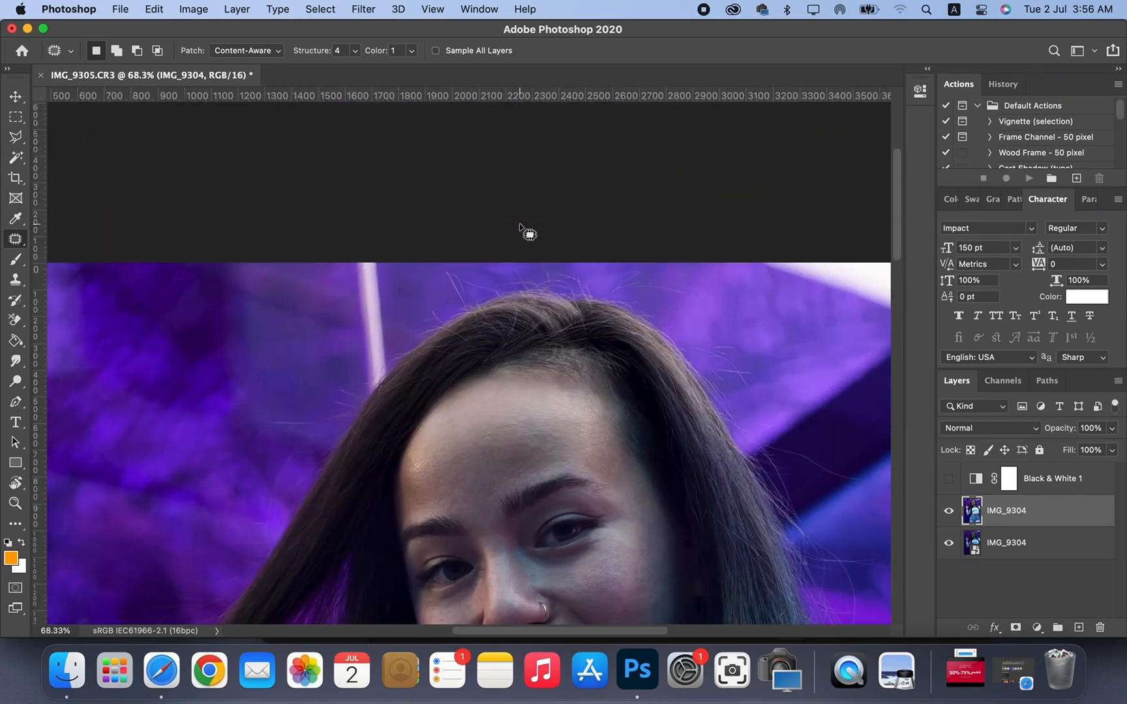
pyautogui.scroll(-3, 528, 232)
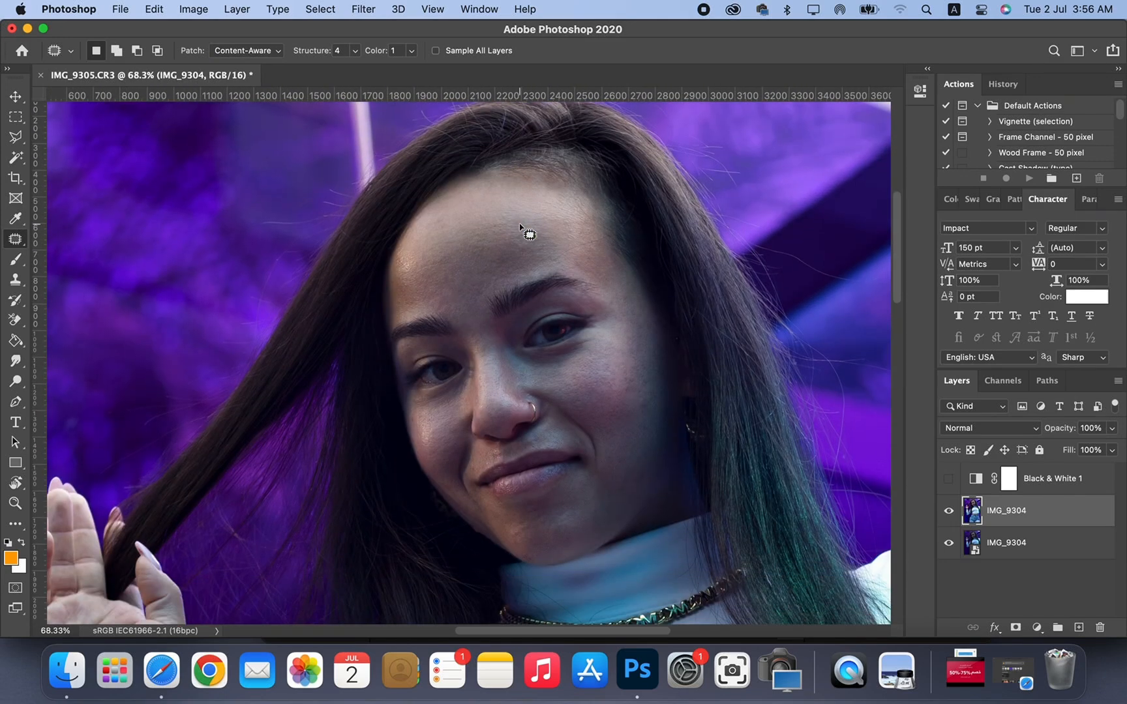
pyautogui.scroll(3, 528, 233)
pyautogui.scroll(-3, 528, 232)
pyautogui.scroll(4, 513, 366)
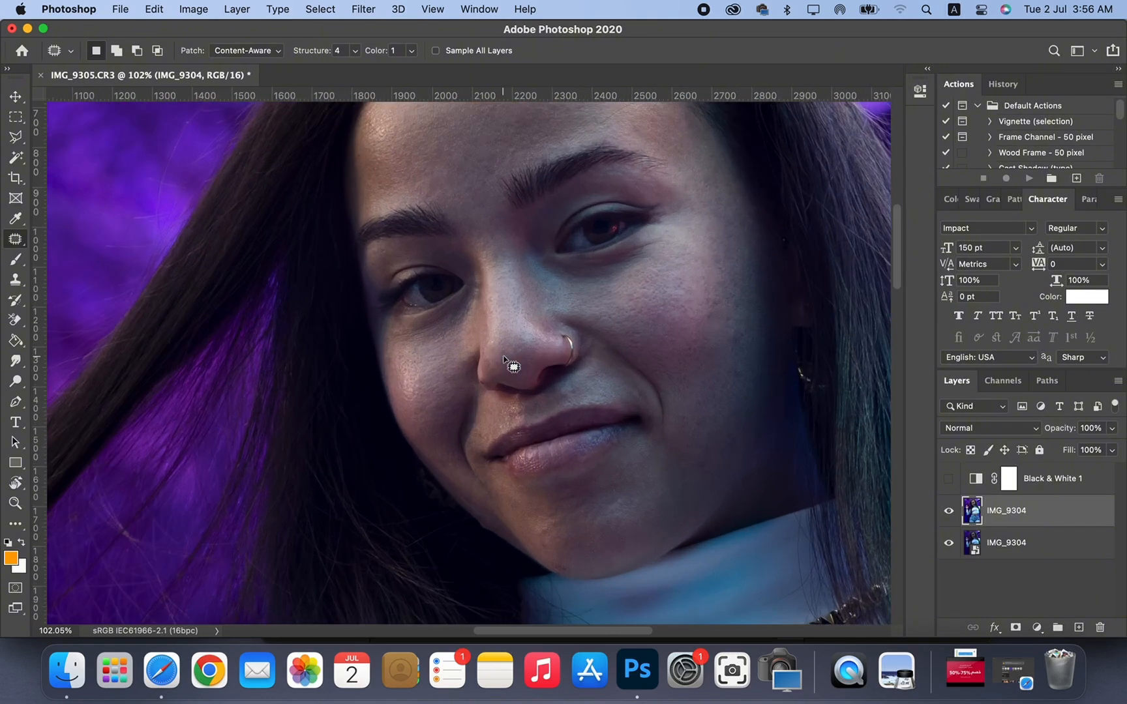
pyautogui.scroll(-8, 513, 366)
pyautogui.scroll(3, 513, 366)
pyautogui.scroll(3, 513, 366)
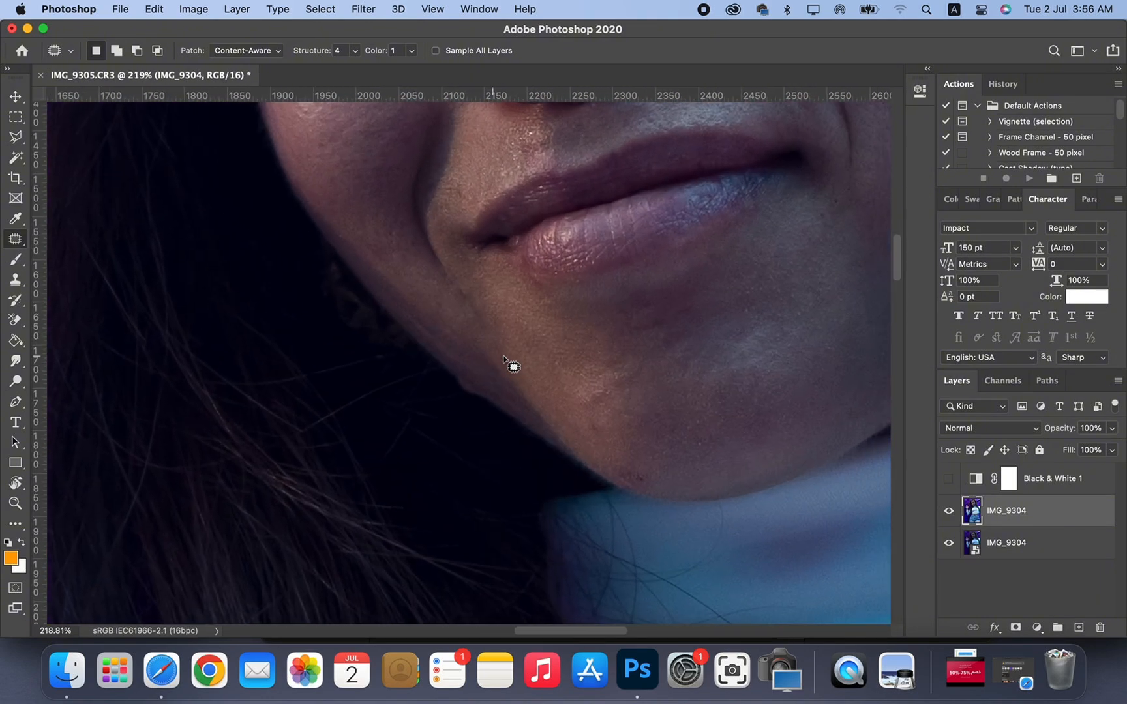
pyautogui.hscroll(3, 513, 367)
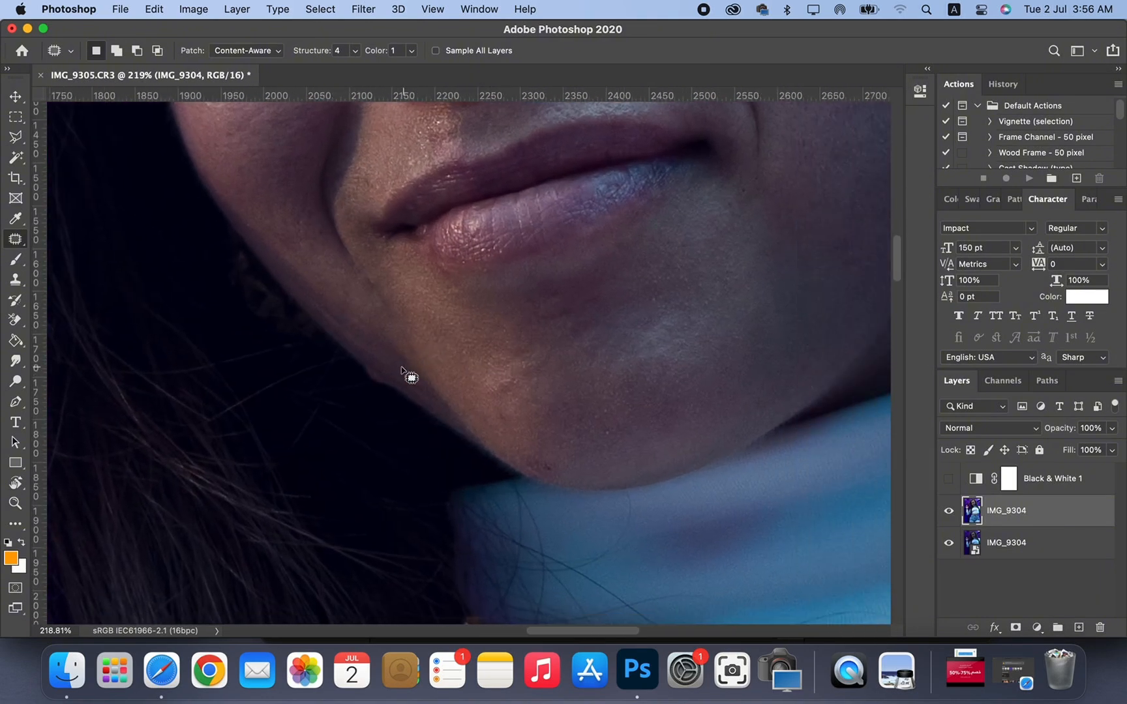
pyautogui.moveTo(369, 367)
pyautogui.mouseDown()
pyautogui.moveTo(380, 379)
pyautogui.moveTo(367, 367)
pyautogui.mouseUp()
pyautogui.moveTo(555, 476)
pyautogui.mouseDown()
pyautogui.moveTo(513, 393)
pyautogui.moveTo(503, 415)
pyautogui.mouseUp()
pyautogui.moveTo(579, 344)
pyautogui.mouseDown()
pyautogui.moveTo(564, 341)
pyautogui.moveTo(580, 322)
pyautogui.moveTo(571, 345)
pyautogui.mouseUp()
pyautogui.click(497, 291)
# - Patch the uneven skin spots on the chin below the mouth and on the shaded lower cheek
pyautogui.scroll(3, 433, 292)
pyautogui.scroll(10, 433, 293)
pyautogui.hscroll(3, 433, 293)
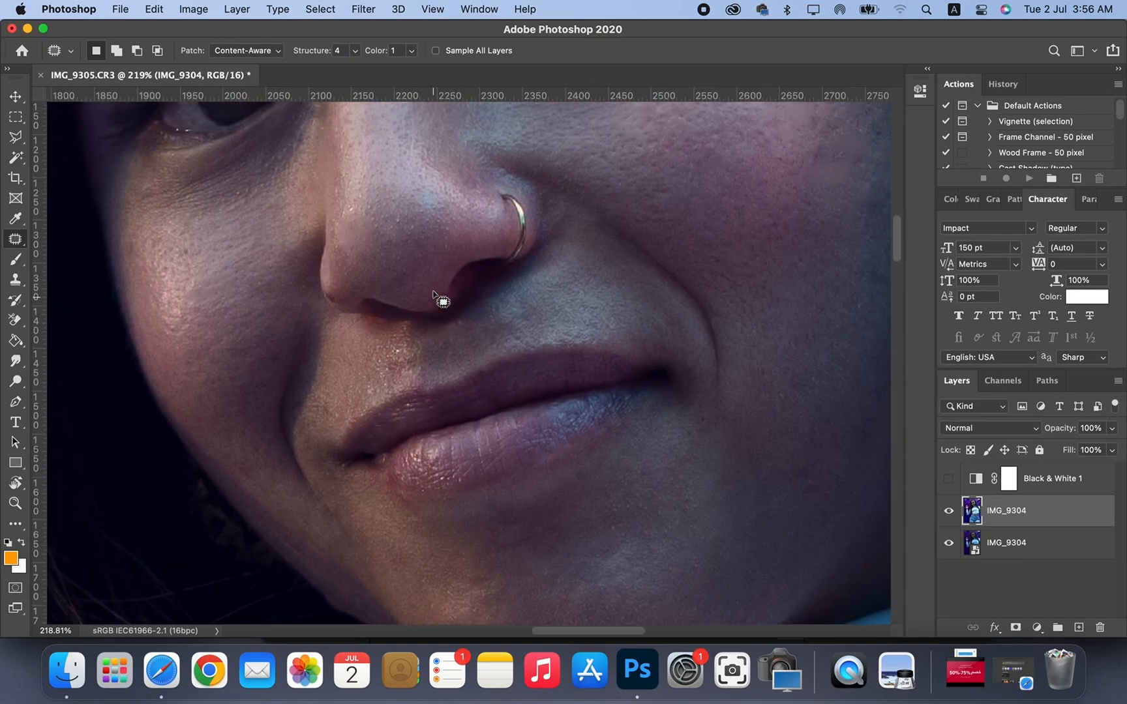
pyautogui.scroll(-10, 433, 292)
pyautogui.hscroll(5, 433, 293)
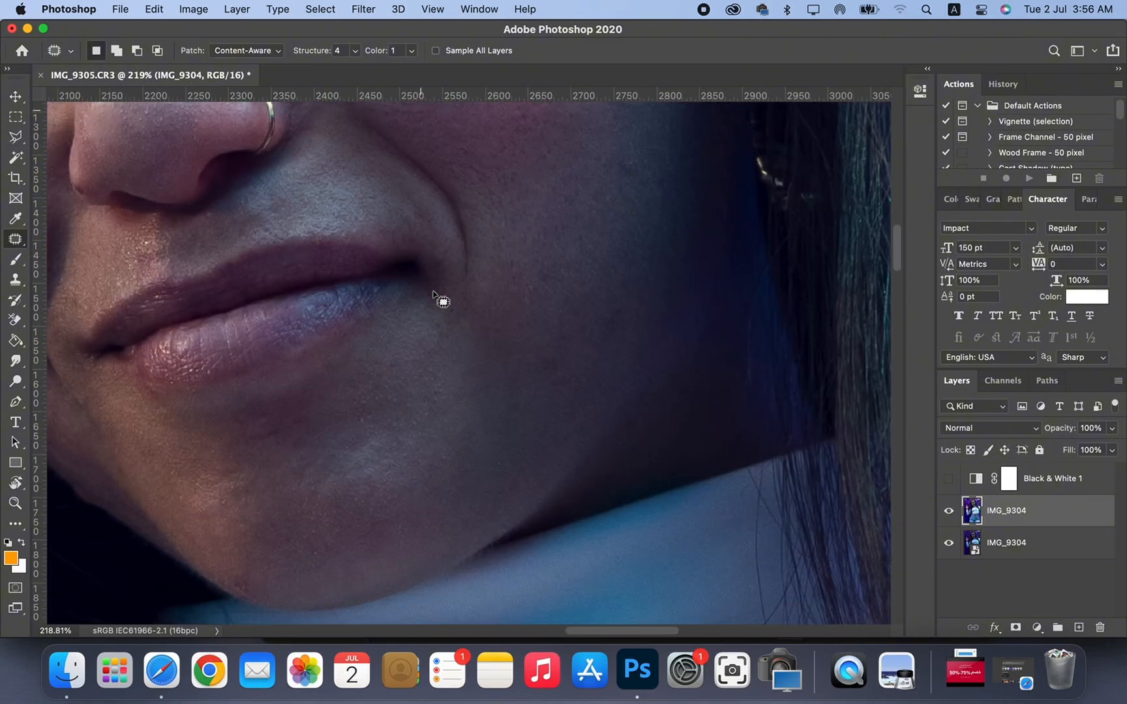
pyautogui.scroll(-3, 433, 292)
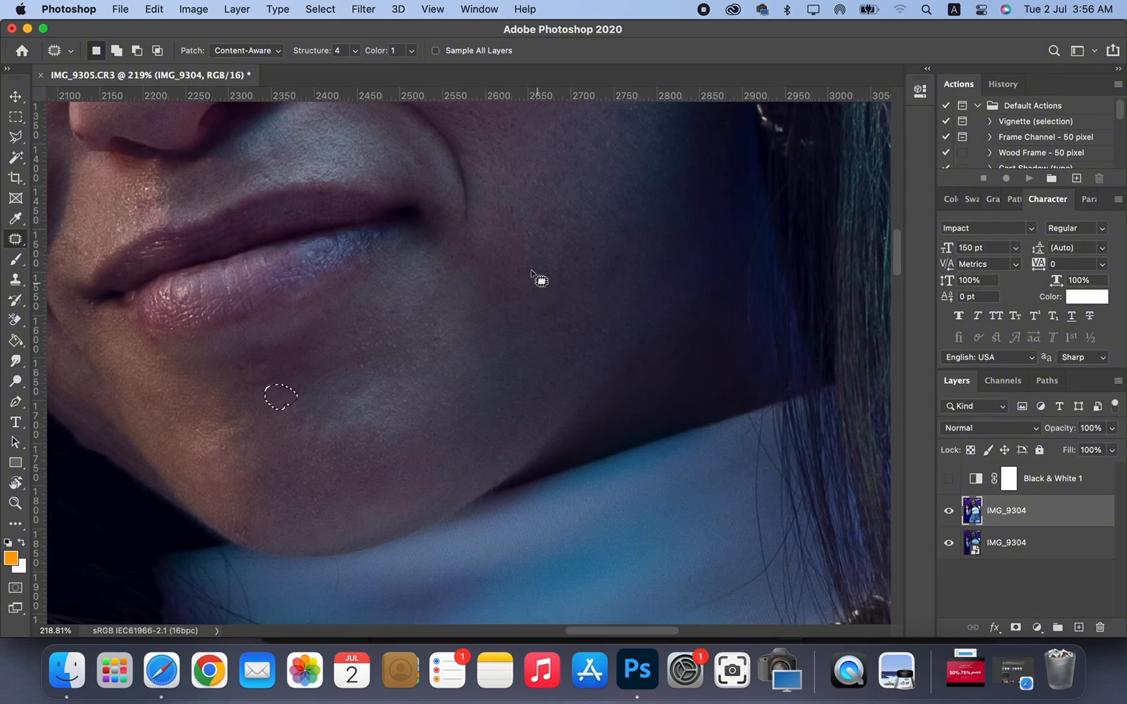
pyautogui.moveTo(572, 338)
pyautogui.mouseDown()
pyautogui.moveTo(547, 330)
pyautogui.moveTo(573, 330)
pyautogui.mouseUp()
# - Patch the dark elongated mark just below the lower lip and clear the selection
pyautogui.scroll(-3, 567, 285)
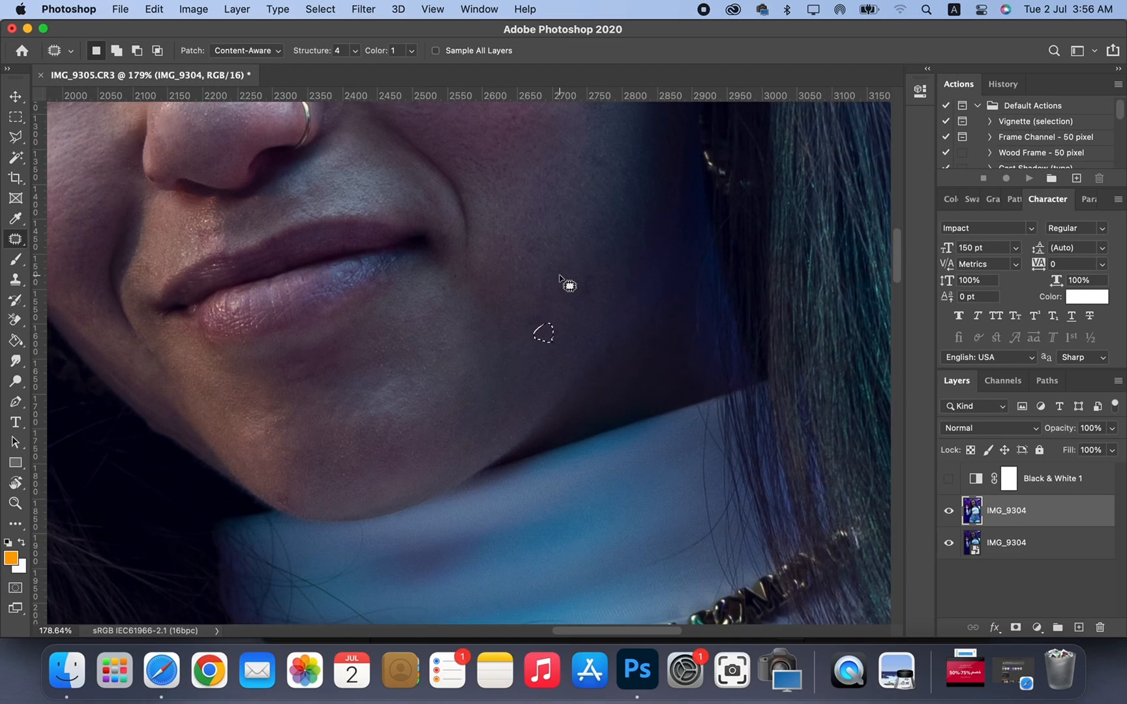
pyautogui.hscroll(-4, 357, 363)
pyautogui.scroll(-2, 358, 362)
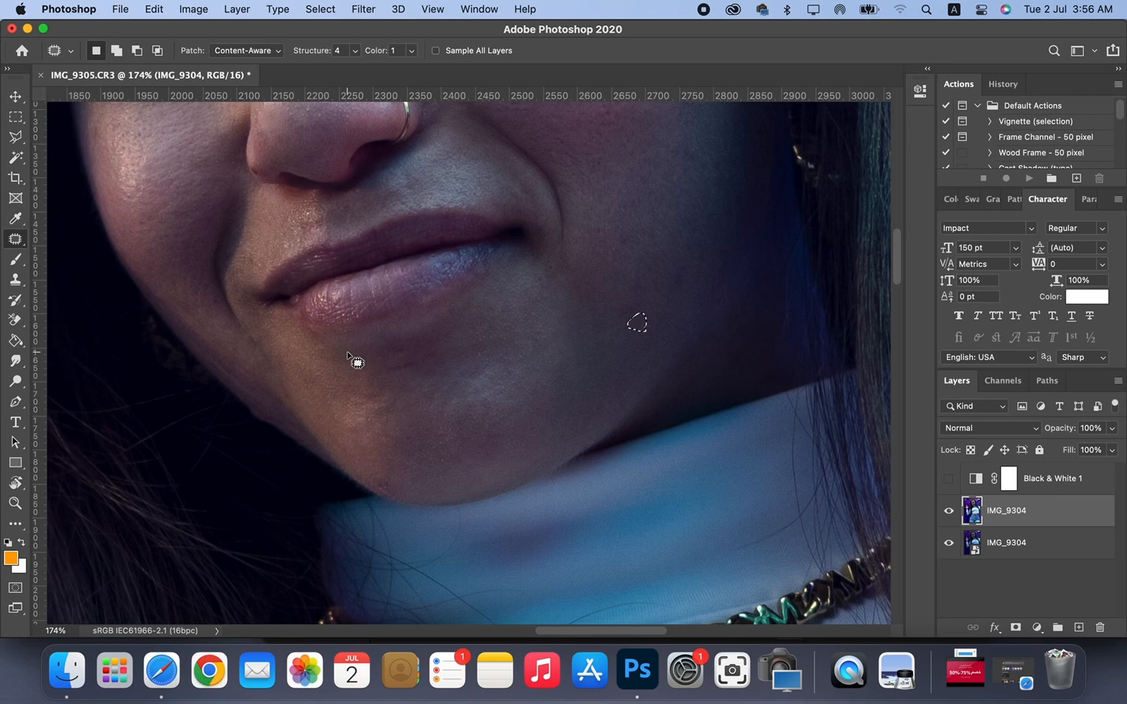
pyautogui.scroll(4, 357, 362)
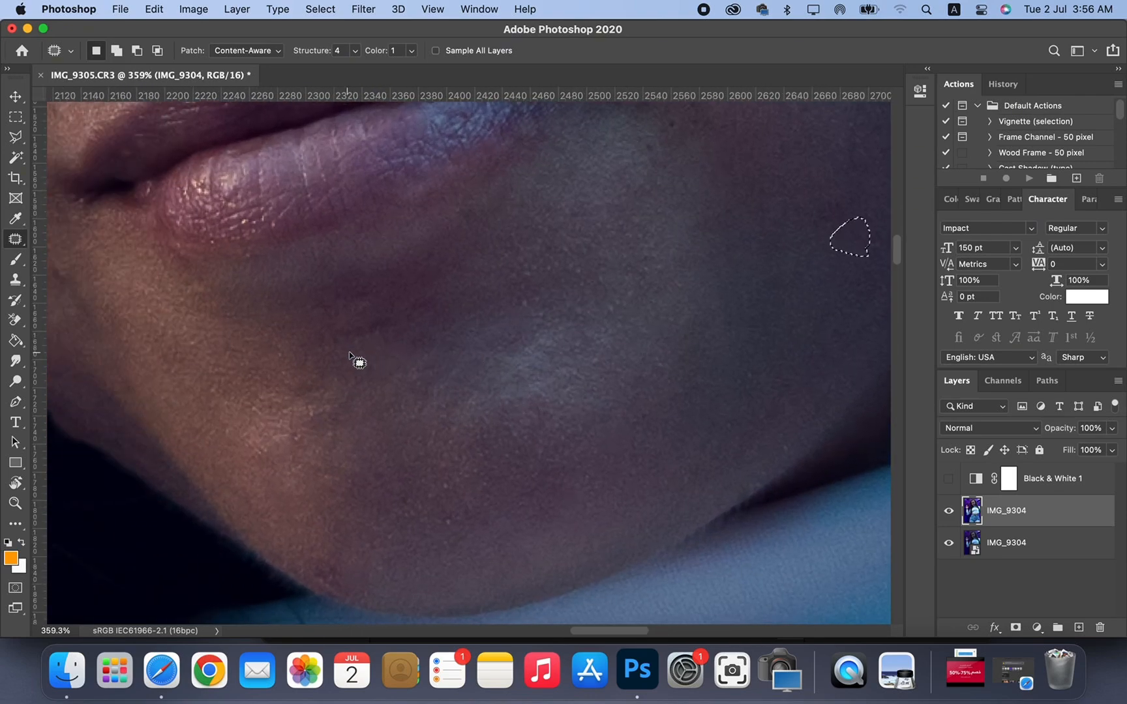
pyautogui.moveTo(375, 342)
pyautogui.mouseDown()
pyautogui.moveTo(326, 336)
pyautogui.moveTo(398, 303)
pyautogui.moveTo(436, 300)
pyautogui.moveTo(402, 342)
pyautogui.moveTo(375, 345)
pyautogui.mouseUp()
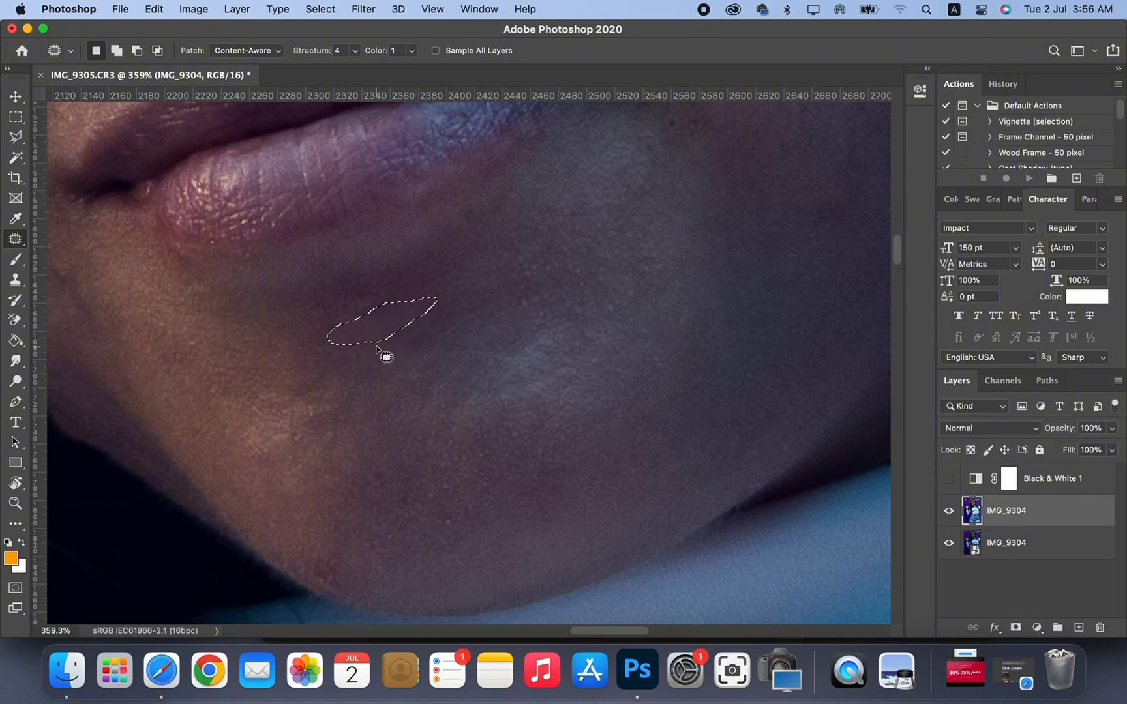
pyautogui.press('super+d')
pyautogui.scroll(-5, 301, 476)
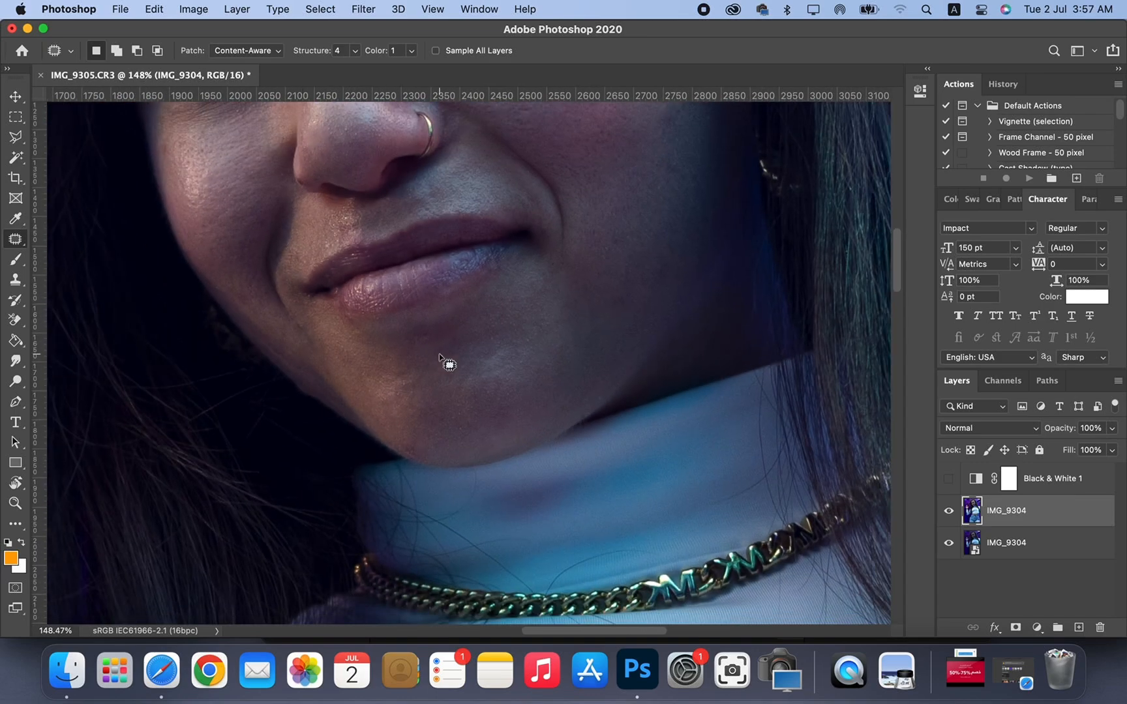
# - Patch the small skin mark along the outer edge of the nose, on the side without the ring
pyautogui.scroll(-3, 436, 356)
pyautogui.hscroll(-5, 437, 356)
pyautogui.scroll(3, 437, 356)
pyautogui.hscroll(2, 437, 356)
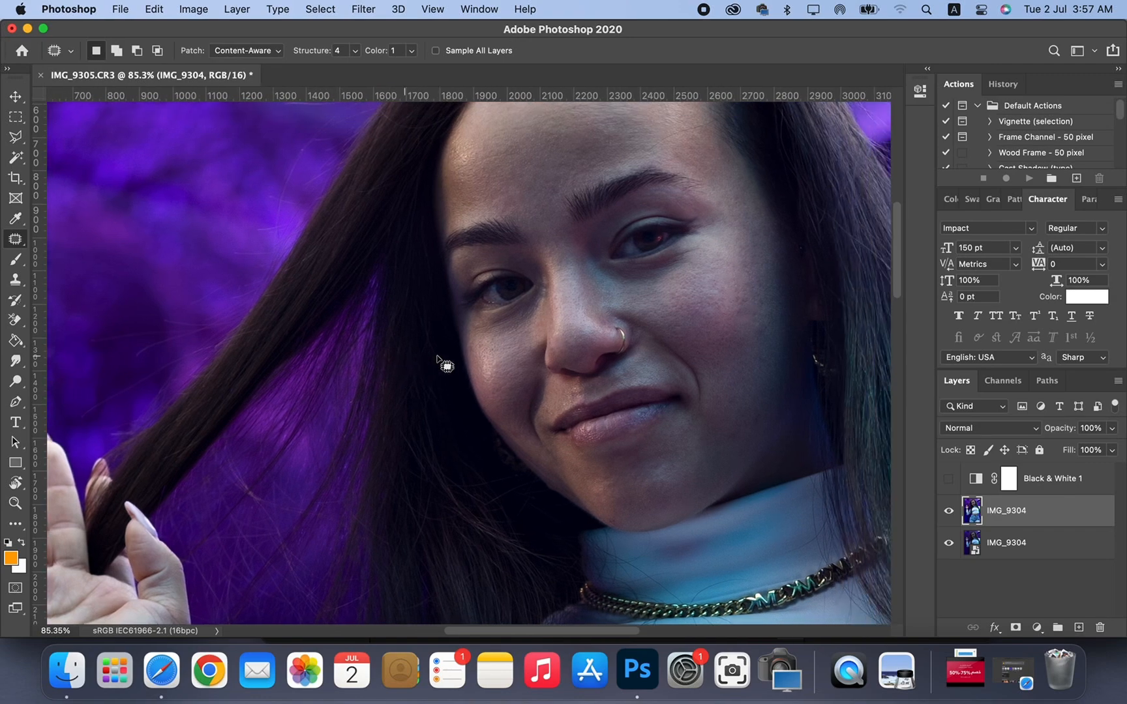
pyautogui.scroll(2, 536, 355)
pyautogui.hscroll(2, 531, 343)
pyautogui.scroll(8, 525, 333)
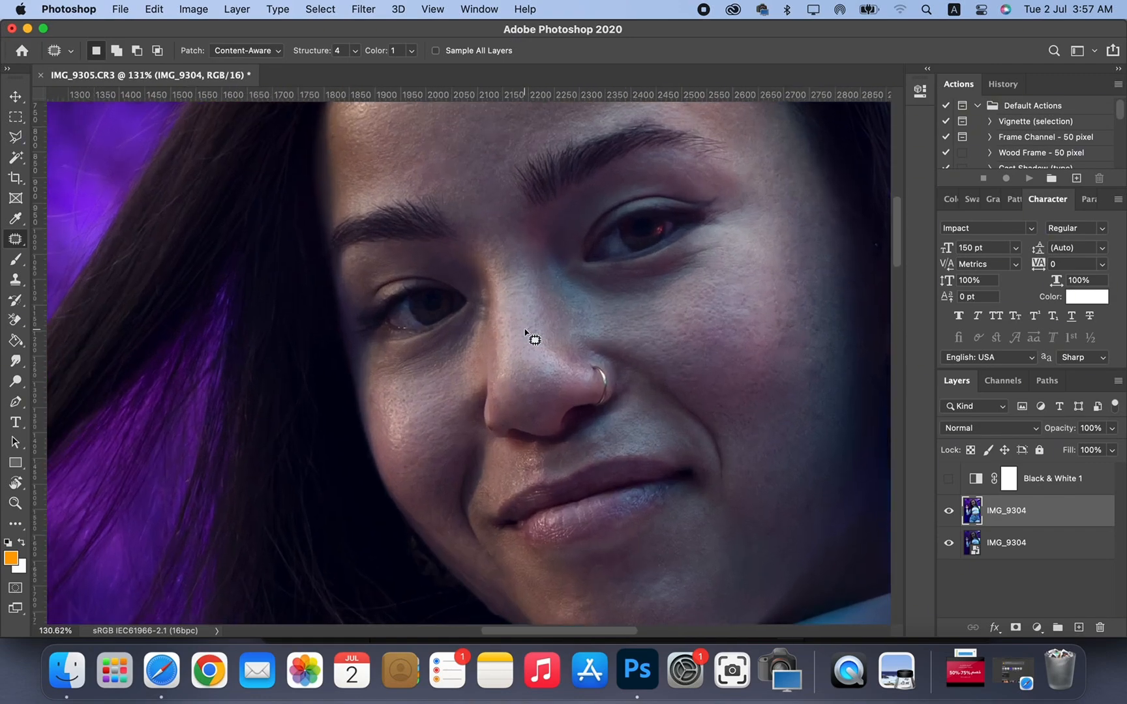
pyautogui.scroll(-5, 530, 334)
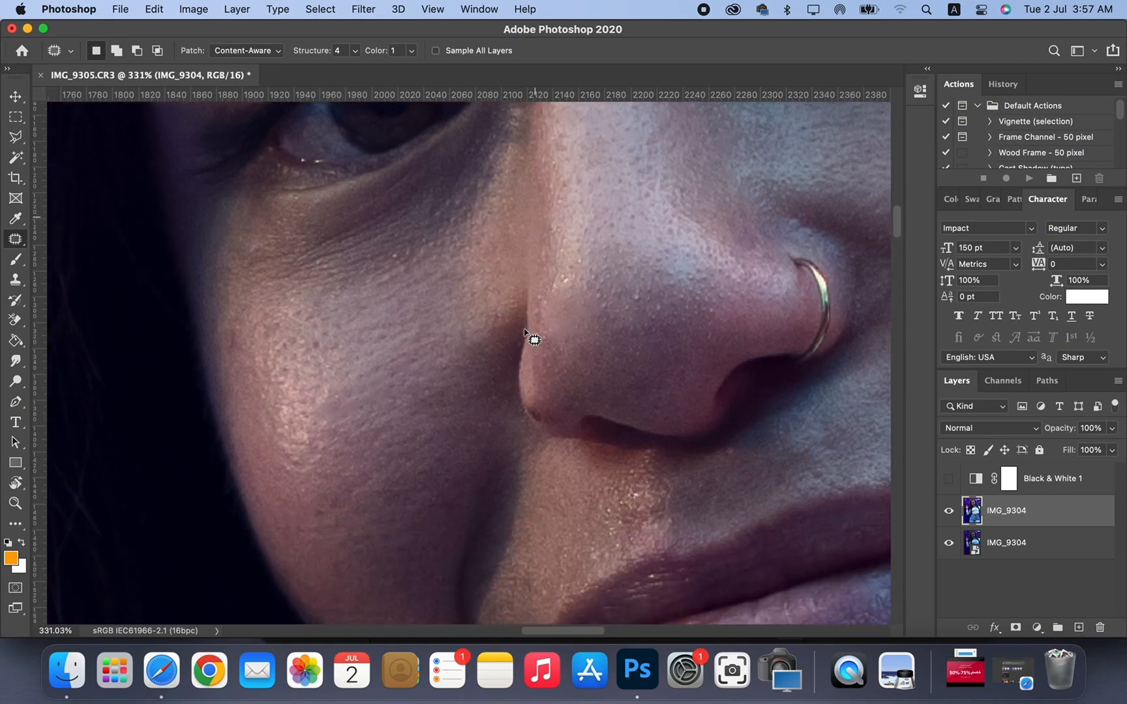
pyautogui.hscroll(-2, 530, 334)
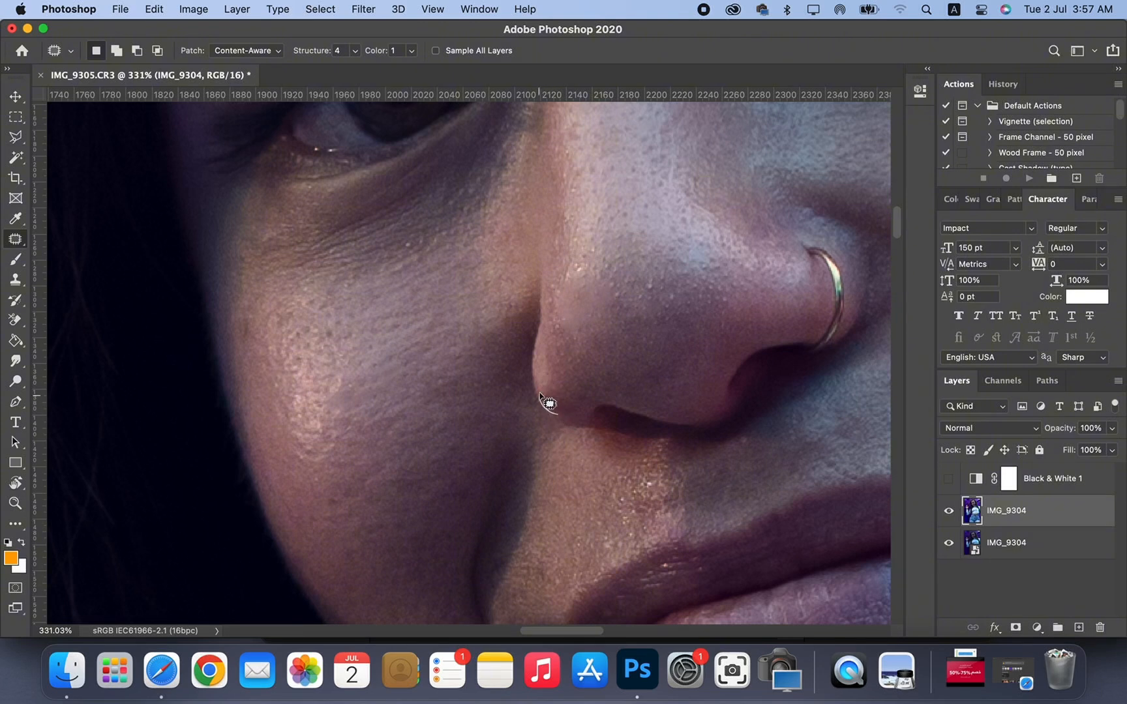
pyautogui.moveTo(540, 393)
pyautogui.mouseDown()
pyautogui.moveTo(559, 407)
pyautogui.moveTo(558, 391)
pyautogui.mouseUp()
# - Patch the small dark spot on the cheek below the eye, beside the bright skin highlight
pyautogui.scroll(-3, 621, 295)
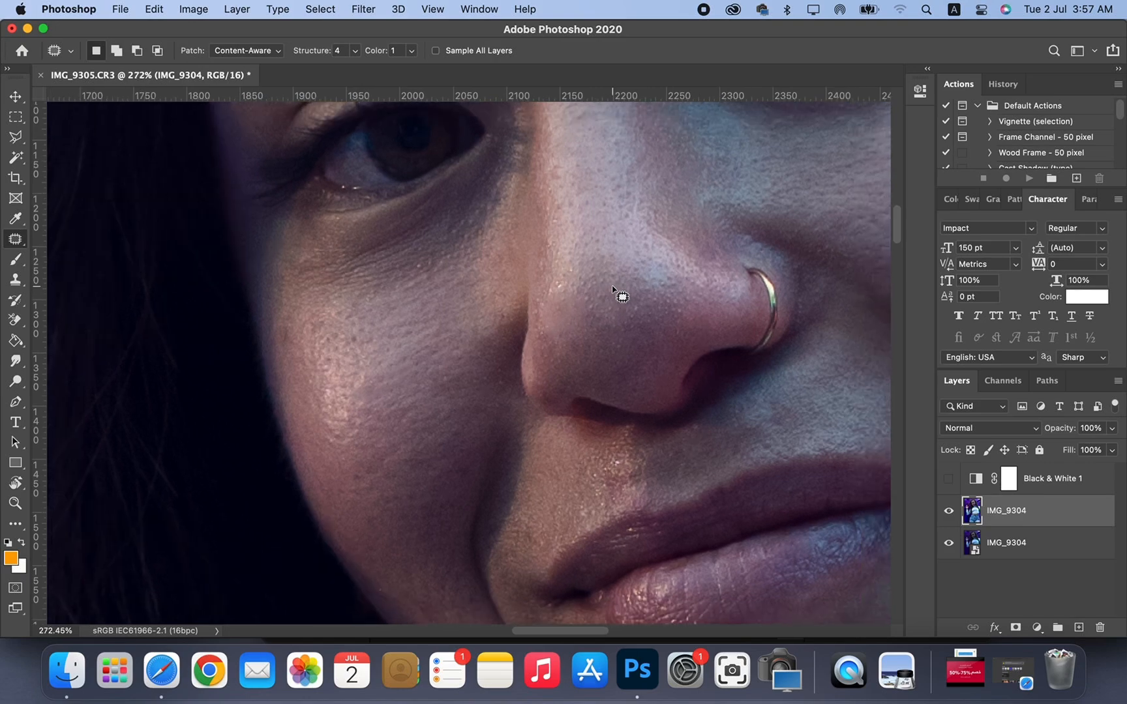
pyautogui.scroll(-2, 621, 296)
pyautogui.hscroll(-5, 612, 286)
pyautogui.scroll(4, 612, 285)
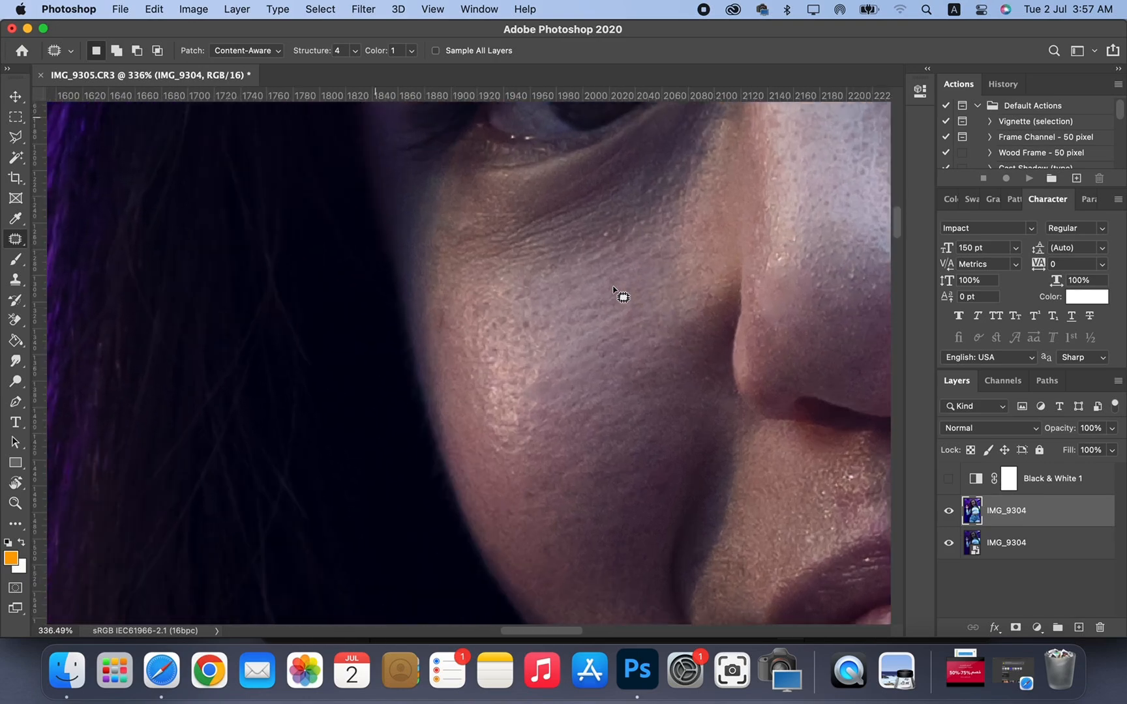
pyautogui.moveTo(542, 334)
pyautogui.mouseDown()
pyautogui.moveTo(524, 314)
pyautogui.moveTo(540, 304)
pyautogui.moveTo(548, 330)
pyautogui.mouseUp()
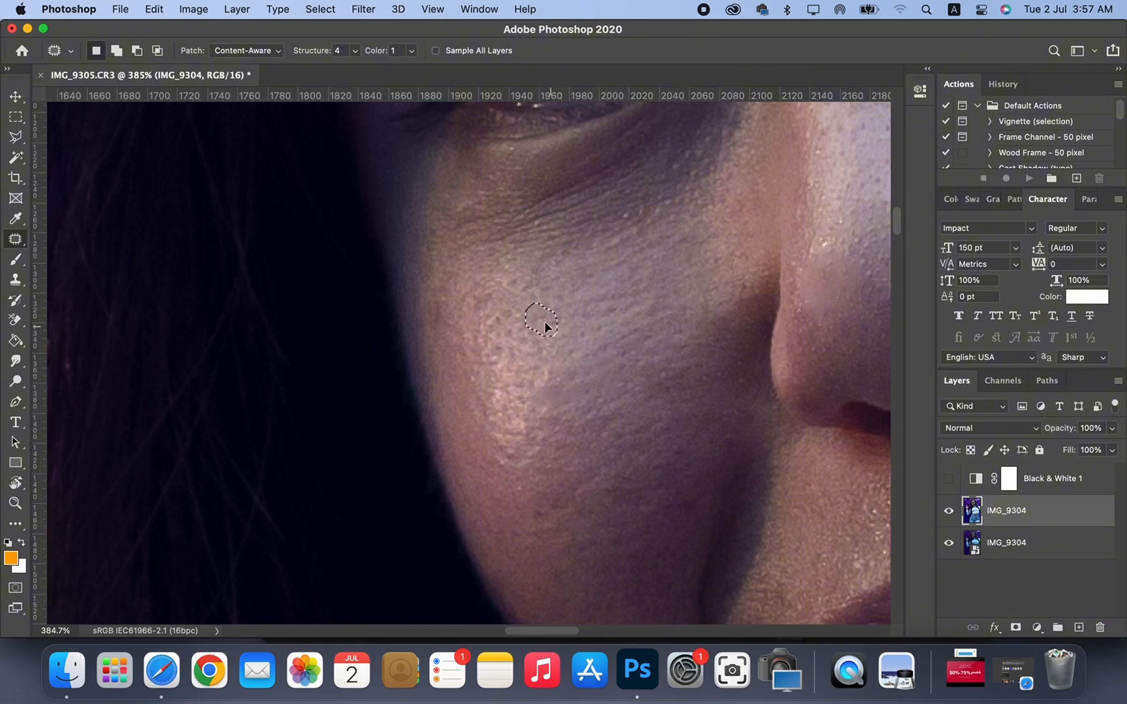
# - Patch the small spot on the bridge of the nose and clear the selection
pyautogui.scroll(-3, 617, 300)
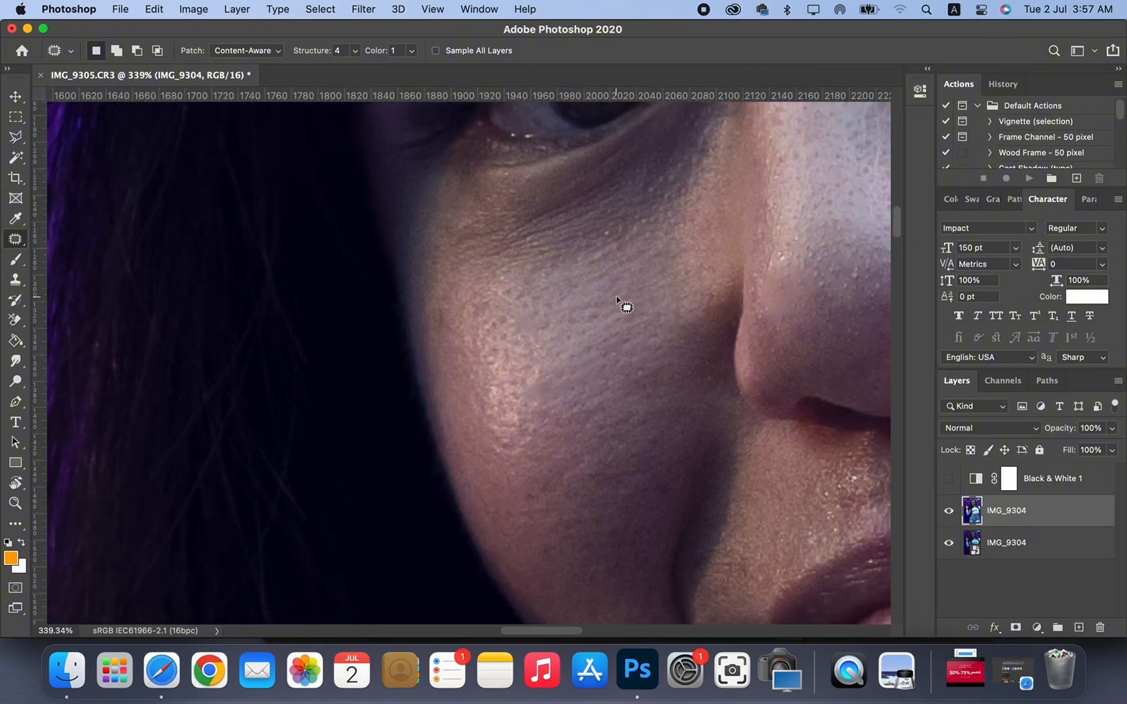
pyautogui.scroll(5, 617, 300)
pyautogui.scroll(5, 623, 303)
pyautogui.hscroll(3, 623, 303)
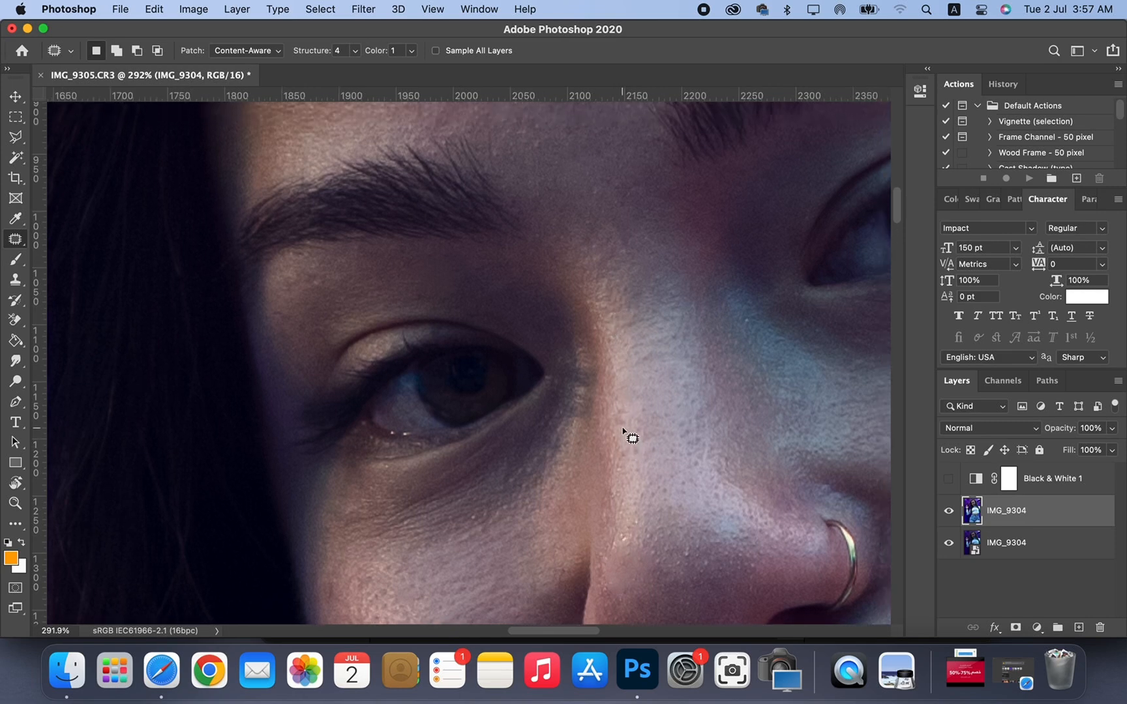
pyautogui.moveTo(619, 428)
pyautogui.mouseDown()
pyautogui.moveTo(625, 399)
pyautogui.moveTo(618, 428)
pyautogui.moveTo(634, 423)
pyautogui.mouseUp()
pyautogui.click(641, 423)
# - Patch the blemish at the edge of the forehead beside the dark hair and clear the selection
pyautogui.scroll(5, 660, 346)
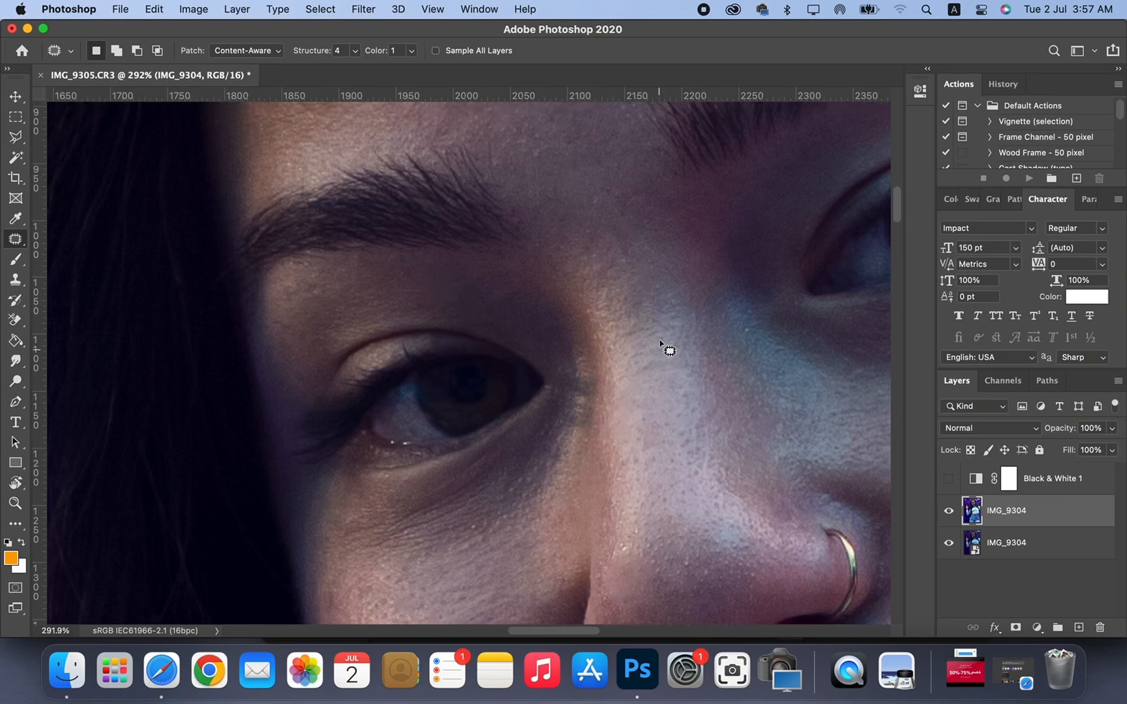
pyautogui.scroll(3, 660, 346)
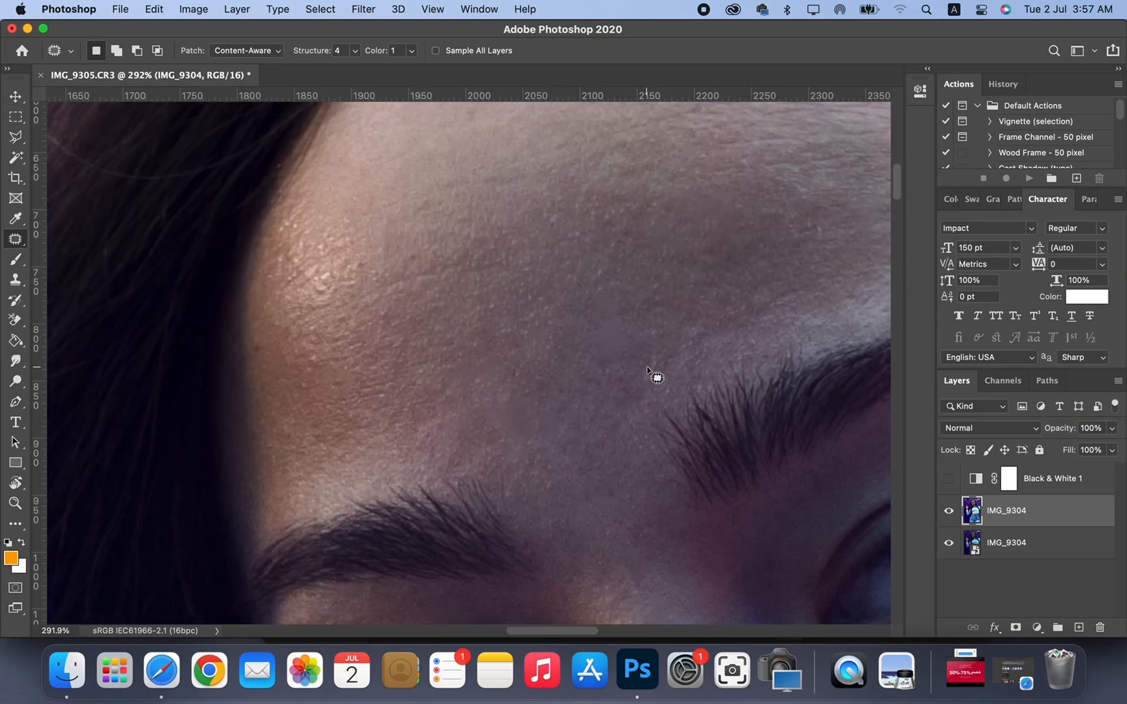
pyautogui.scroll(-2, 648, 369)
pyautogui.scroll(3, 648, 369)
pyautogui.hscroll(-3, 648, 369)
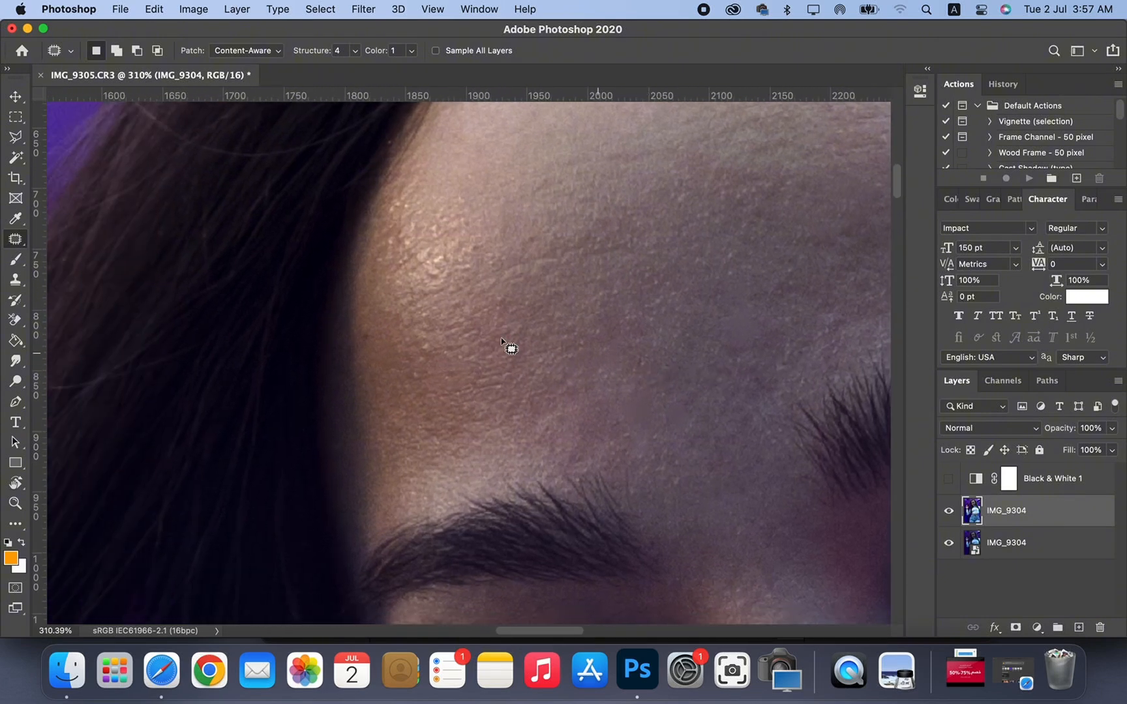
pyautogui.moveTo(363, 341)
pyautogui.mouseDown()
pyautogui.moveTo(364, 330)
pyautogui.moveTo(380, 338)
pyautogui.mouseUp()
pyautogui.click(402, 322)
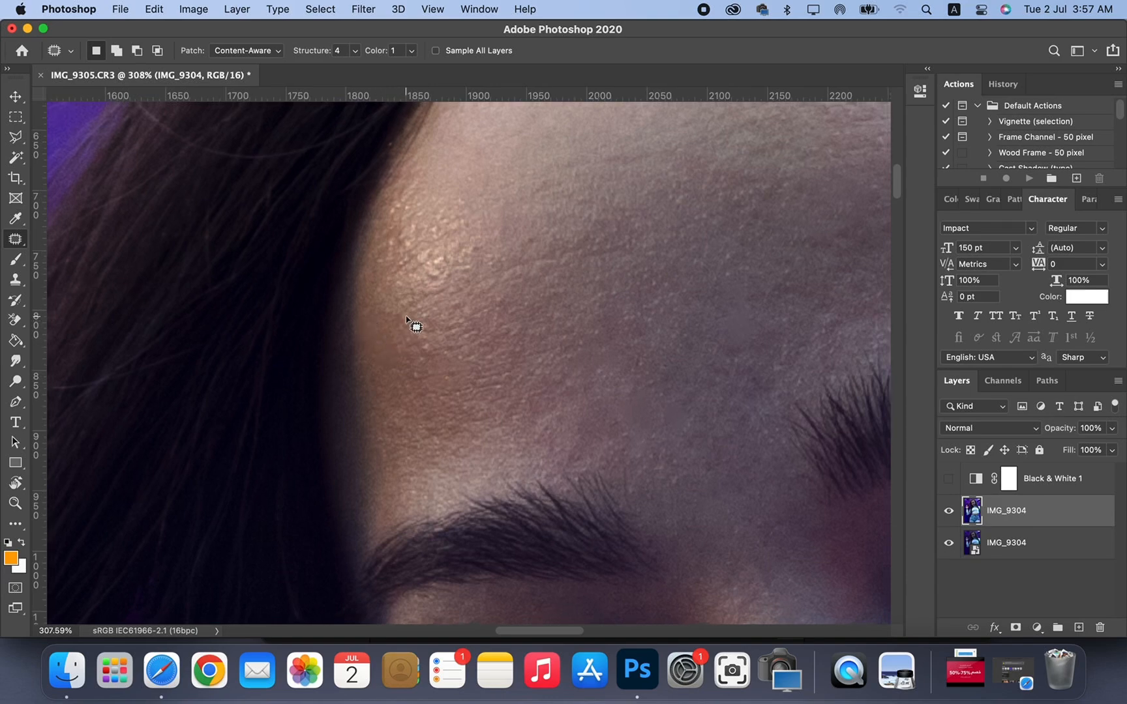
# - Patch the spot on the upper forehead and the shiny highlight spots near the temple, then clear the selection
pyautogui.scroll(-5, 414, 327)
pyautogui.scroll(3, 613, 225)
pyautogui.hscroll(3, 613, 225)
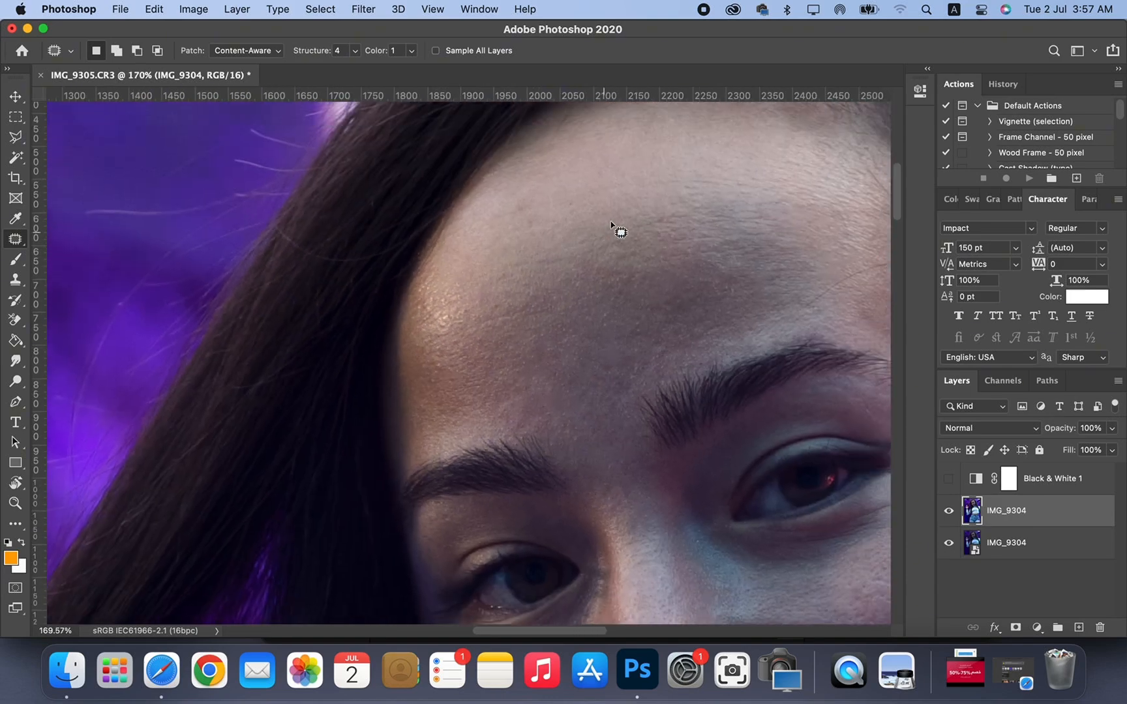
pyautogui.scroll(4, 613, 224)
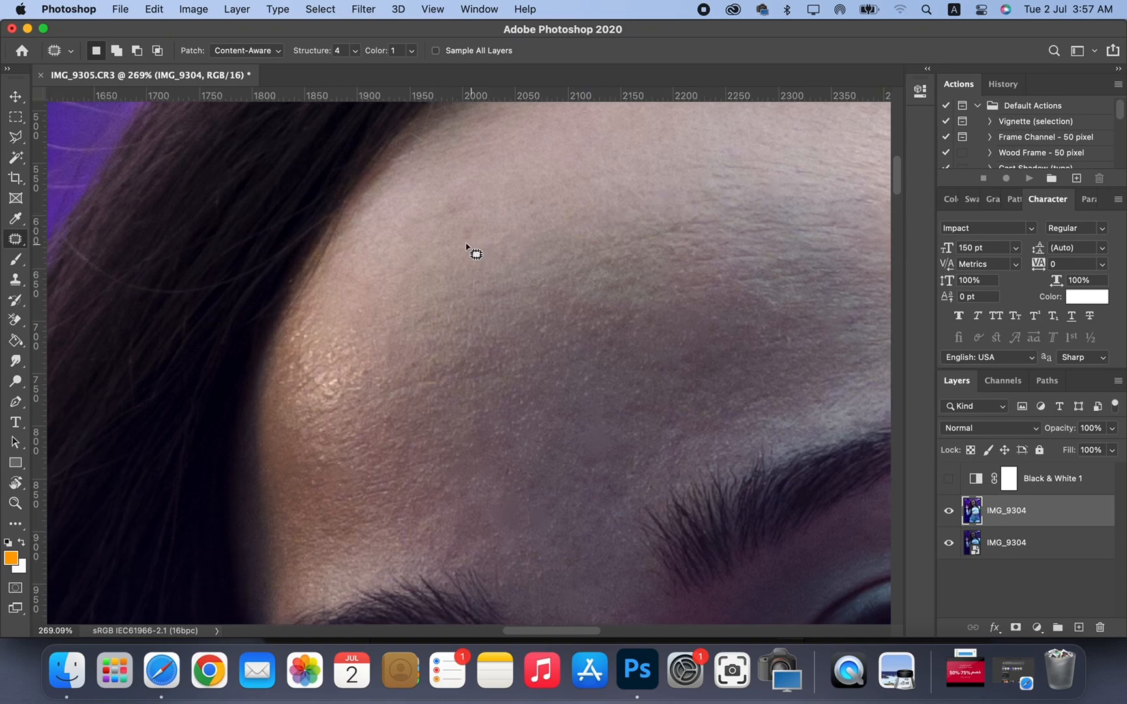
pyautogui.moveTo(466, 244)
pyautogui.mouseDown()
pyautogui.moveTo(461, 223)
pyautogui.moveTo(470, 244)
pyautogui.moveTo(507, 237)
pyautogui.moveTo(470, 234)
pyautogui.mouseUp()
pyautogui.moveTo(322, 399)
pyautogui.mouseDown()
pyautogui.moveTo(331, 389)
pyautogui.moveTo(337, 403)
pyautogui.moveTo(335, 382)
pyautogui.mouseUp()
pyautogui.moveTo(335, 394); pyautogui.dragTo(340, 370)
pyautogui.click(416, 349)
# - Patch the uneven spot in the middle of the forehead and clear the selection
pyautogui.hscroll(5, 515, 277)
pyautogui.scroll(3, 516, 277)
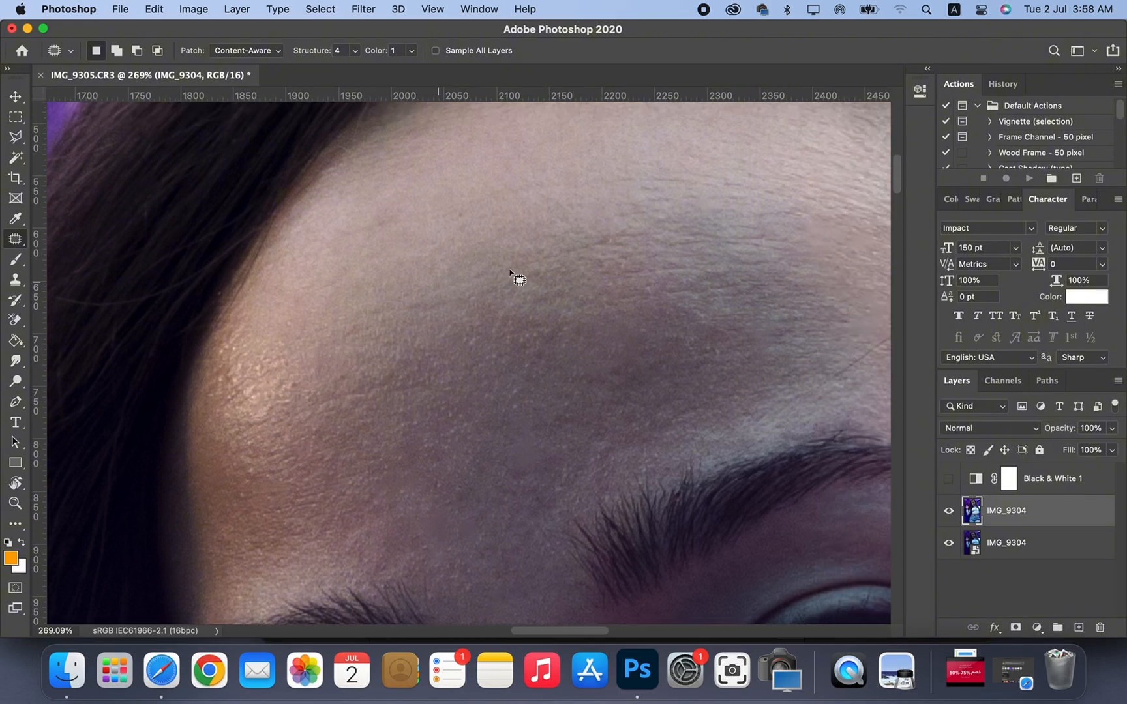
pyautogui.hscroll(1, 515, 277)
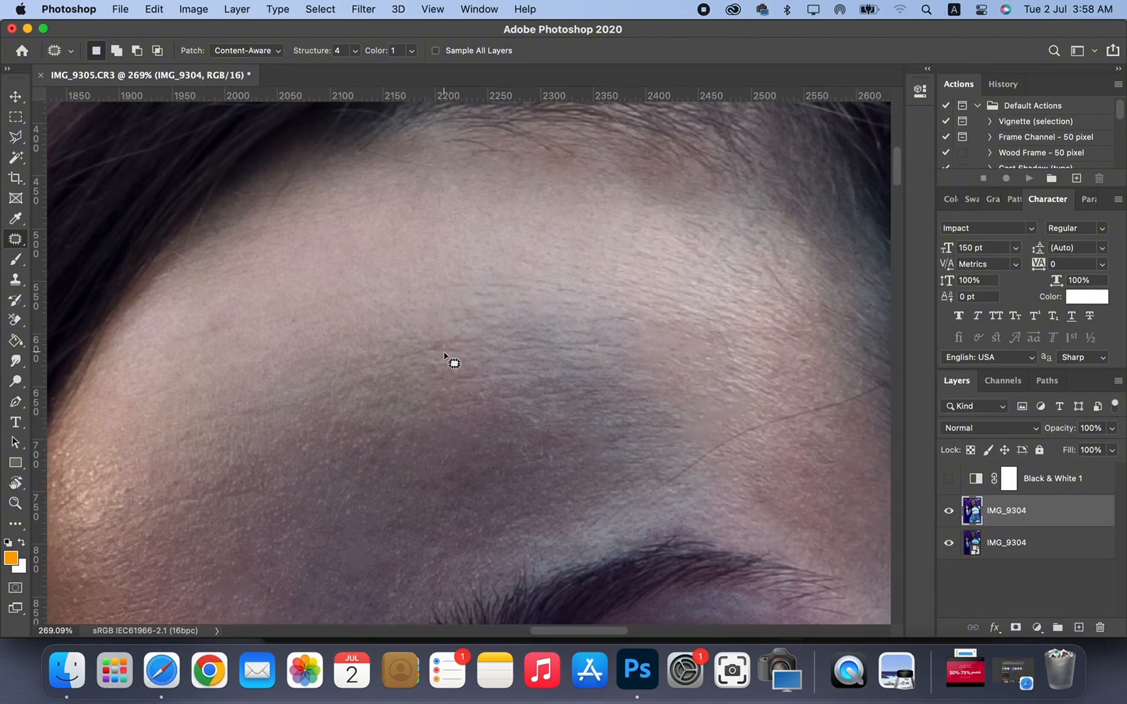
pyautogui.moveTo(445, 356)
pyautogui.mouseDown()
pyautogui.moveTo(435, 357)
pyautogui.moveTo(455, 344)
pyautogui.moveTo(448, 355)
pyautogui.moveTo(441, 325)
pyautogui.mouseUp()
pyautogui.click(543, 300)
# - Examine the forehead, eyebrows and eyes at close and medium magnification for remaining skin blemishes
pyautogui.scroll(-5, 543, 300)
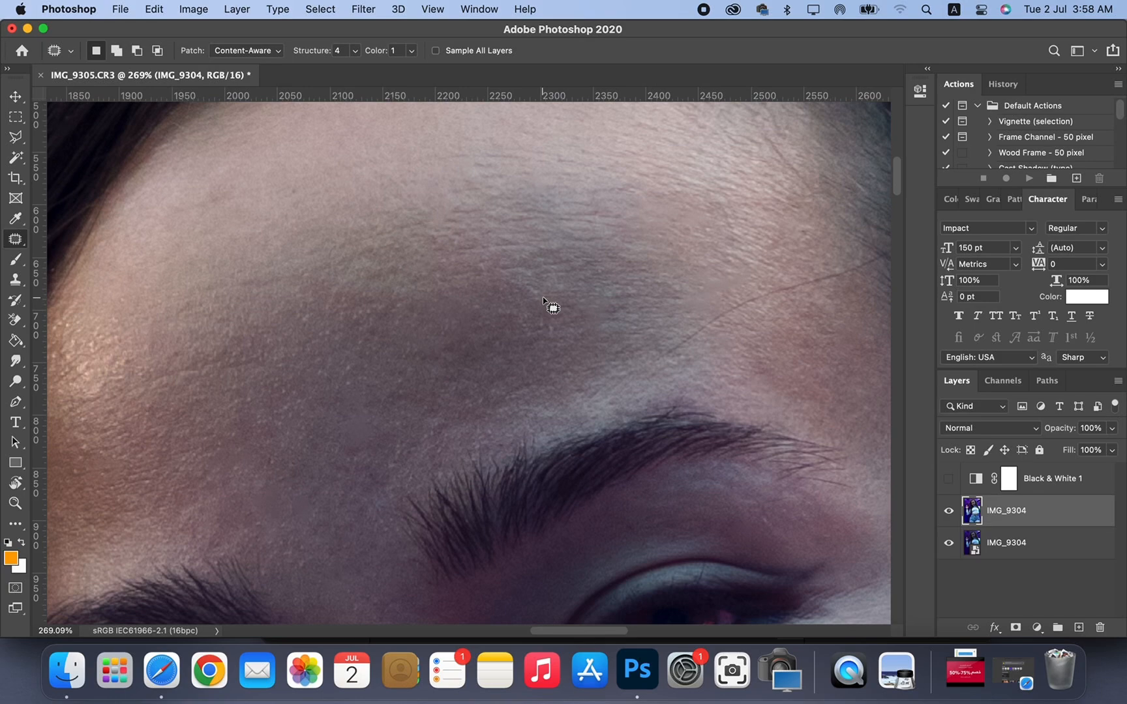
pyautogui.scroll(-5, 544, 300)
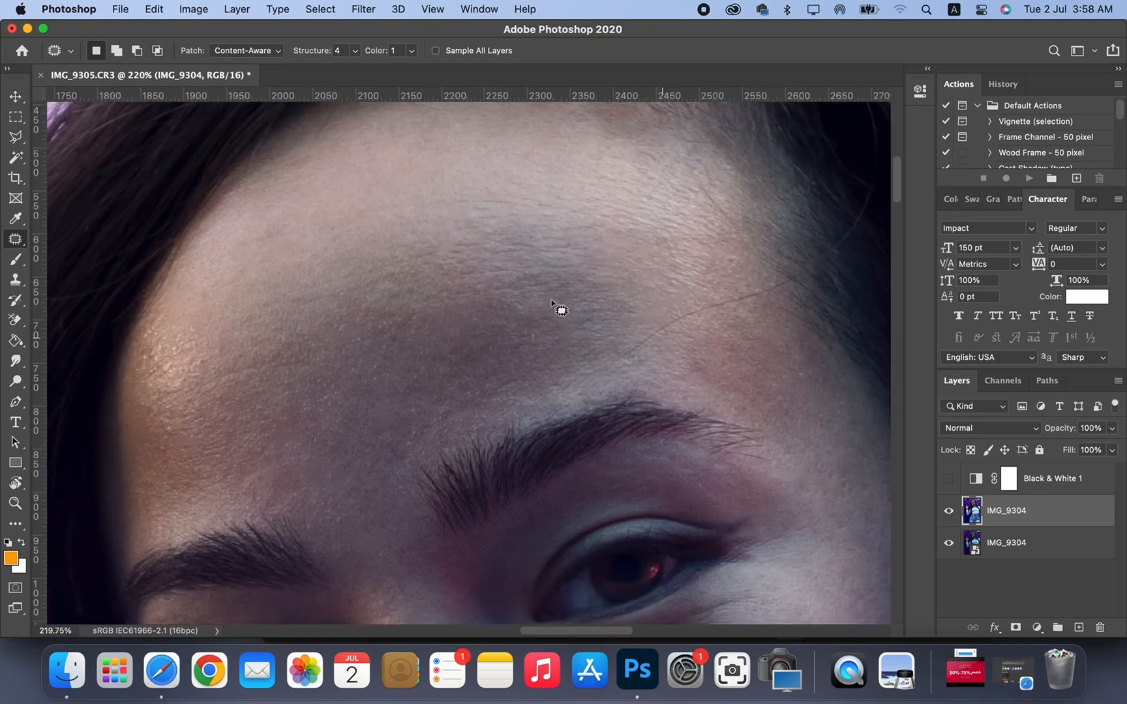
pyautogui.scroll(-2, 551, 300)
pyautogui.scroll(-2, 551, 300)
pyautogui.hscroll(-2, 551, 299)
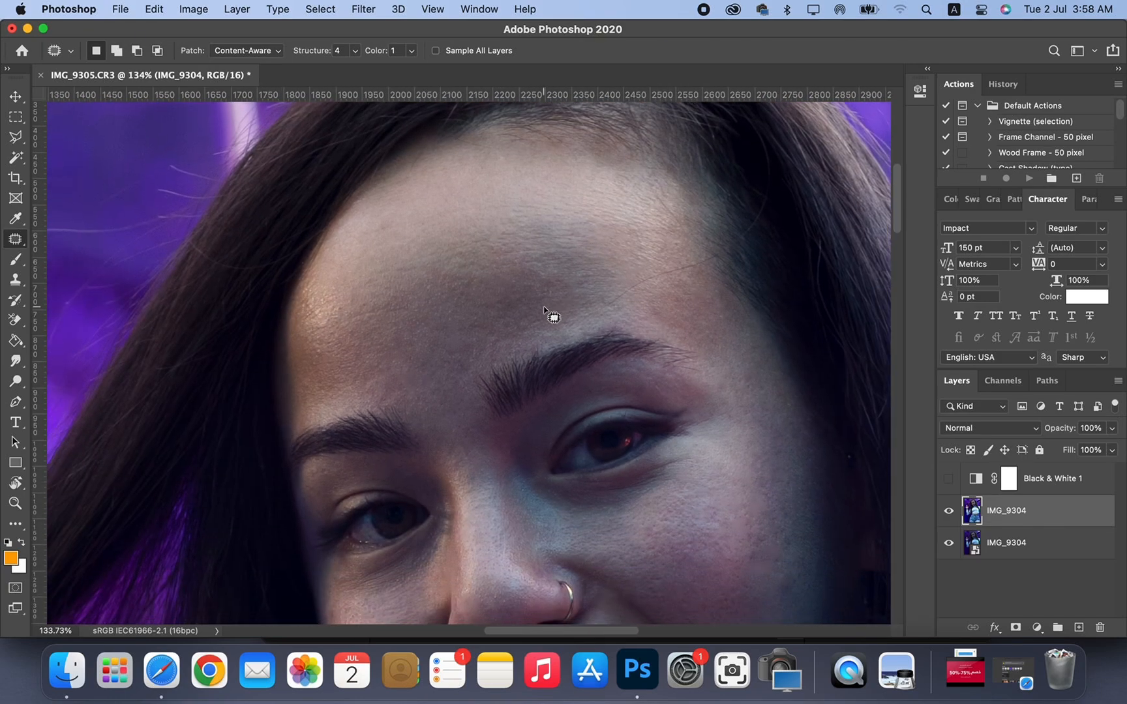
pyautogui.scroll(2, 544, 306)
pyautogui.scroll(4, 545, 309)
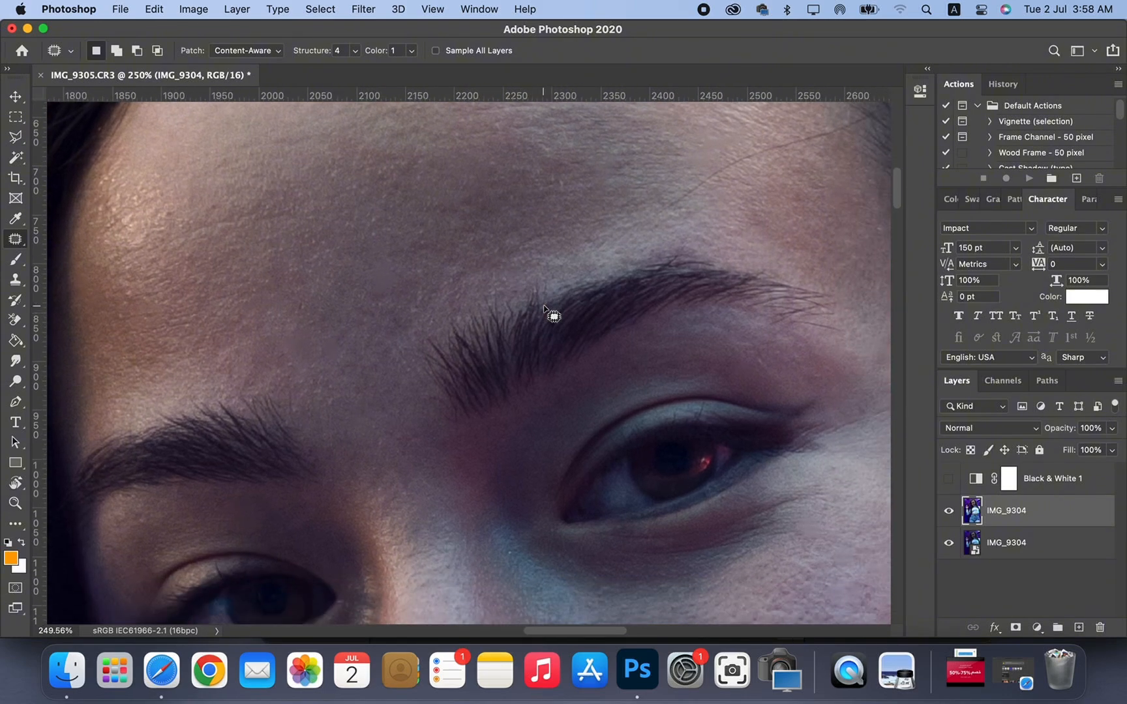
pyautogui.scroll(-6, 542, 308)
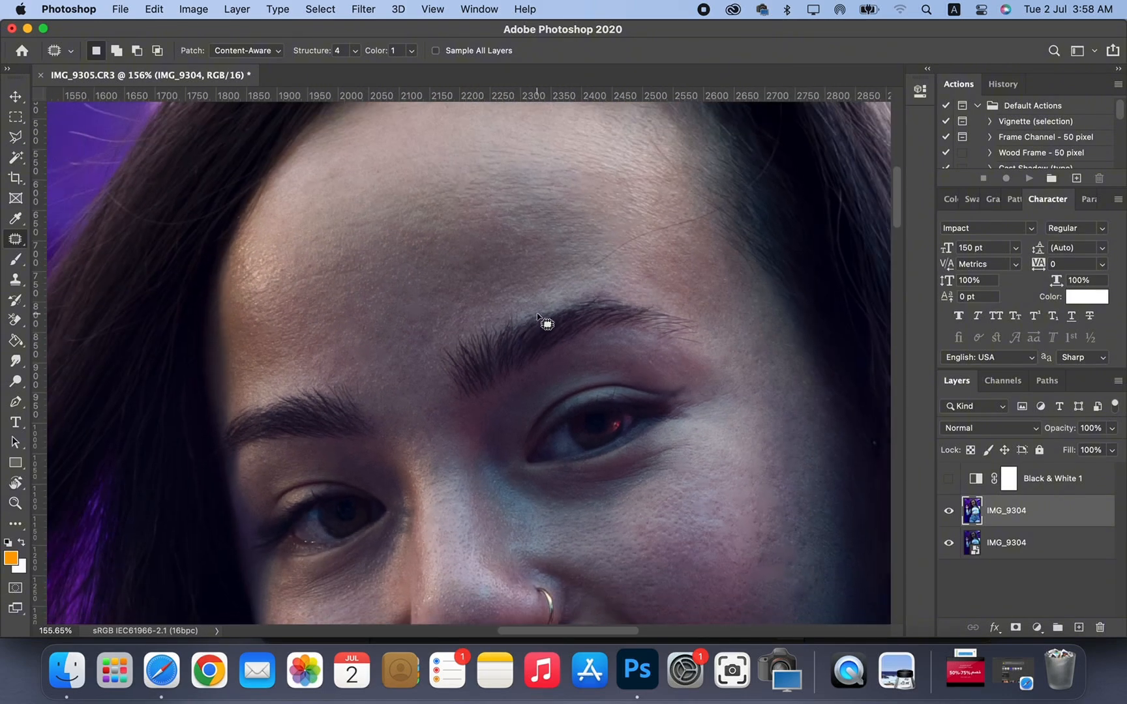
pyautogui.scroll(-3, 542, 319)
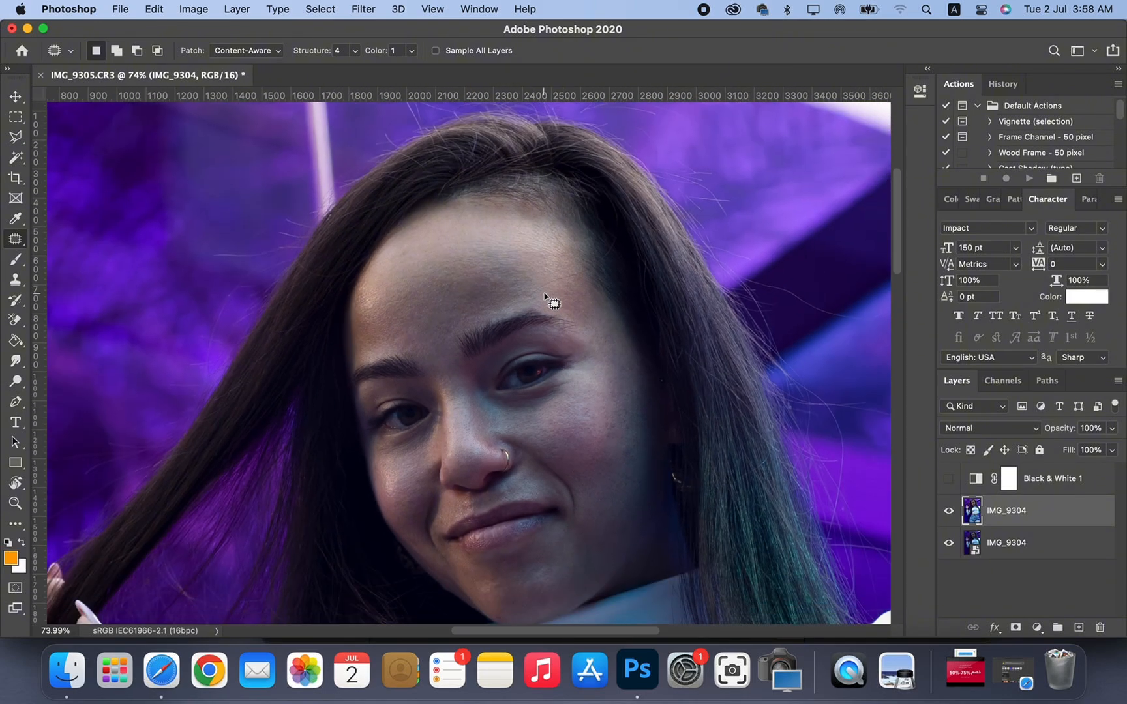
pyautogui.scroll(3, 547, 303)
pyautogui.scroll(6, 526, 314)
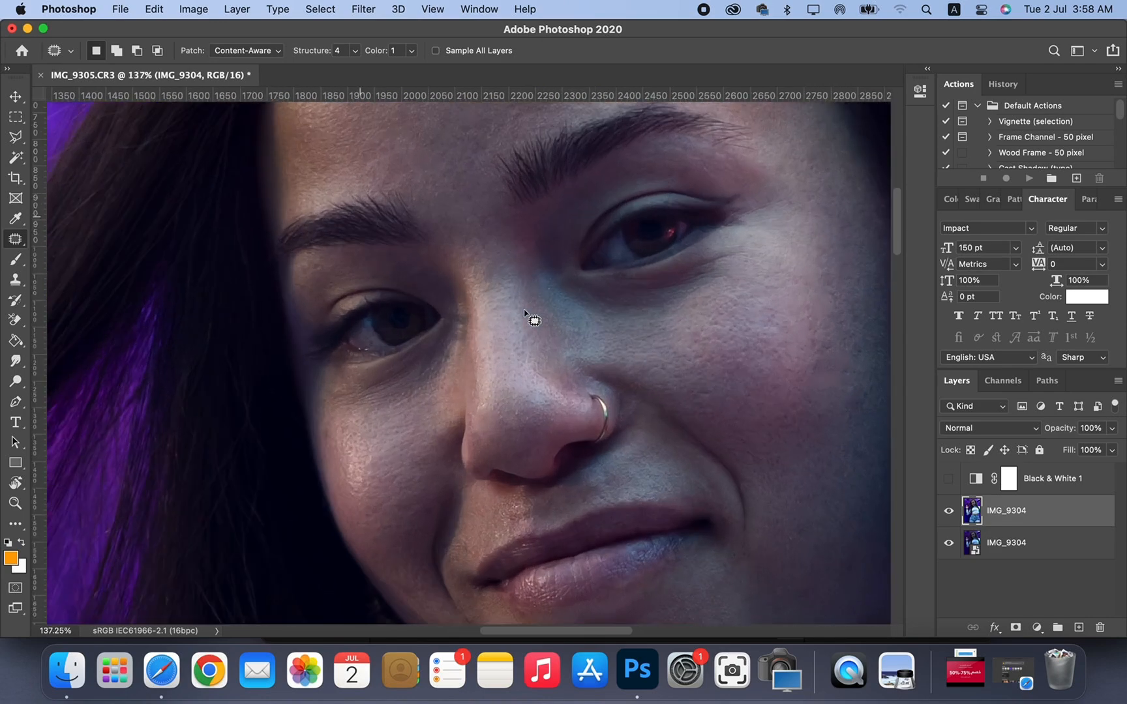
# - Examine the mouth, chin and shaded cheek up close, and review the retouched portrait as a whole
pyautogui.scroll(-2, 527, 314)
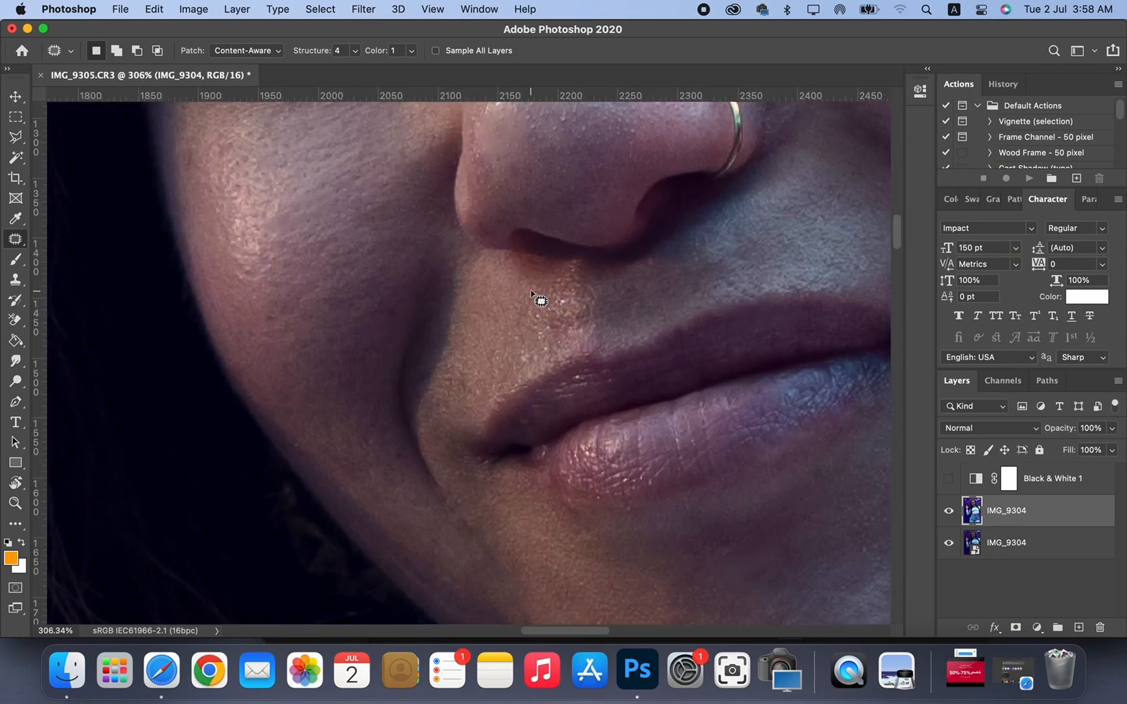
pyautogui.scroll(2, 527, 306)
pyautogui.hscroll(-2, 608, 375)
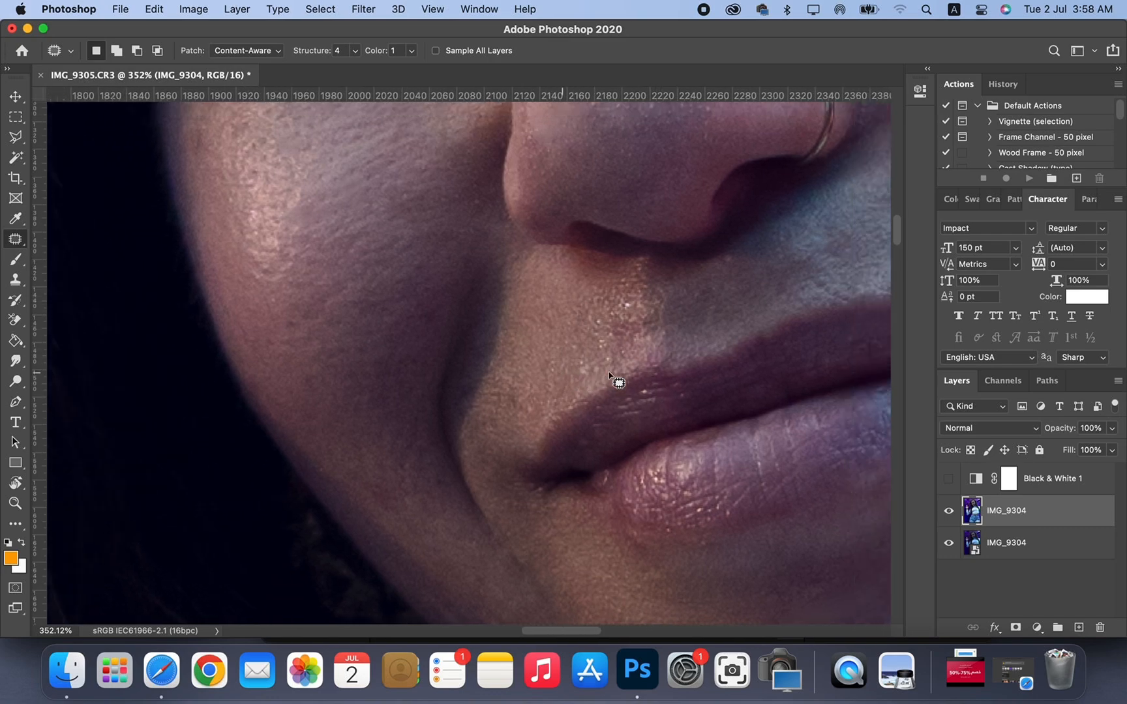
pyautogui.hscroll(6, 608, 374)
pyautogui.scroll(-3, 609, 377)
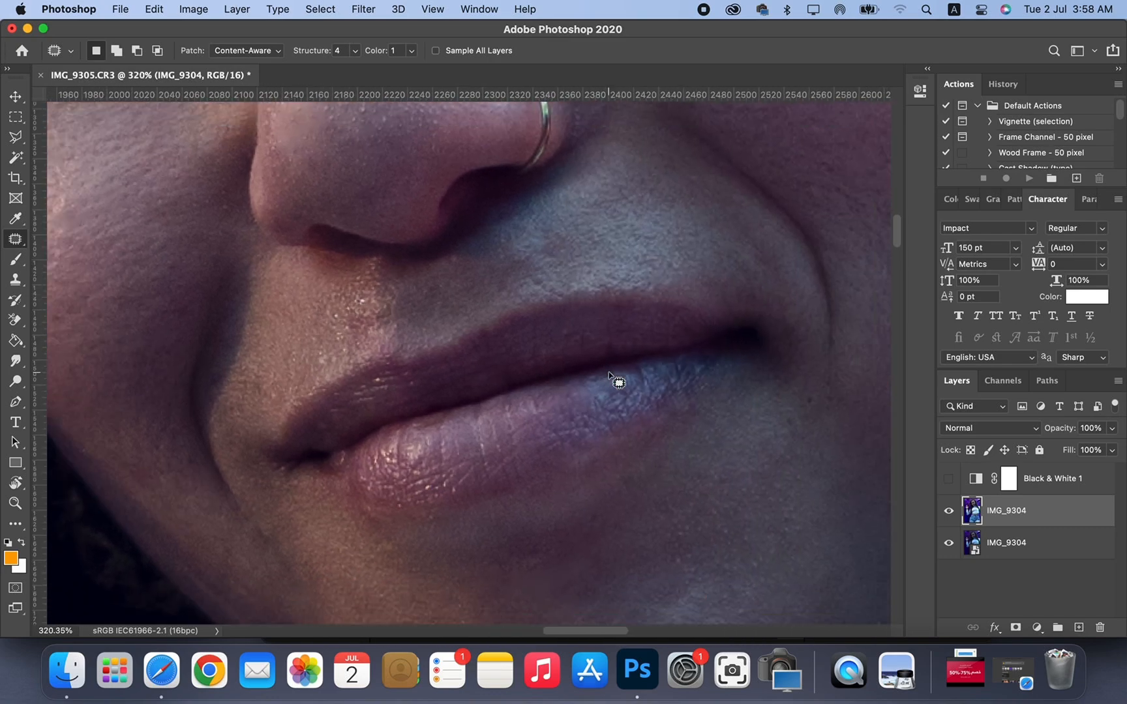
pyautogui.scroll(-4, 653, 344)
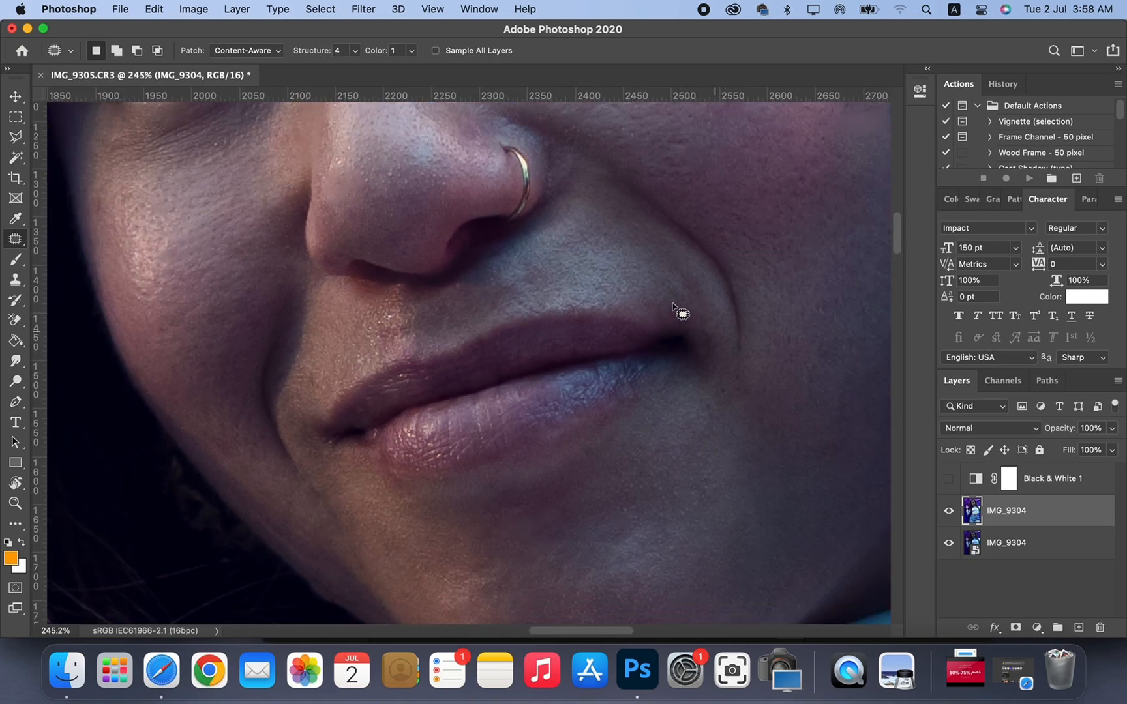
pyautogui.scroll(-4, 734, 267)
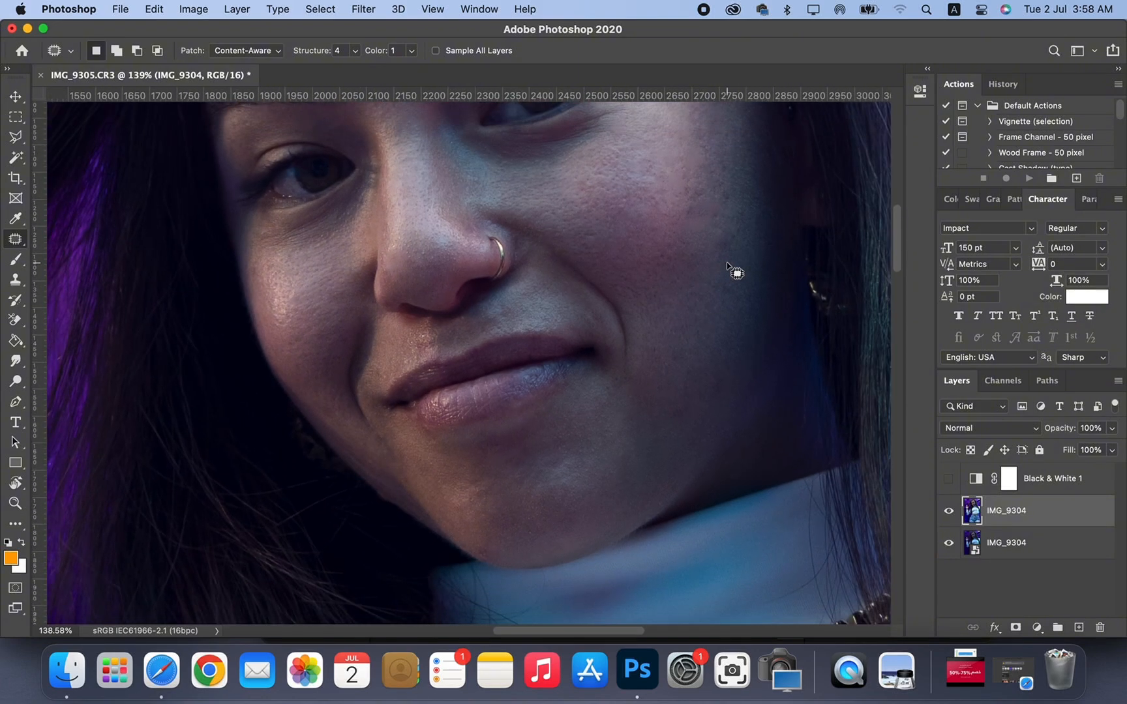
pyautogui.scroll(5, 667, 230)
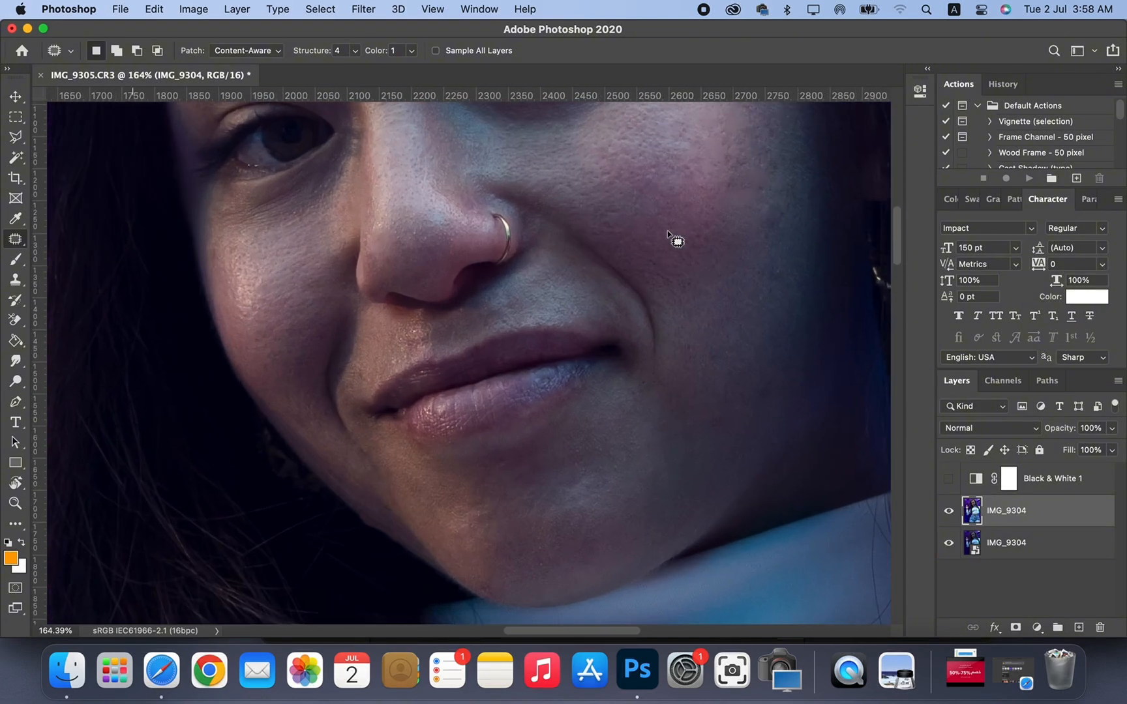
pyautogui.scroll(1, 672, 238)
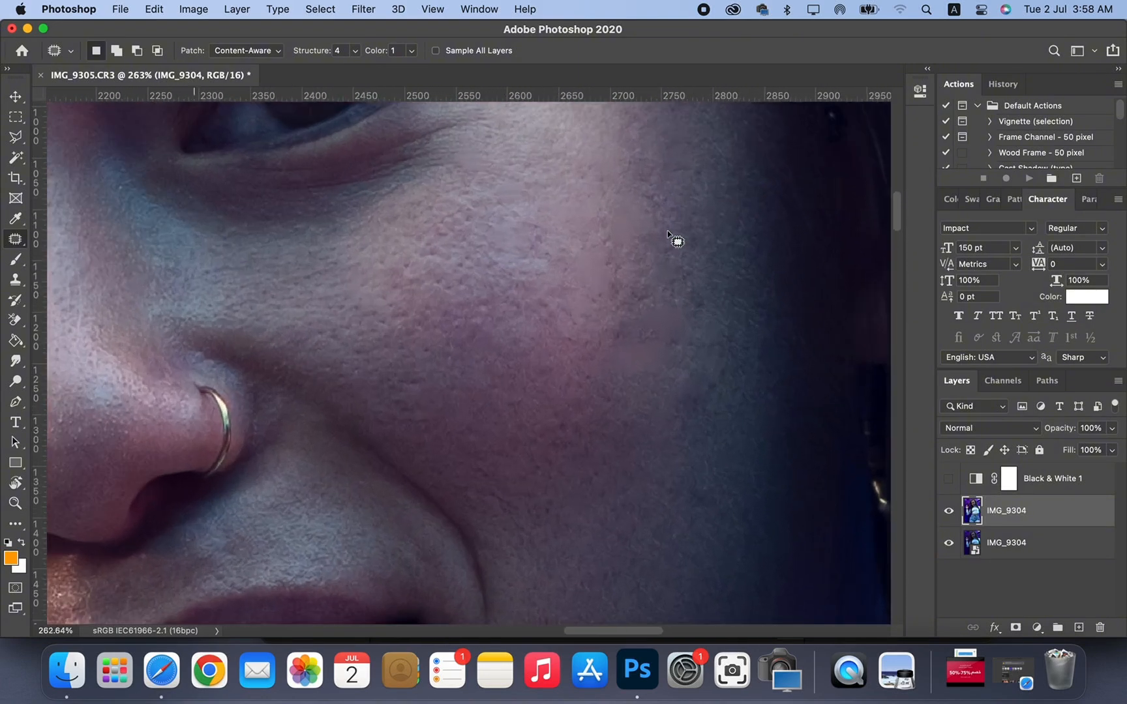
pyautogui.scroll(-5, 672, 238)
pyautogui.scroll(-3, 676, 241)
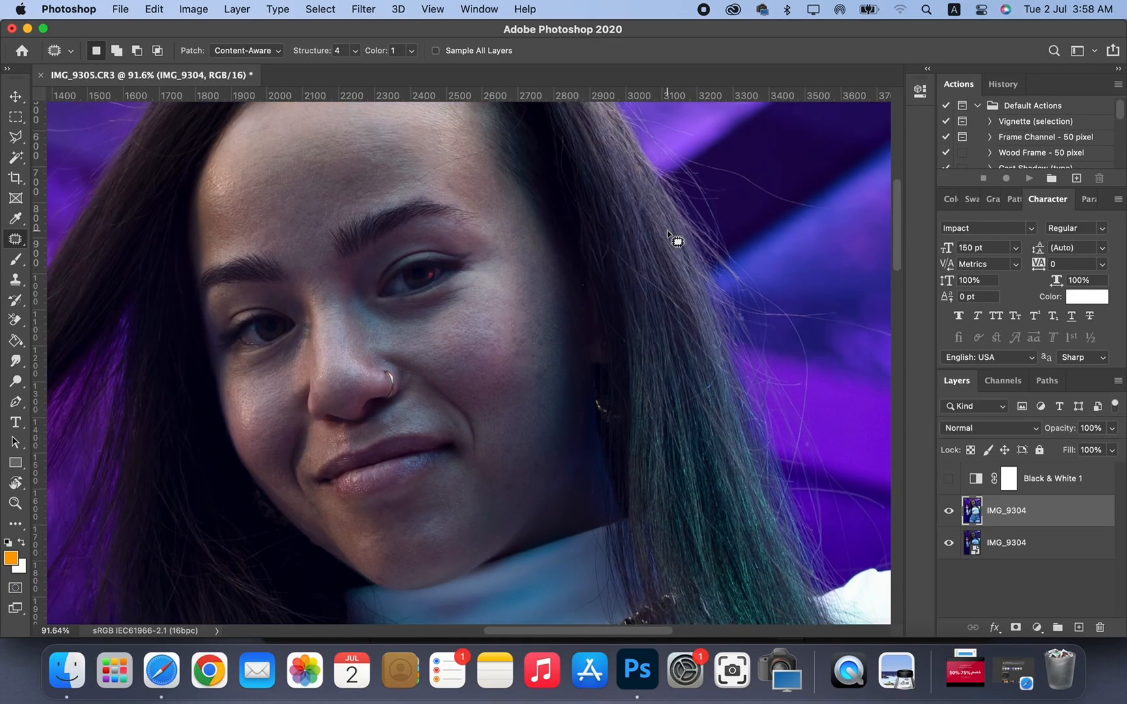
pyautogui.scroll(-2, 676, 240)
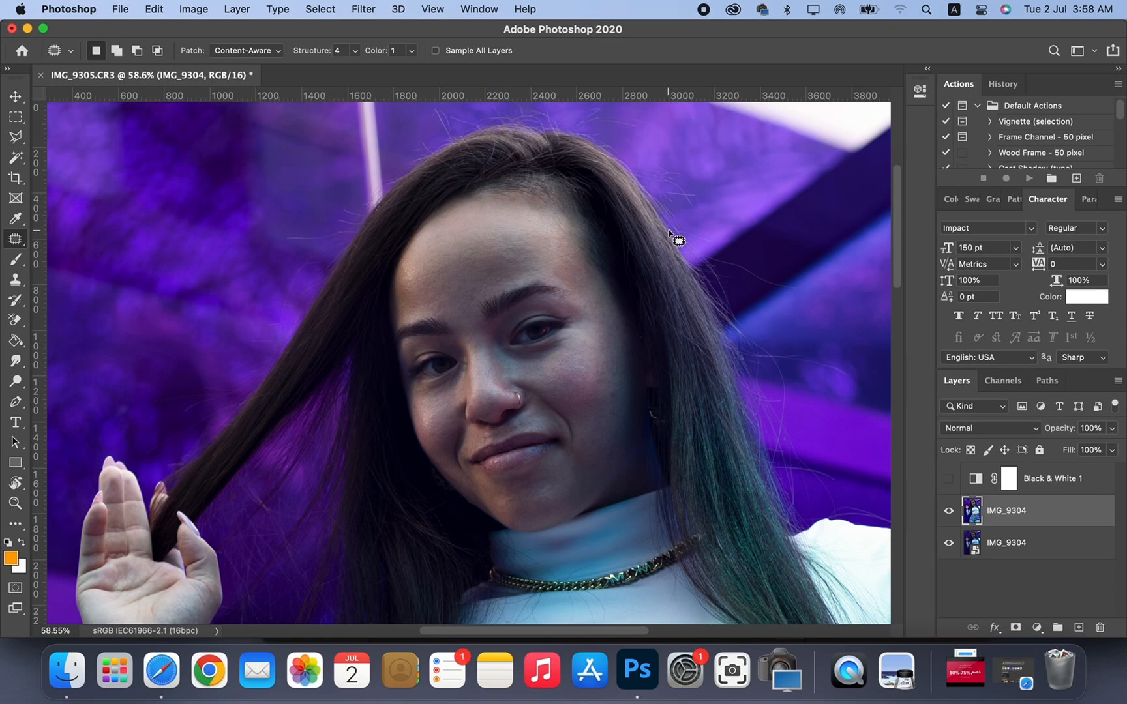
pyautogui.scroll(-2, 684, 228)
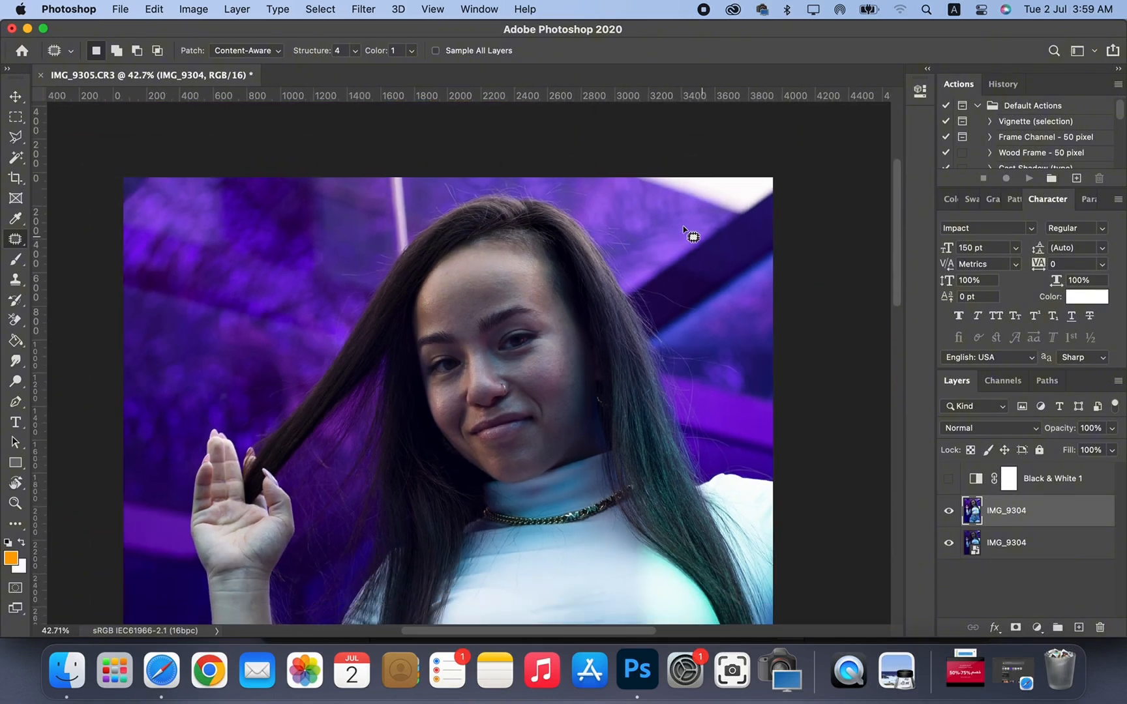
pyautogui.scroll(-1, 683, 228)
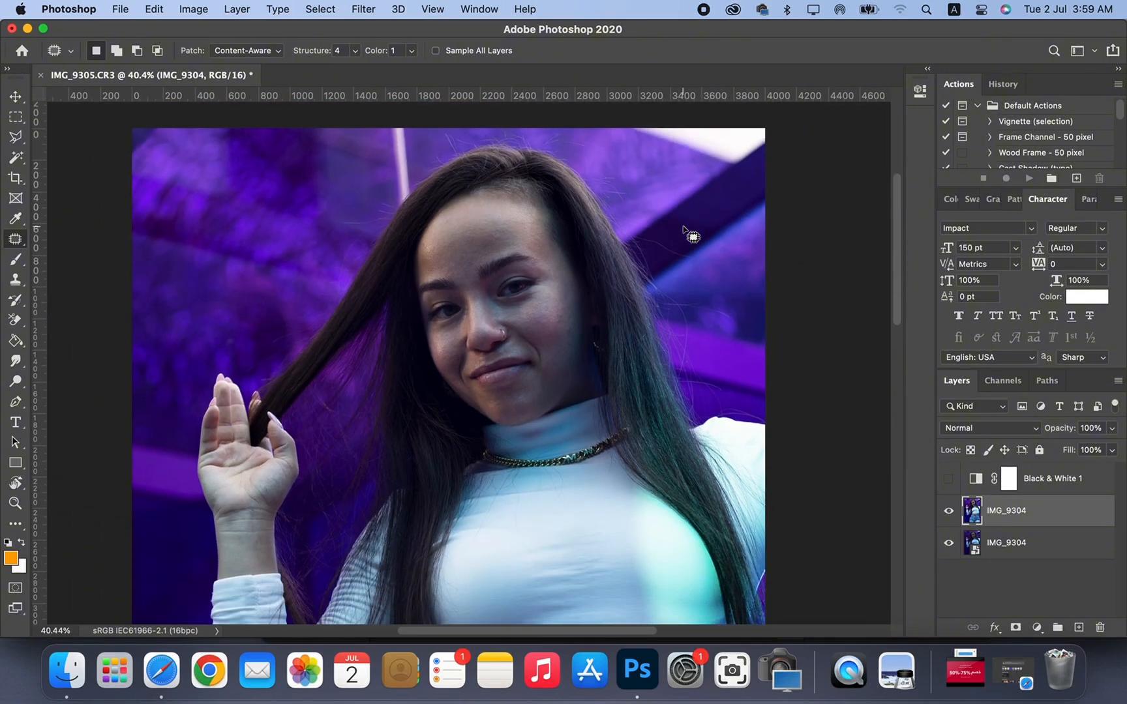
# - Patch the uneven skin spot on the outer cheek beside the nose-ring side of the face and clear the selection
pyautogui.scroll(3, 684, 231)
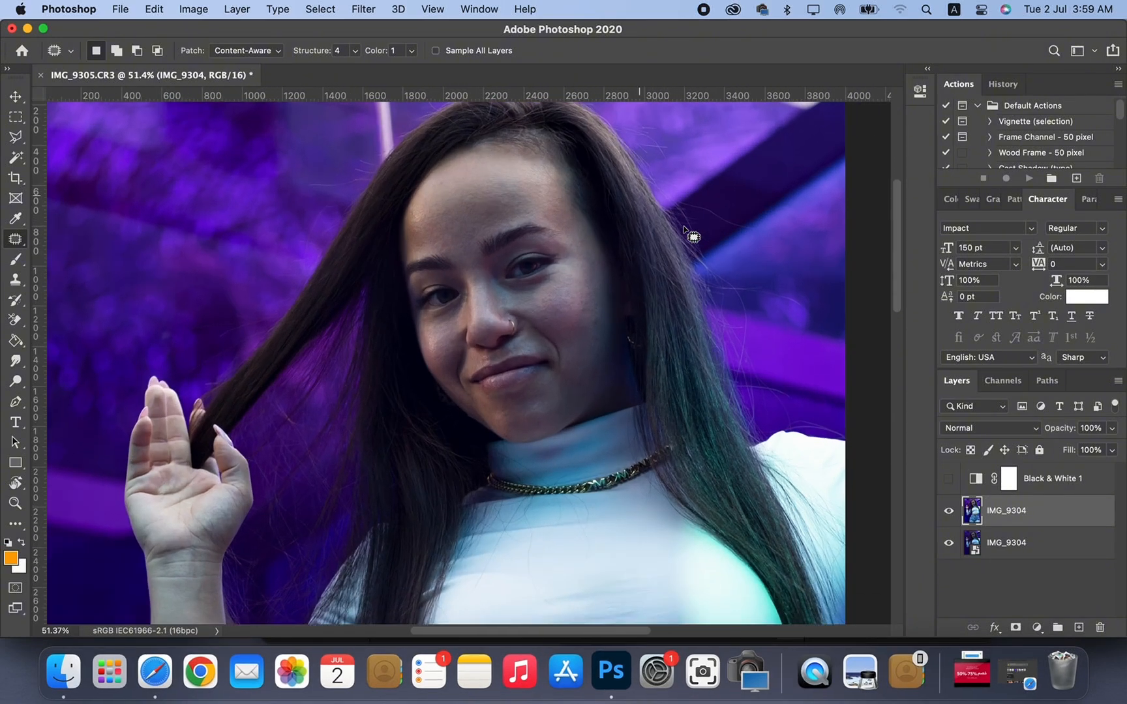
pyautogui.scroll(5, 684, 231)
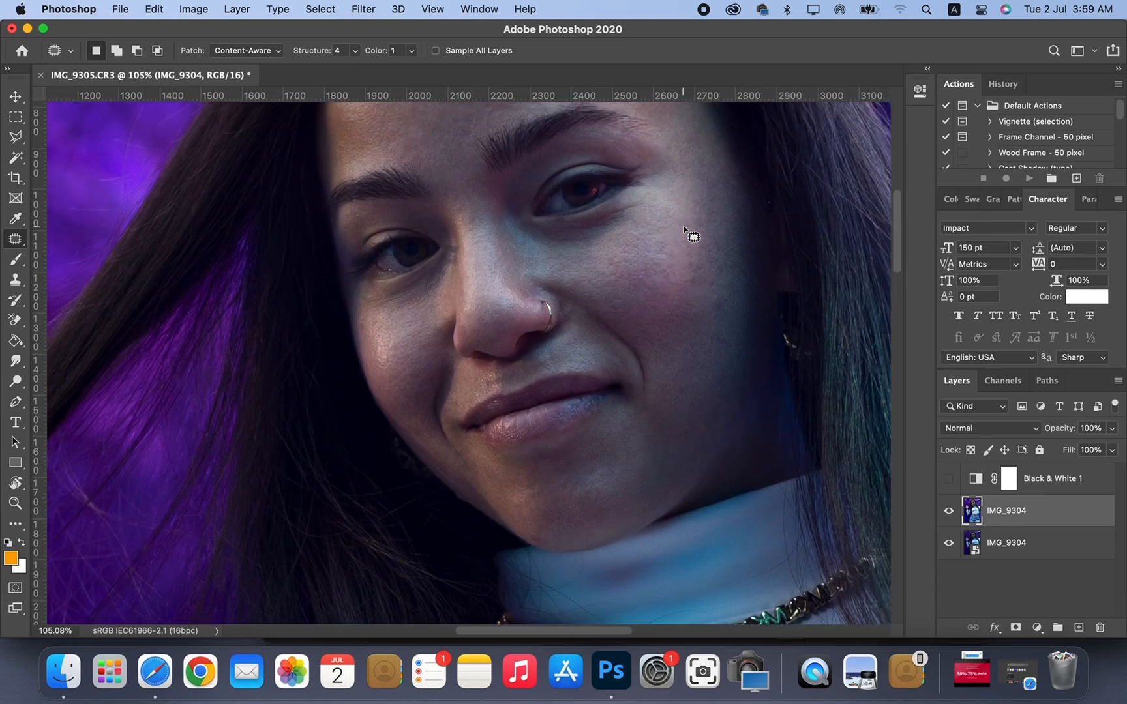
pyautogui.scroll(5, 684, 228)
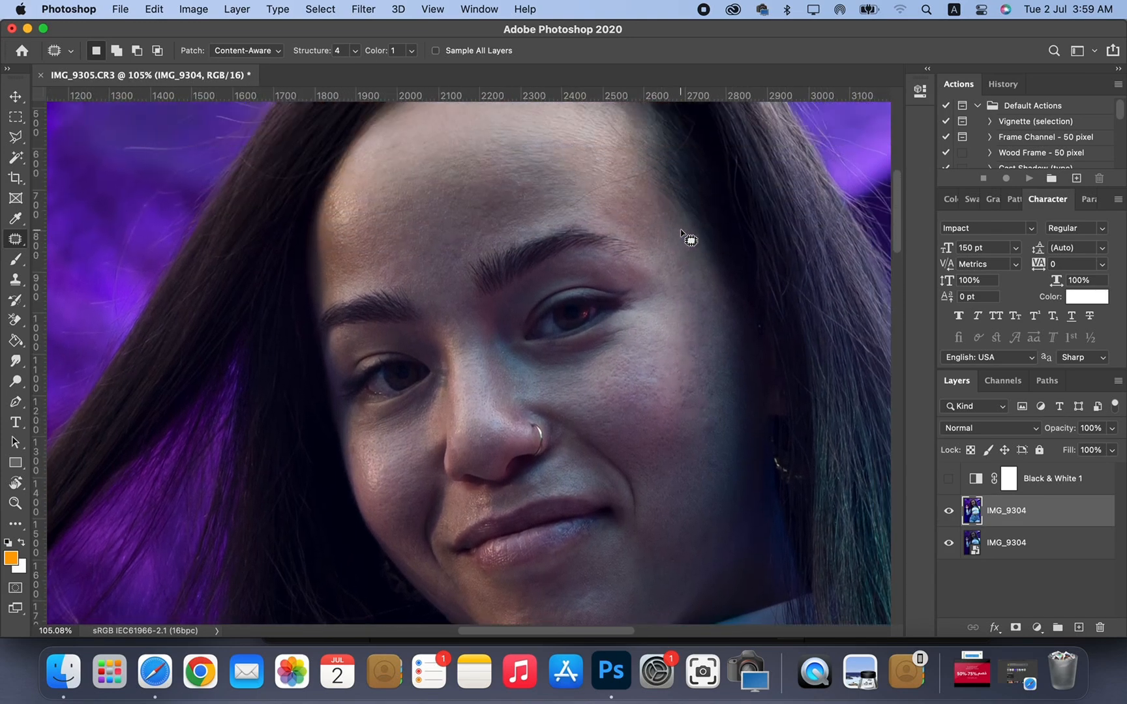
pyautogui.scroll(4, 663, 251)
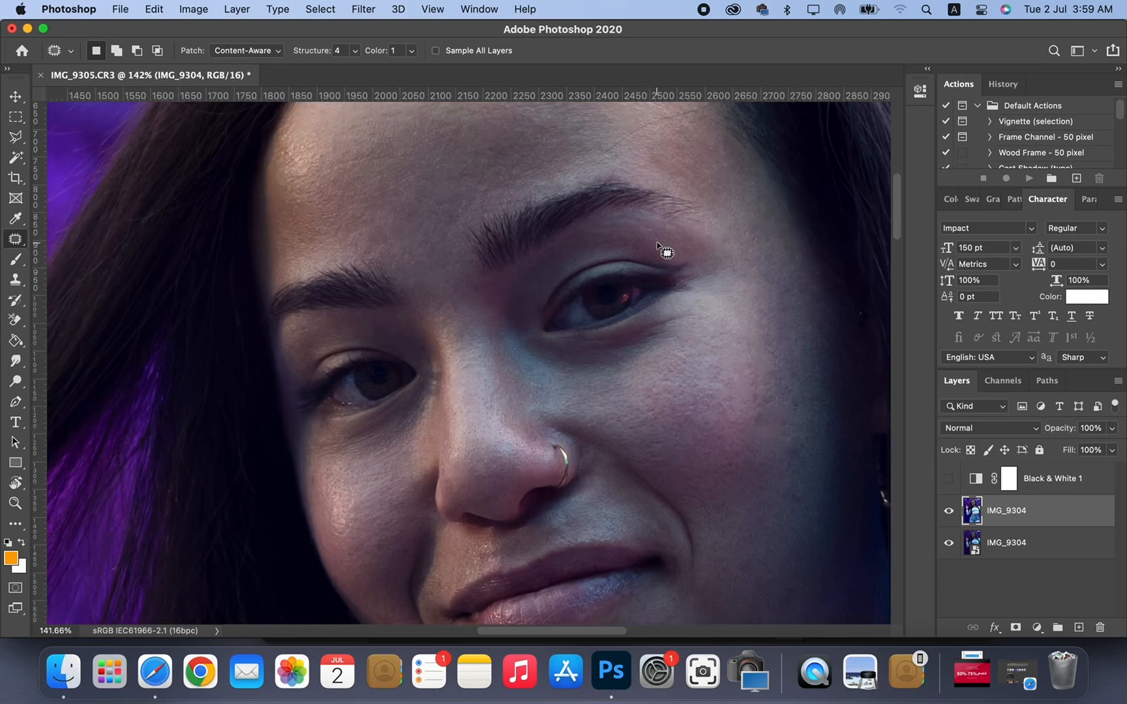
pyautogui.hscroll(5, 665, 252)
pyautogui.scroll(-2, 665, 251)
pyautogui.scroll(3, 666, 251)
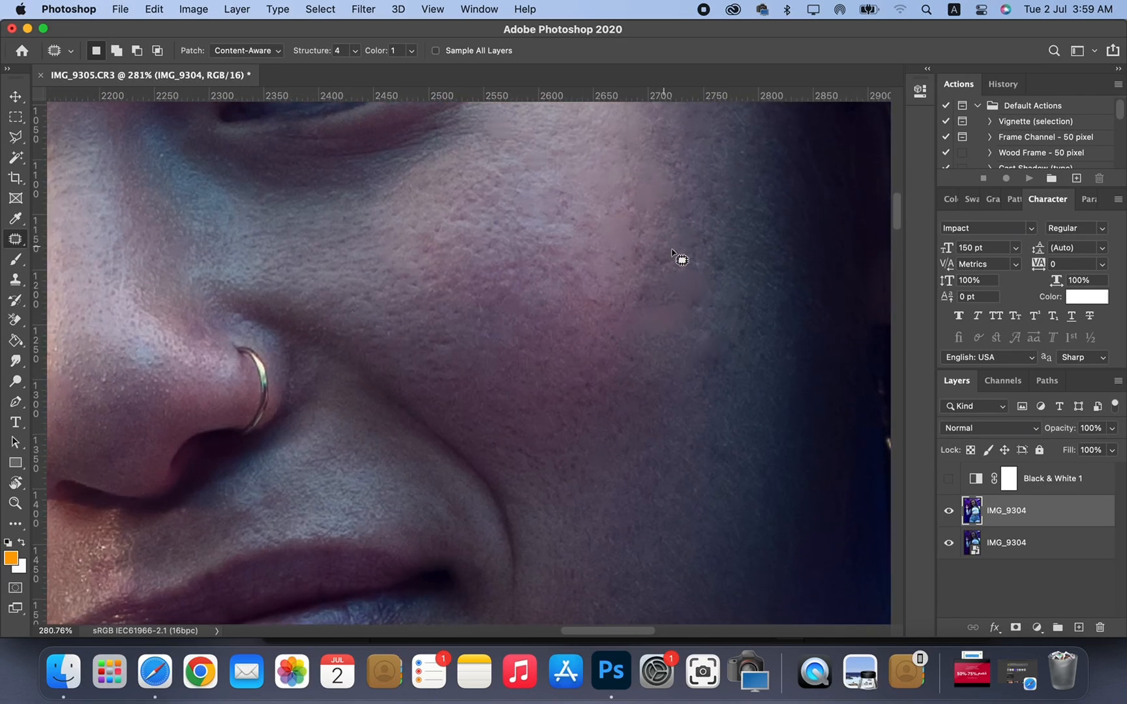
pyautogui.moveTo(710, 273)
pyautogui.mouseDown()
pyautogui.moveTo(709, 258)
pyautogui.moveTo(727, 255)
pyautogui.moveTo(715, 277)
pyautogui.moveTo(722, 259)
pyautogui.mouseUp()
pyautogui.press('super+d')
# - Patch the remaining small blemish at the shaded edge of the same cheek
pyautogui.scroll(-5, 697, 351)
pyautogui.scroll(4, 698, 352)
pyautogui.hscroll(2, 698, 352)
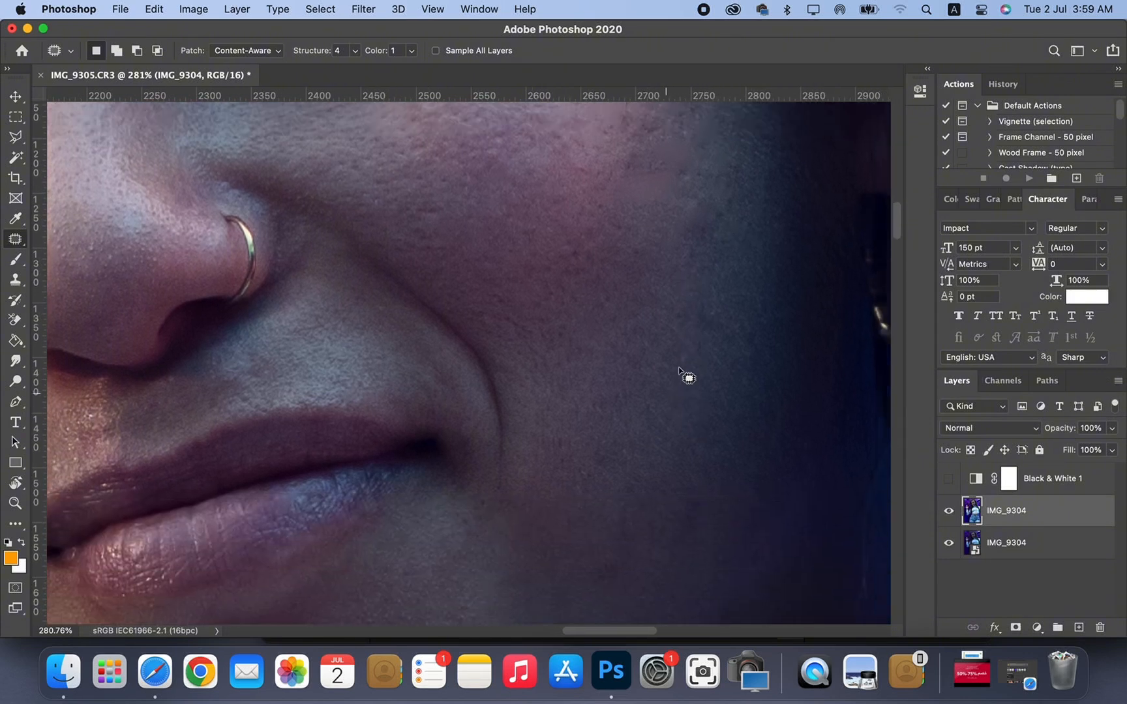
pyautogui.moveTo(635, 276); pyautogui.dragTo(633, 262)
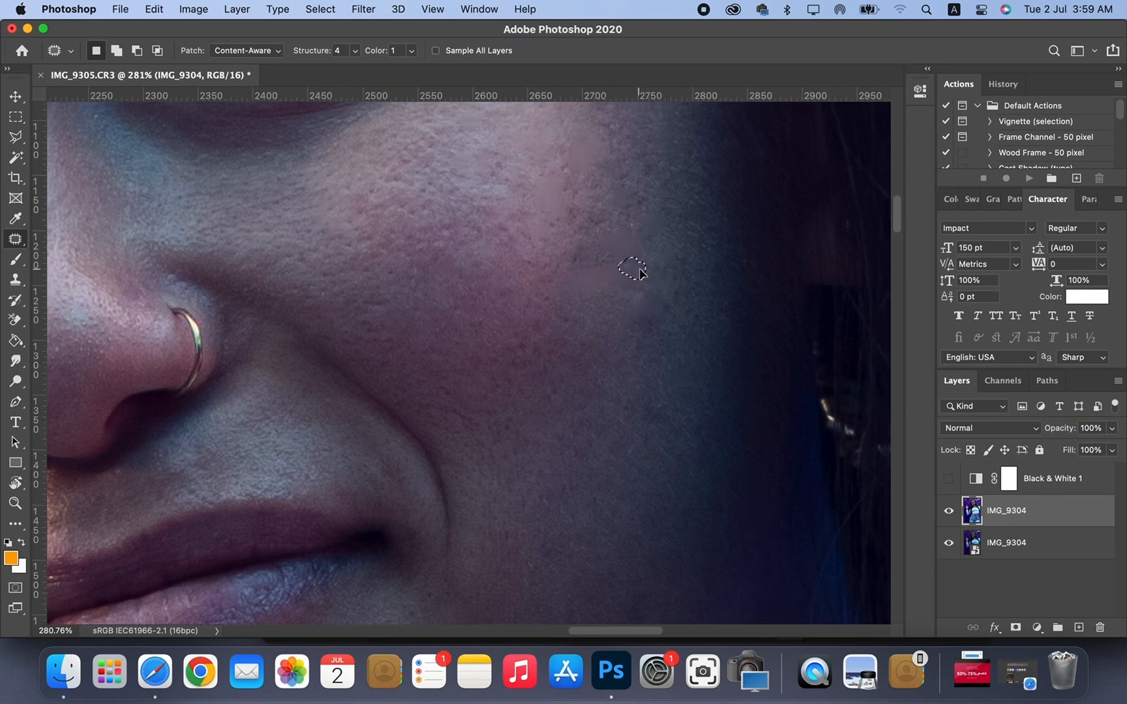
# - Review the retouched face as a whole and save the document
pyautogui.scroll(-2, 578, 275)
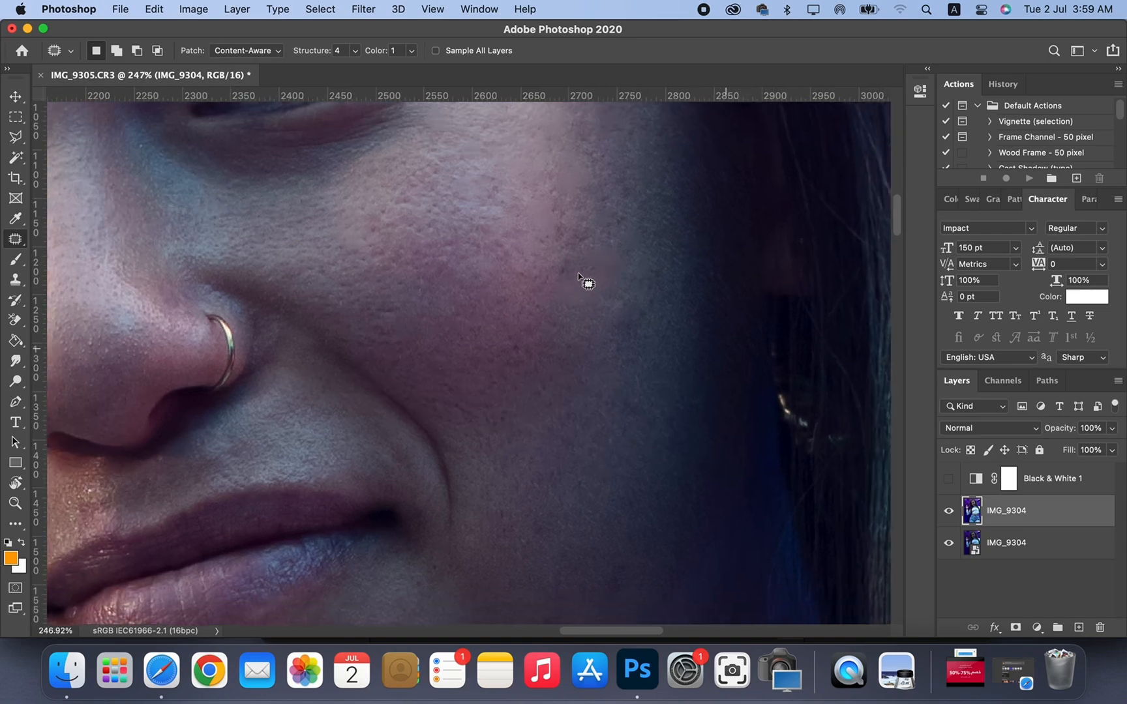
pyautogui.scroll(-3, 579, 274)
pyautogui.scroll(-4, 578, 275)
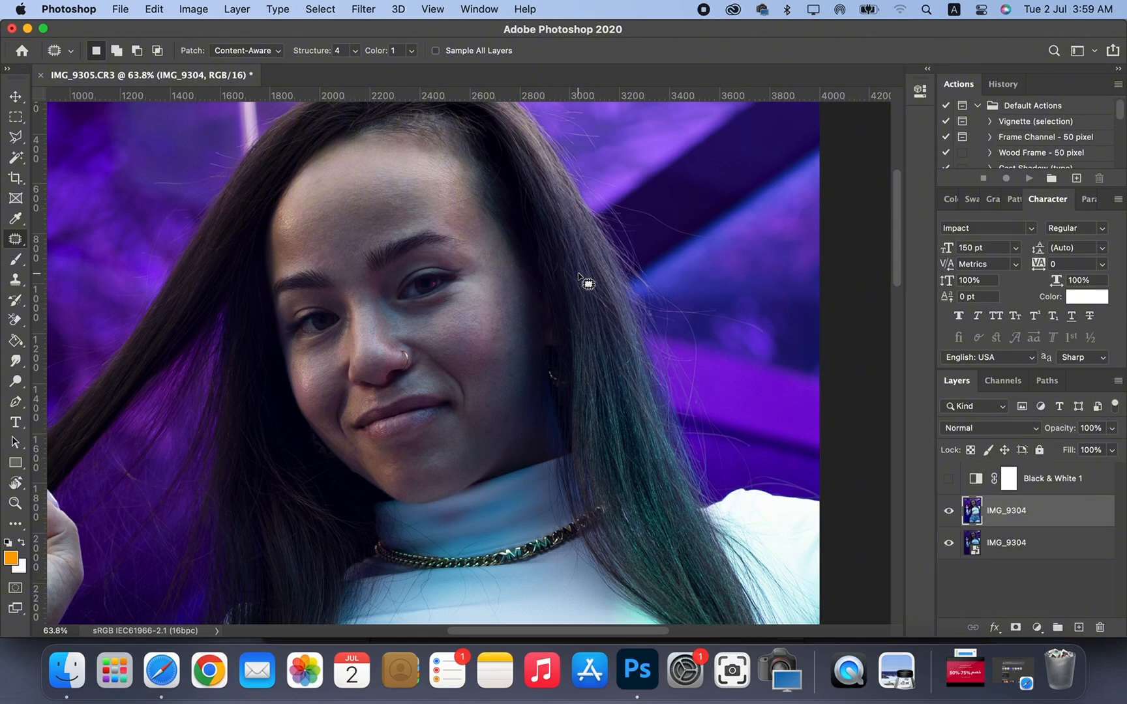
pyautogui.press('super+s')
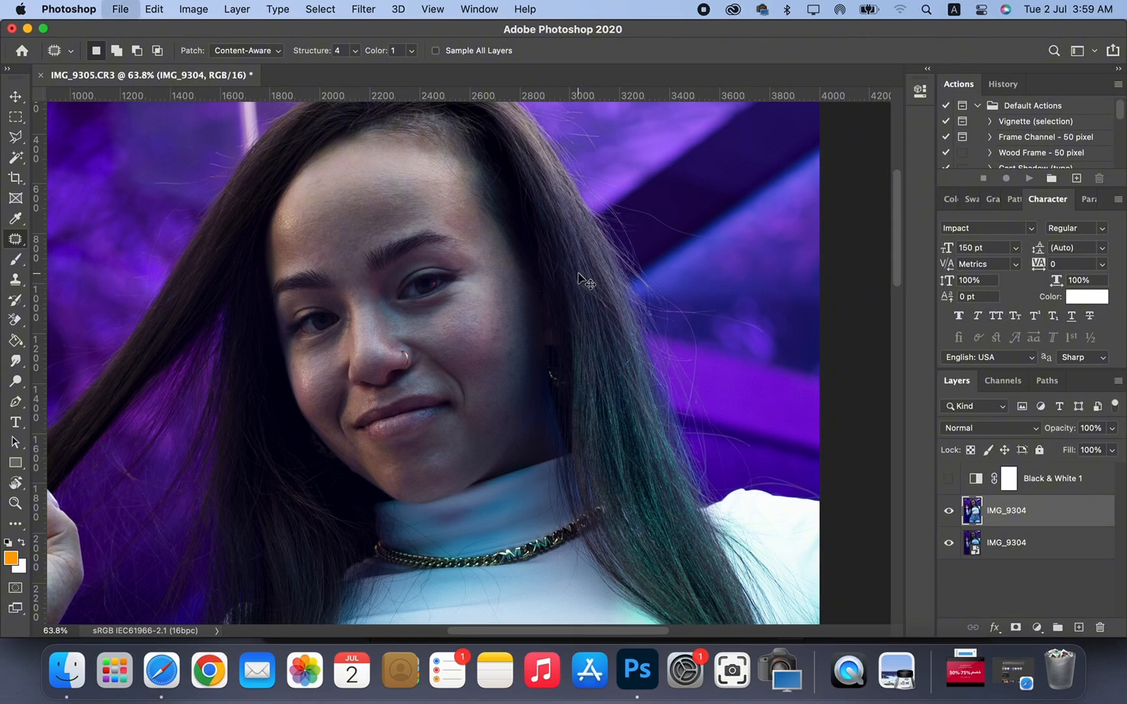